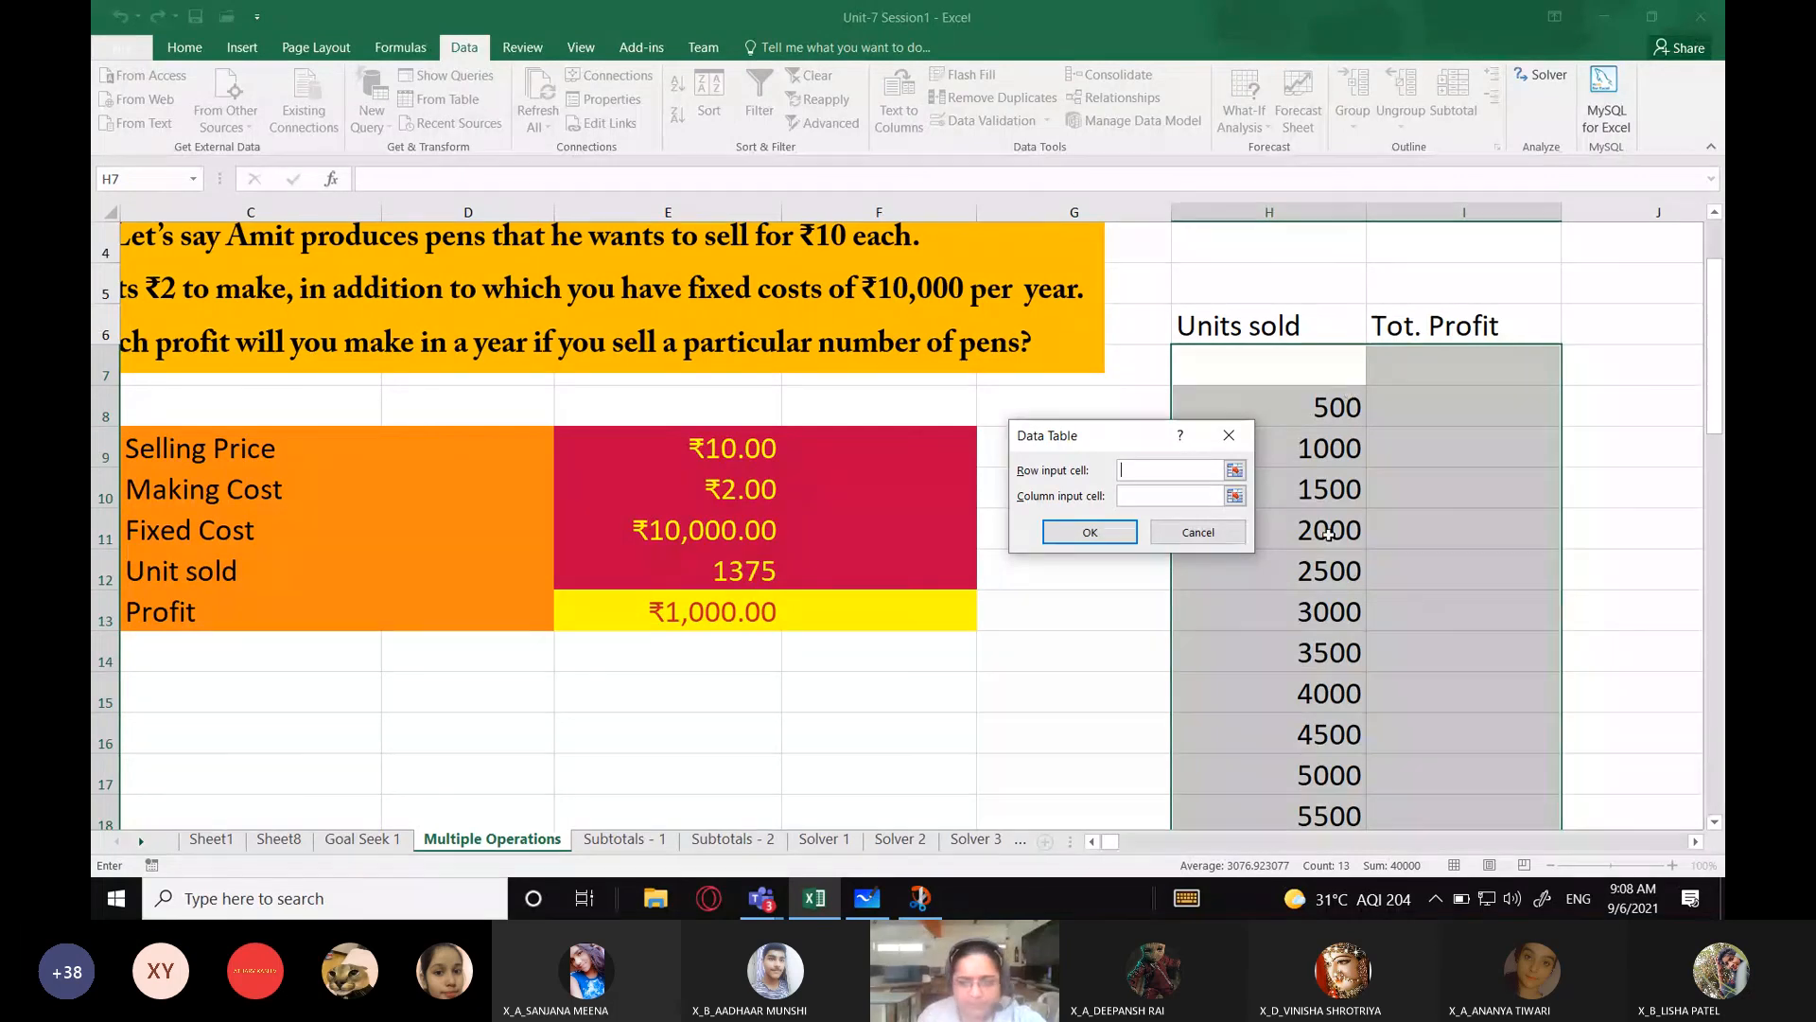
# Step: Fill the Tot. Profit column with a one-variable data table, using the unit sold cell $E$12 as column input cell
pyautogui.click(1128, 495)
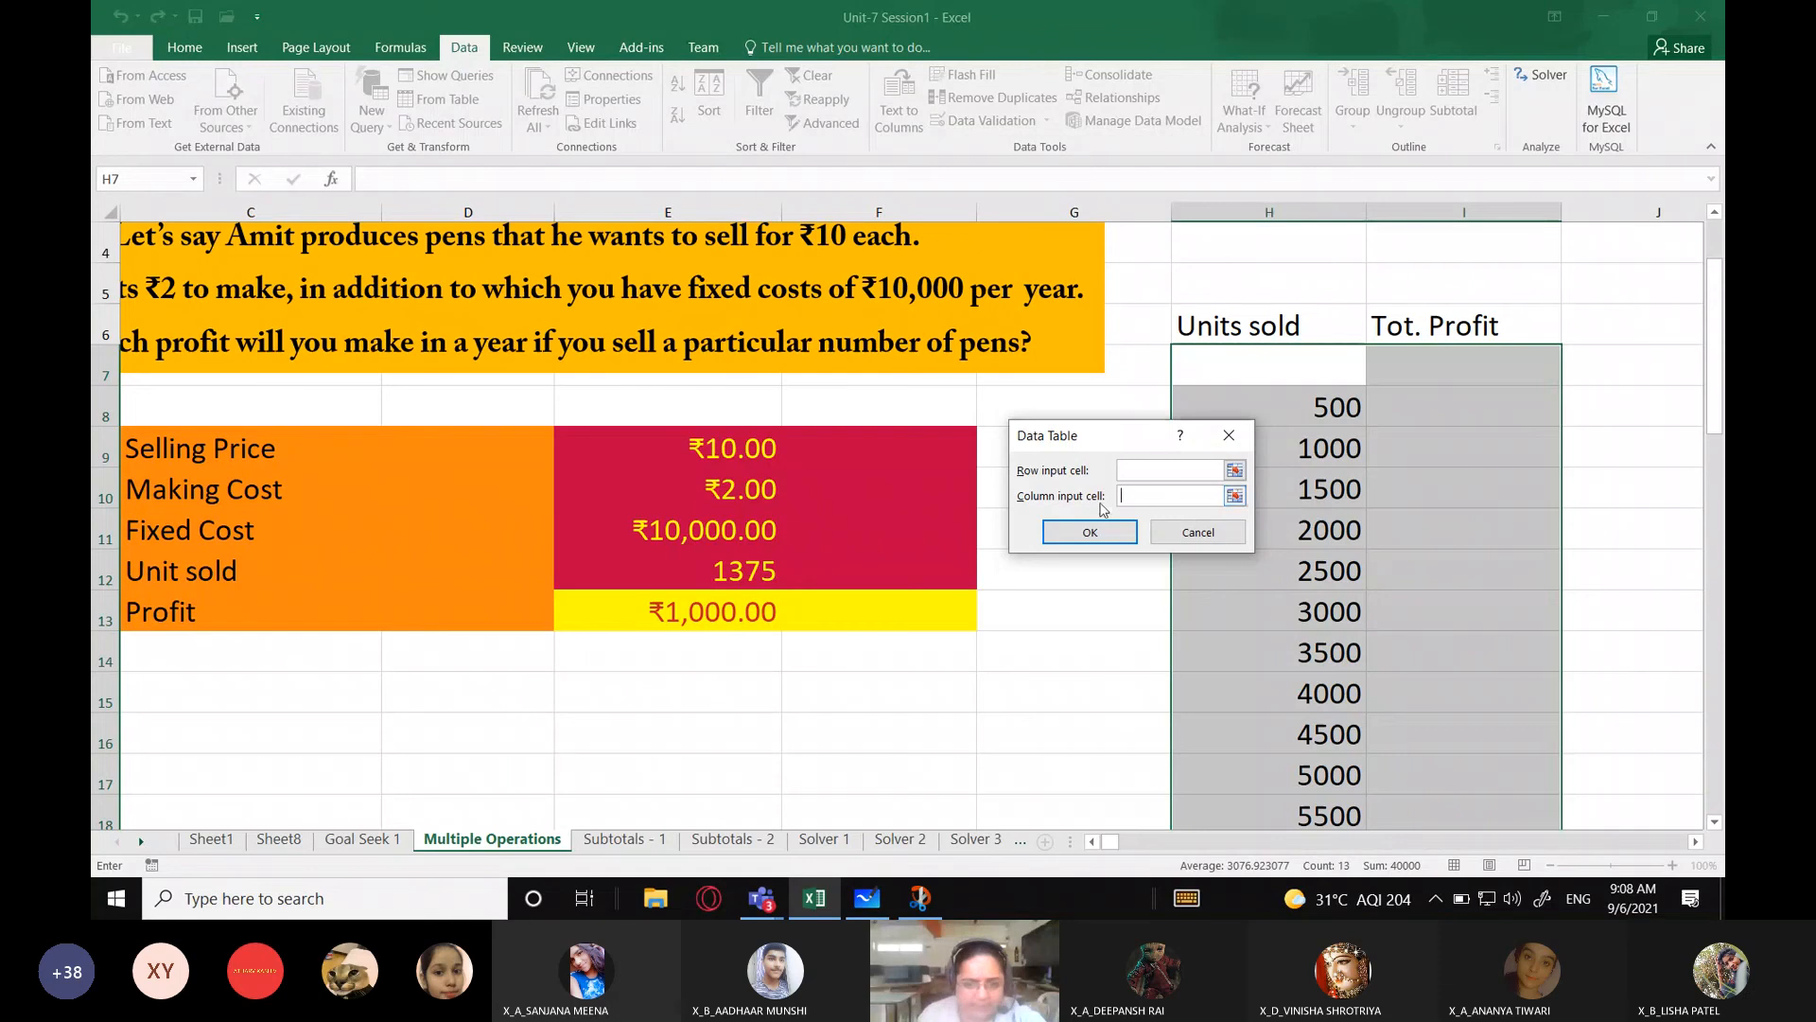
pyautogui.click(713, 578)
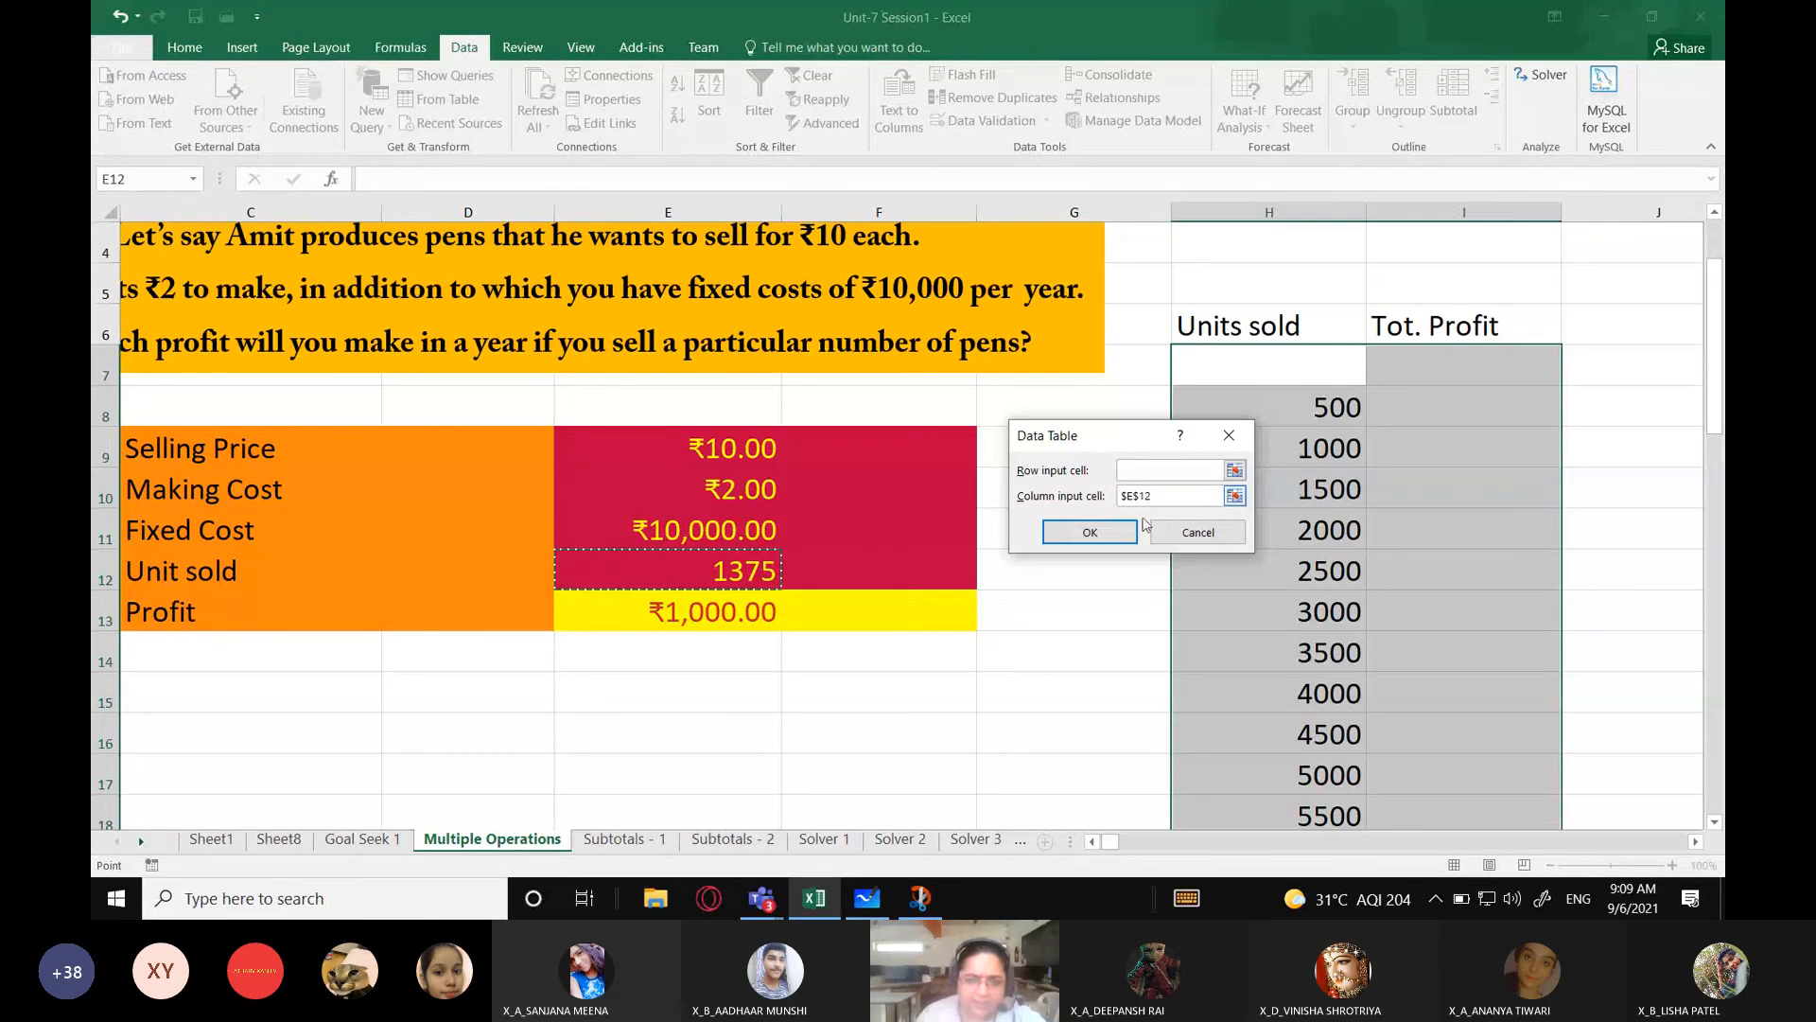
pyautogui.click(1103, 531)
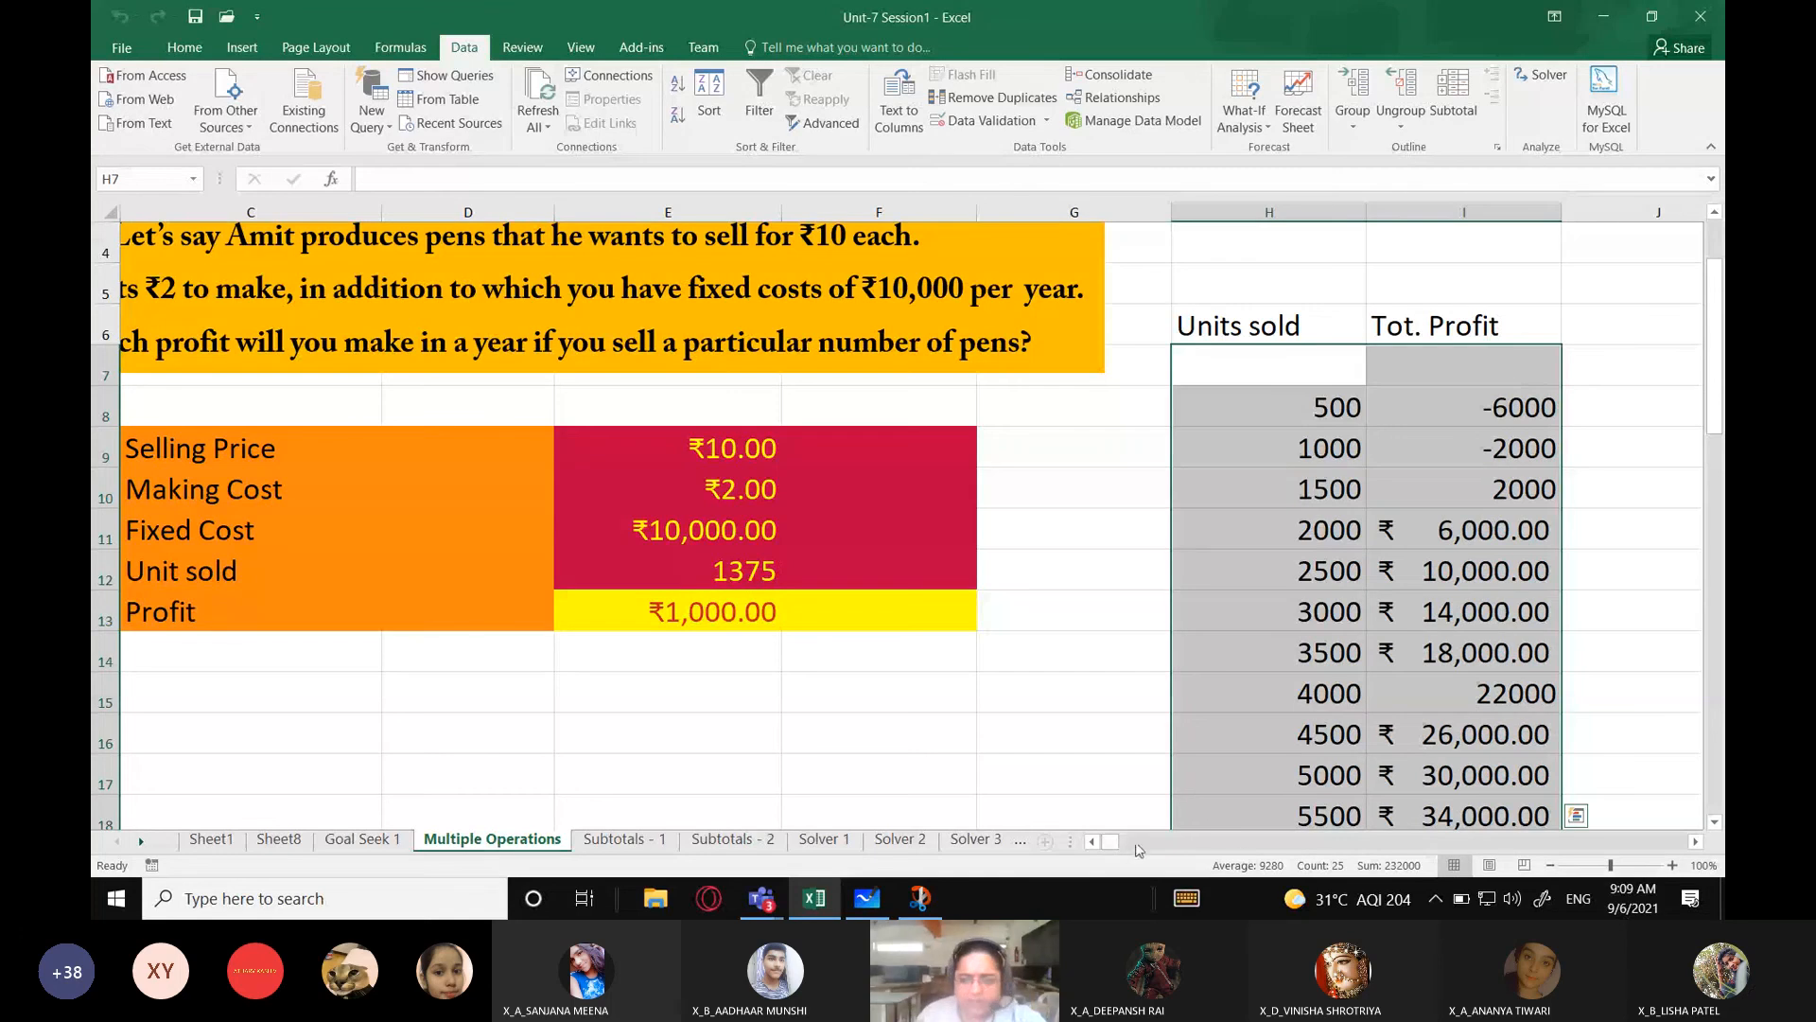
# Step: Format the Tot. Profit values in I8:I19 with the ₹ English (India) accounting format
pyautogui.click(1695, 841)
pyautogui.click(1695, 841)
pyautogui.click(1160, 476)
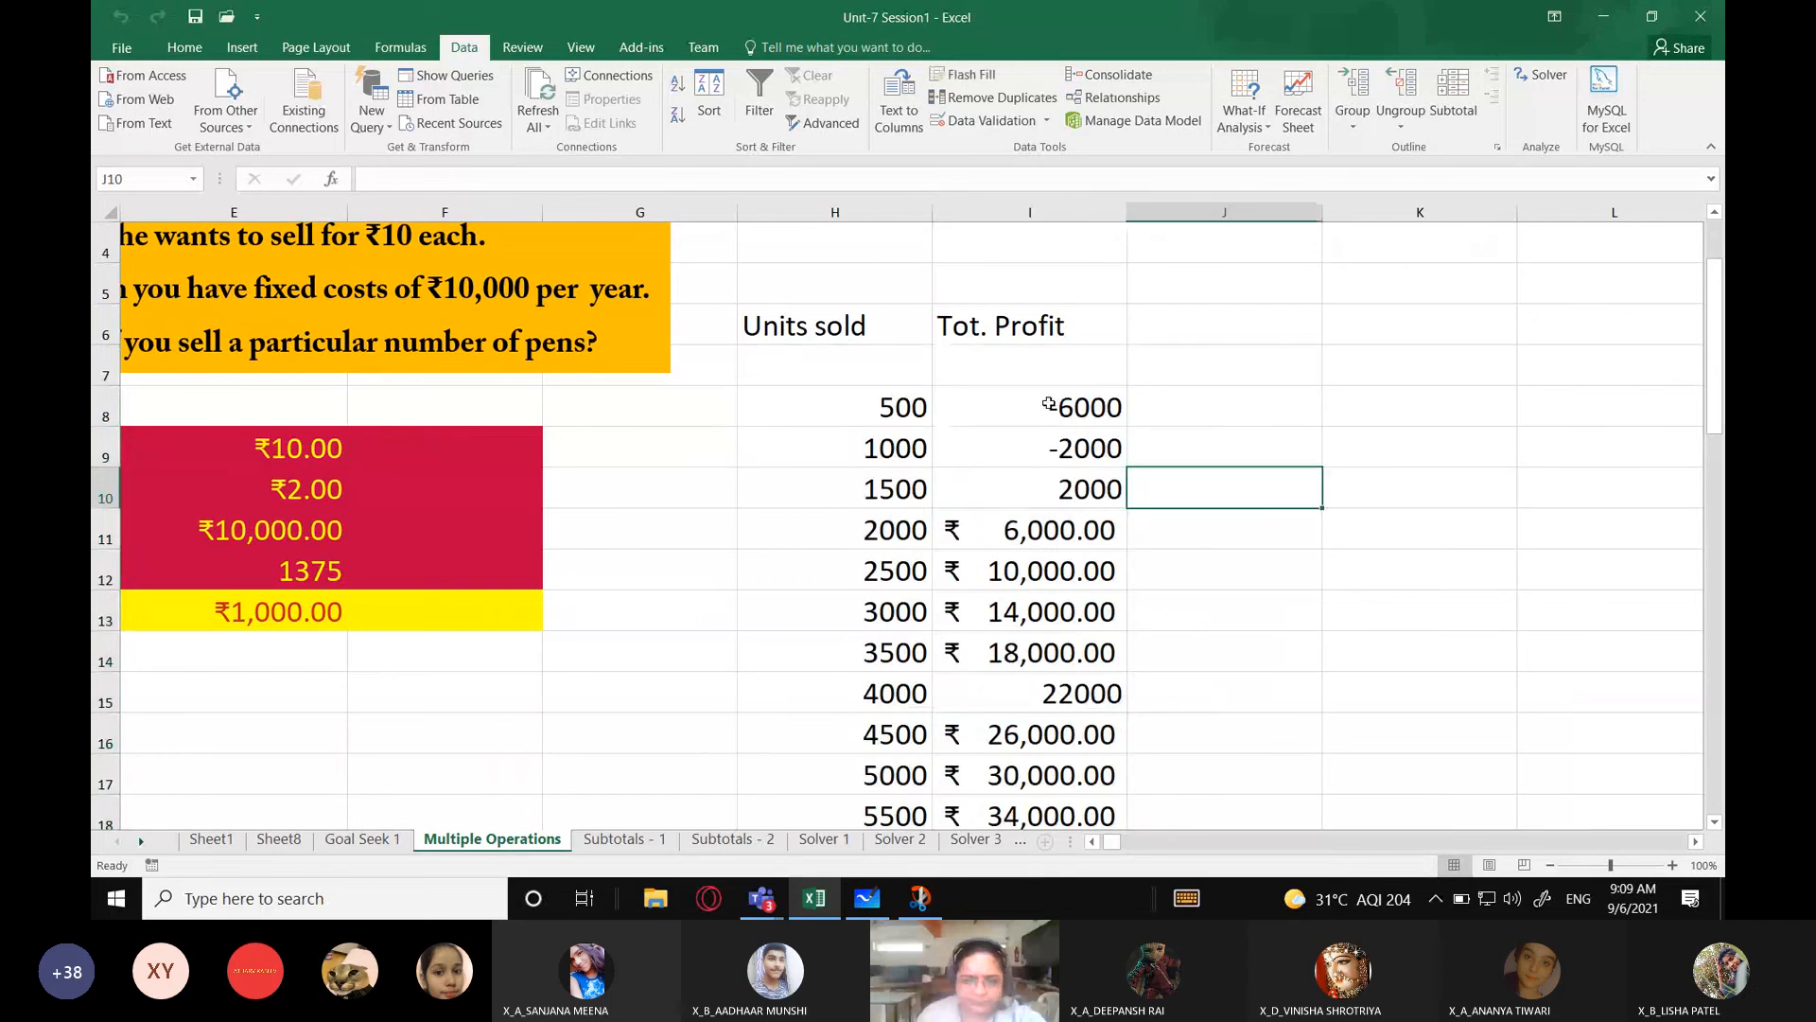
pyautogui.moveTo(1049, 404); pyautogui.dragTo(1057, 735)
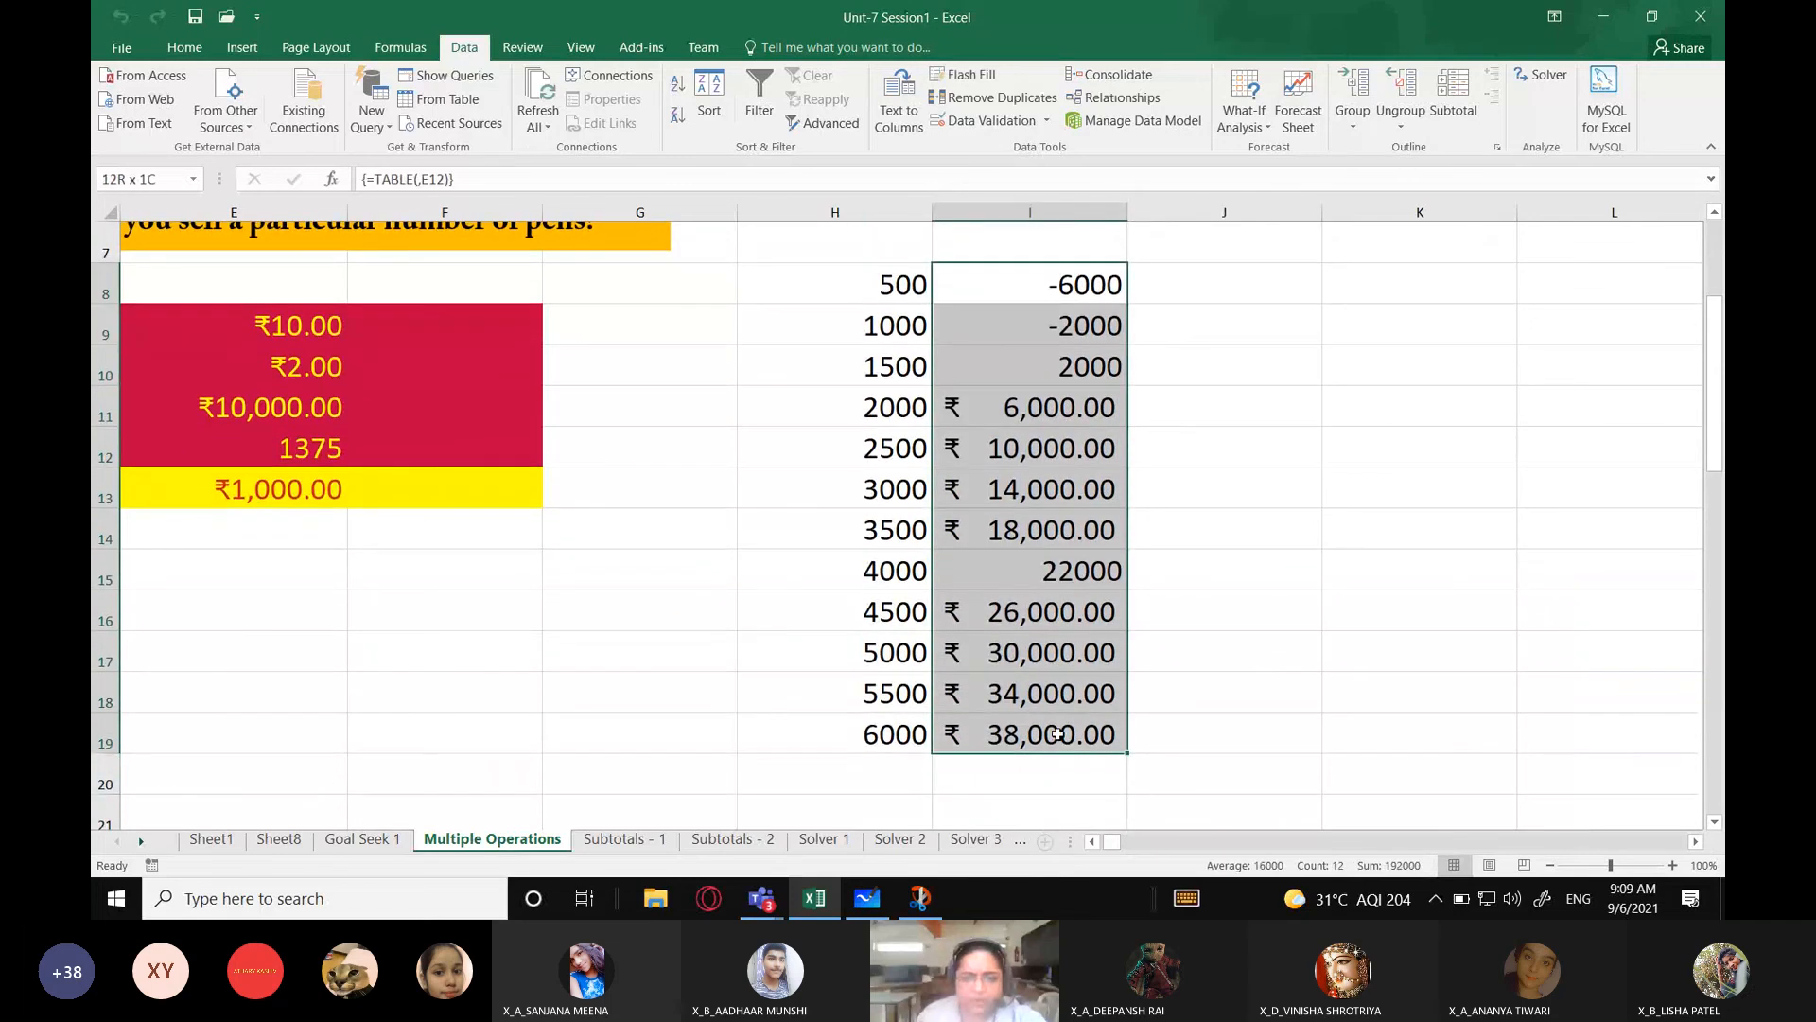
pyautogui.click(184, 47)
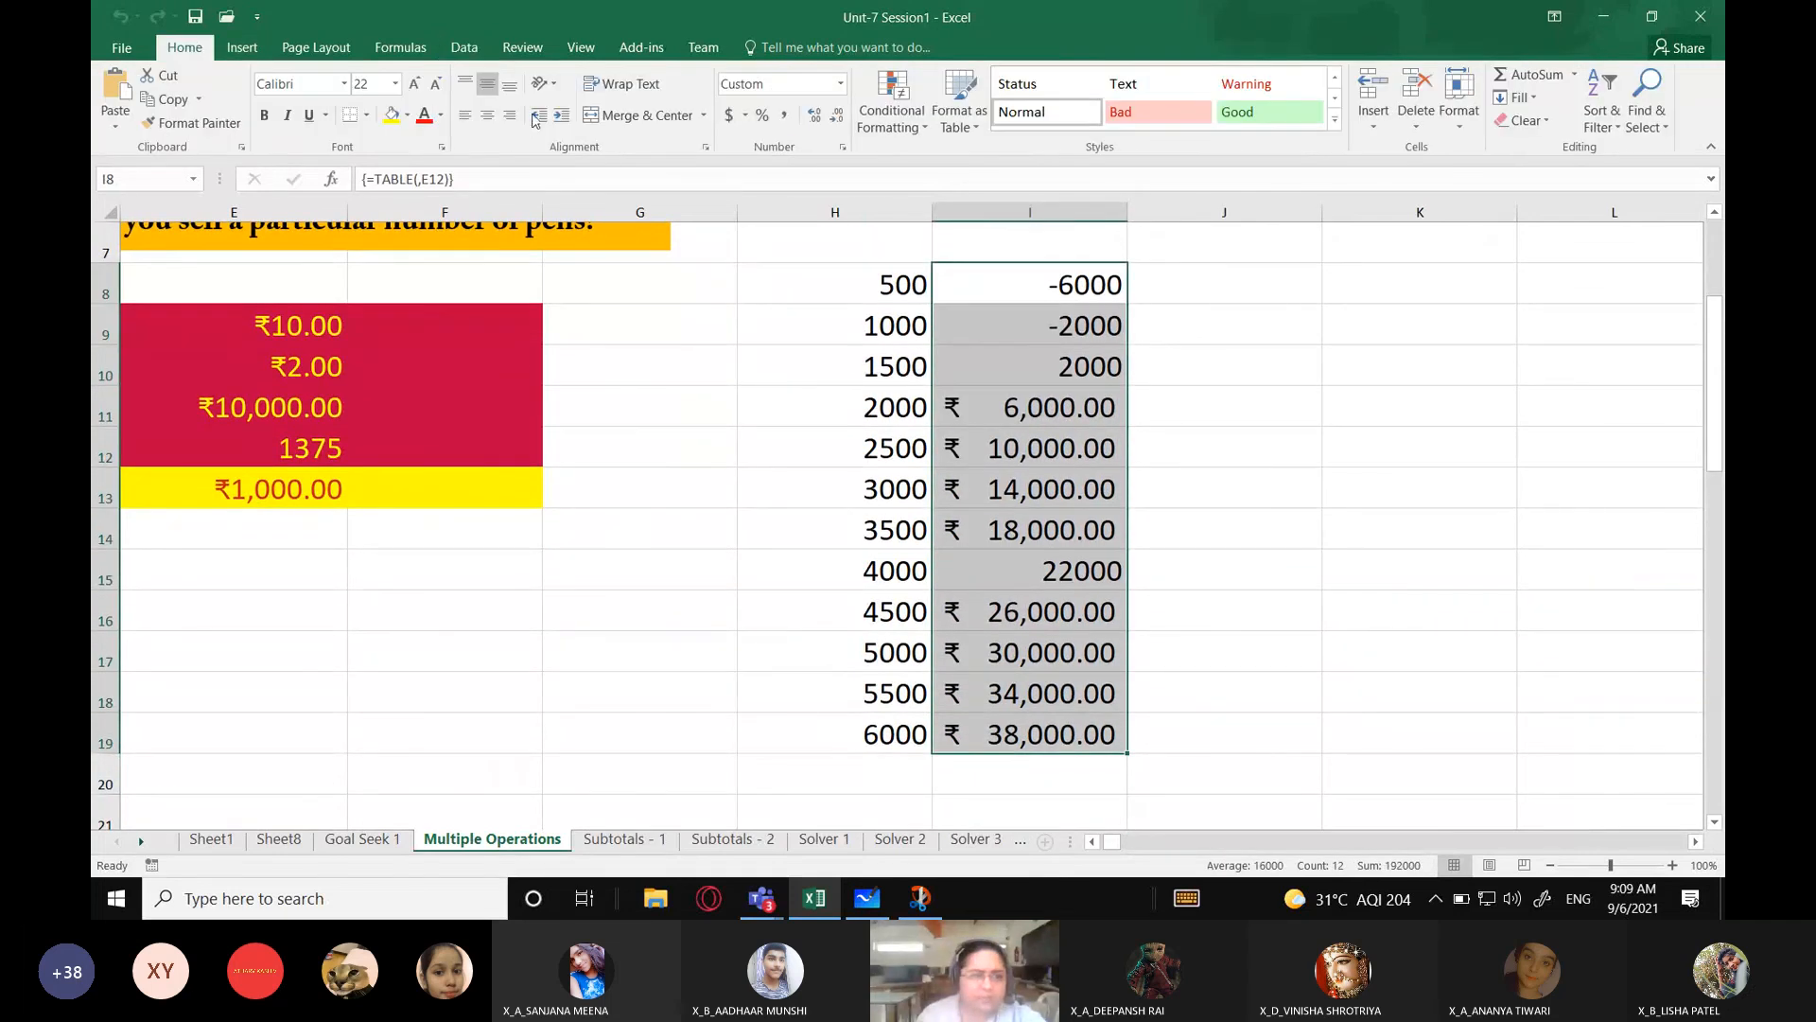
pyautogui.click(745, 114)
pyautogui.click(748, 171)
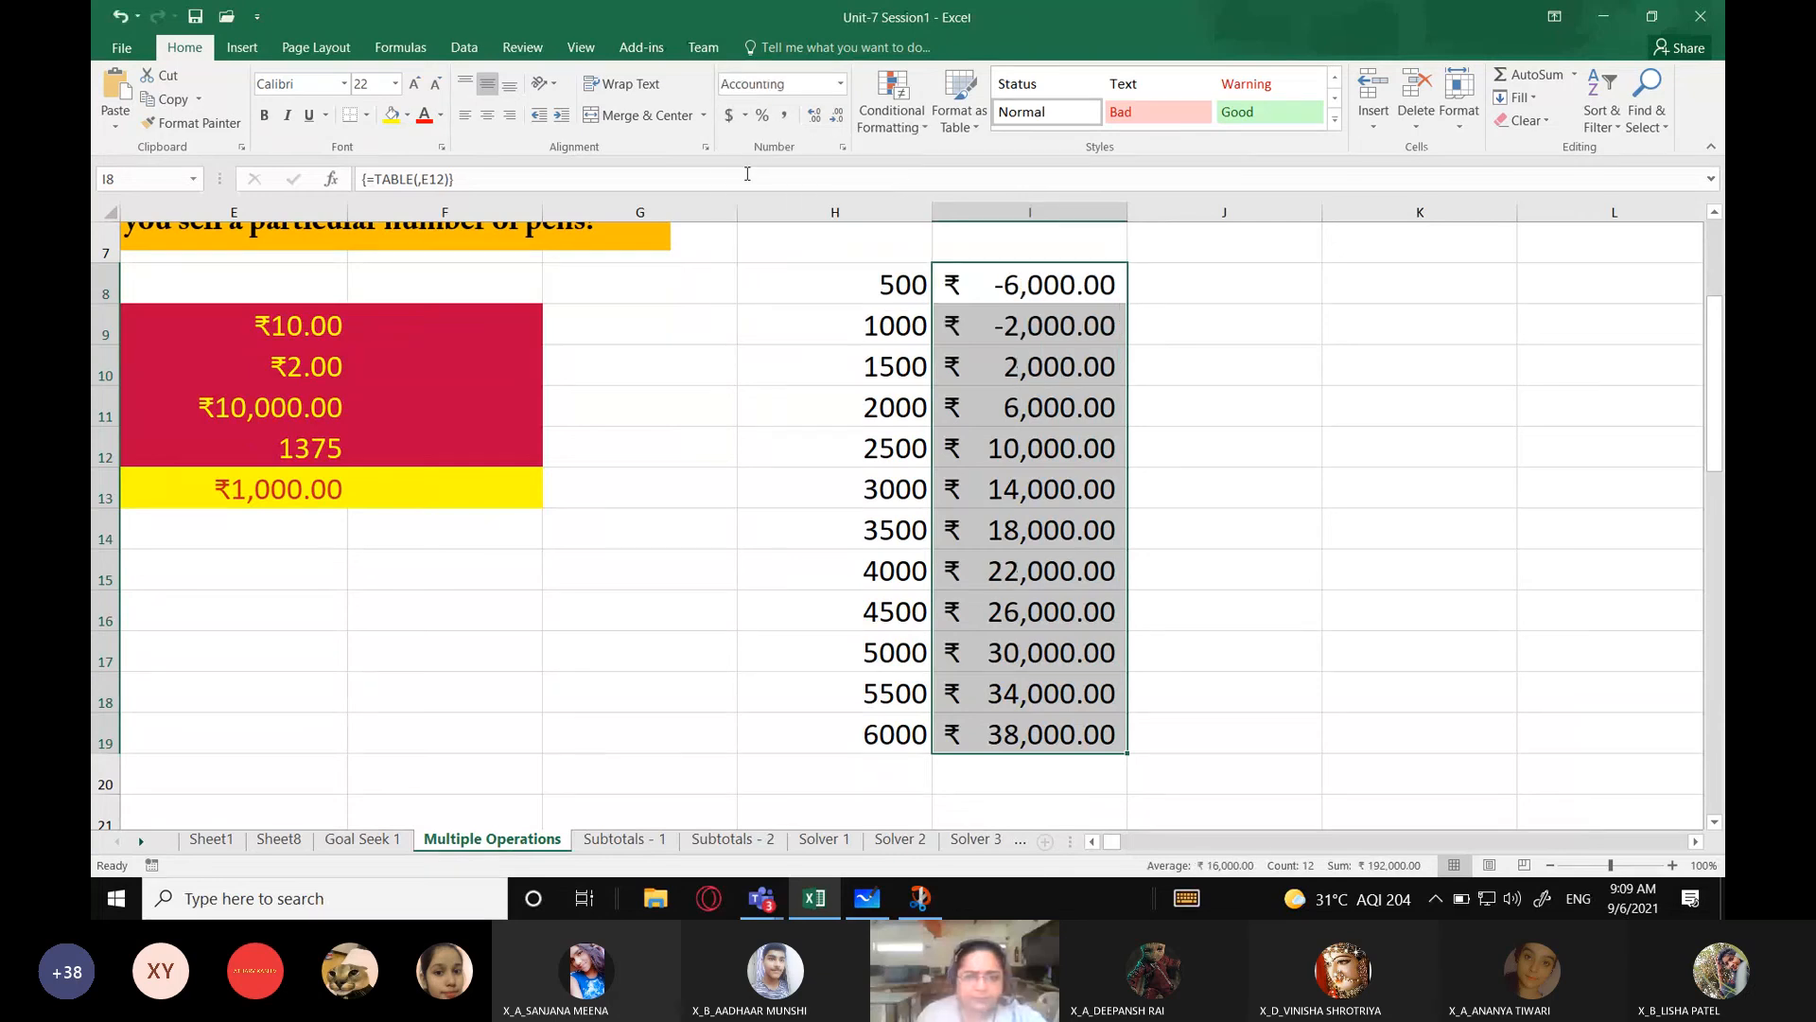
pyautogui.click(1147, 380)
# Step: Examine the total profit for each number of units sold, from the 500-unit row to the 6000-unit row
pyautogui.scroll(1, 722, 454)
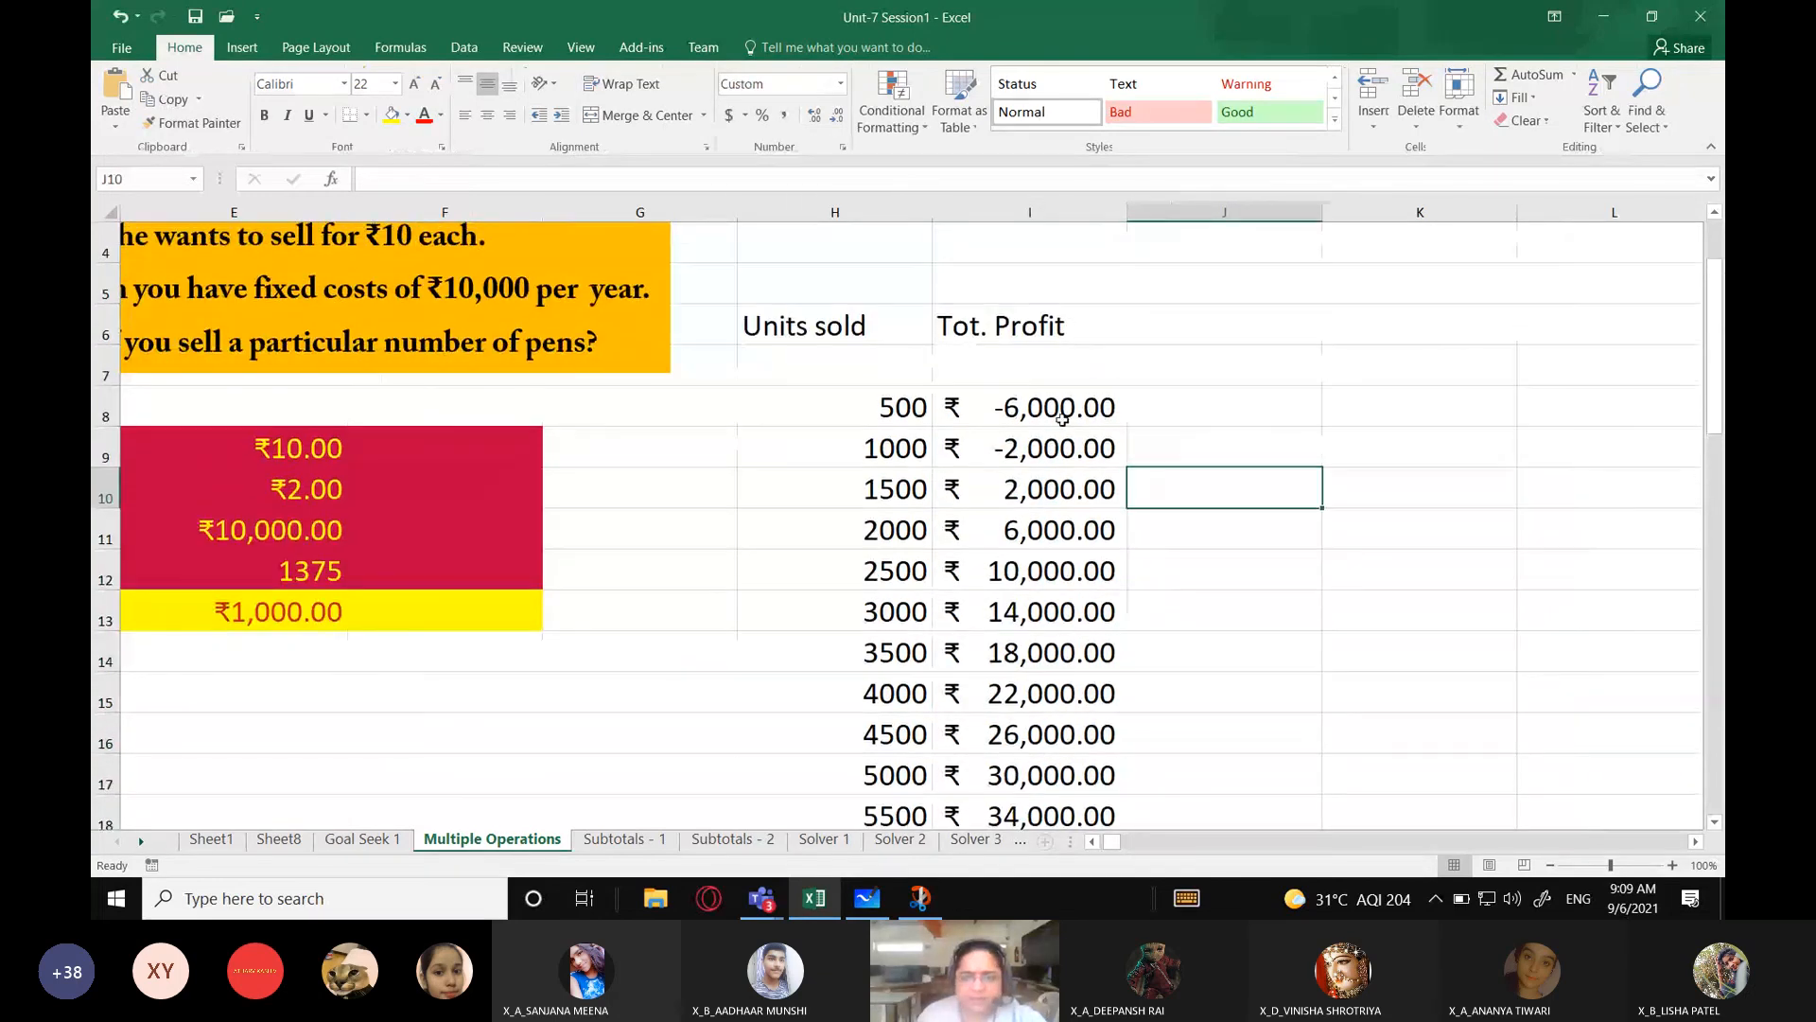
pyautogui.moveTo(1046, 401); pyautogui.dragTo(1048, 449)
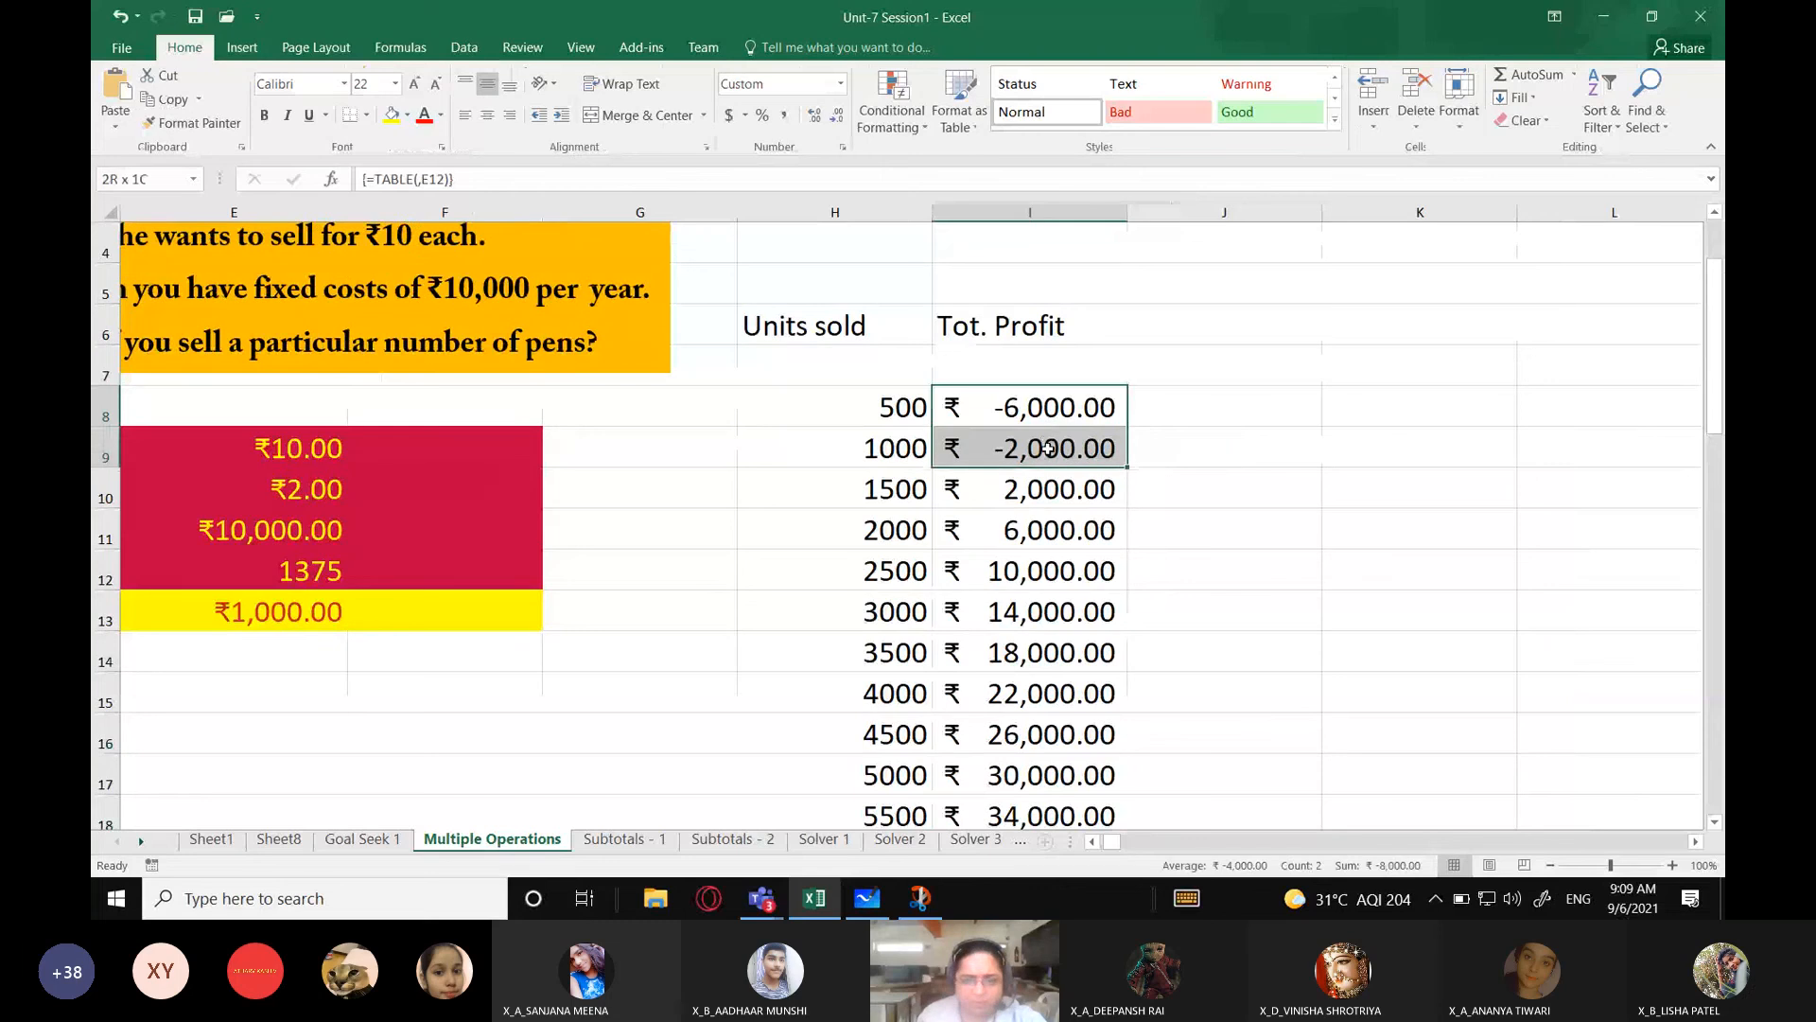
pyautogui.moveTo(831, 406); pyautogui.dragTo(944, 442)
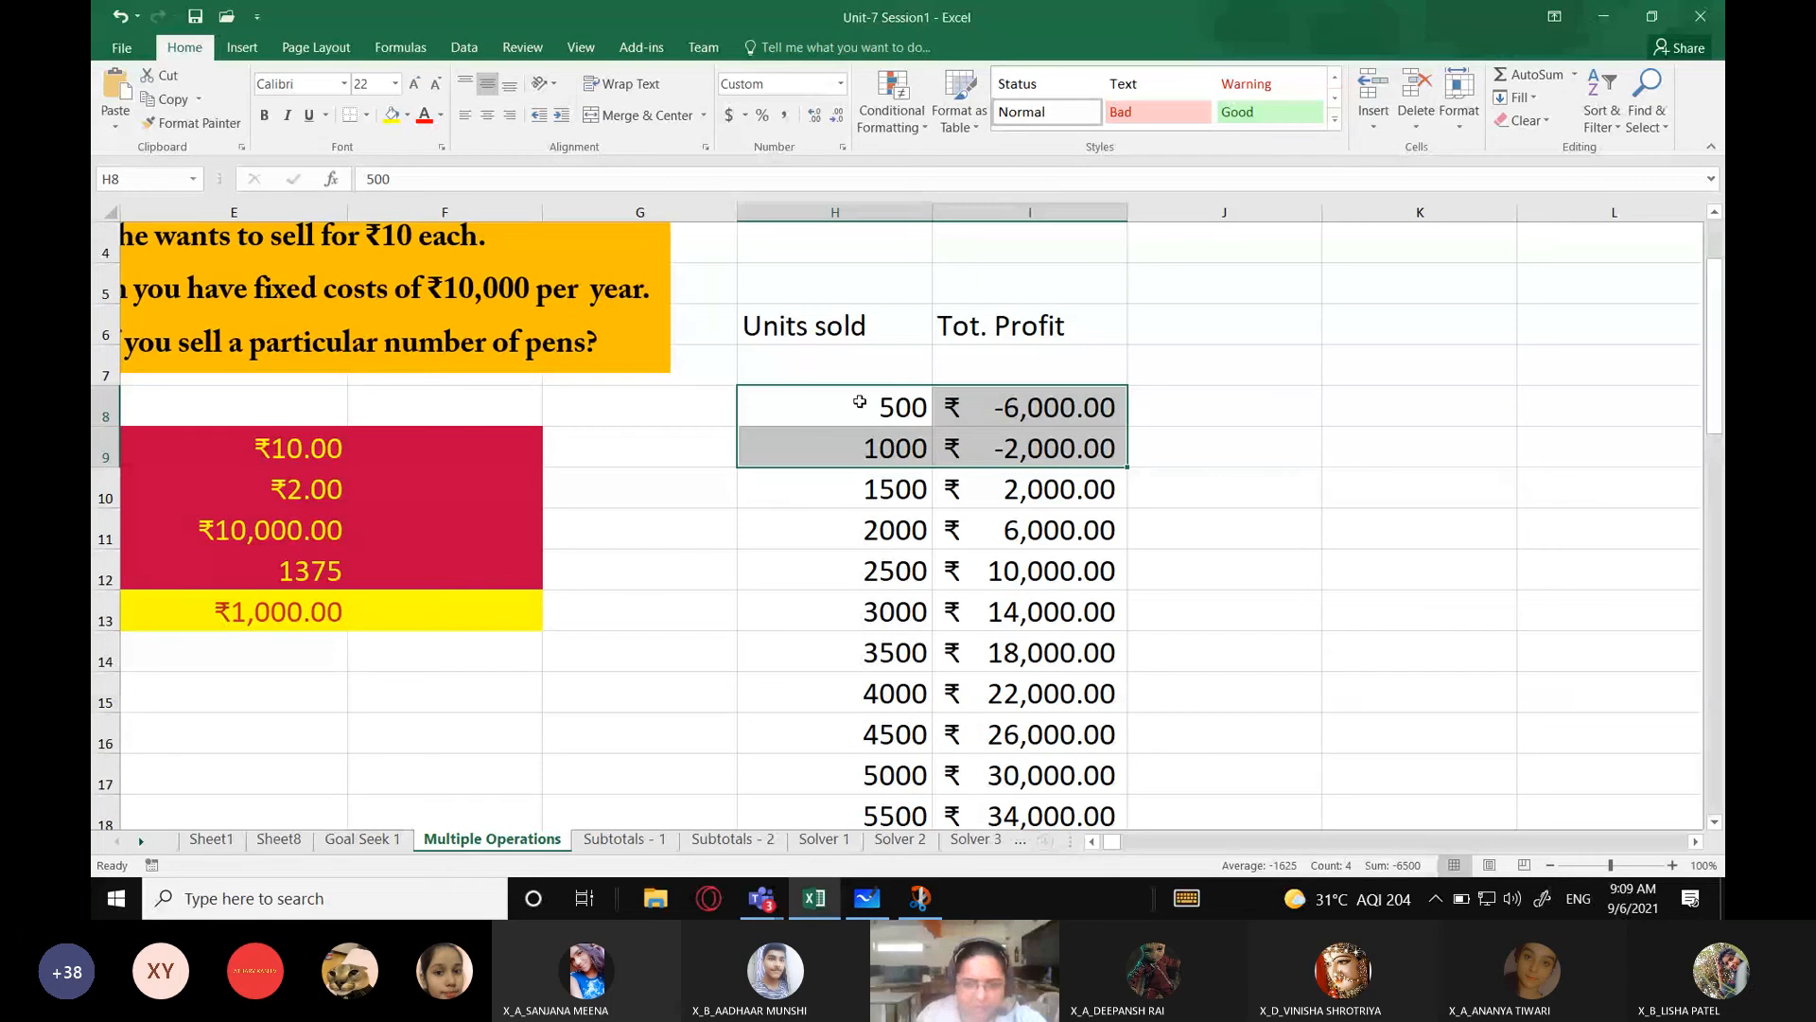
pyautogui.click(890, 490)
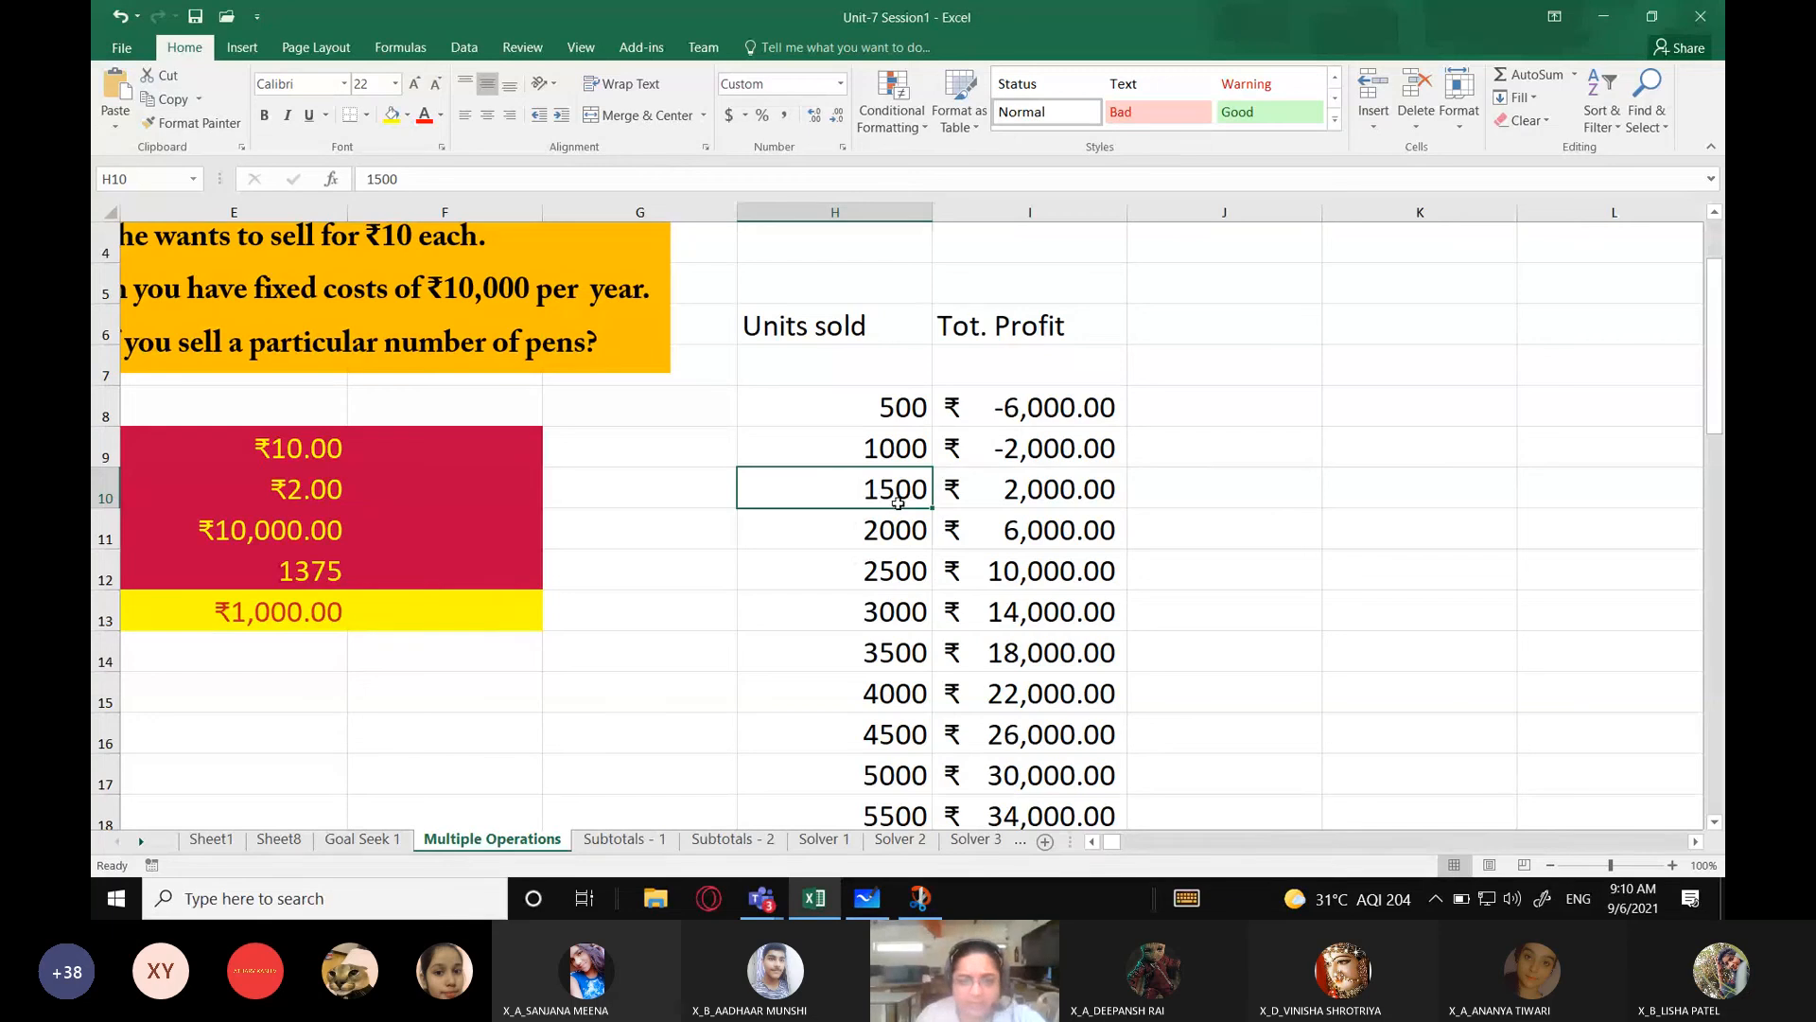
pyautogui.click(1031, 497)
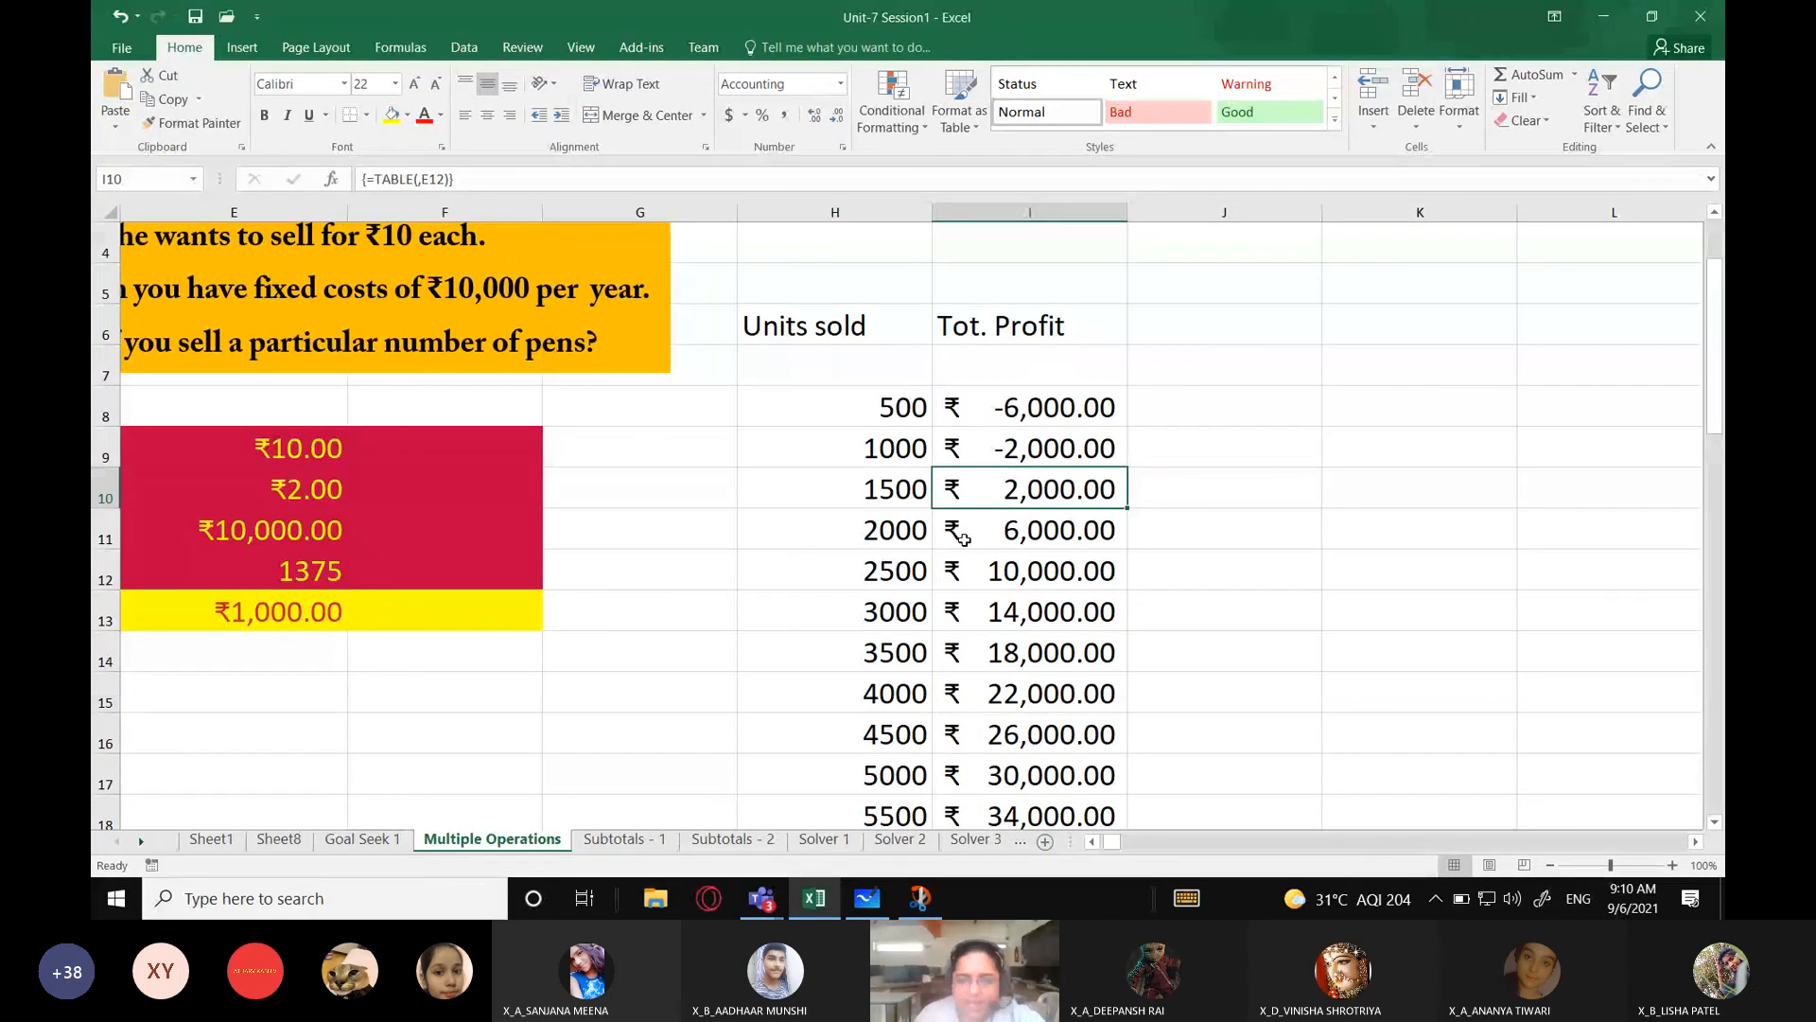
pyautogui.scroll(-1, 836, 530)
pyautogui.moveTo(843, 366); pyautogui.dragTo(984, 735)
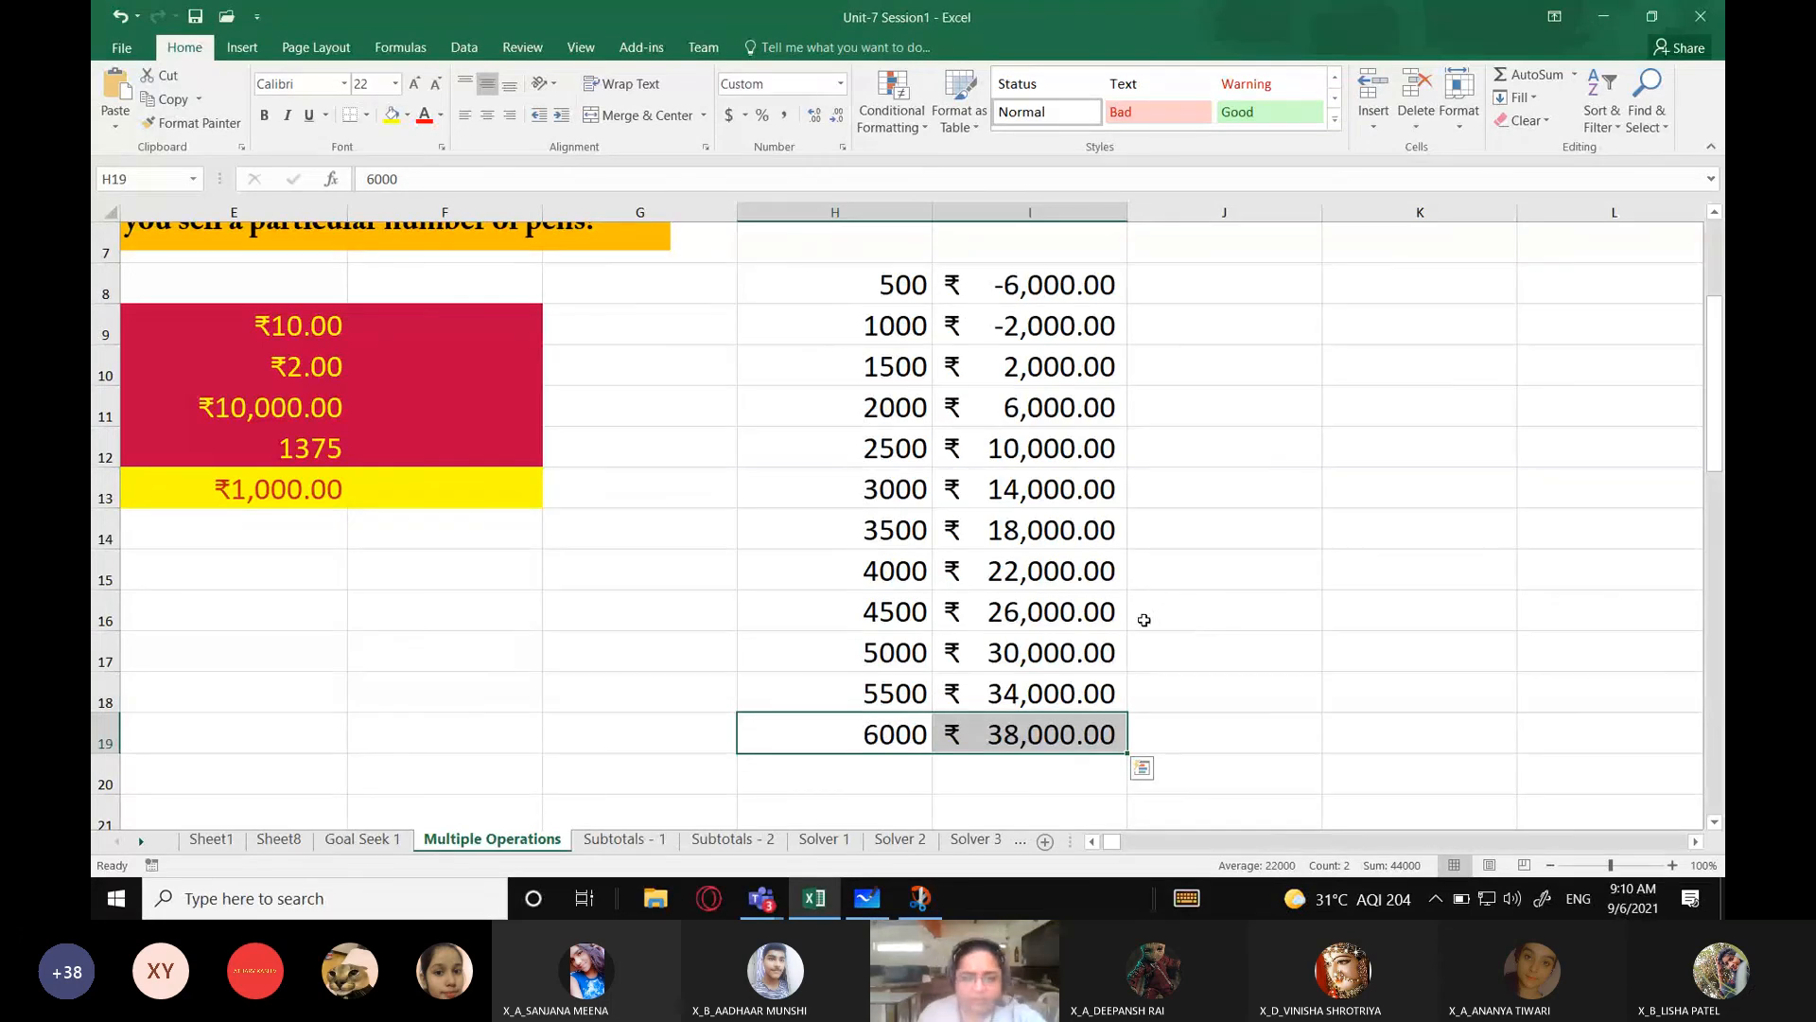
pyautogui.click(1063, 566)
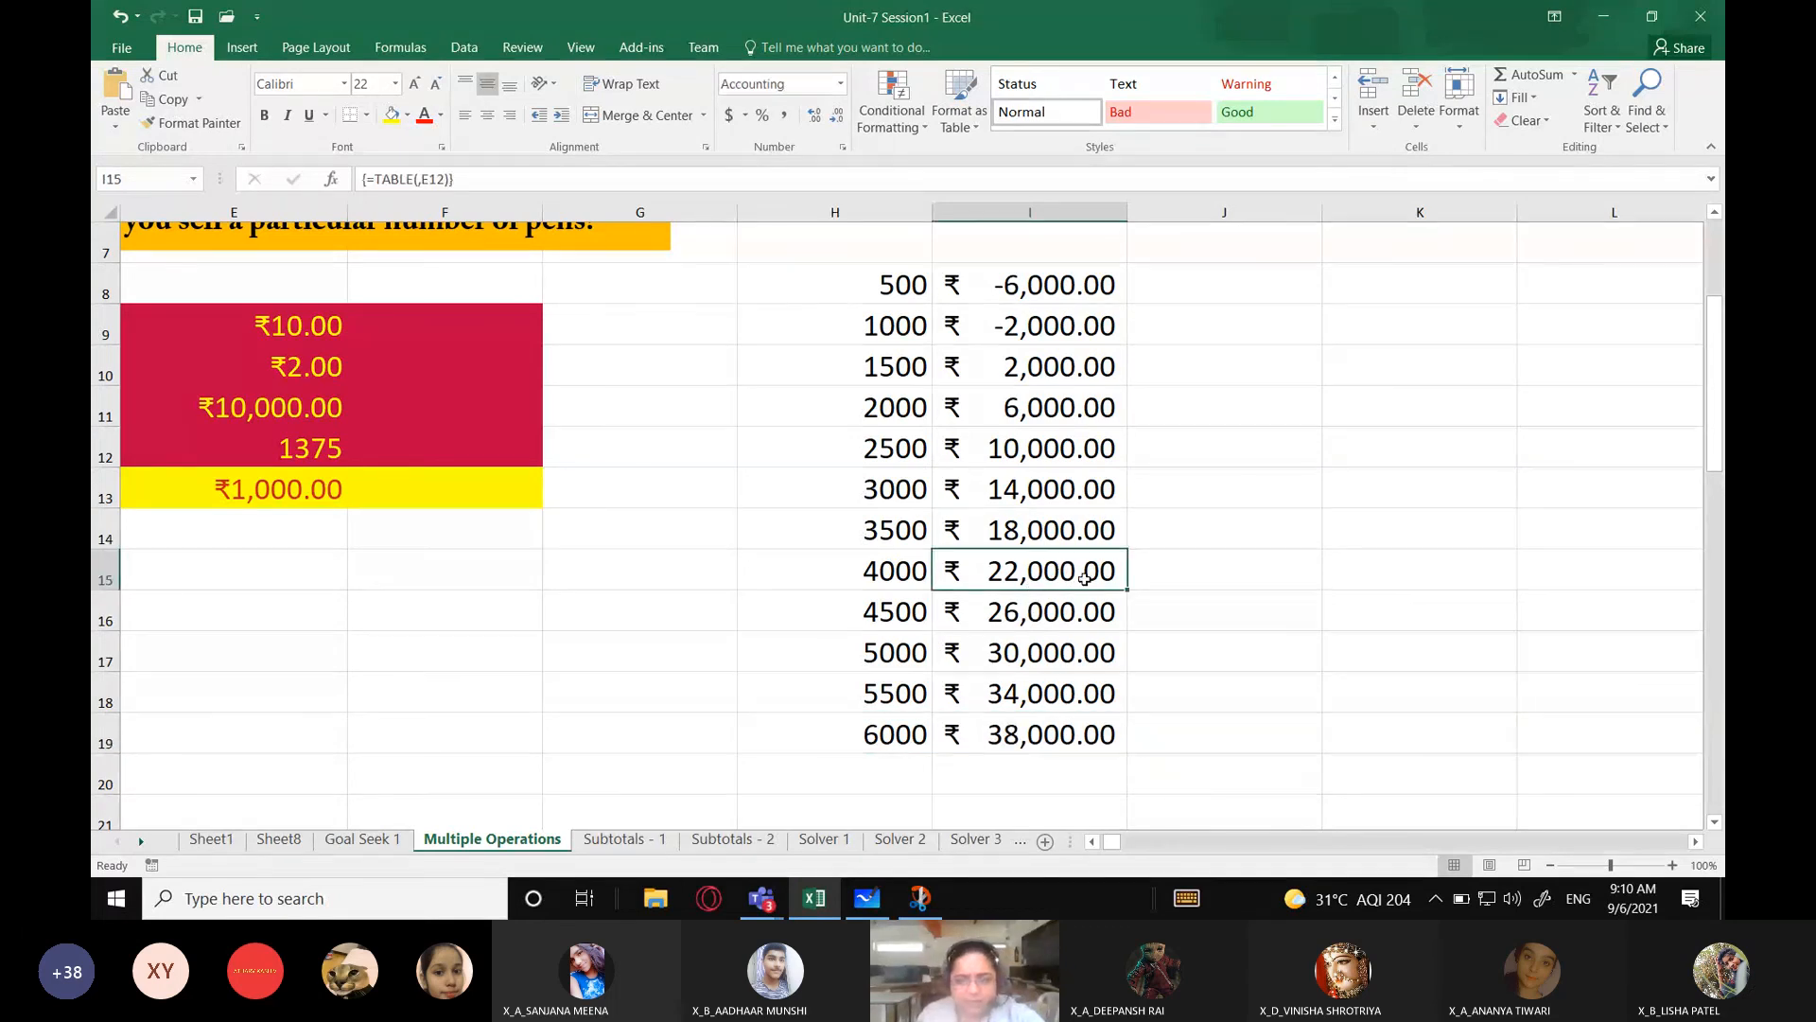
pyautogui.click(816, 563)
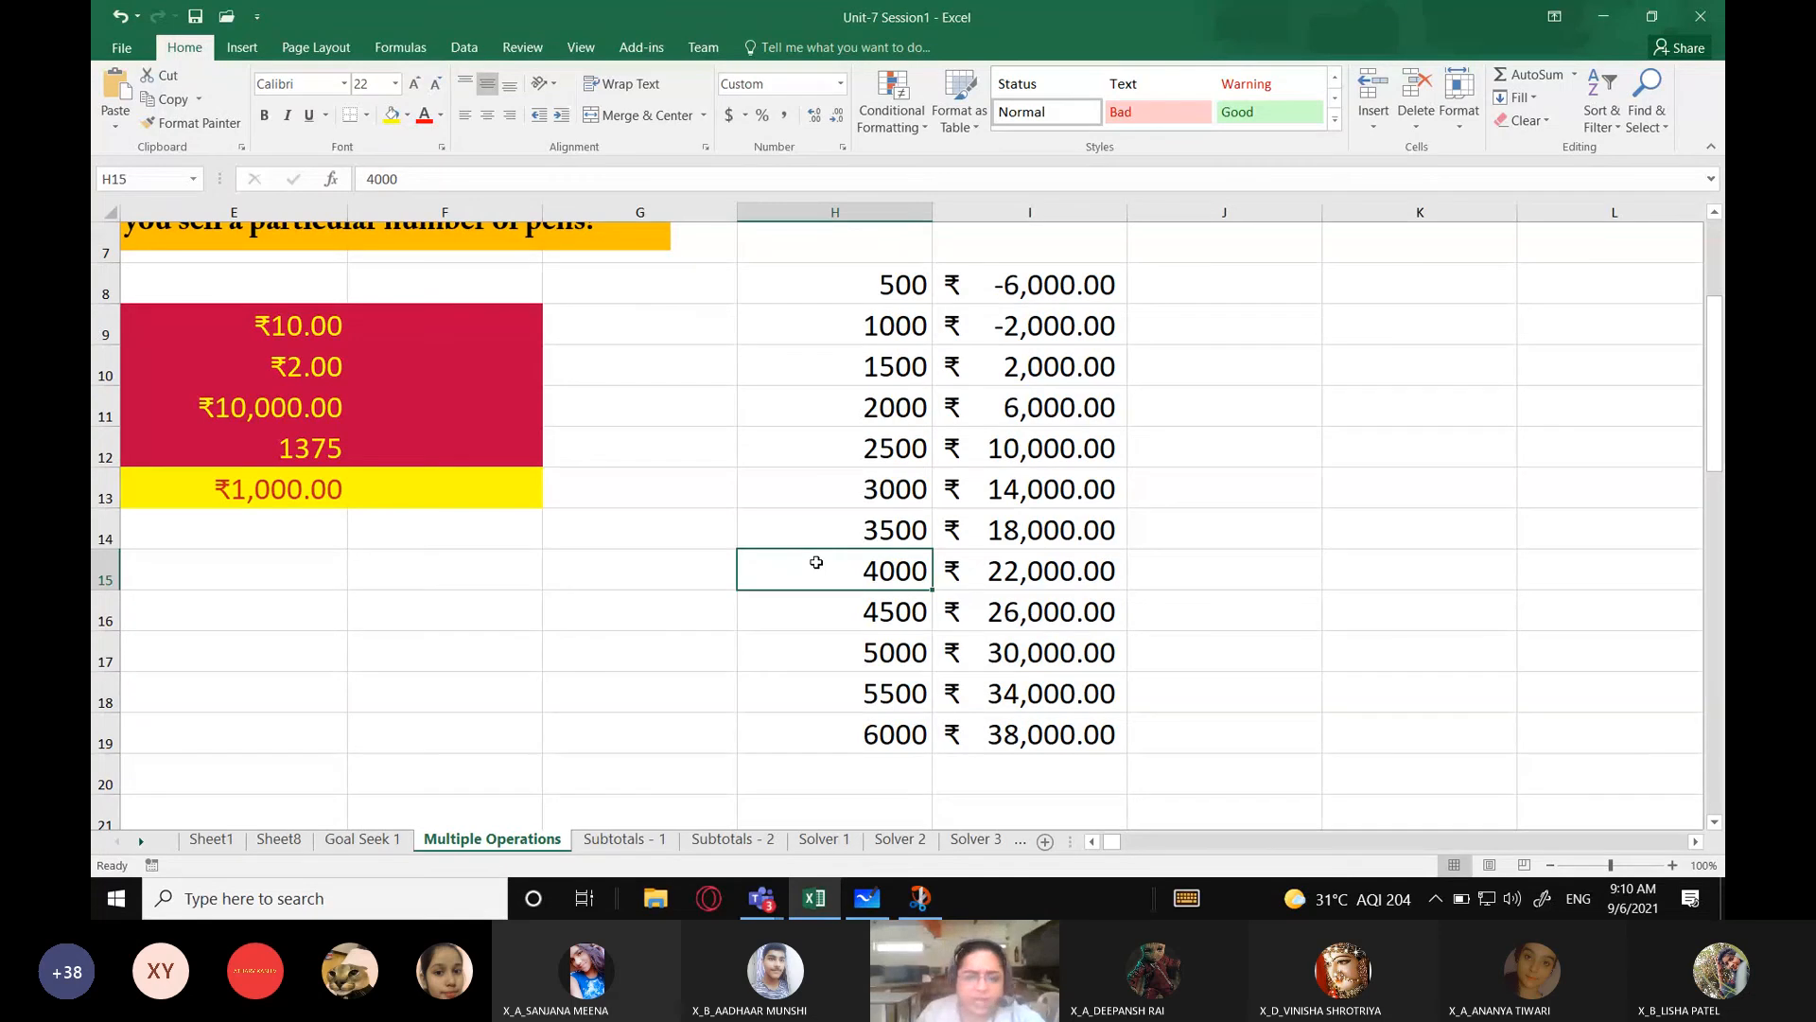
pyautogui.scroll(1, 816, 563)
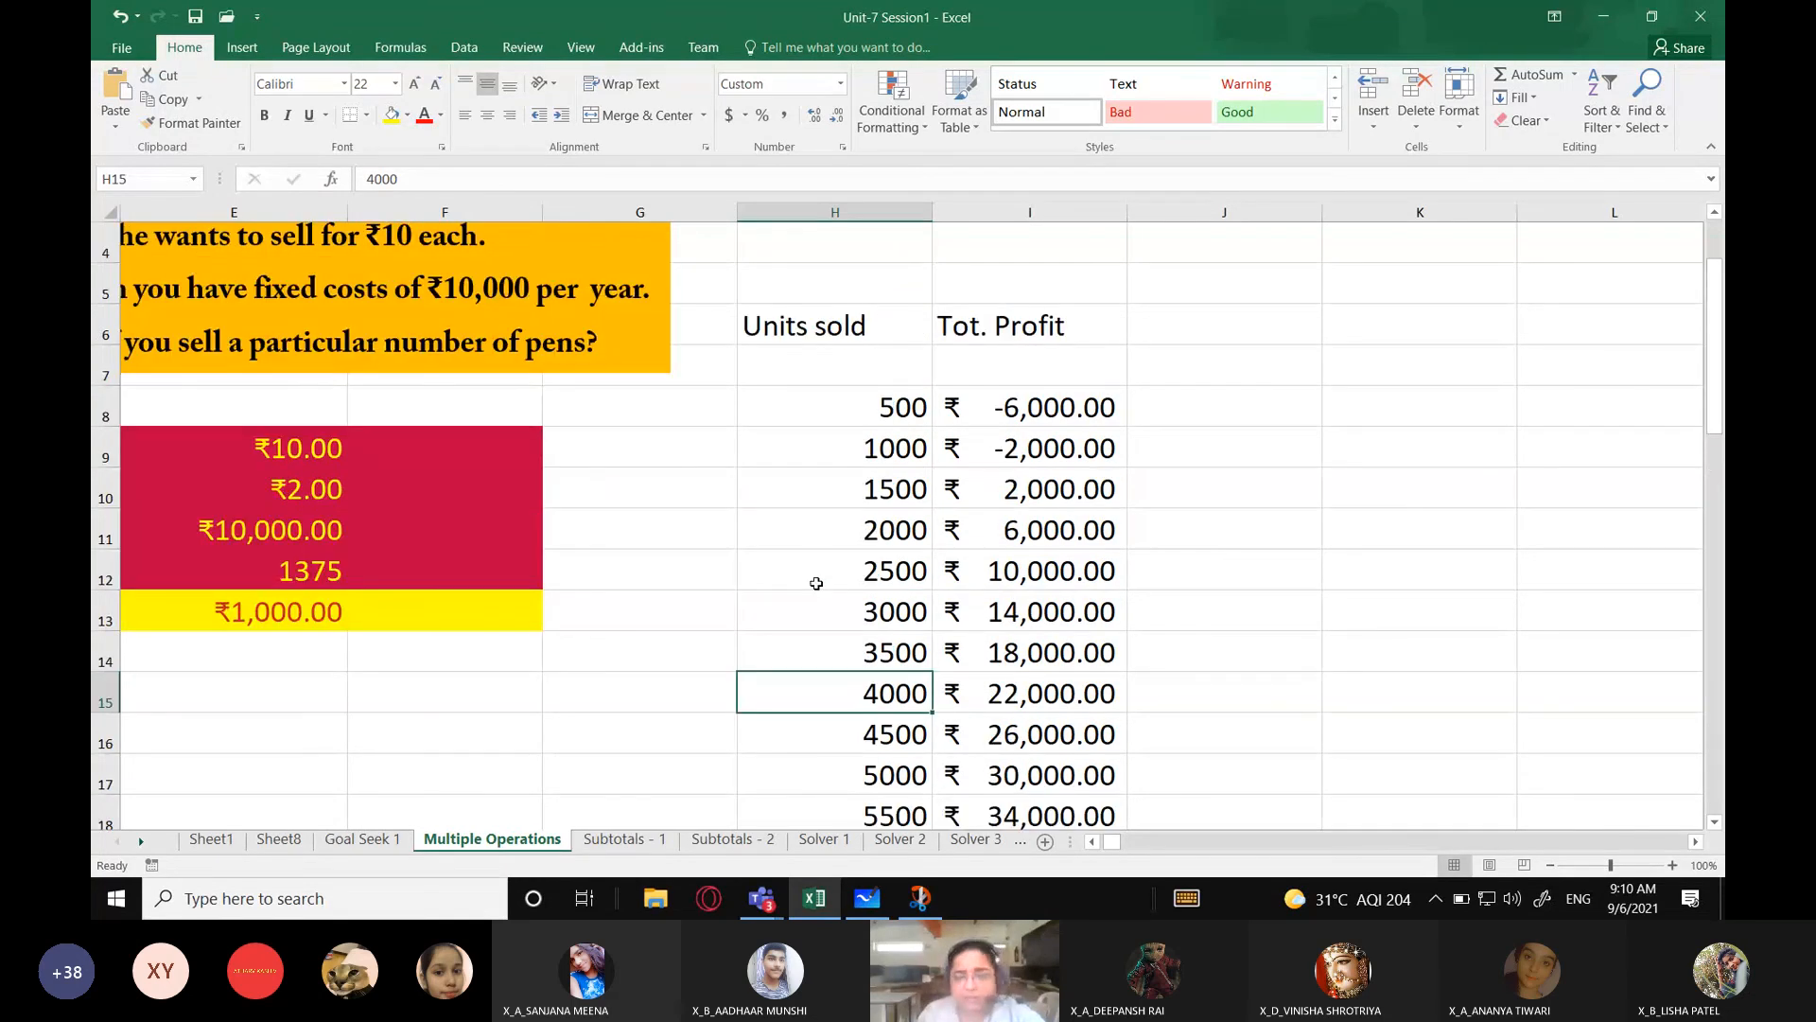
pyautogui.scroll(1, 811, 577)
pyautogui.scroll(-1, 791, 633)
pyautogui.scroll(1, 791, 634)
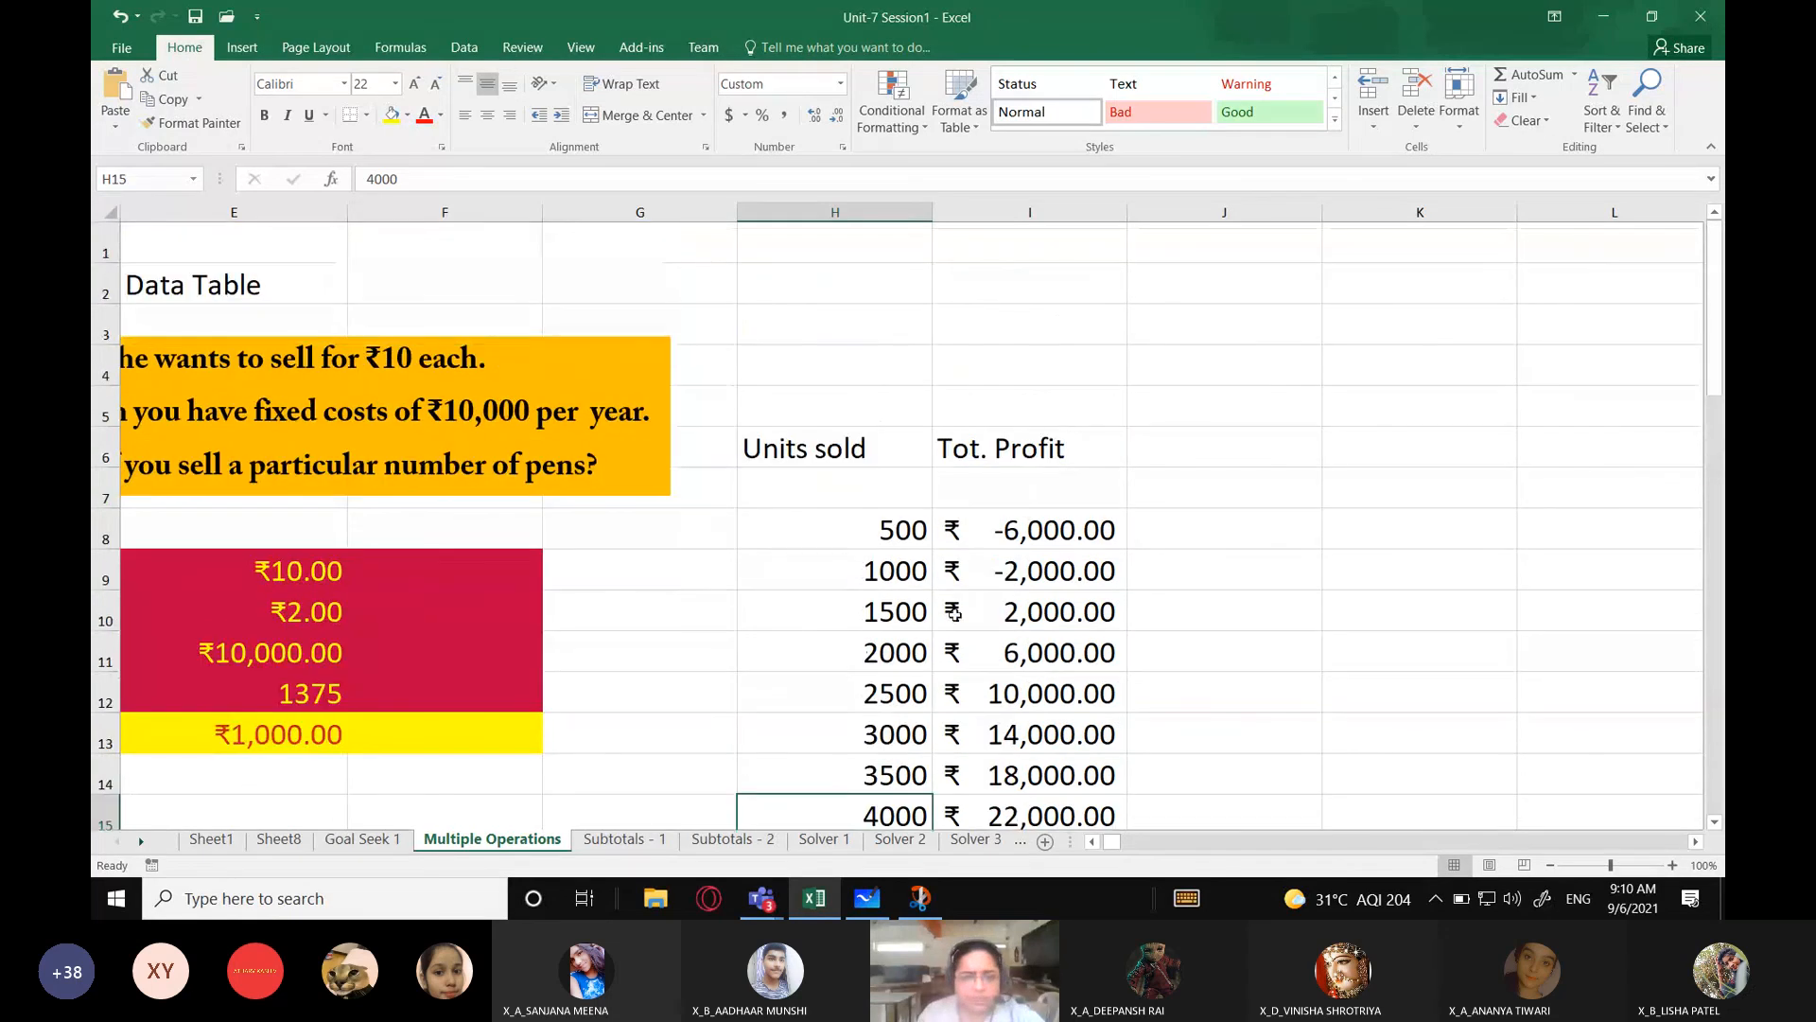
pyautogui.click(1012, 529)
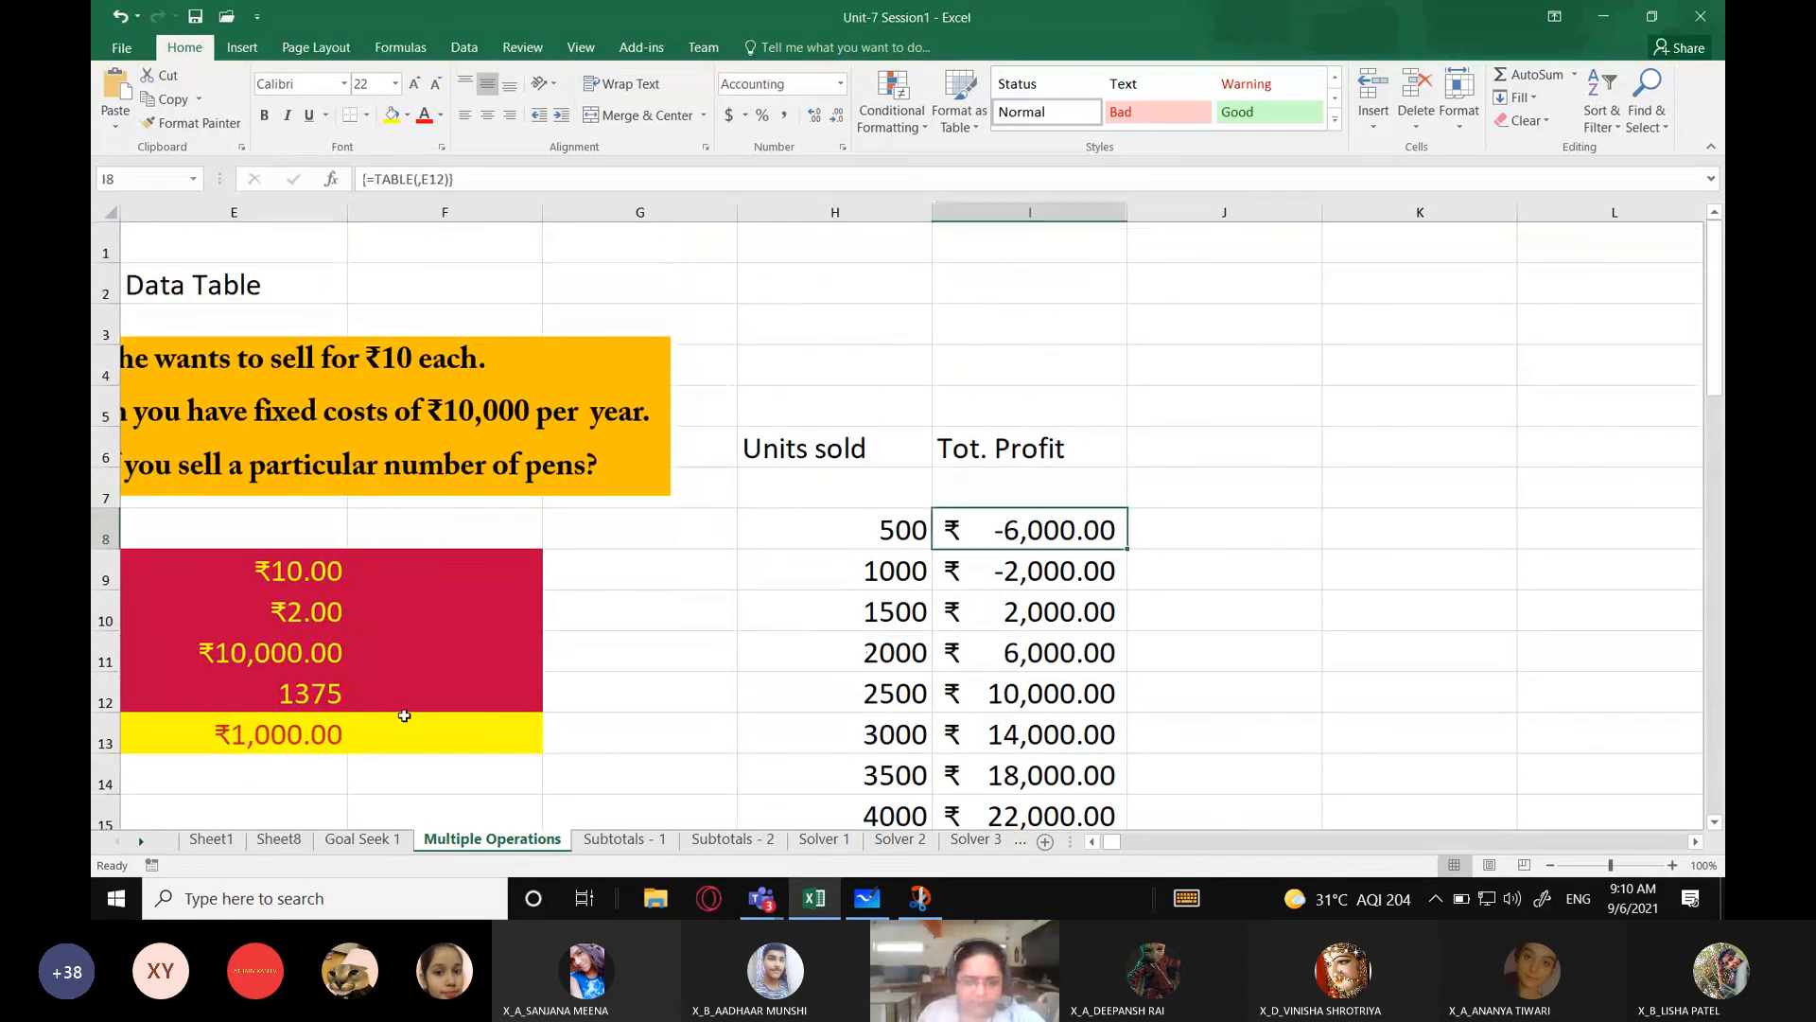
# Step: Enter the label "Per Unit Profit" in cell C14, below the Profit label
pyautogui.scroll(-1, 404, 715)
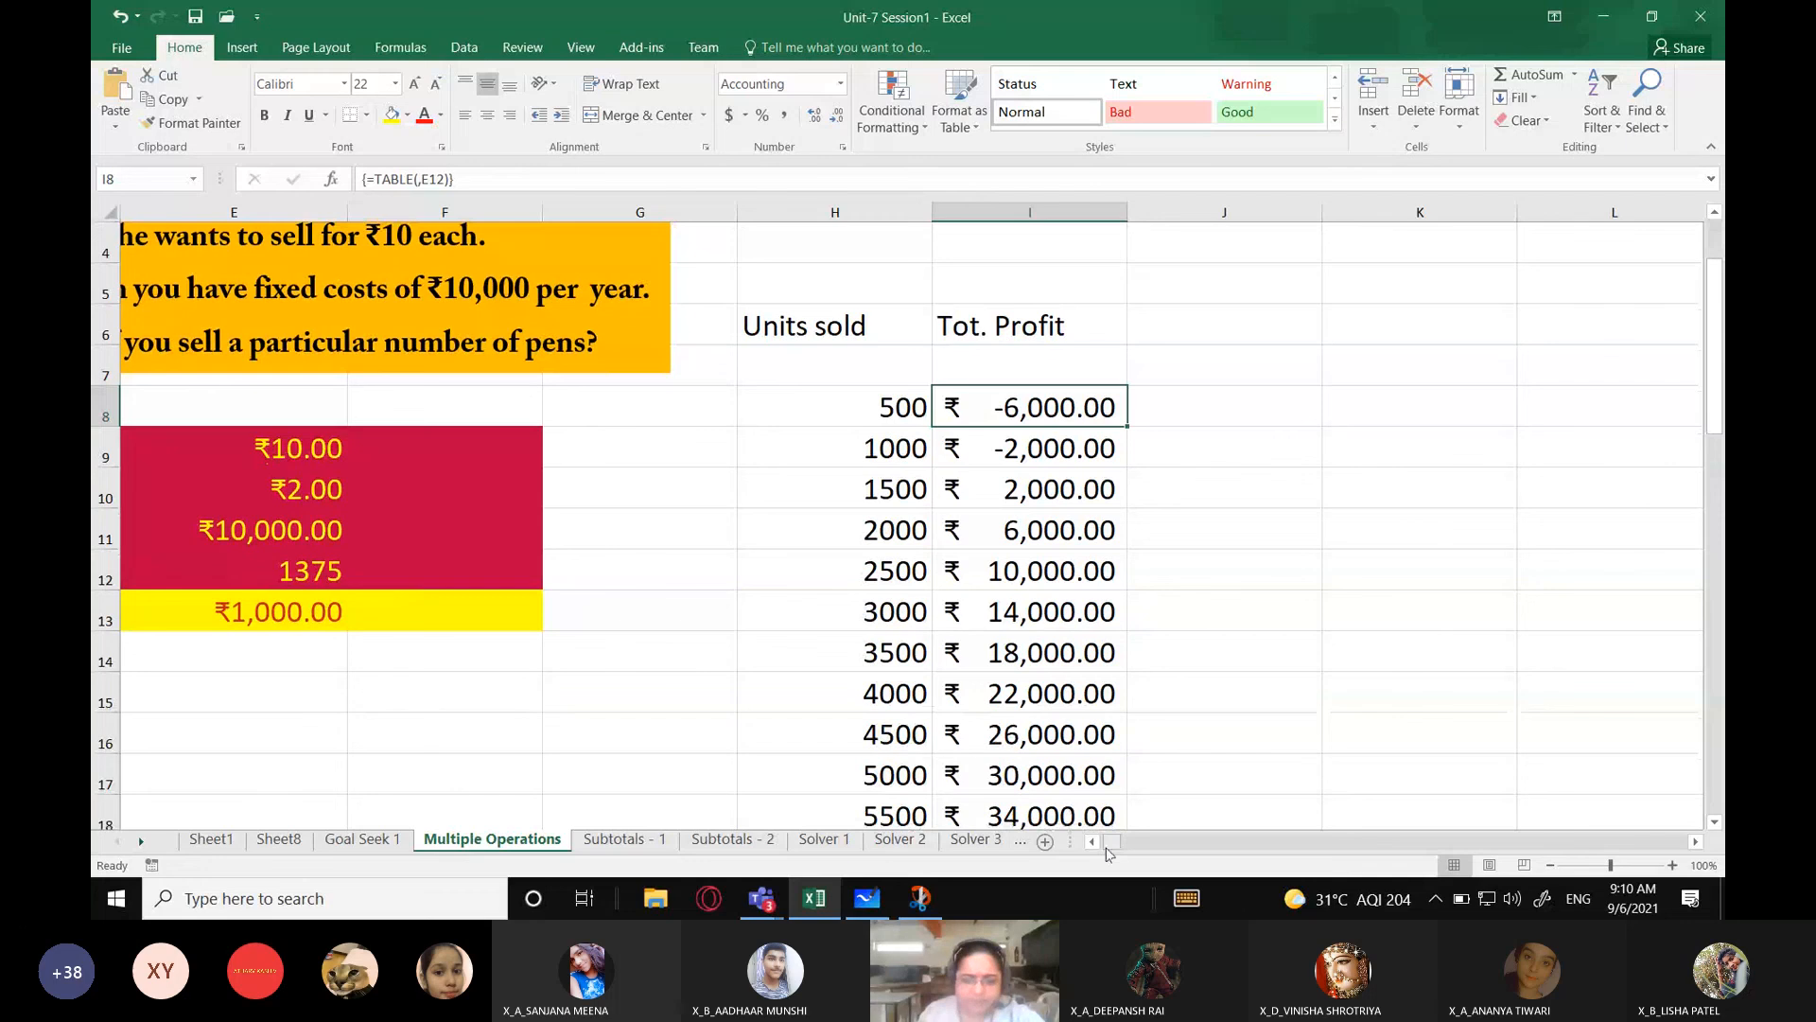
pyautogui.moveTo(1111, 842); pyautogui.dragTo(1100, 841)
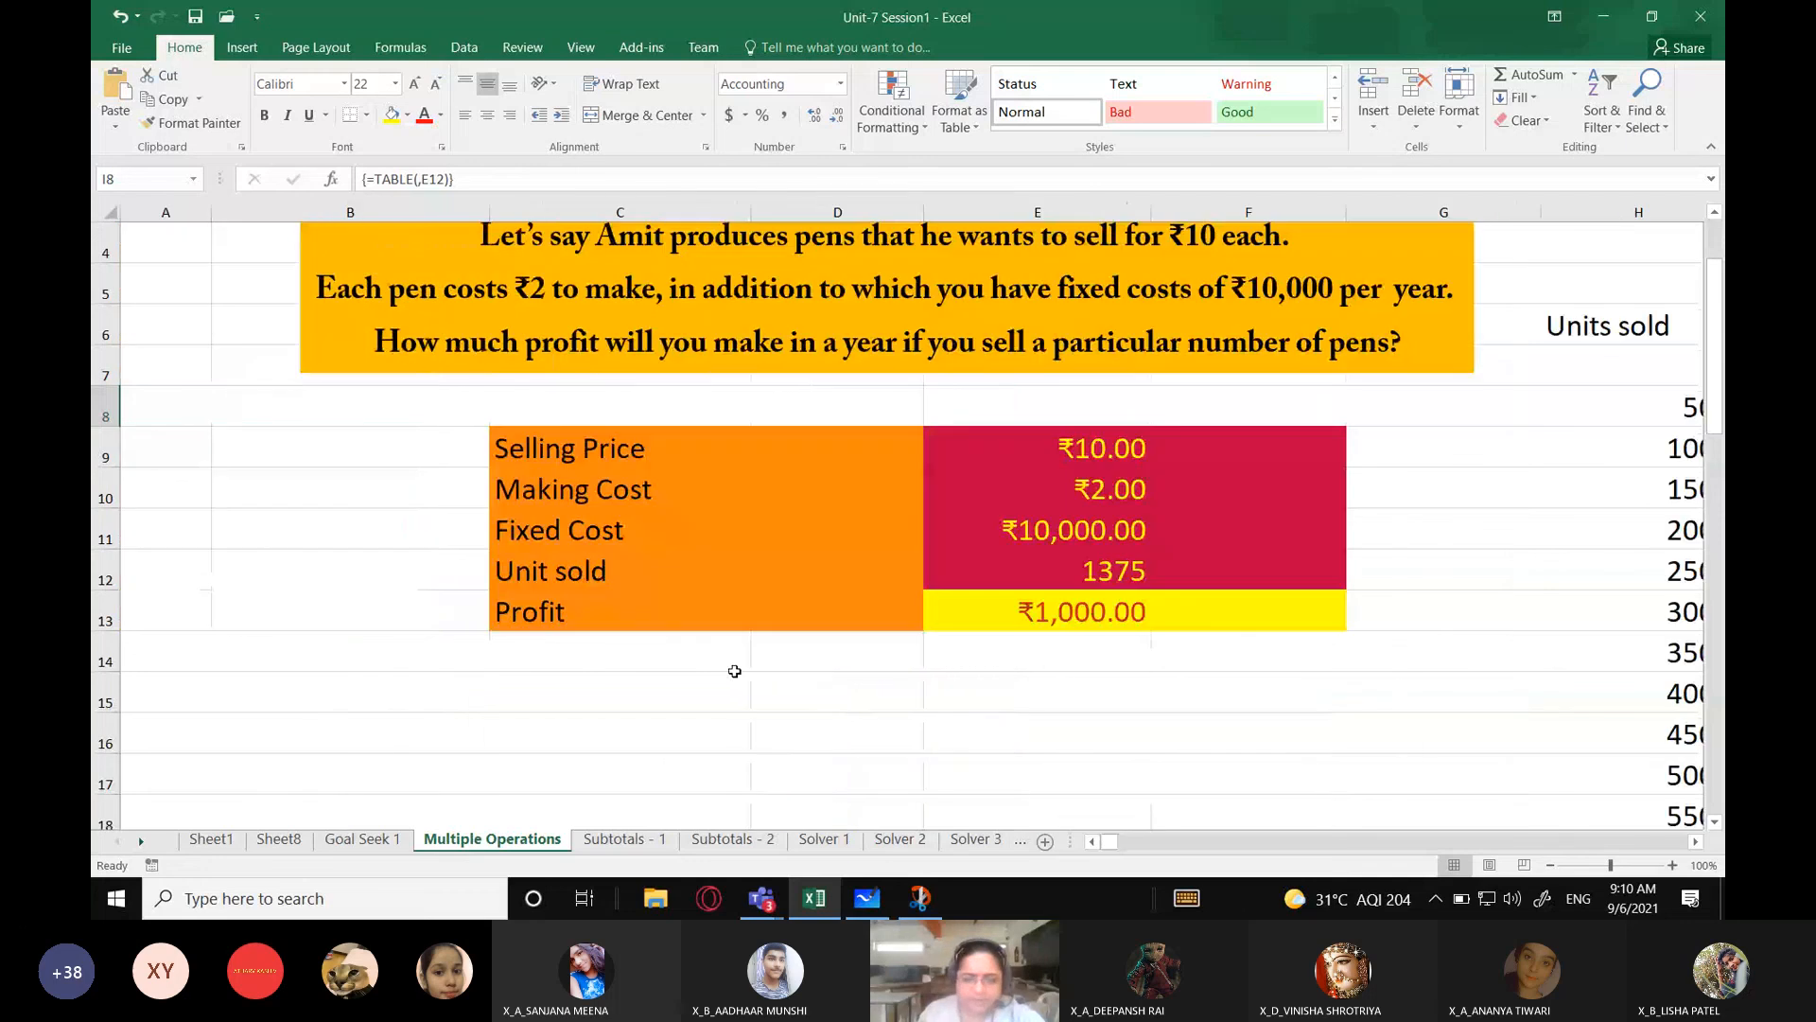
pyautogui.click(662, 661)
pyautogui.write('Per ')
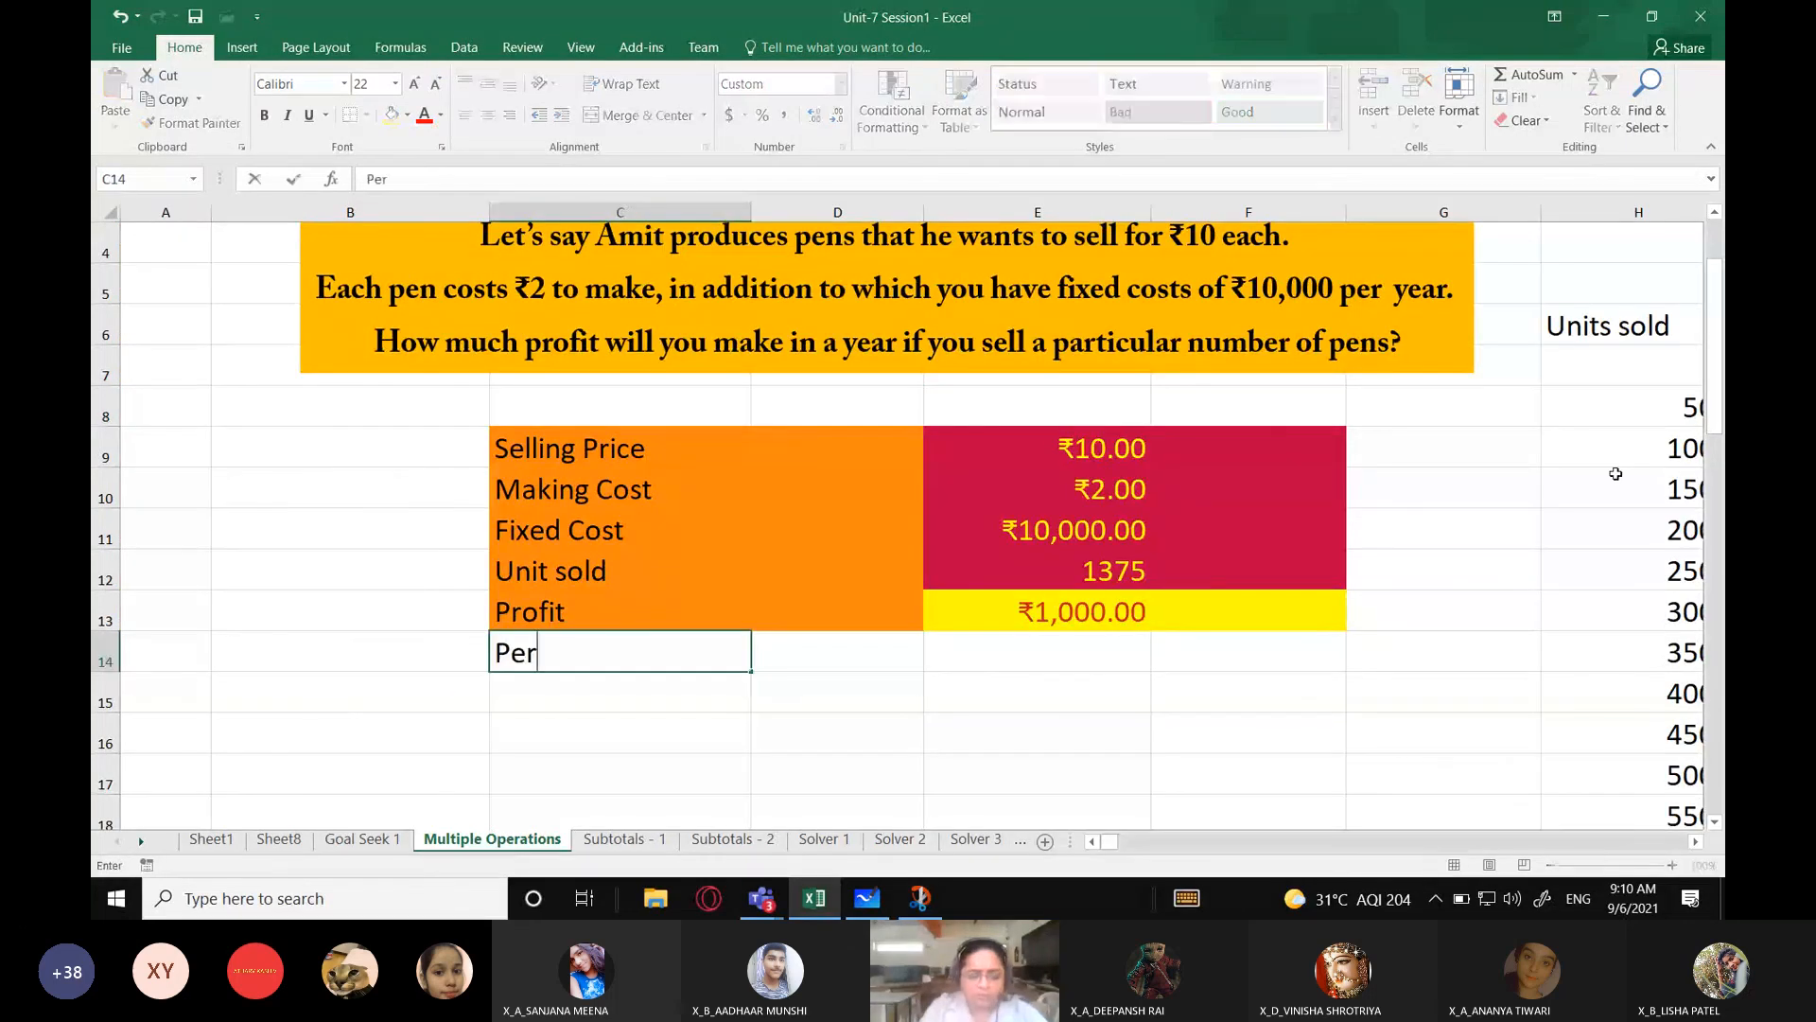
pyautogui.write('Unit P')
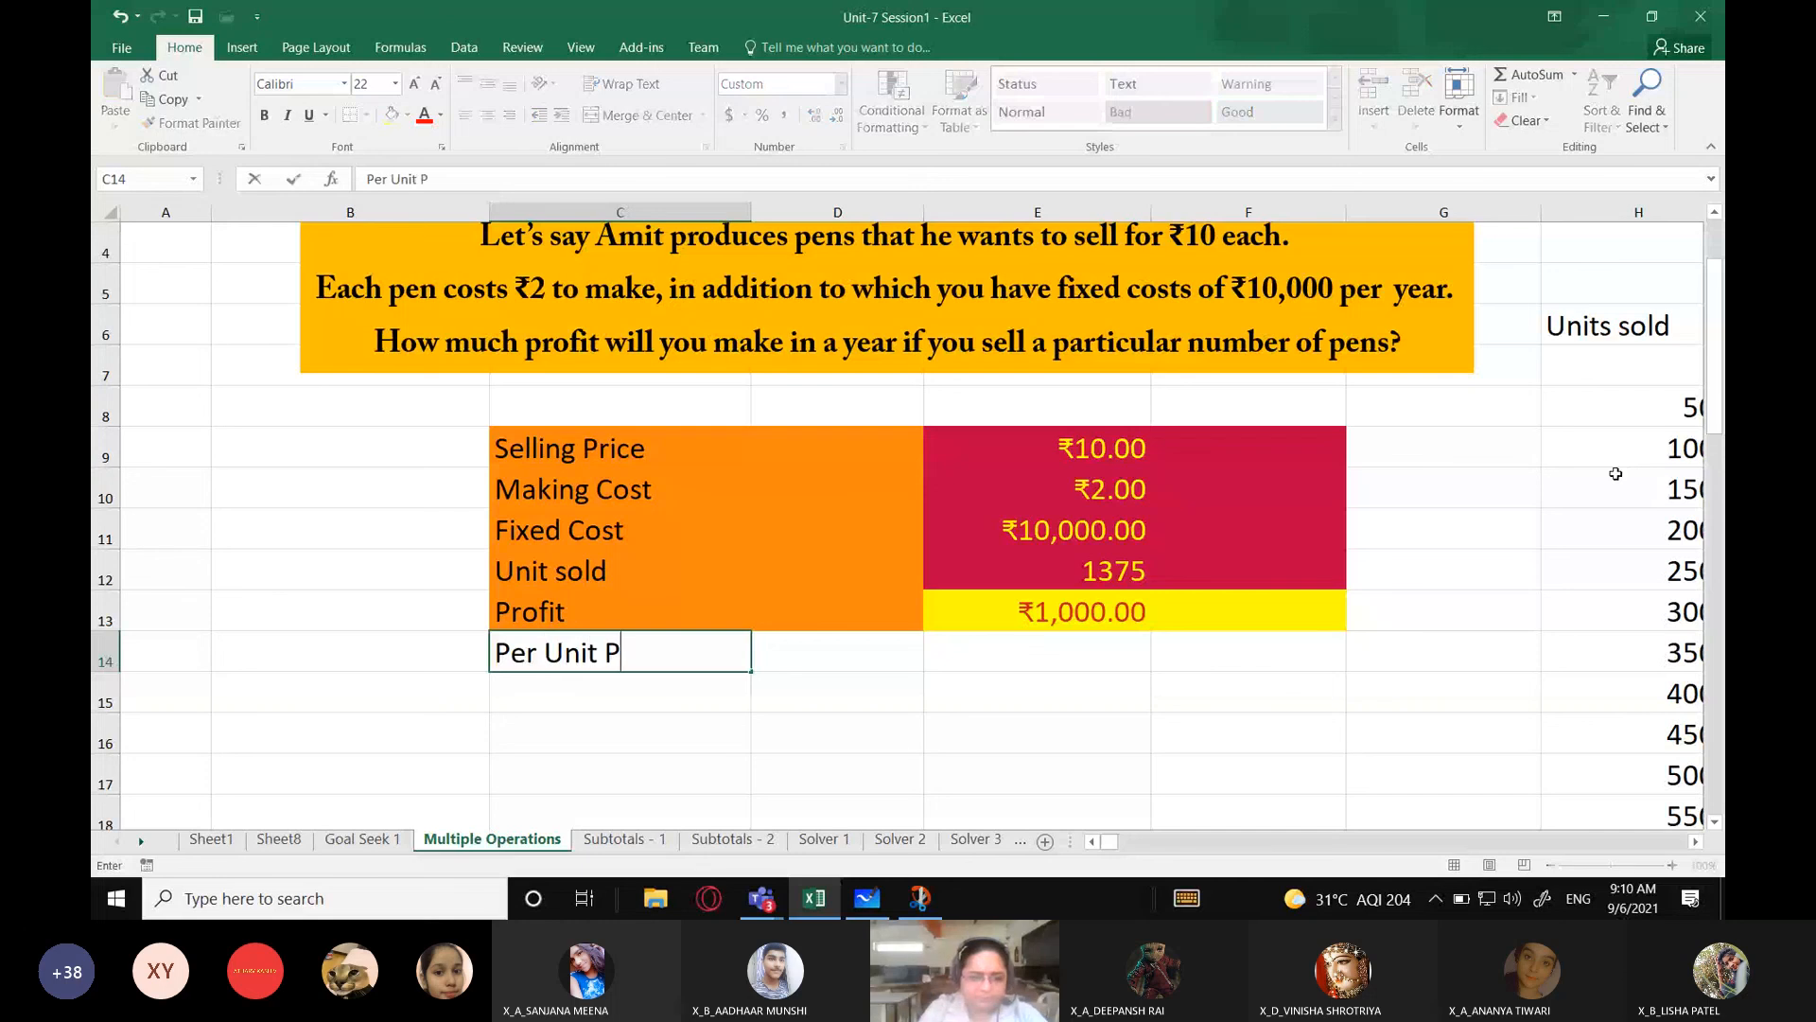
pyautogui.write('rofit')
pyautogui.press('Return')
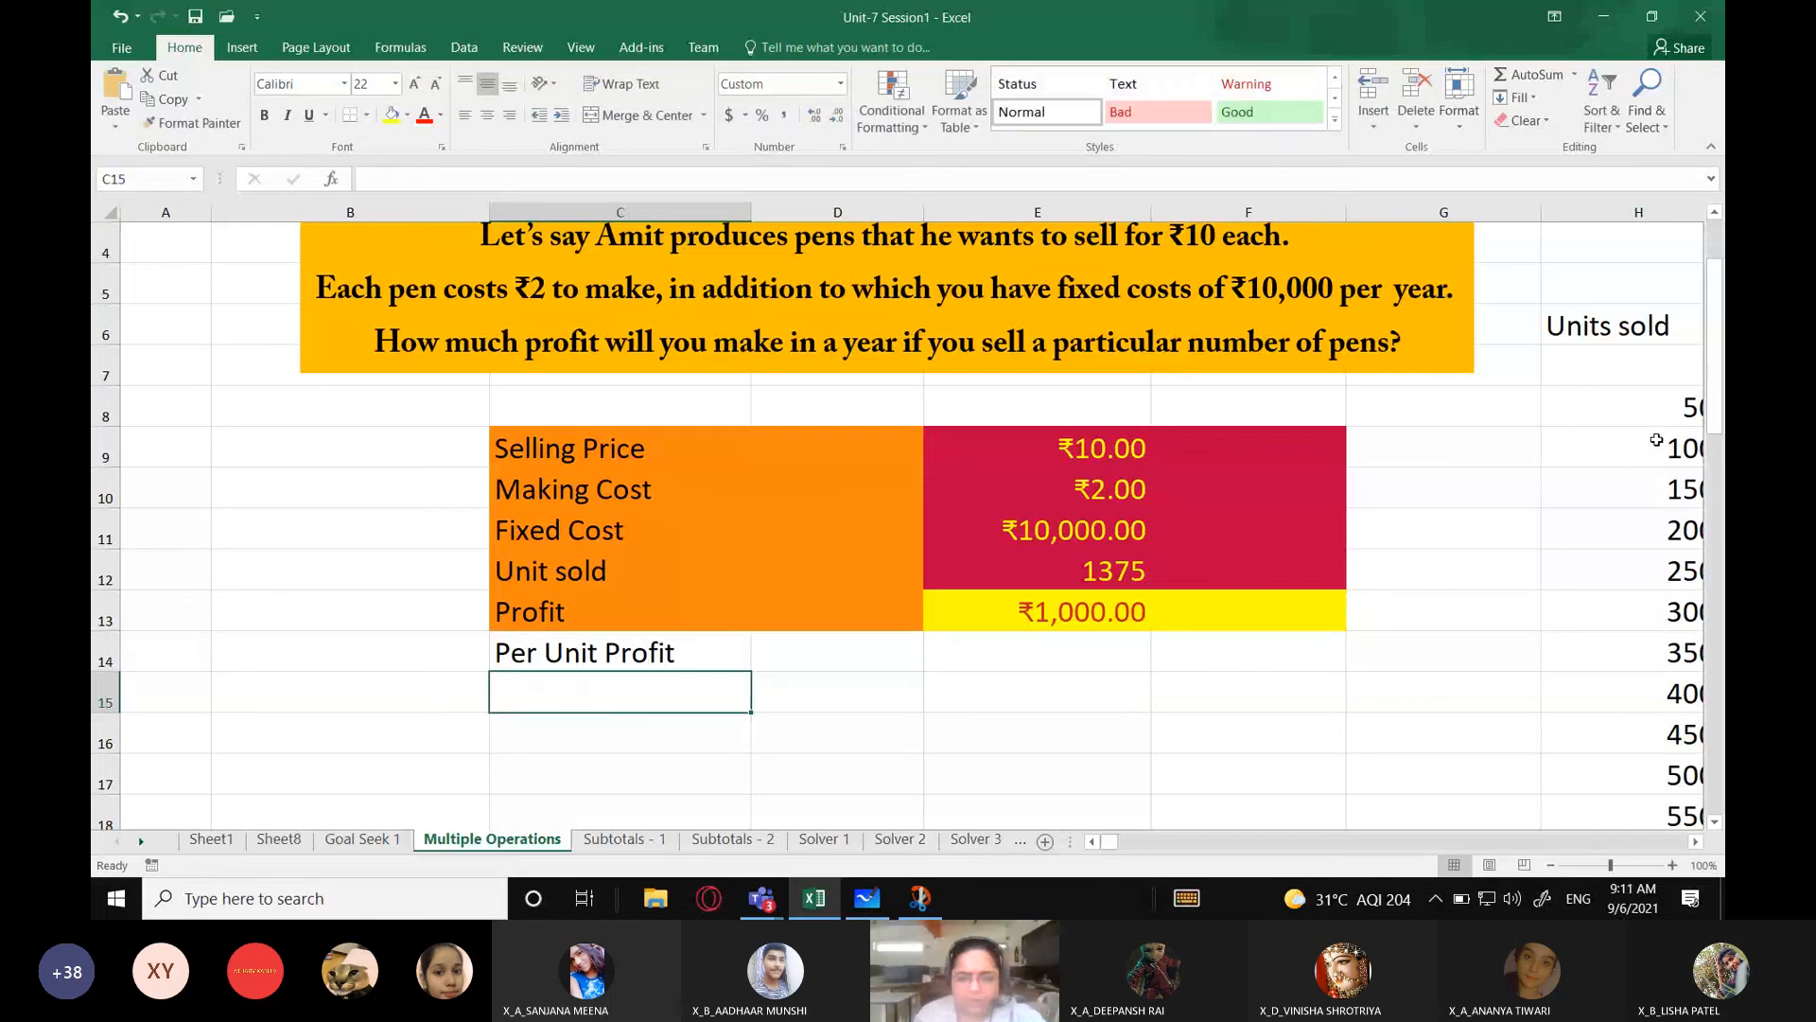
# Step: Calculate the per unit profit in cell E14 with the formula =E13/E12
pyautogui.click(942, 616)
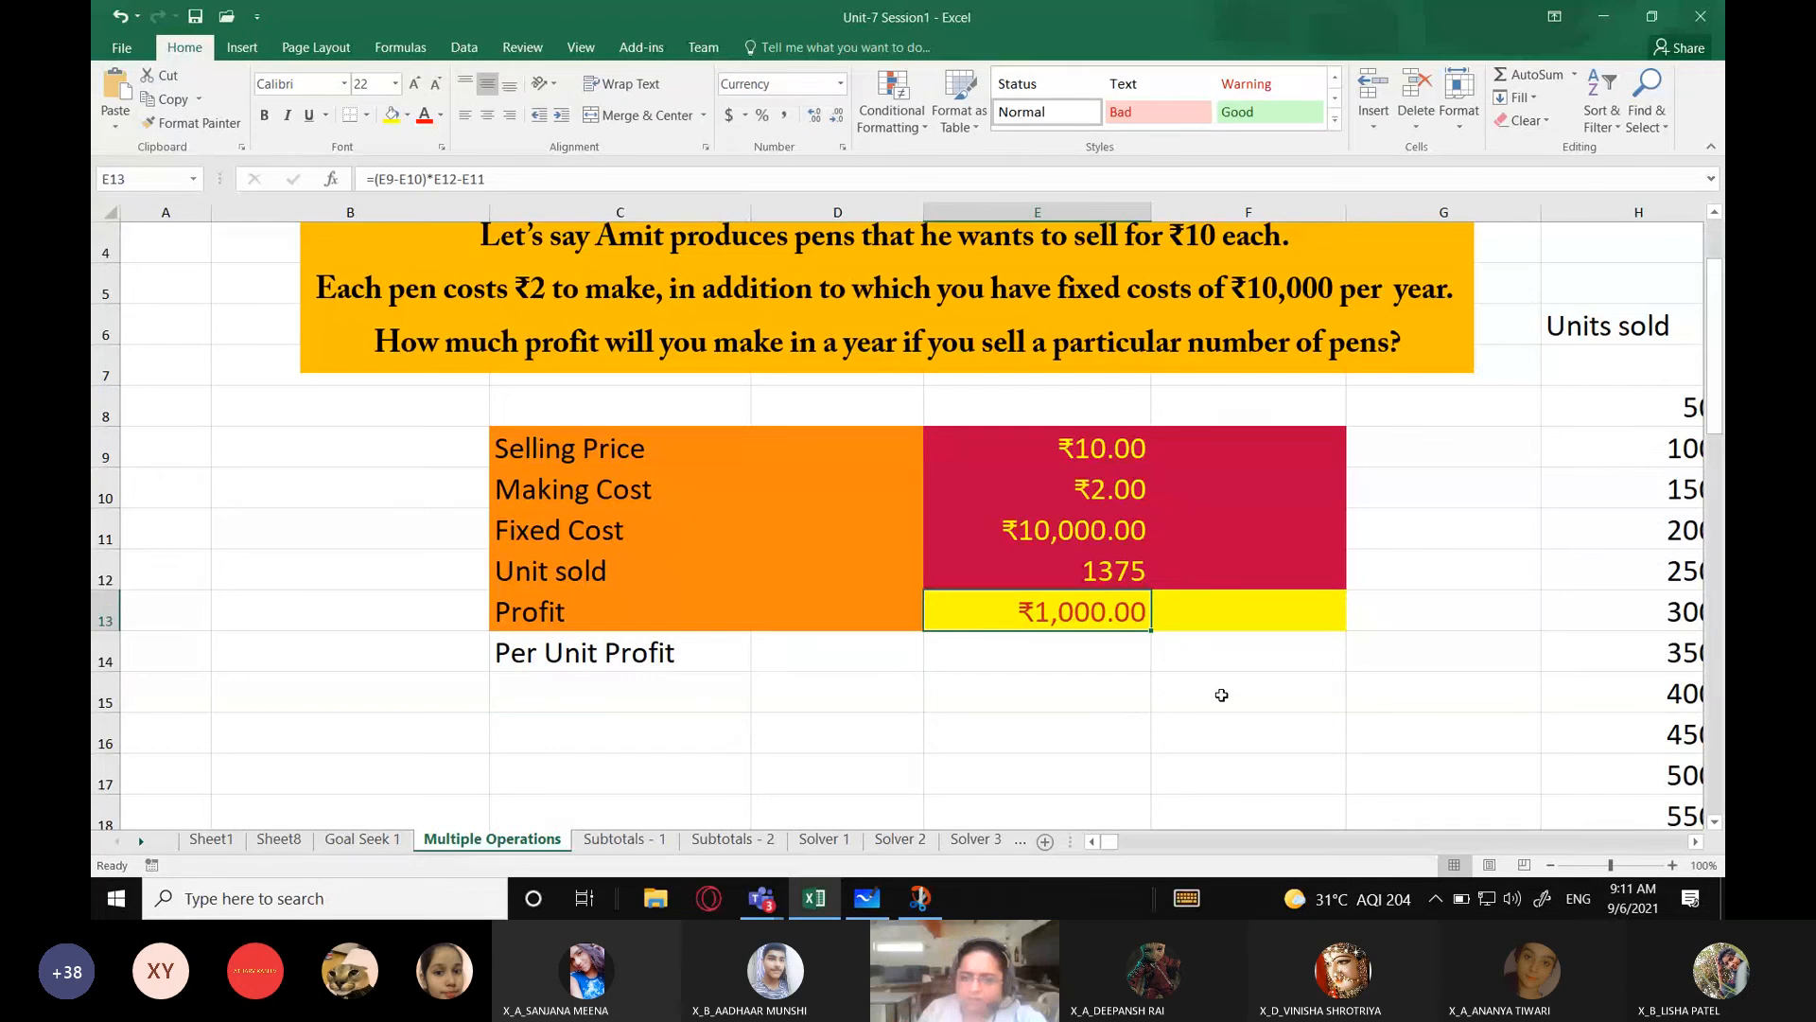
pyautogui.press('Down')
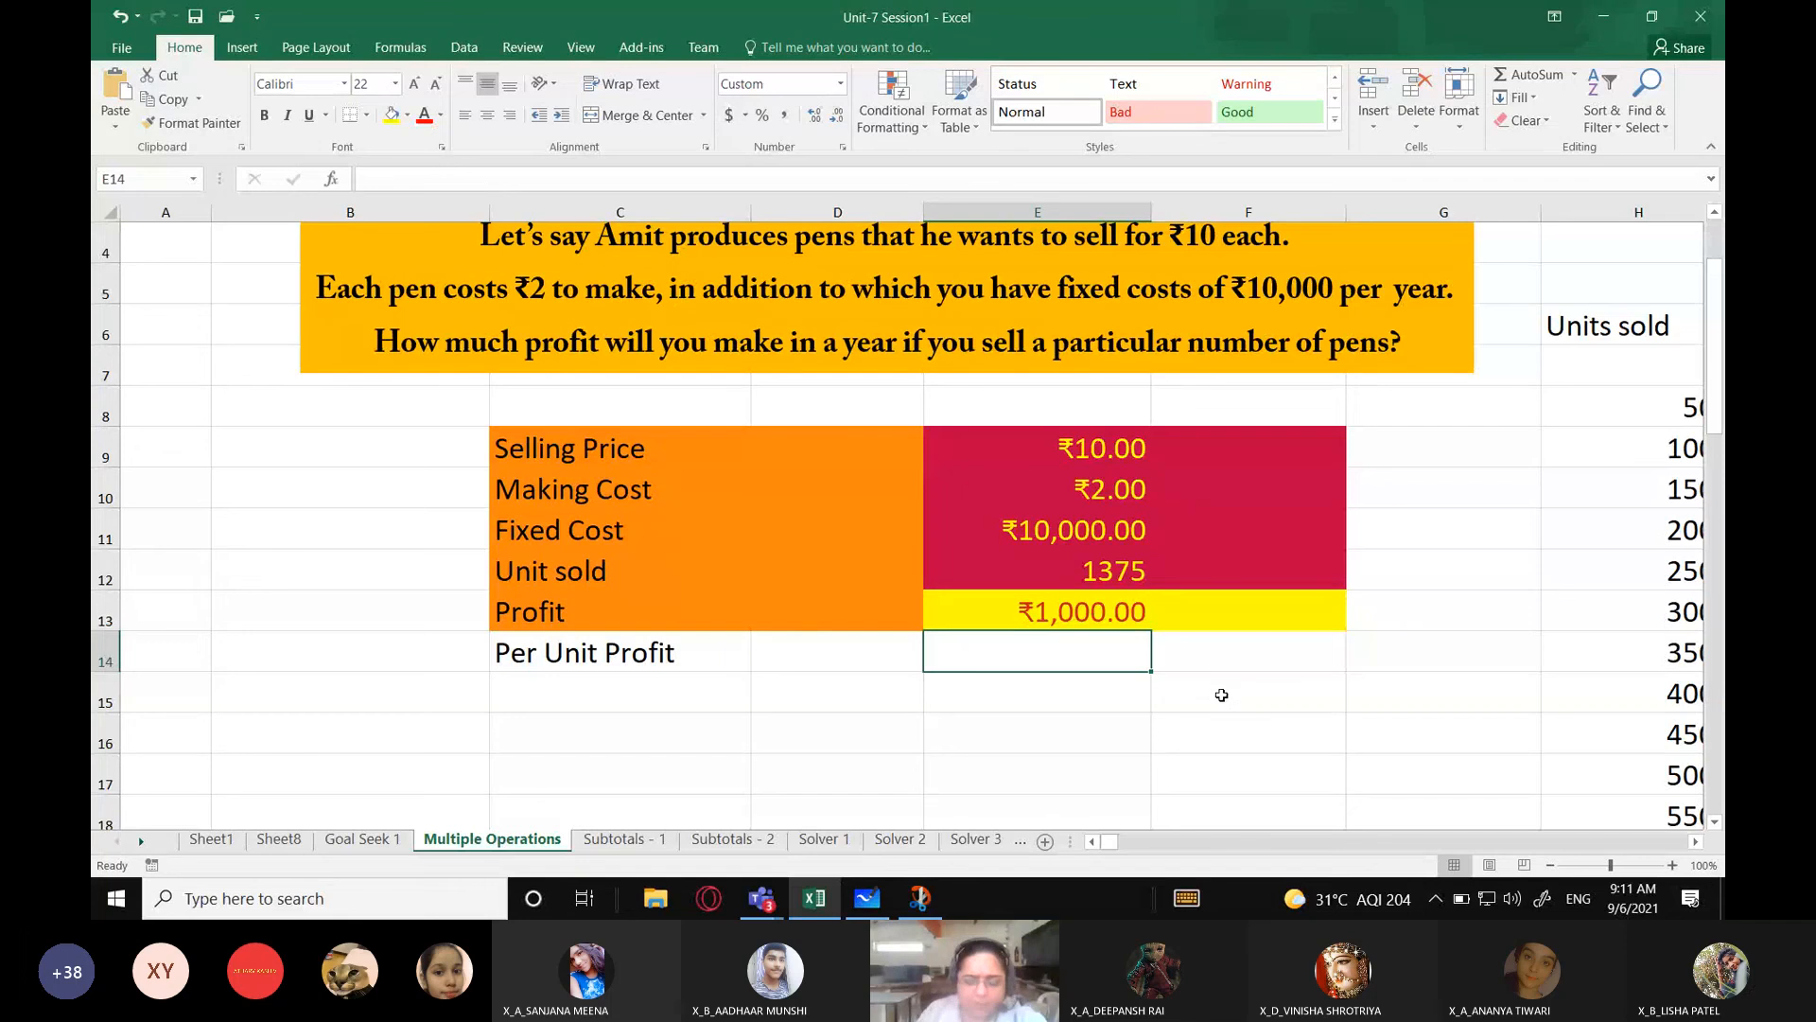
pyautogui.write('=')
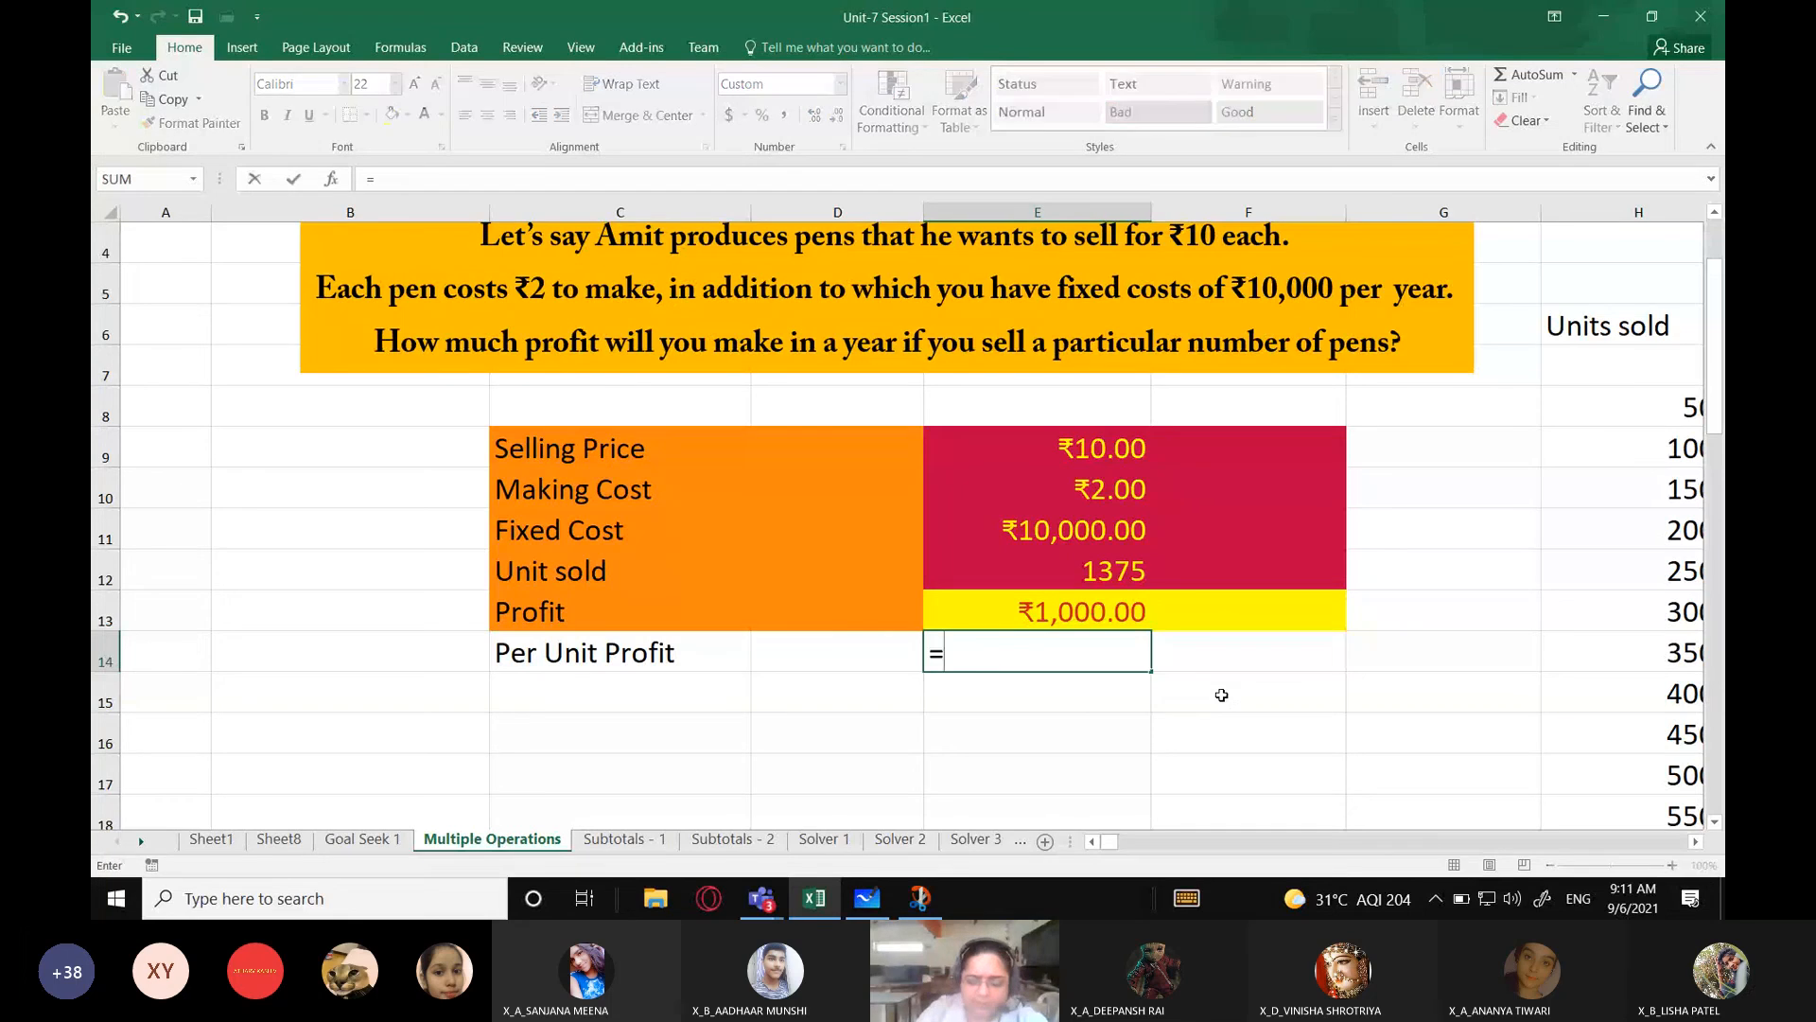
pyautogui.click(972, 613)
pyautogui.write('/')
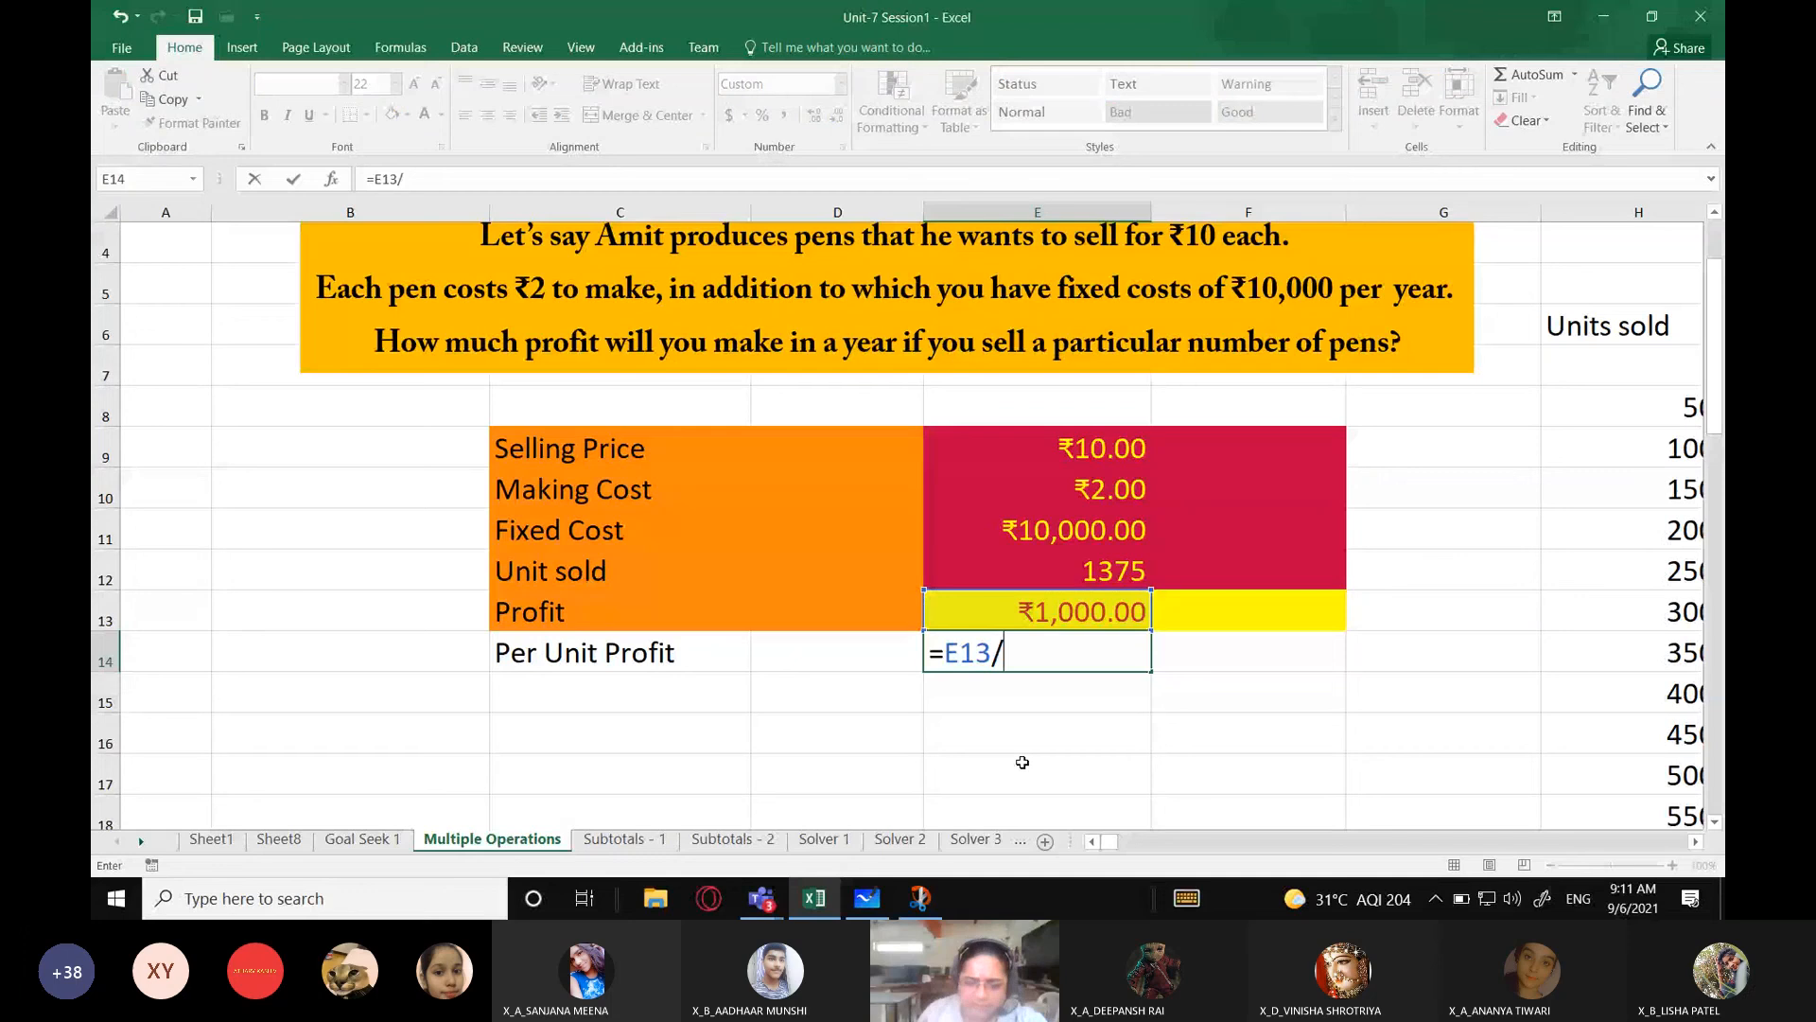
pyautogui.click(1022, 578)
pyautogui.press('Return')
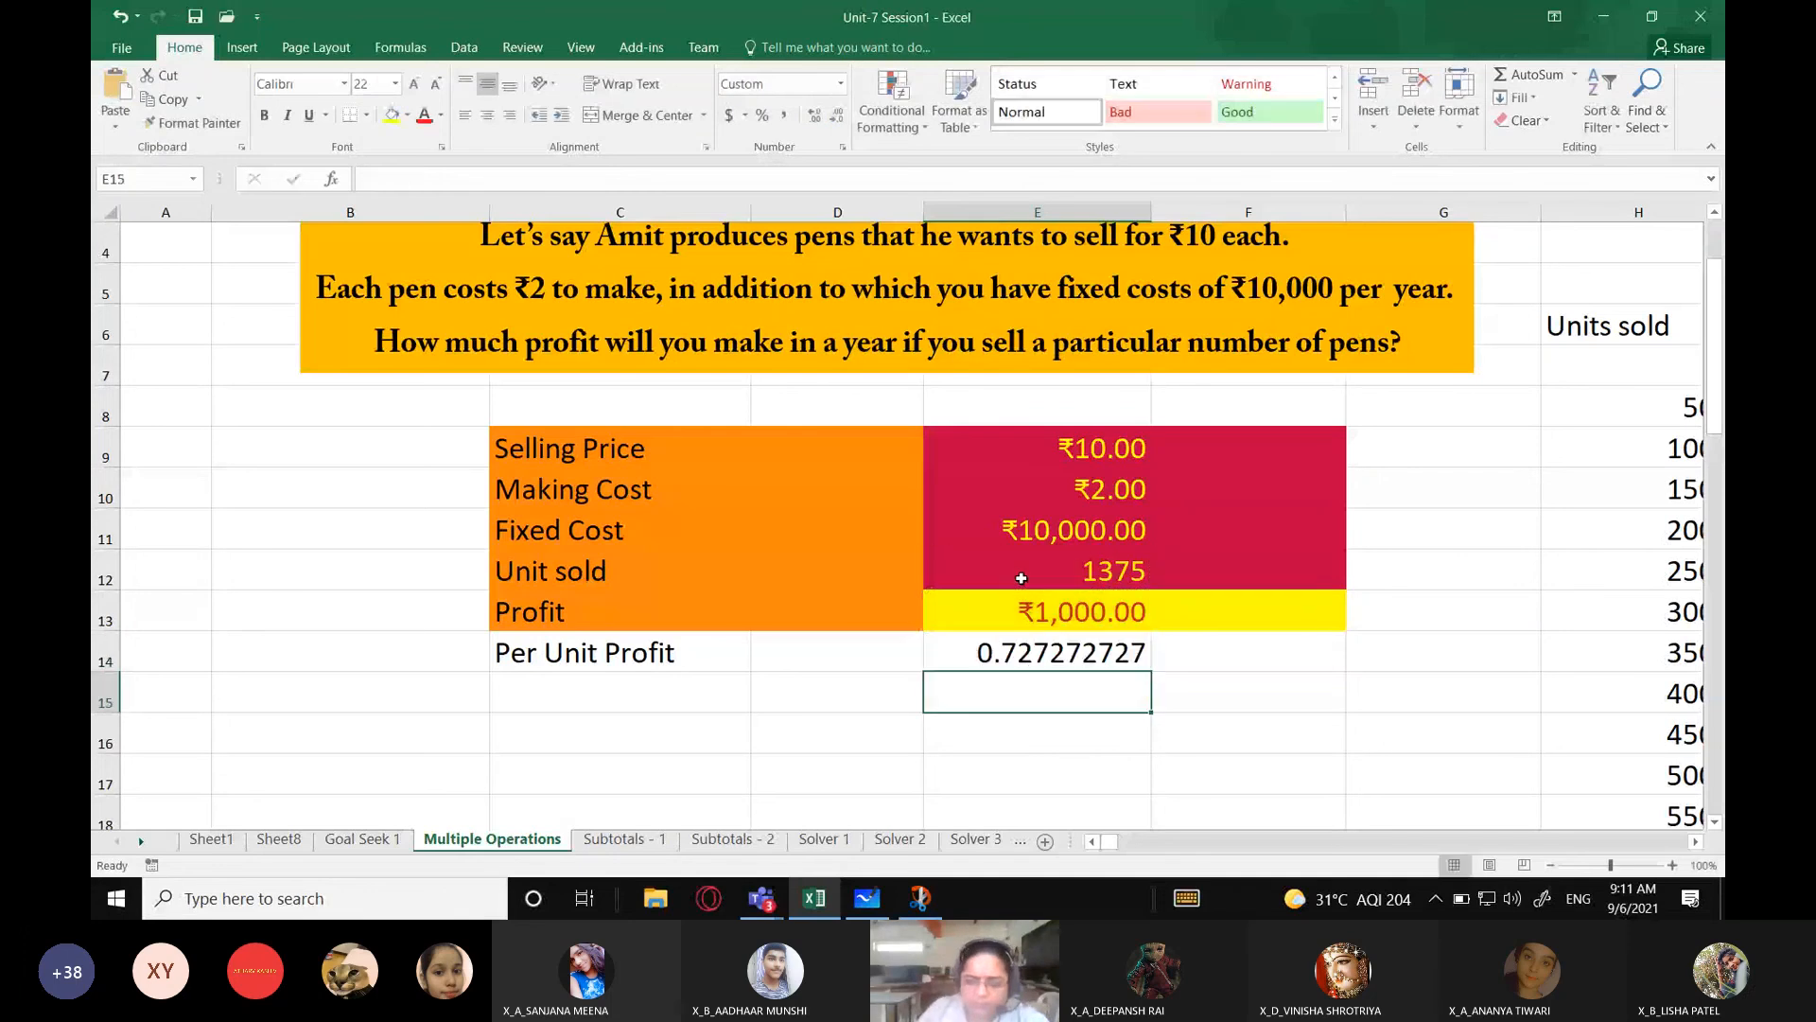
# Step: Format the per unit profit in E14 with the ₹ English (India) accounting format
pyautogui.click(1038, 647)
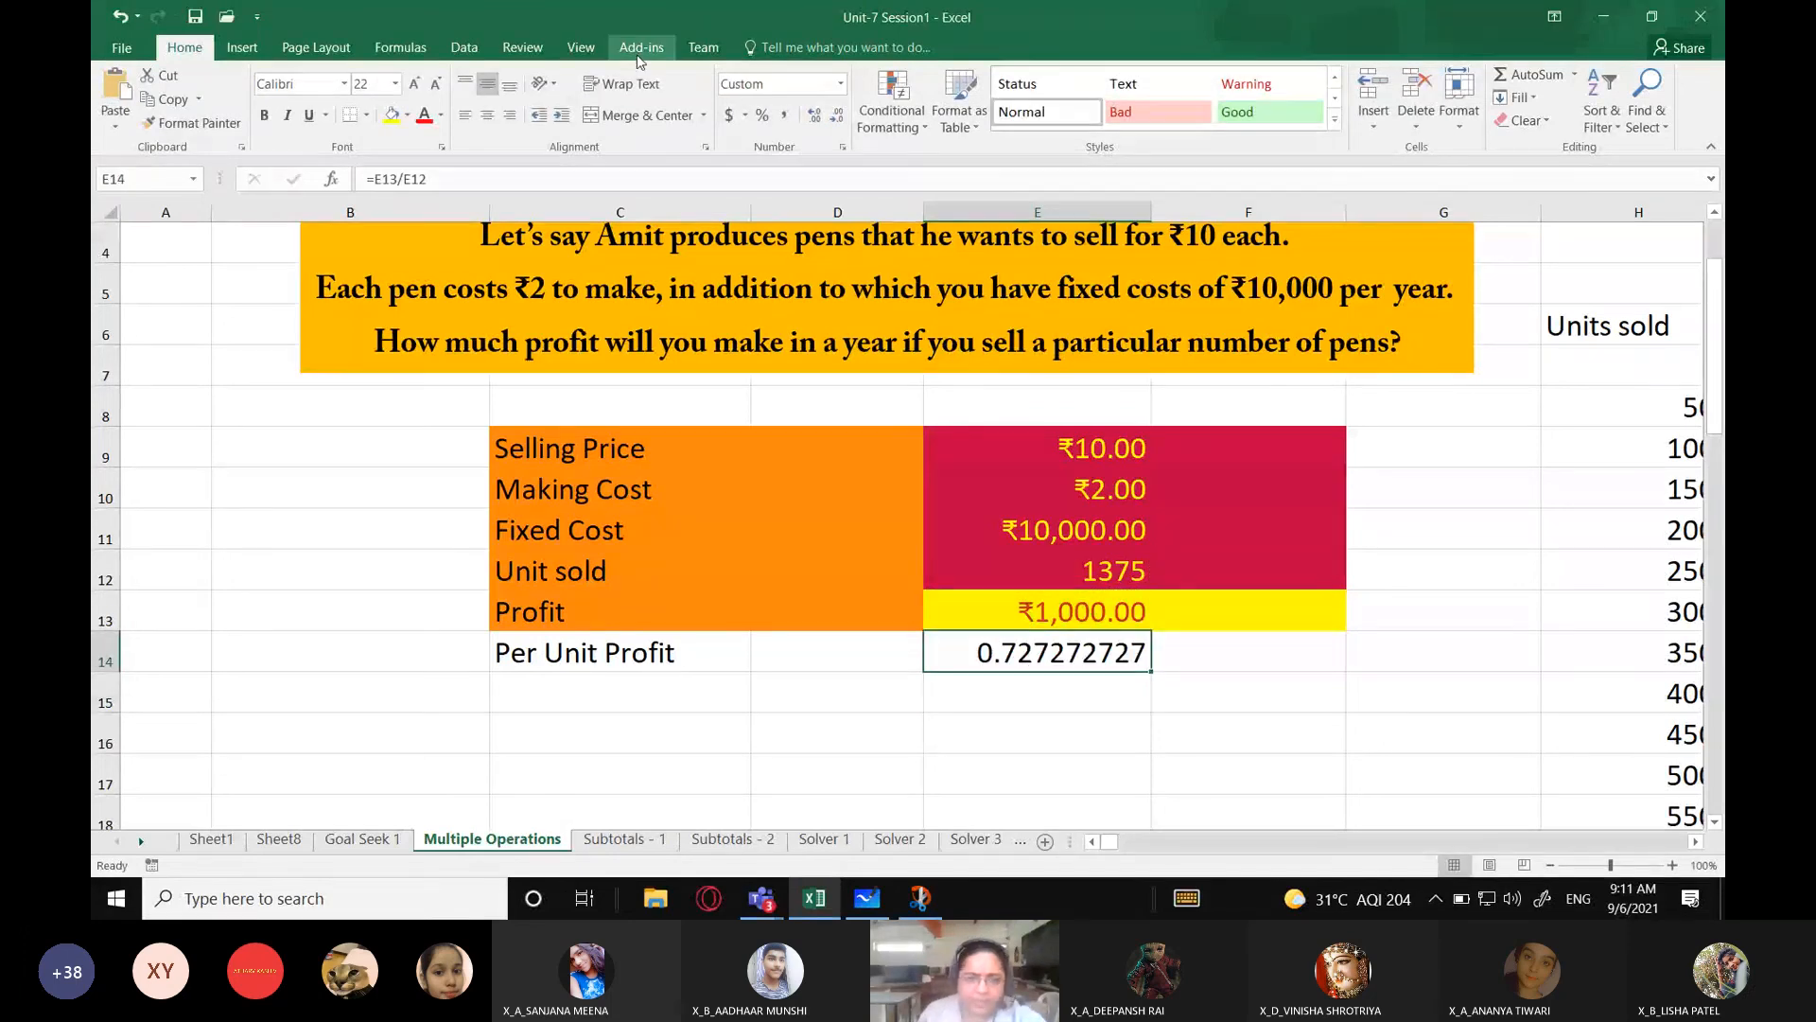
pyautogui.click(746, 114)
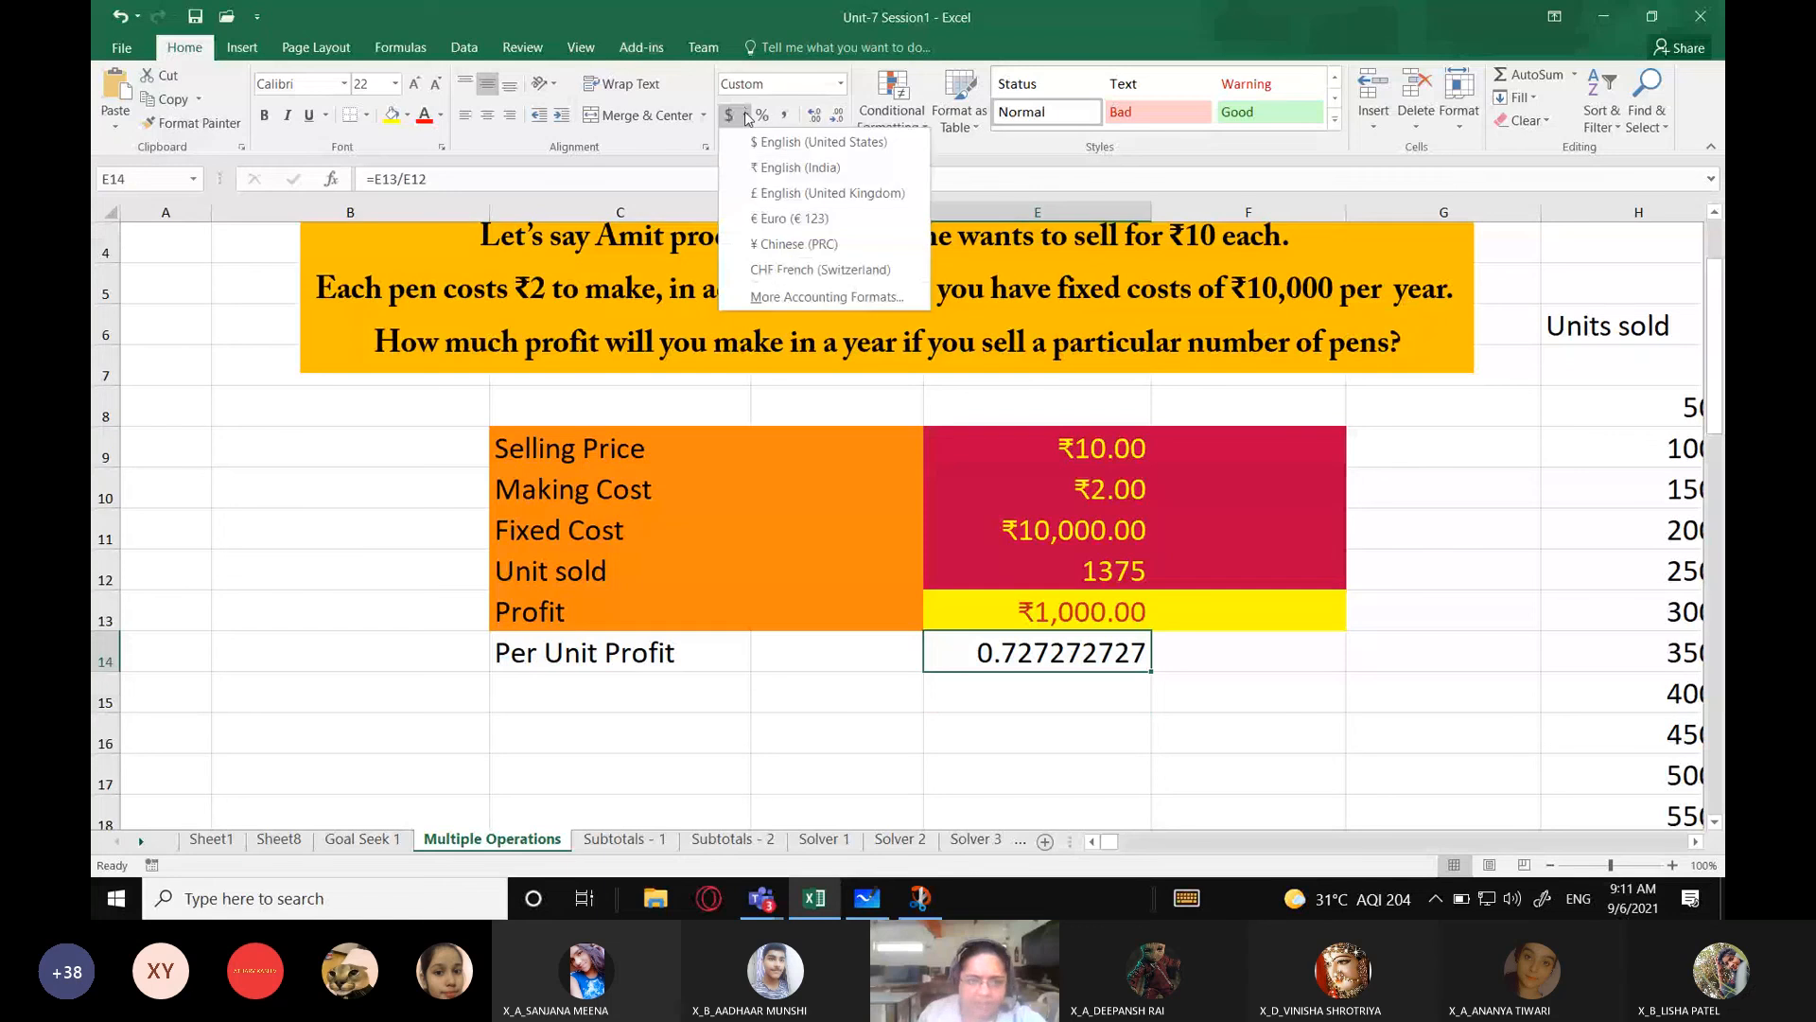
pyautogui.click(752, 168)
pyautogui.click(1143, 707)
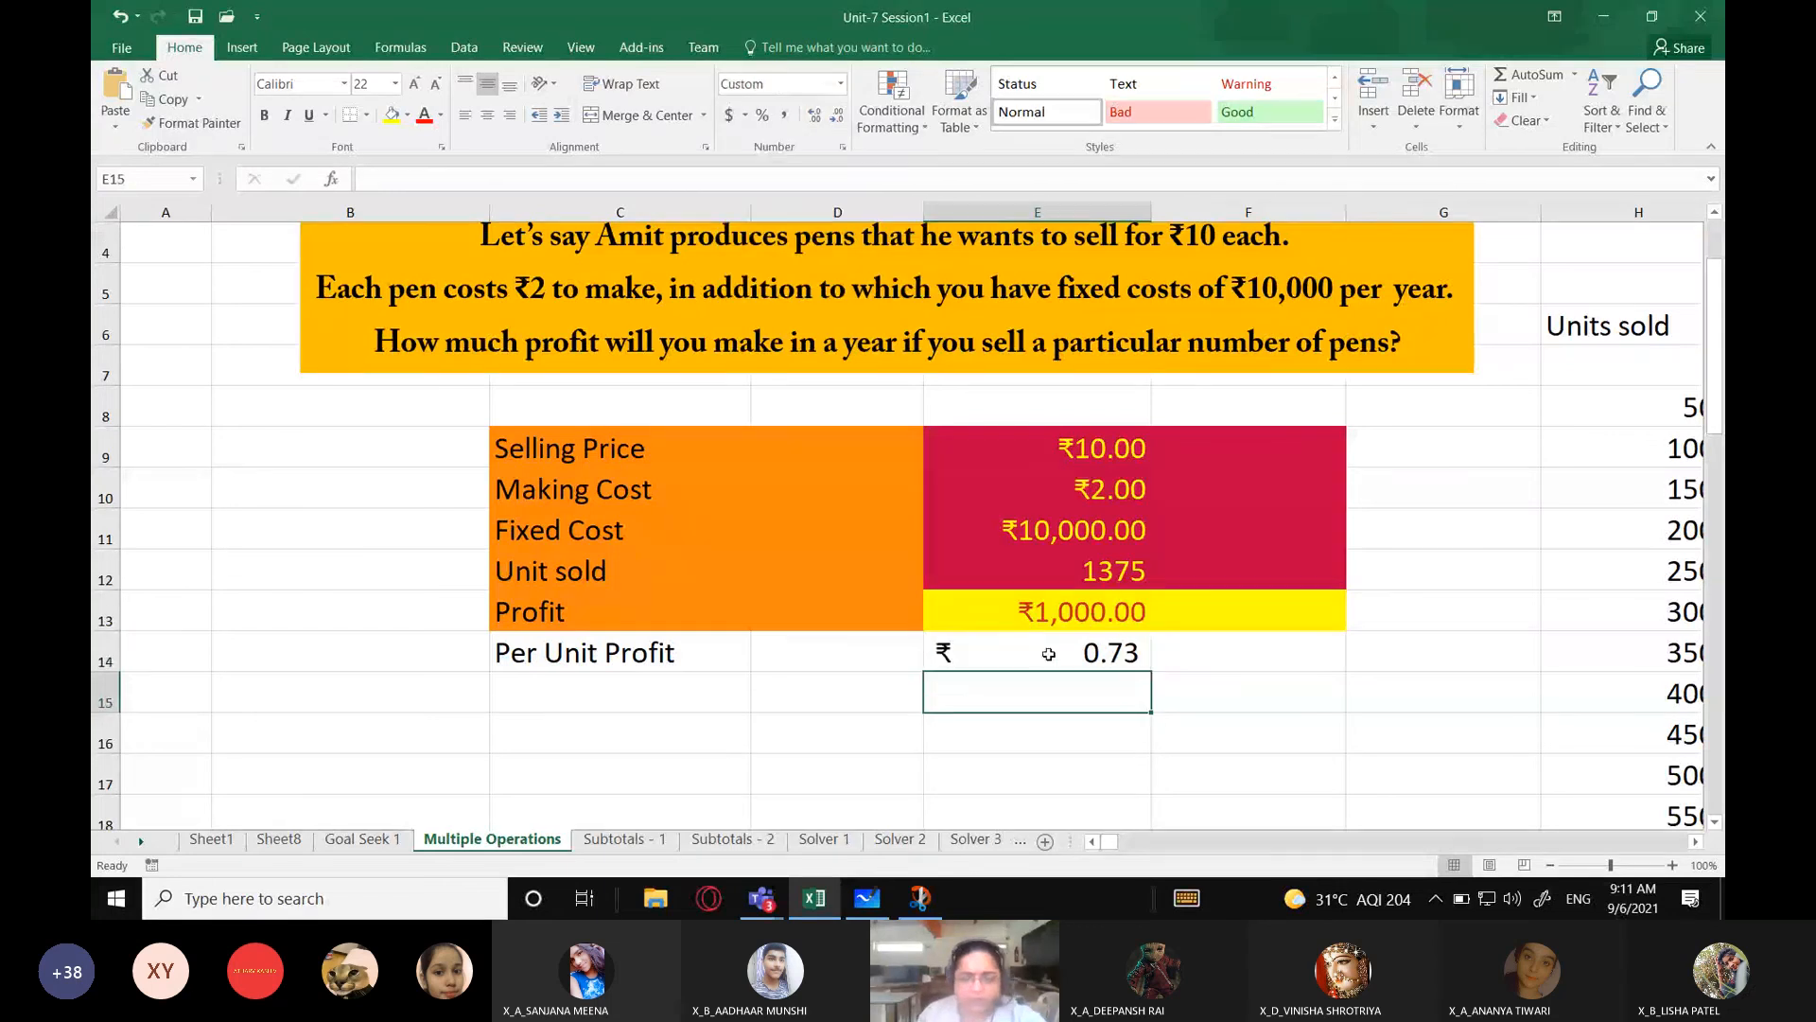
# Step: Compare the per unit profit in E14 with the fixed cost in E11
pyautogui.click(1055, 653)
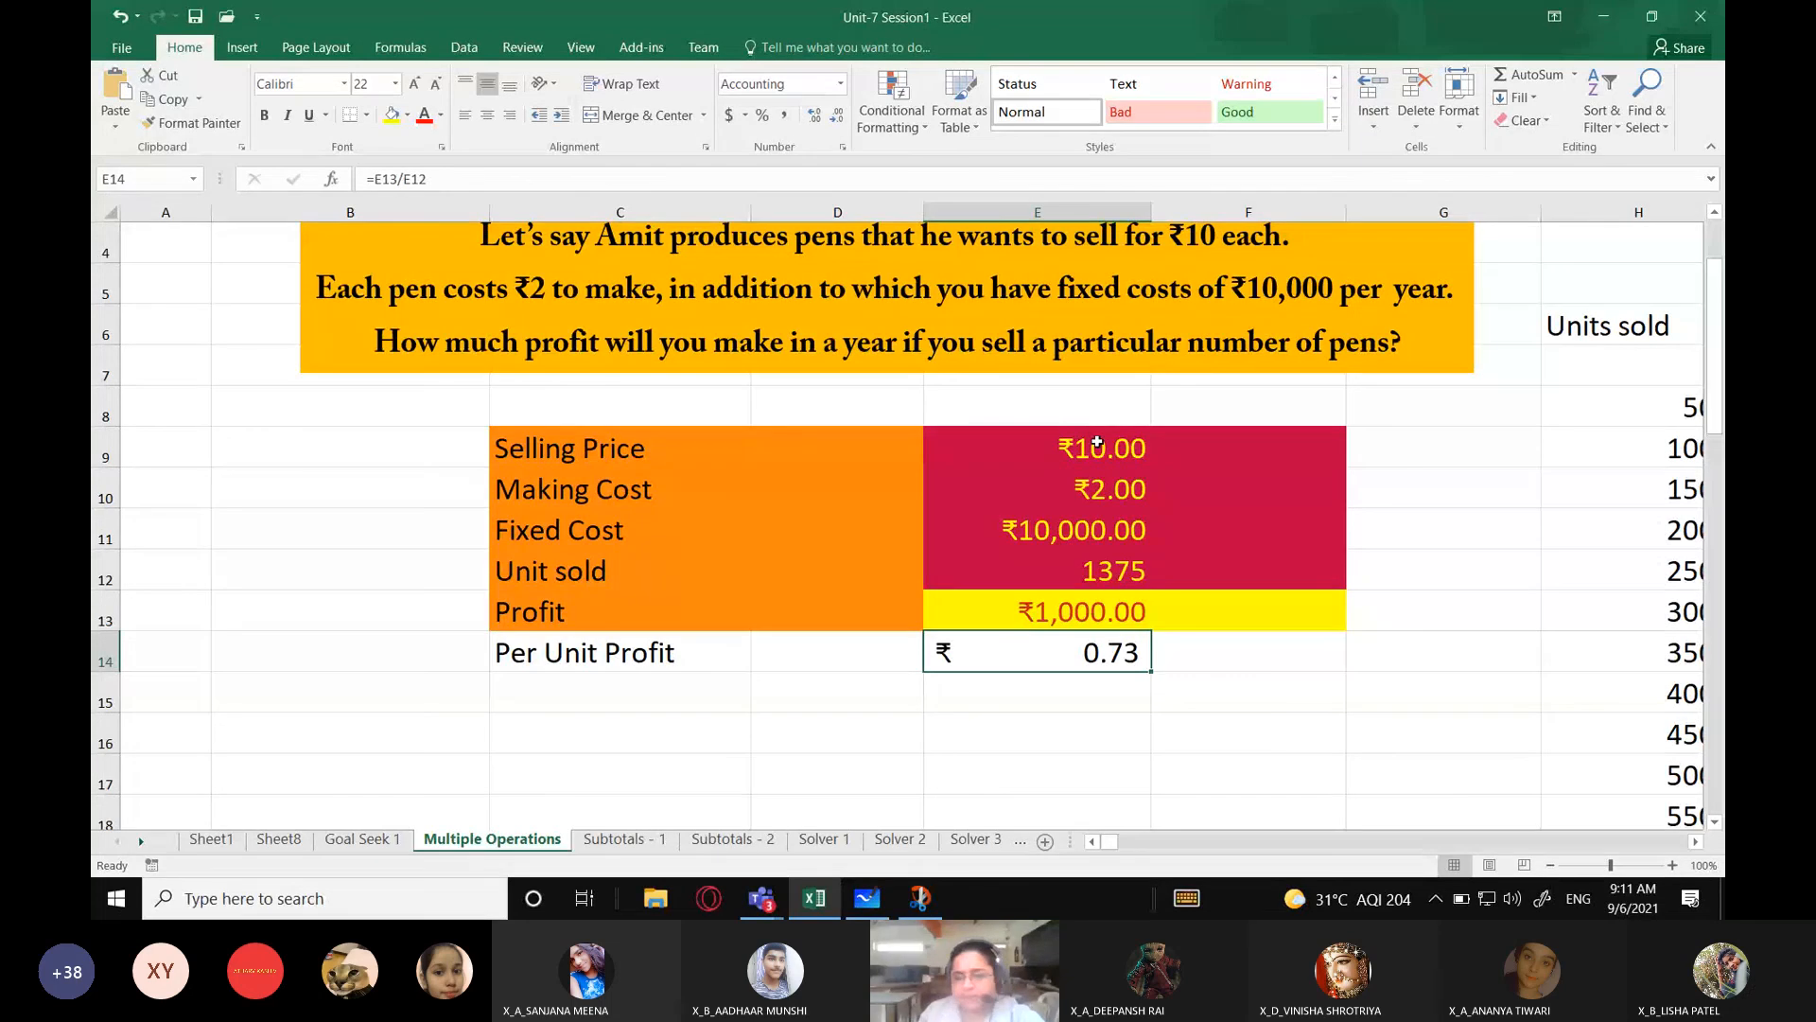
pyautogui.click(1081, 527)
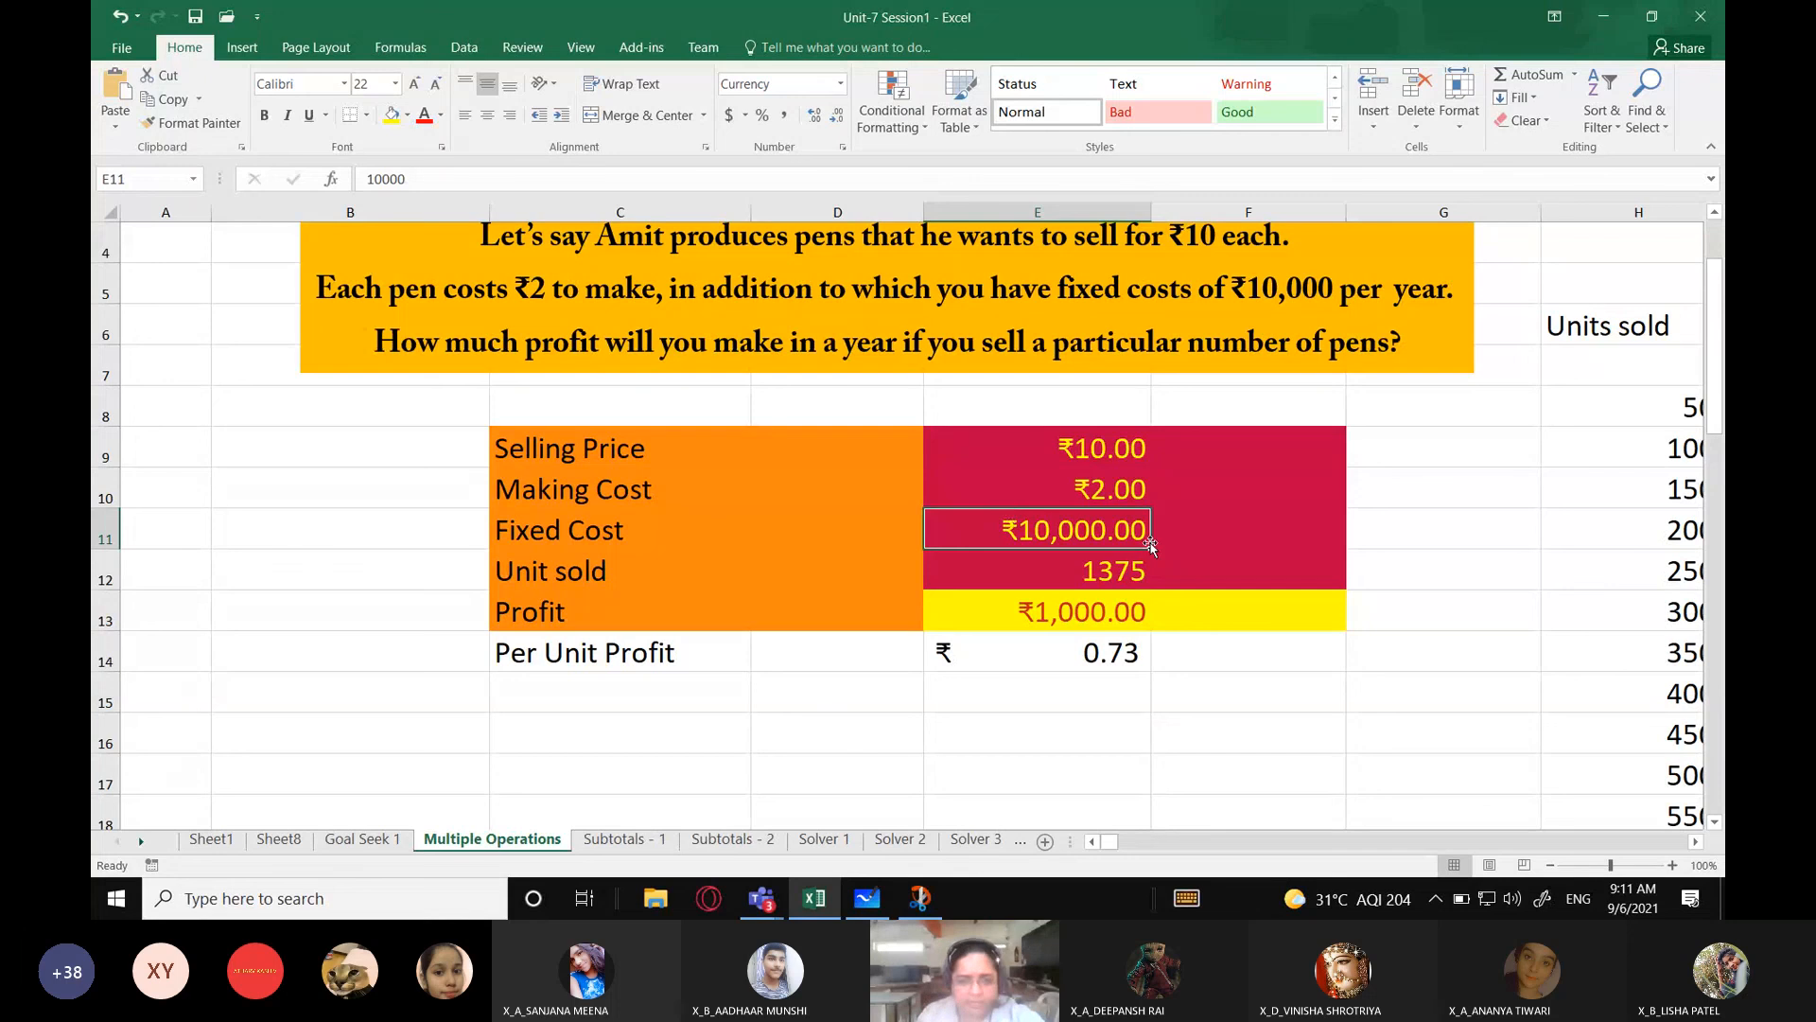
pyautogui.click(1083, 673)
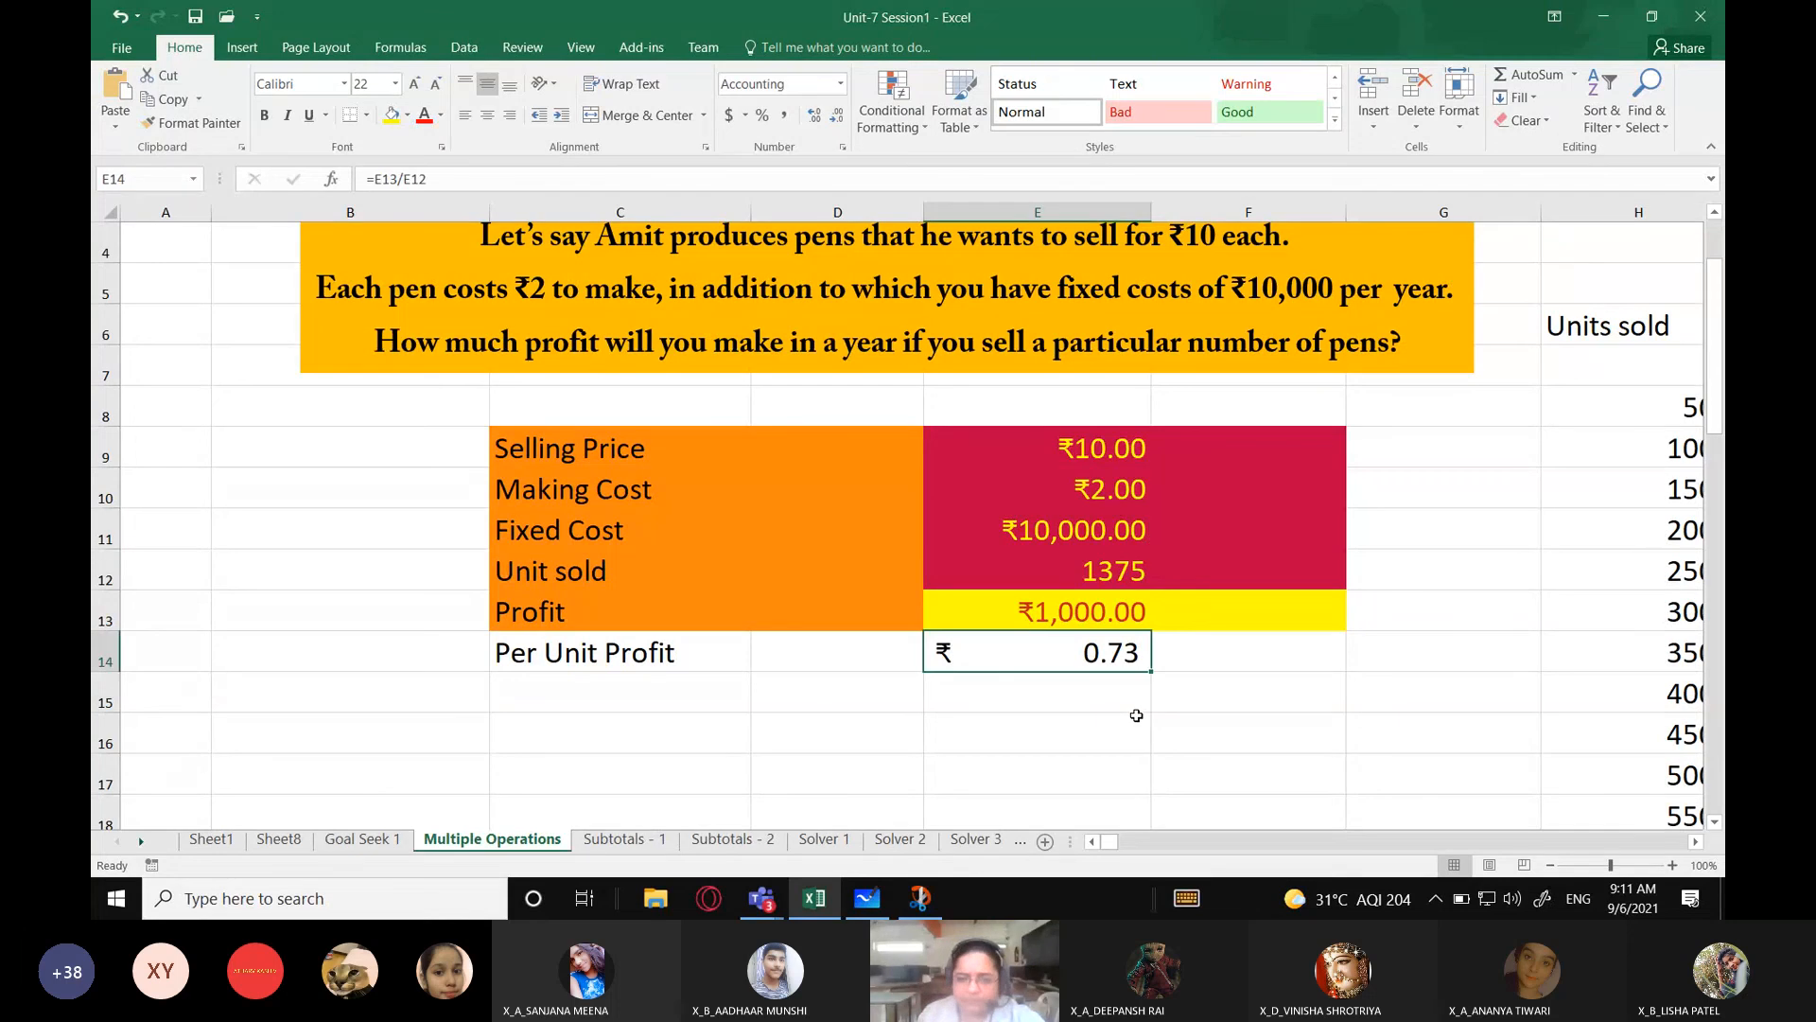
pyautogui.click(1100, 523)
pyautogui.click(1038, 669)
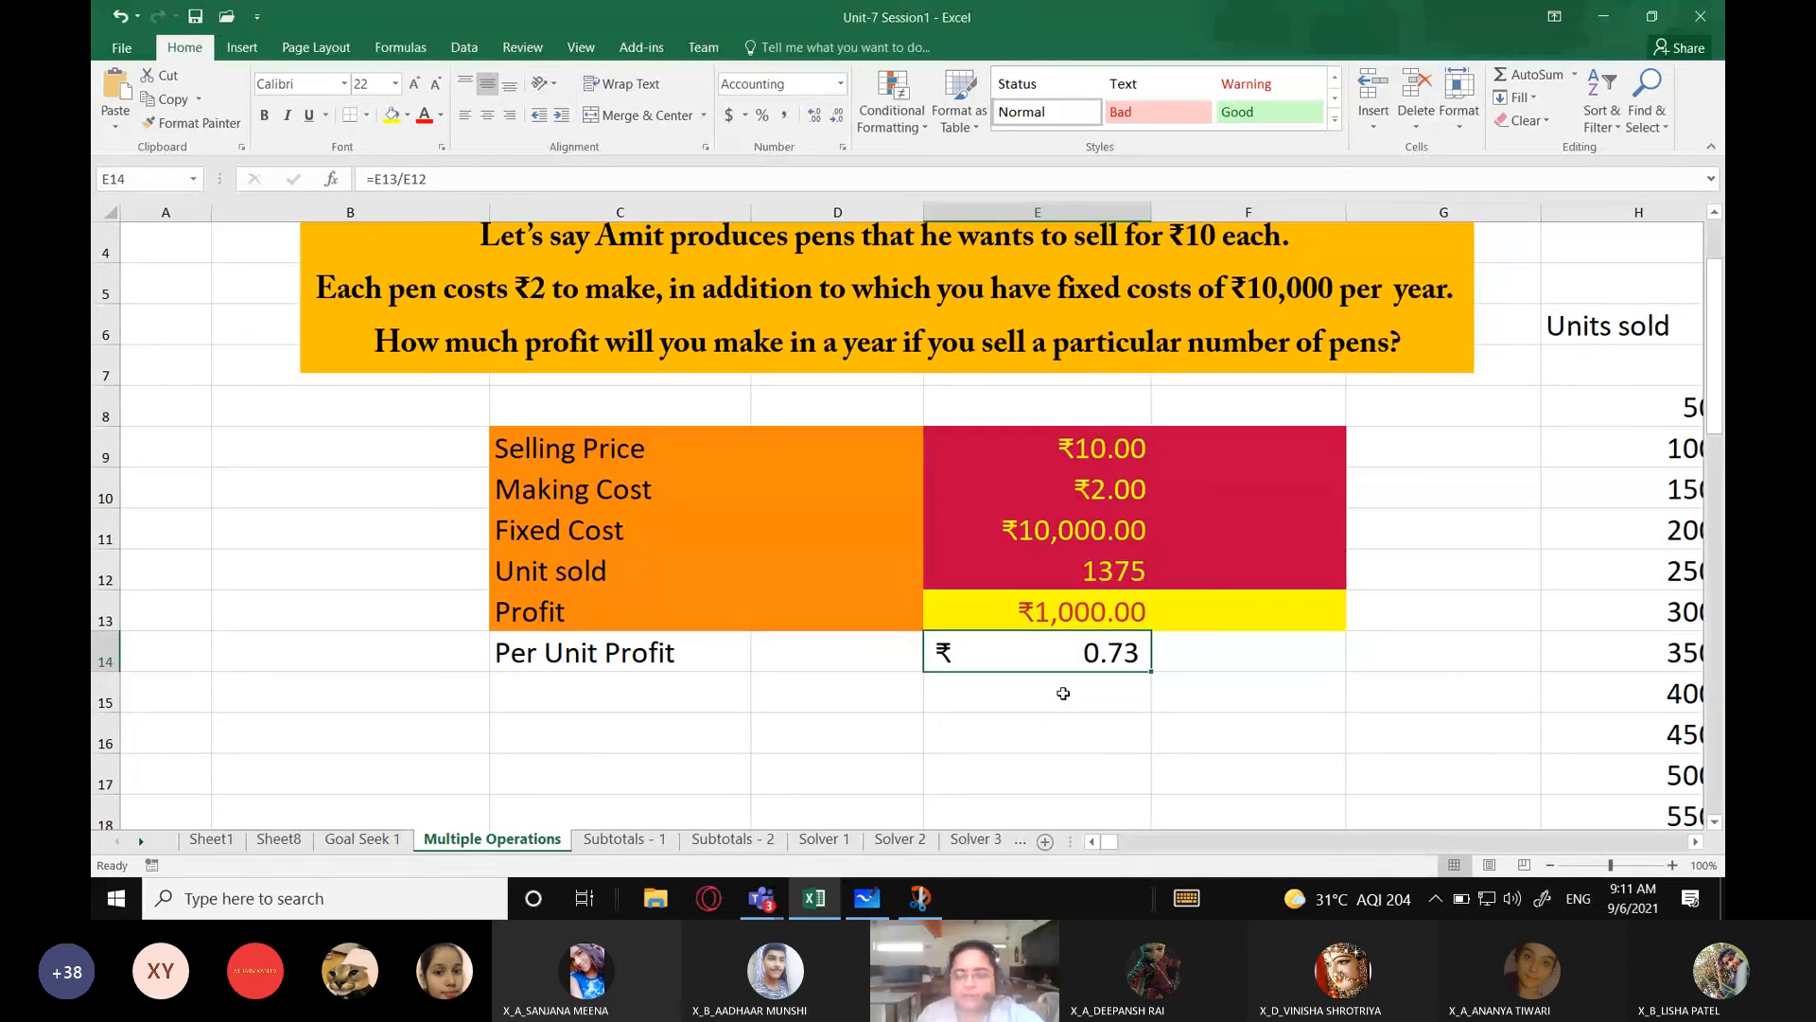
# Step: Add the heading "Per Unit Profit" in cell J6, beside the Tot. Profit heading of the data table
pyautogui.click(1696, 841)
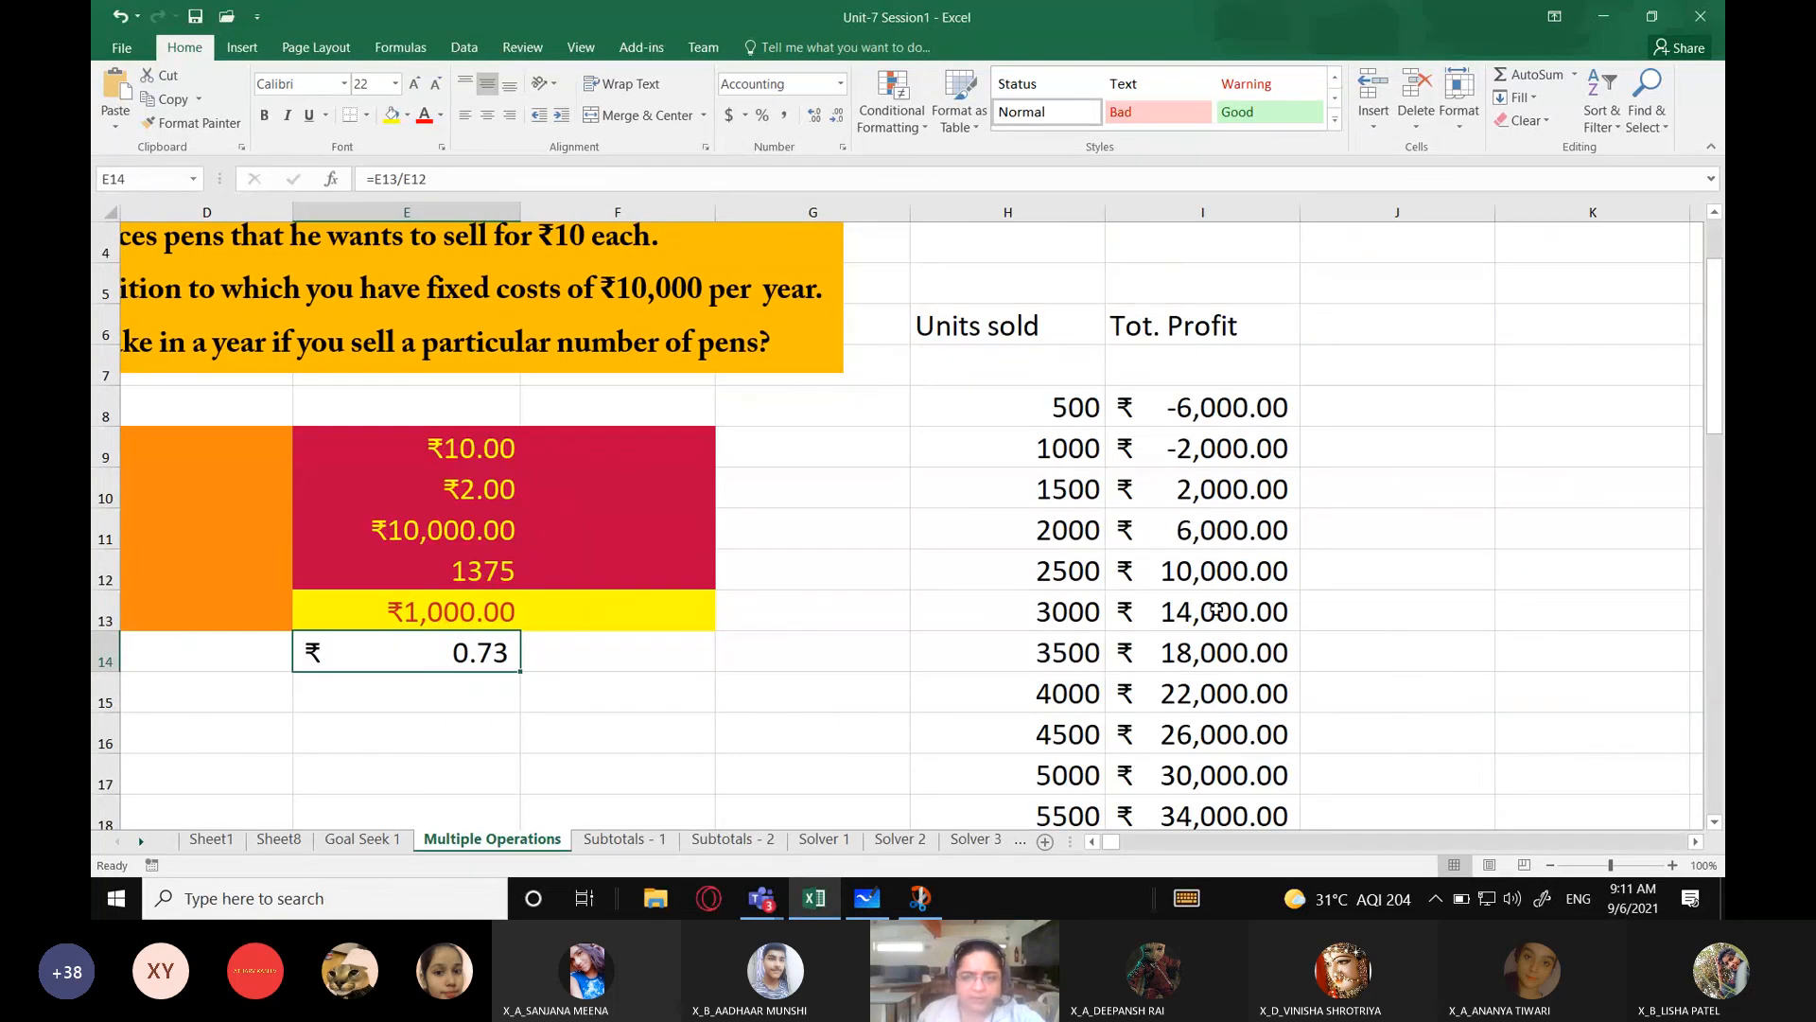
pyautogui.moveTo(993, 405); pyautogui.dragTo(1002, 487)
pyautogui.click(1214, 535)
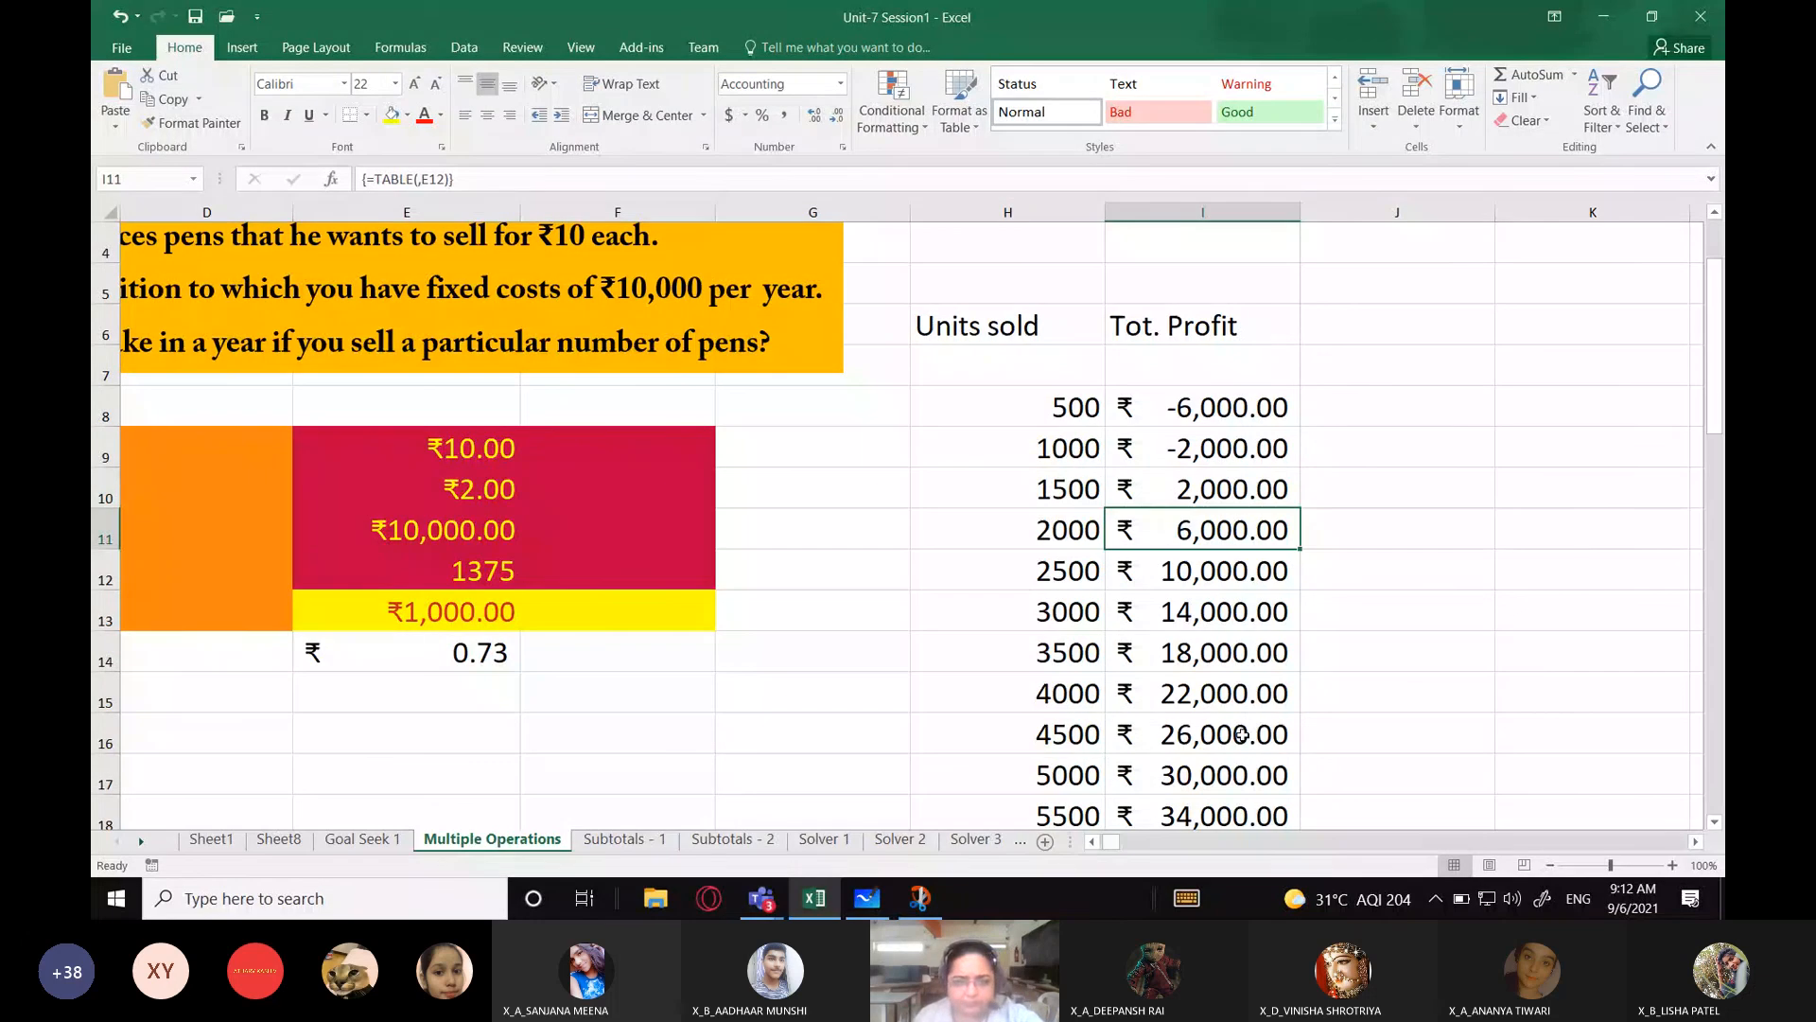
pyautogui.moveTo(1211, 407); pyautogui.dragTo(1205, 819)
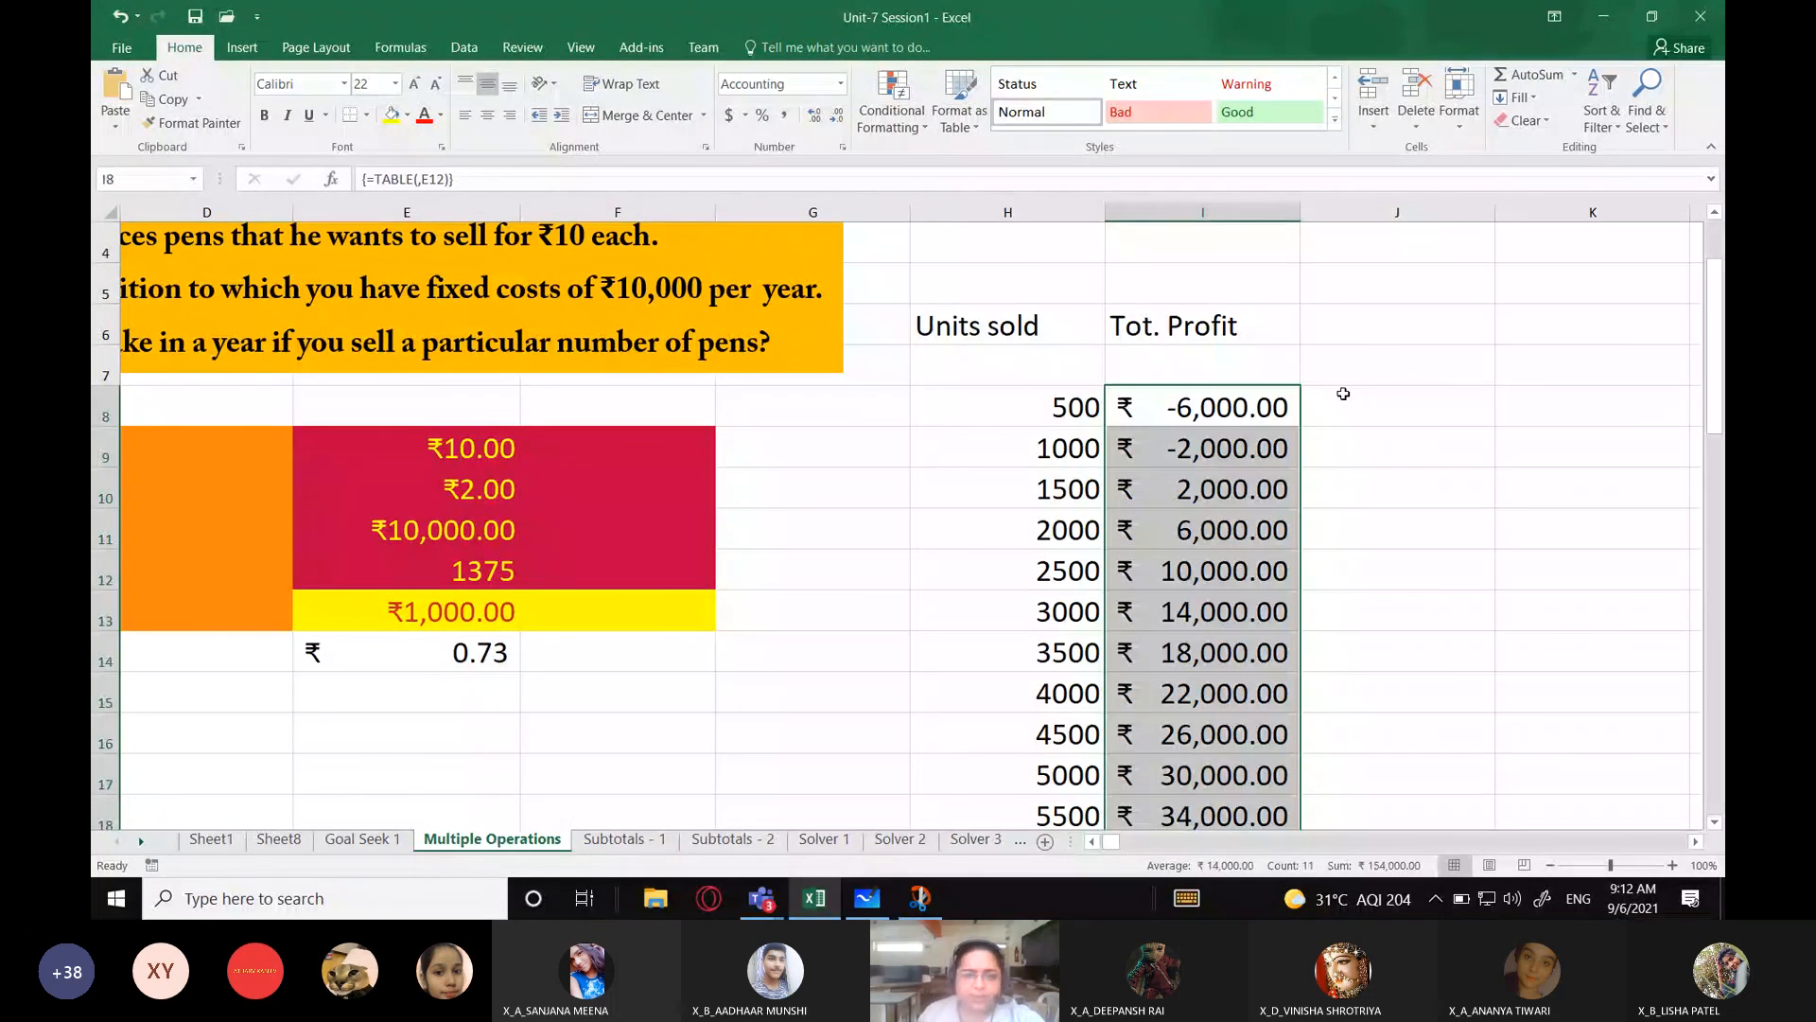
pyautogui.moveTo(1344, 392); pyautogui.dragTo(1362, 776)
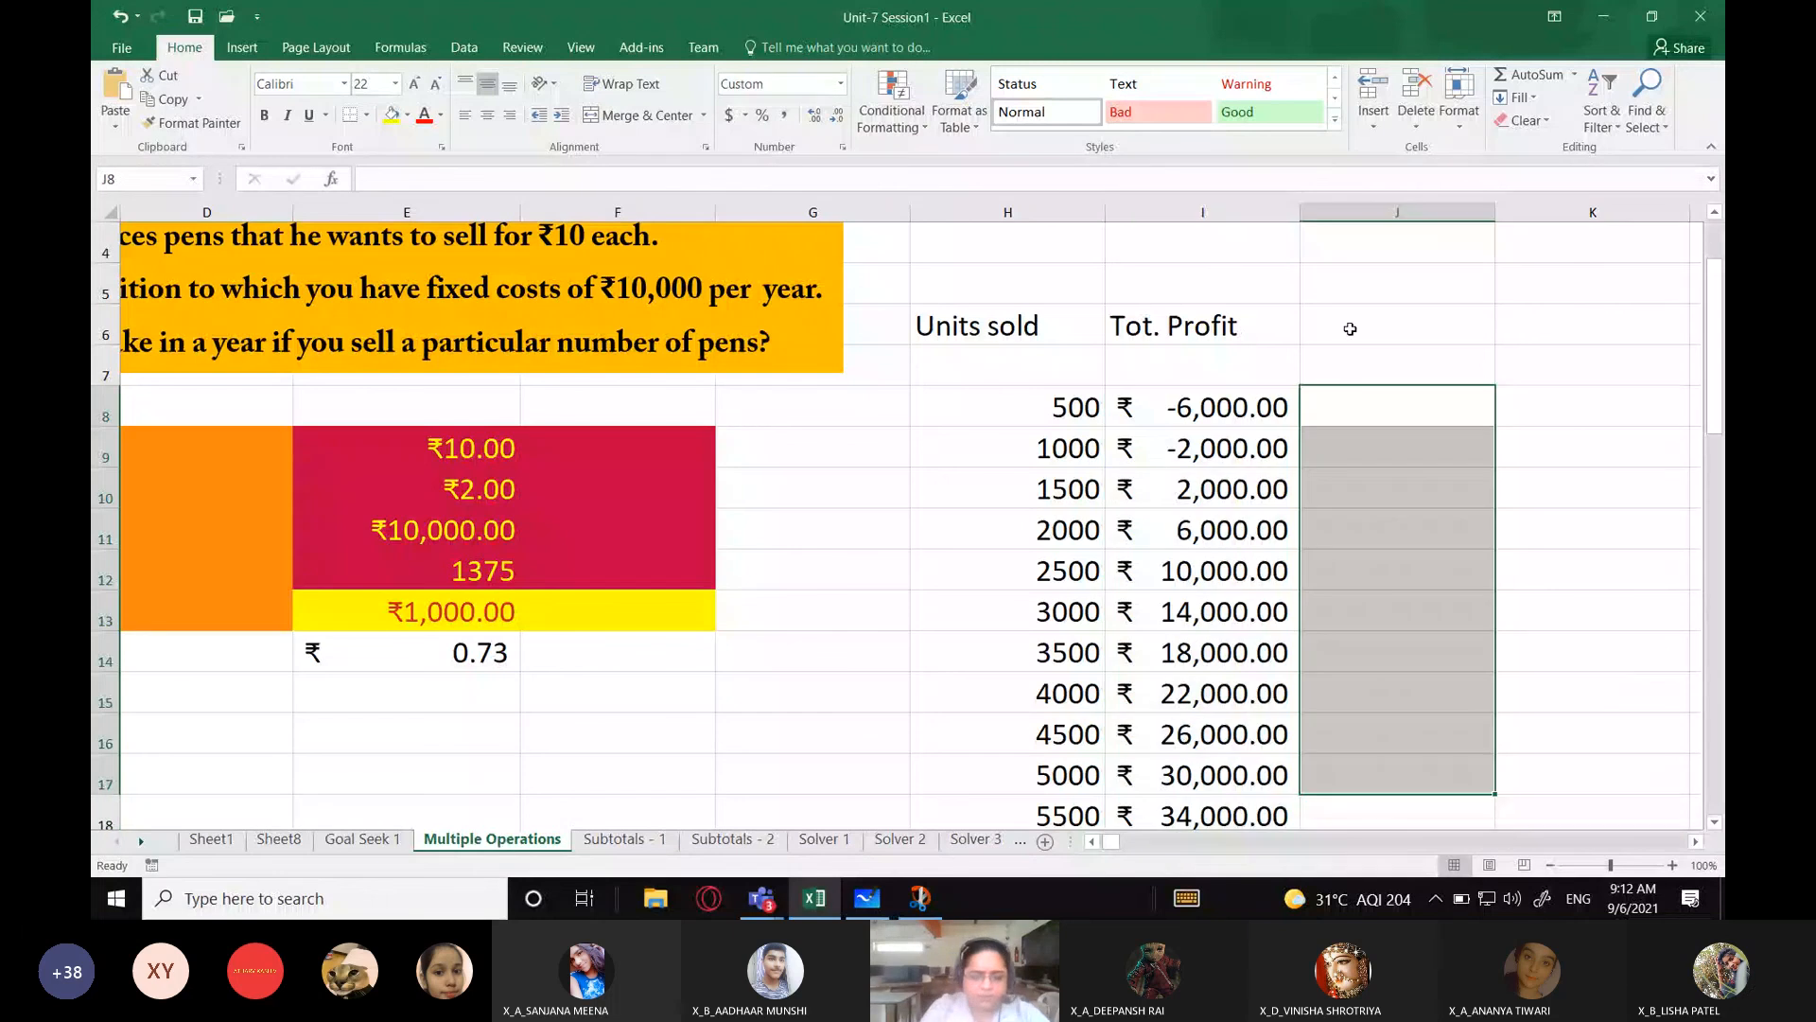
pyautogui.click(1350, 328)
pyautogui.write('Per Unit Profit')
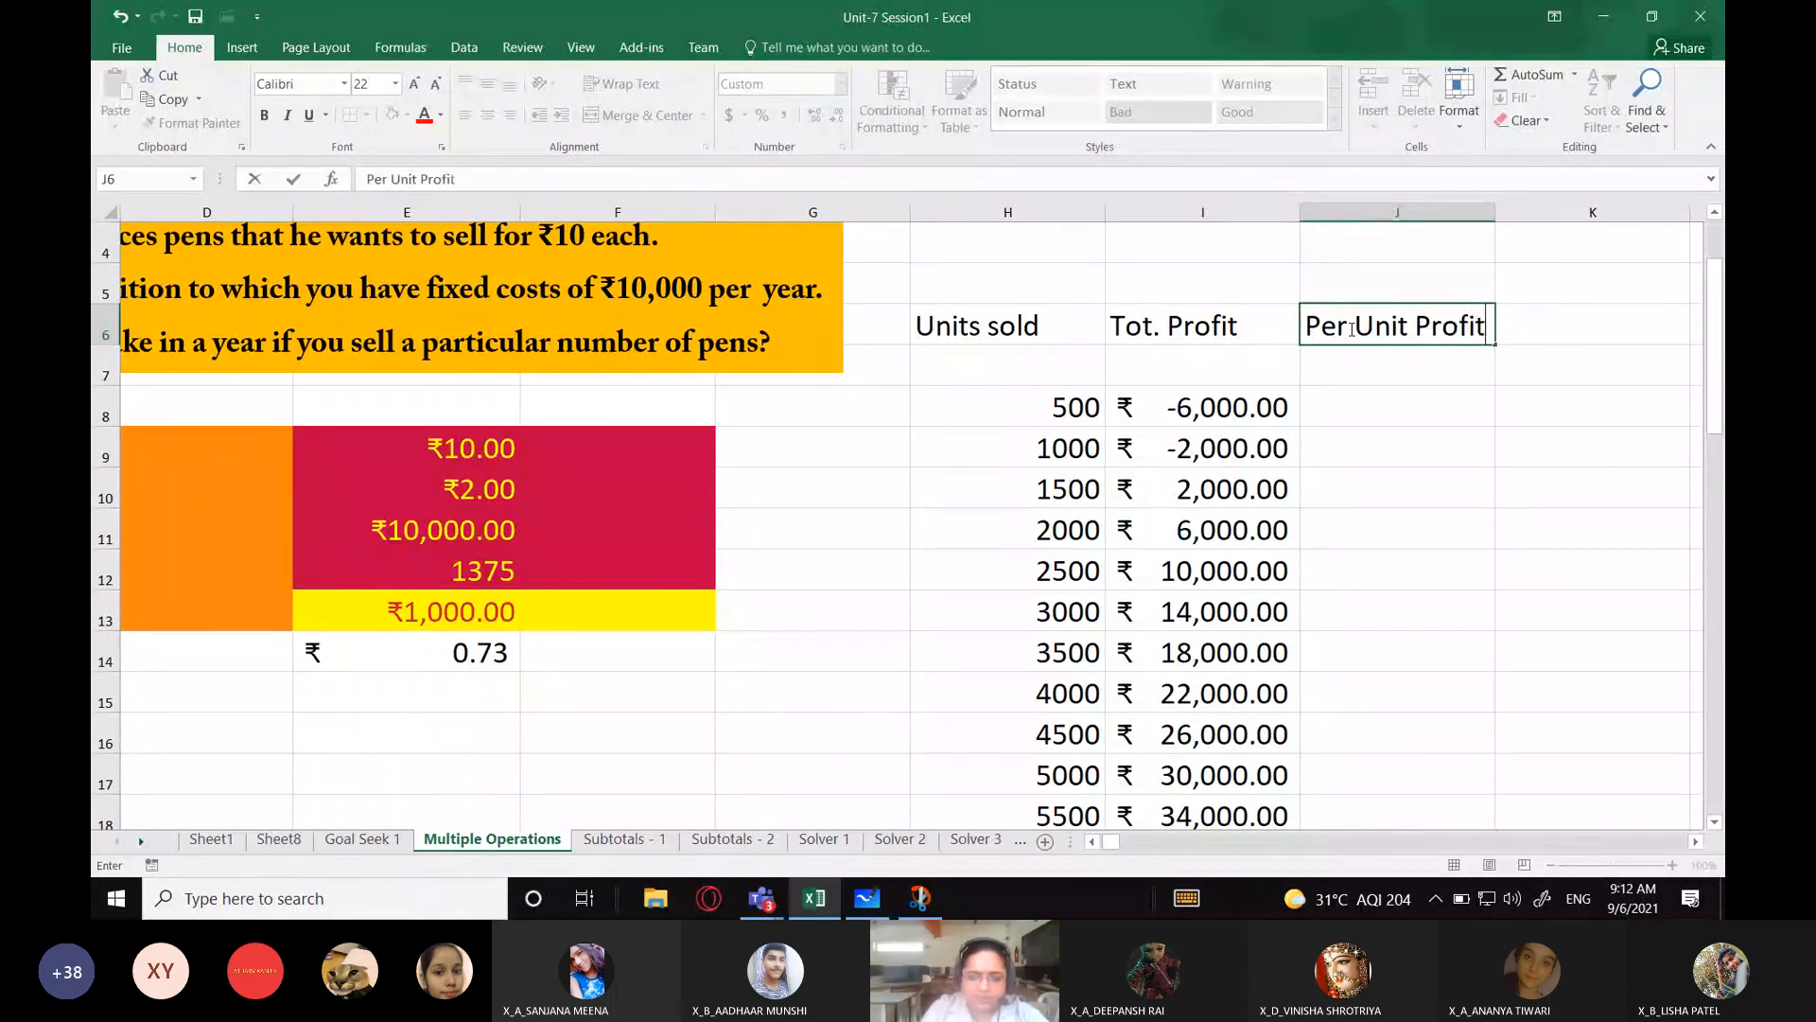
pyautogui.press('Return')
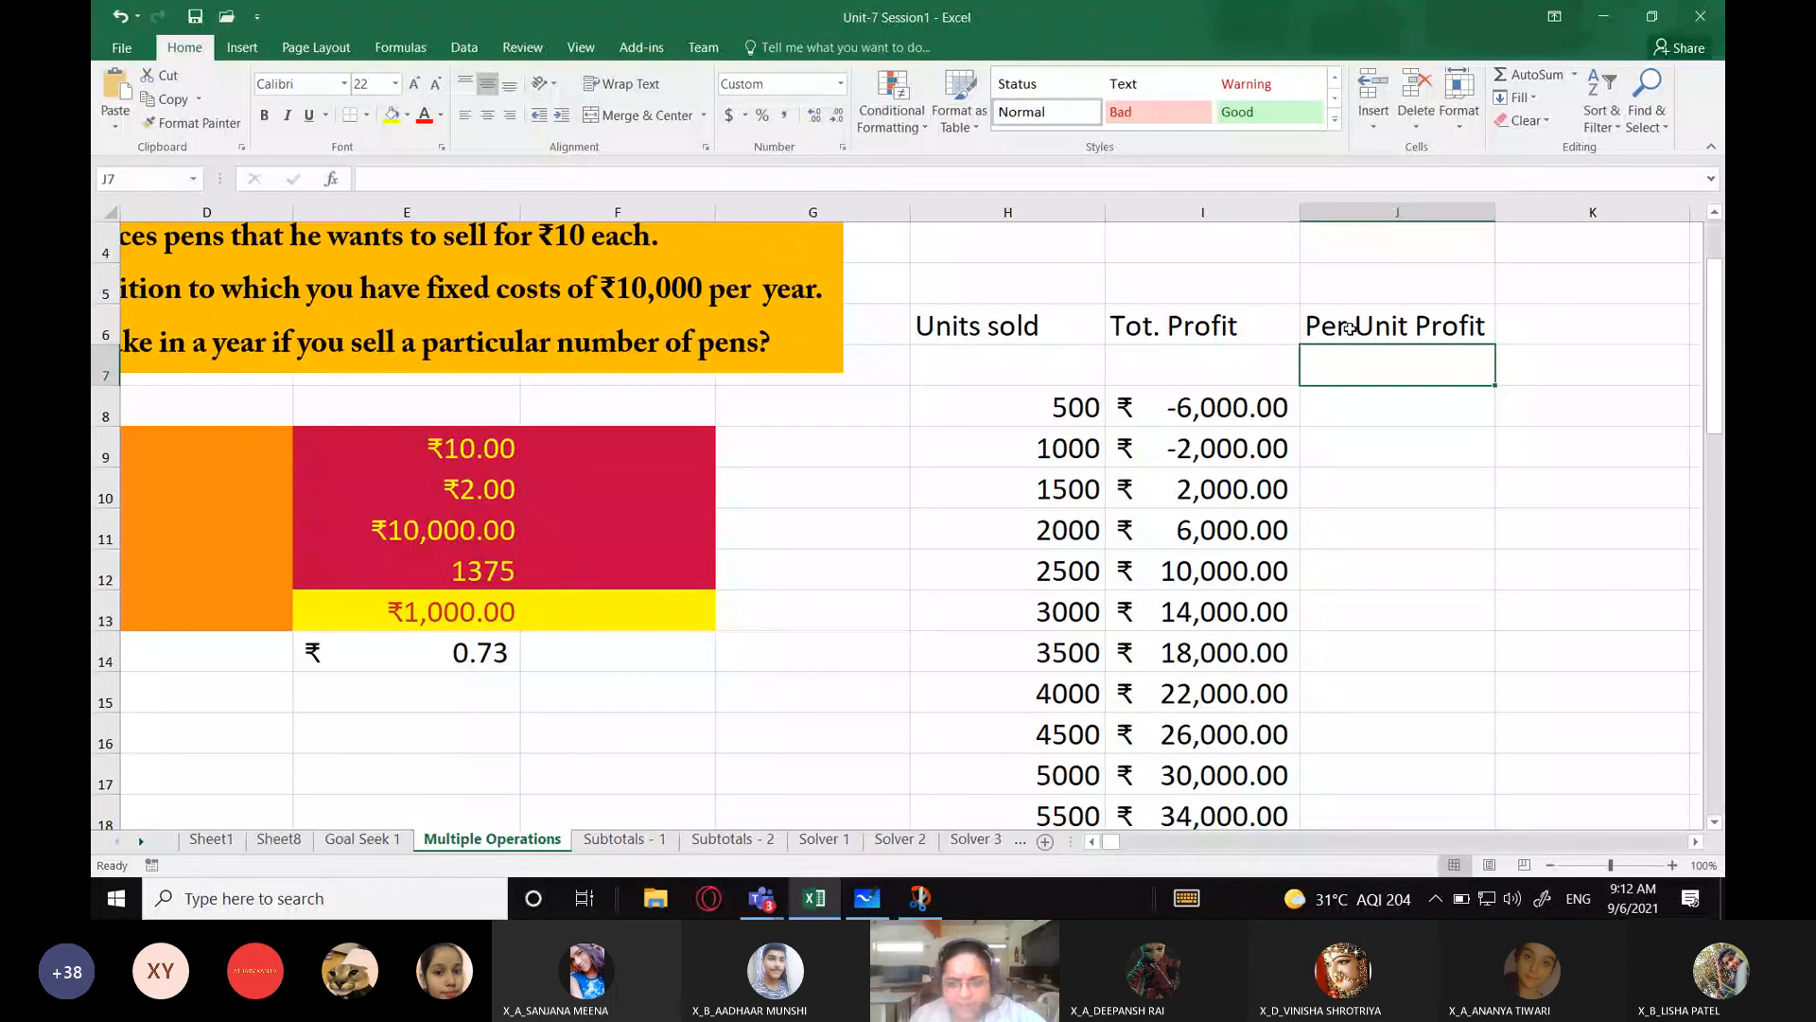
# Step: Clear the total profit results in I7:I19 and start a new formula in cell I7
pyautogui.moveTo(1212, 369); pyautogui.dragTo(1261, 750)
pyautogui.press('Delete')
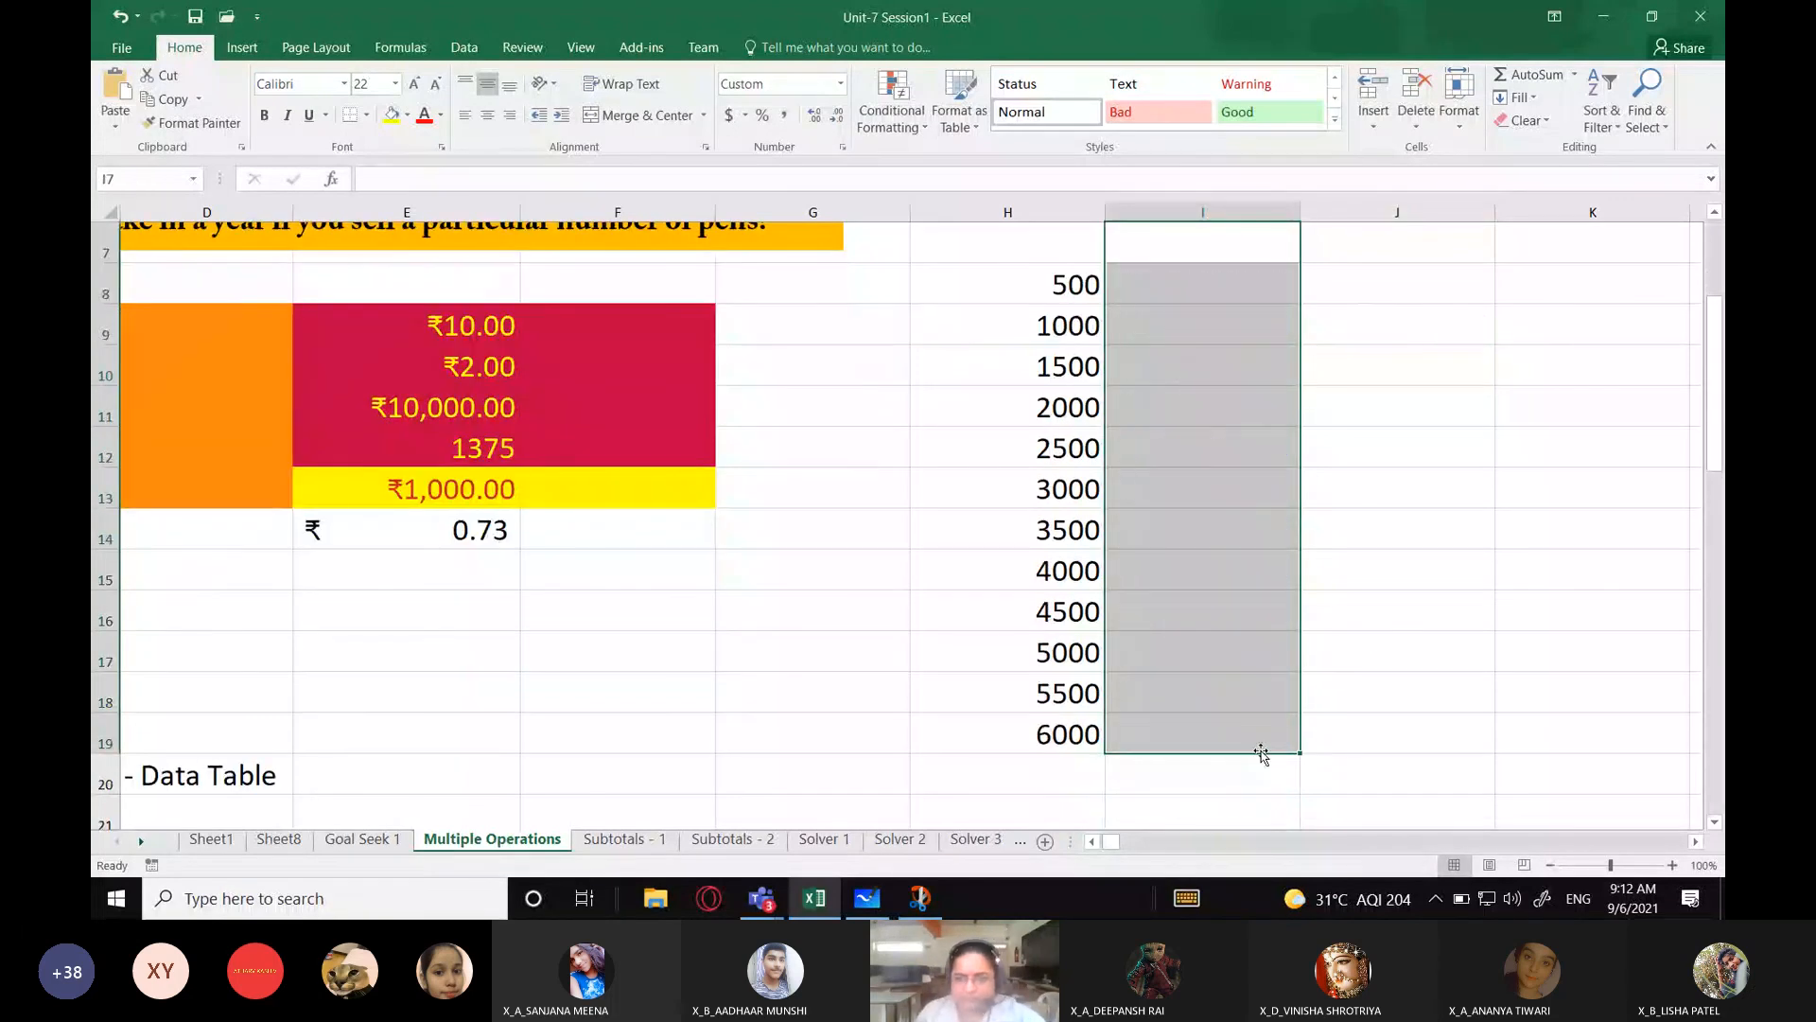
pyautogui.scroll(1, 1234, 421)
pyautogui.click(1233, 371)
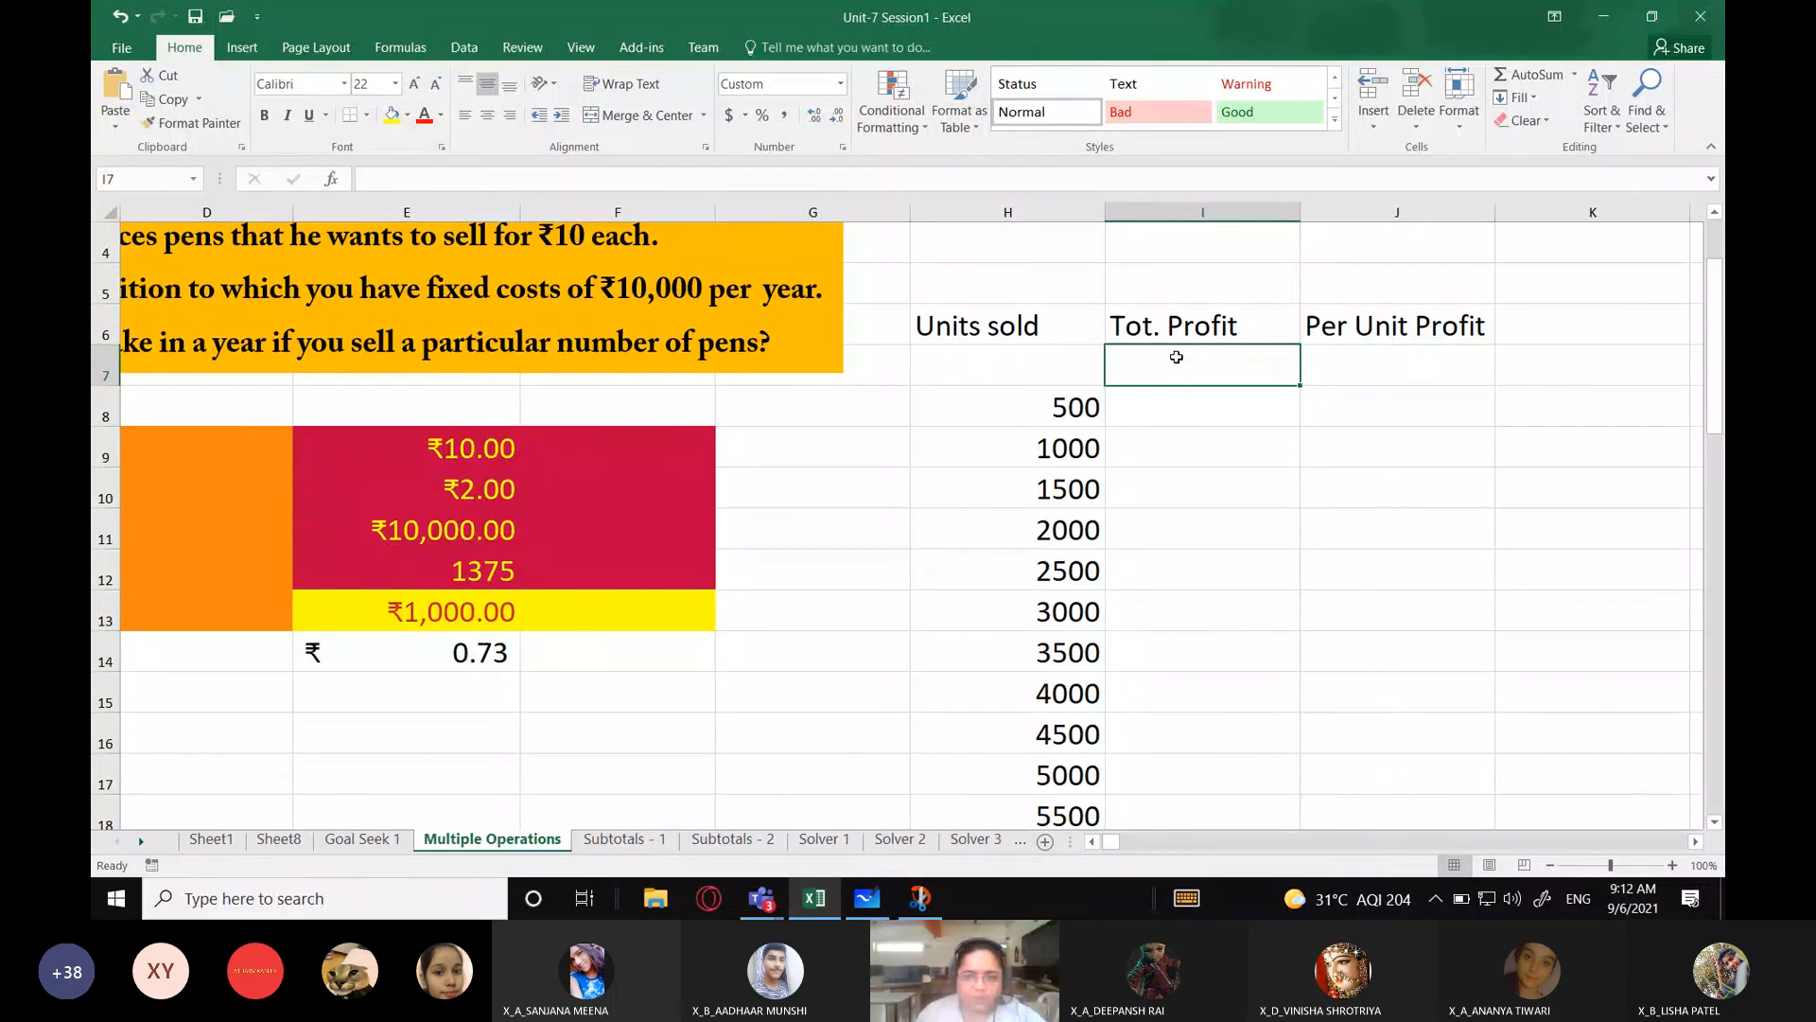
pyautogui.write('=')
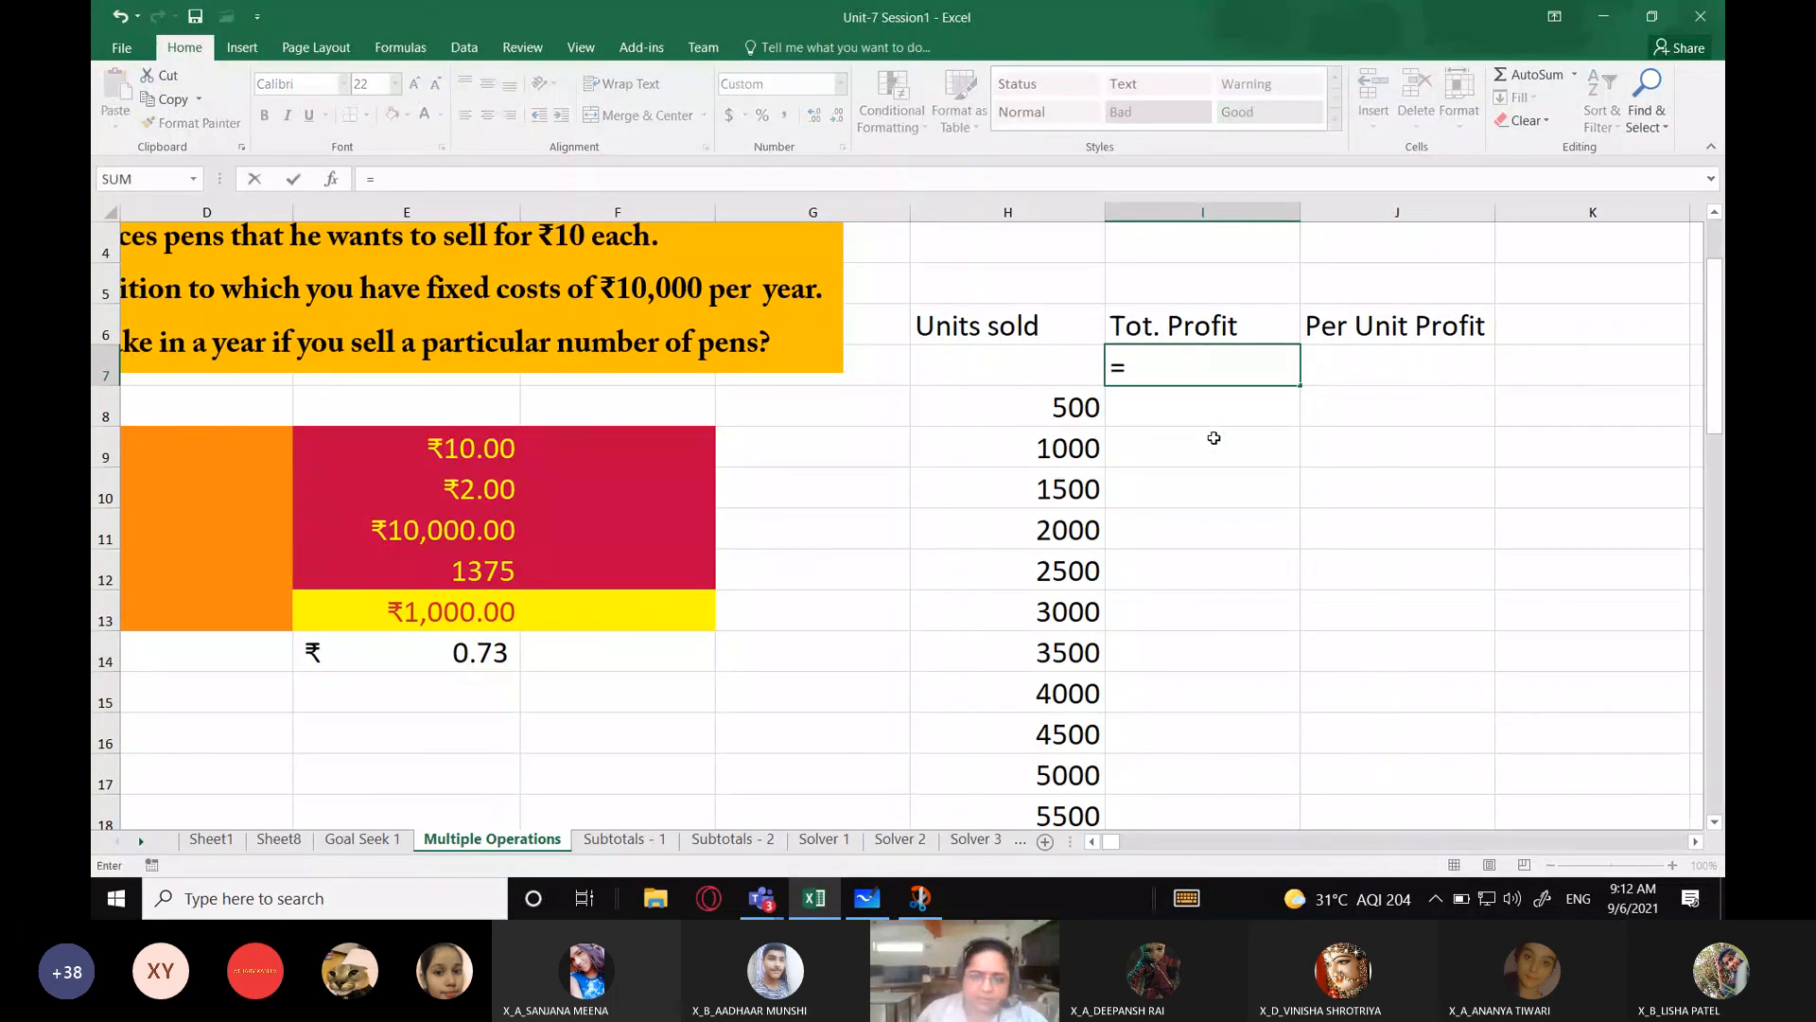
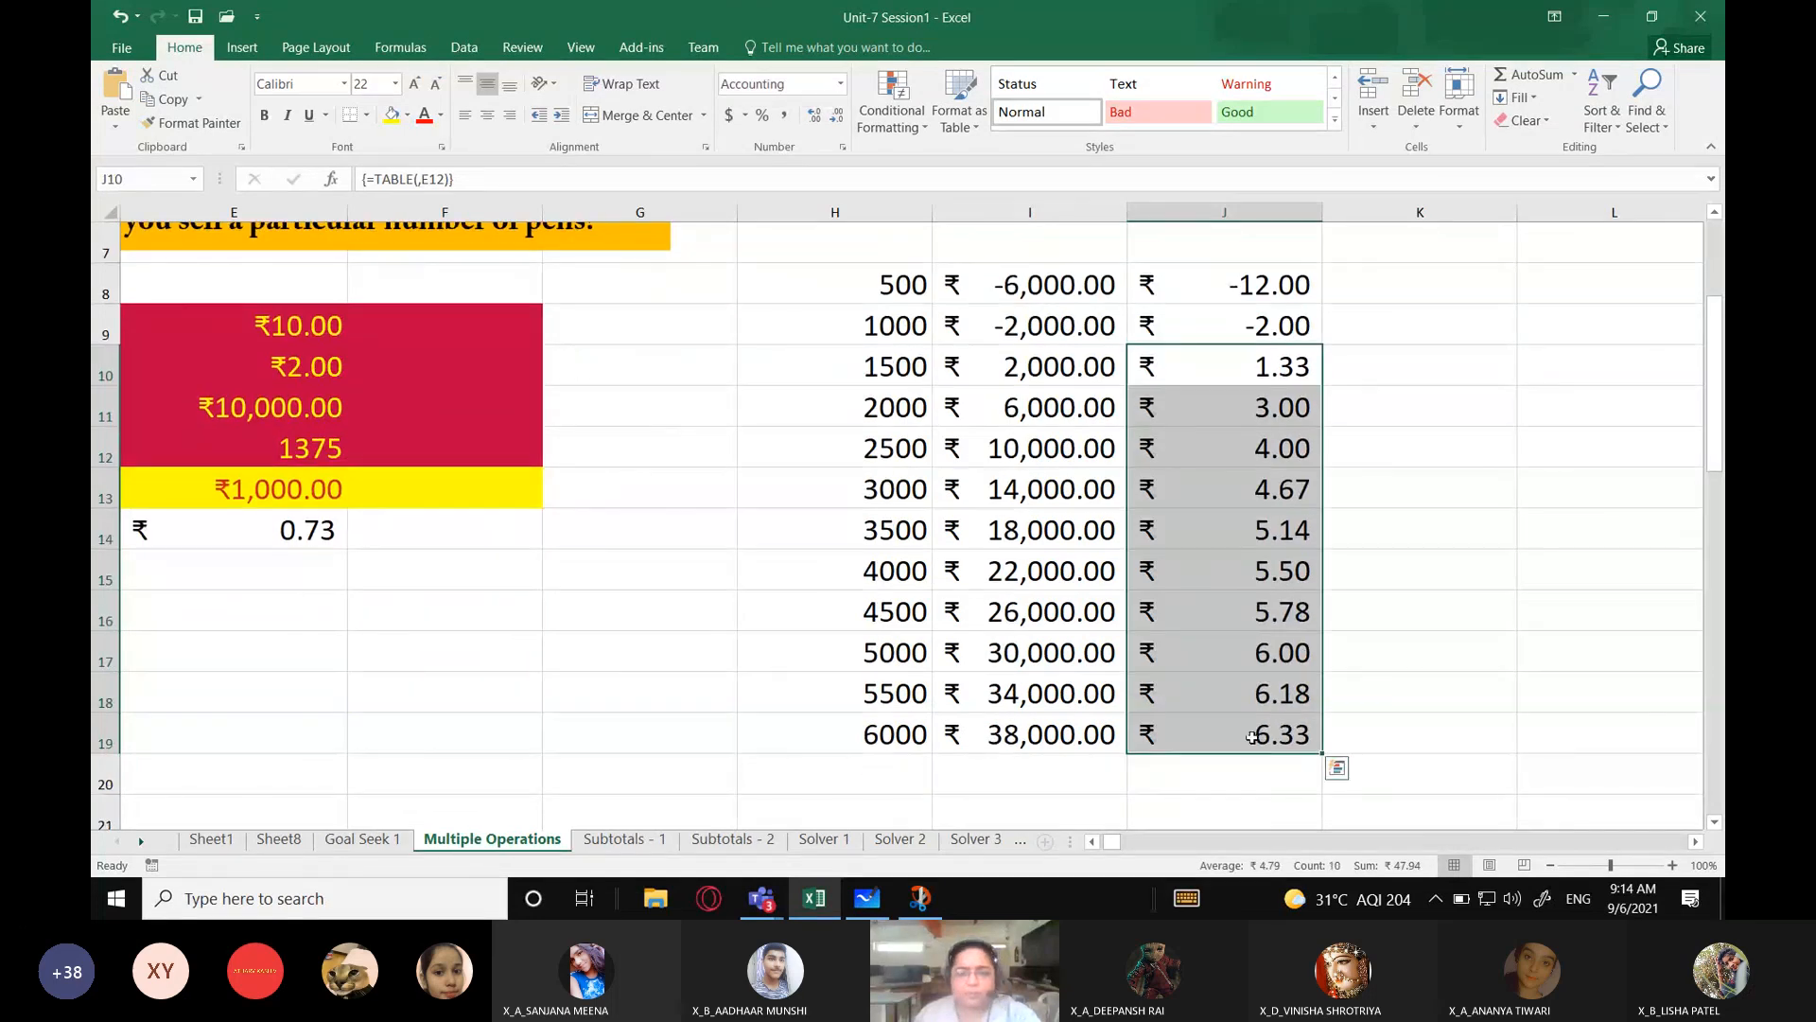
# Step: Compare the Tot. Profit and Per Unit Profit columns against the Units sold values in column H
pyautogui.scroll(1, 1264, 652)
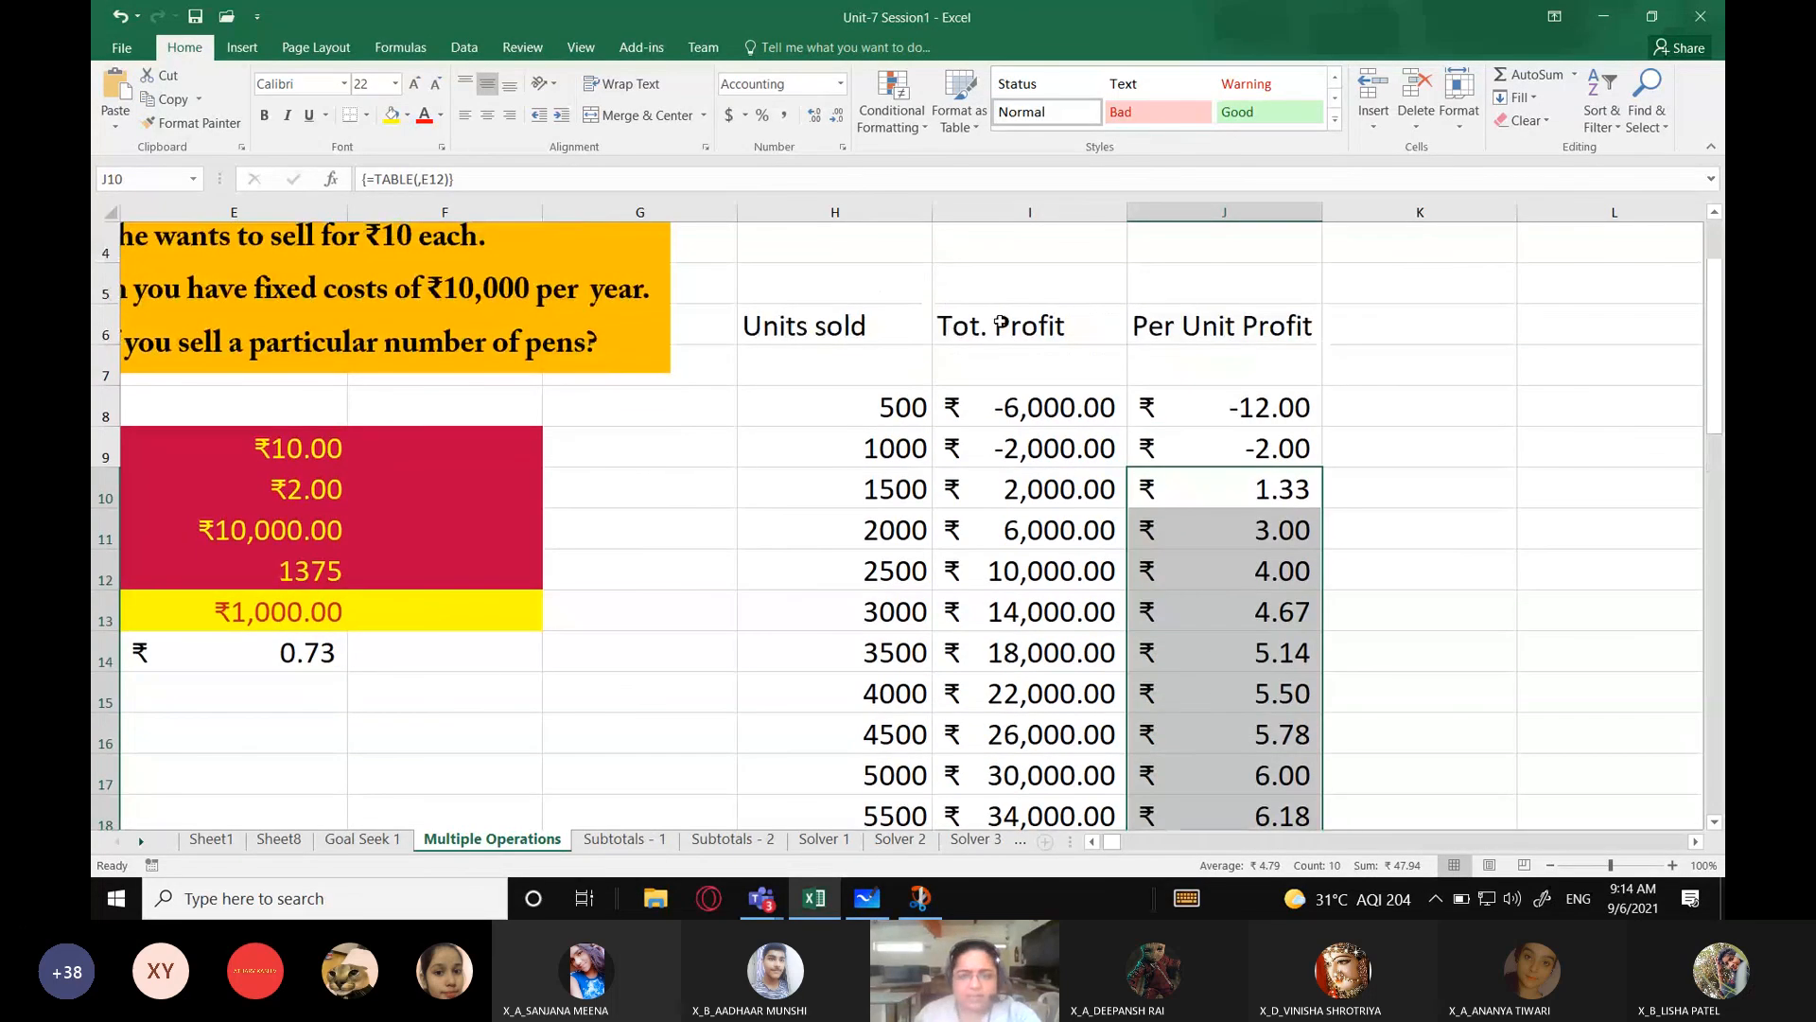
pyautogui.click(993, 321)
pyautogui.moveTo(1001, 322); pyautogui.dragTo(1031, 778)
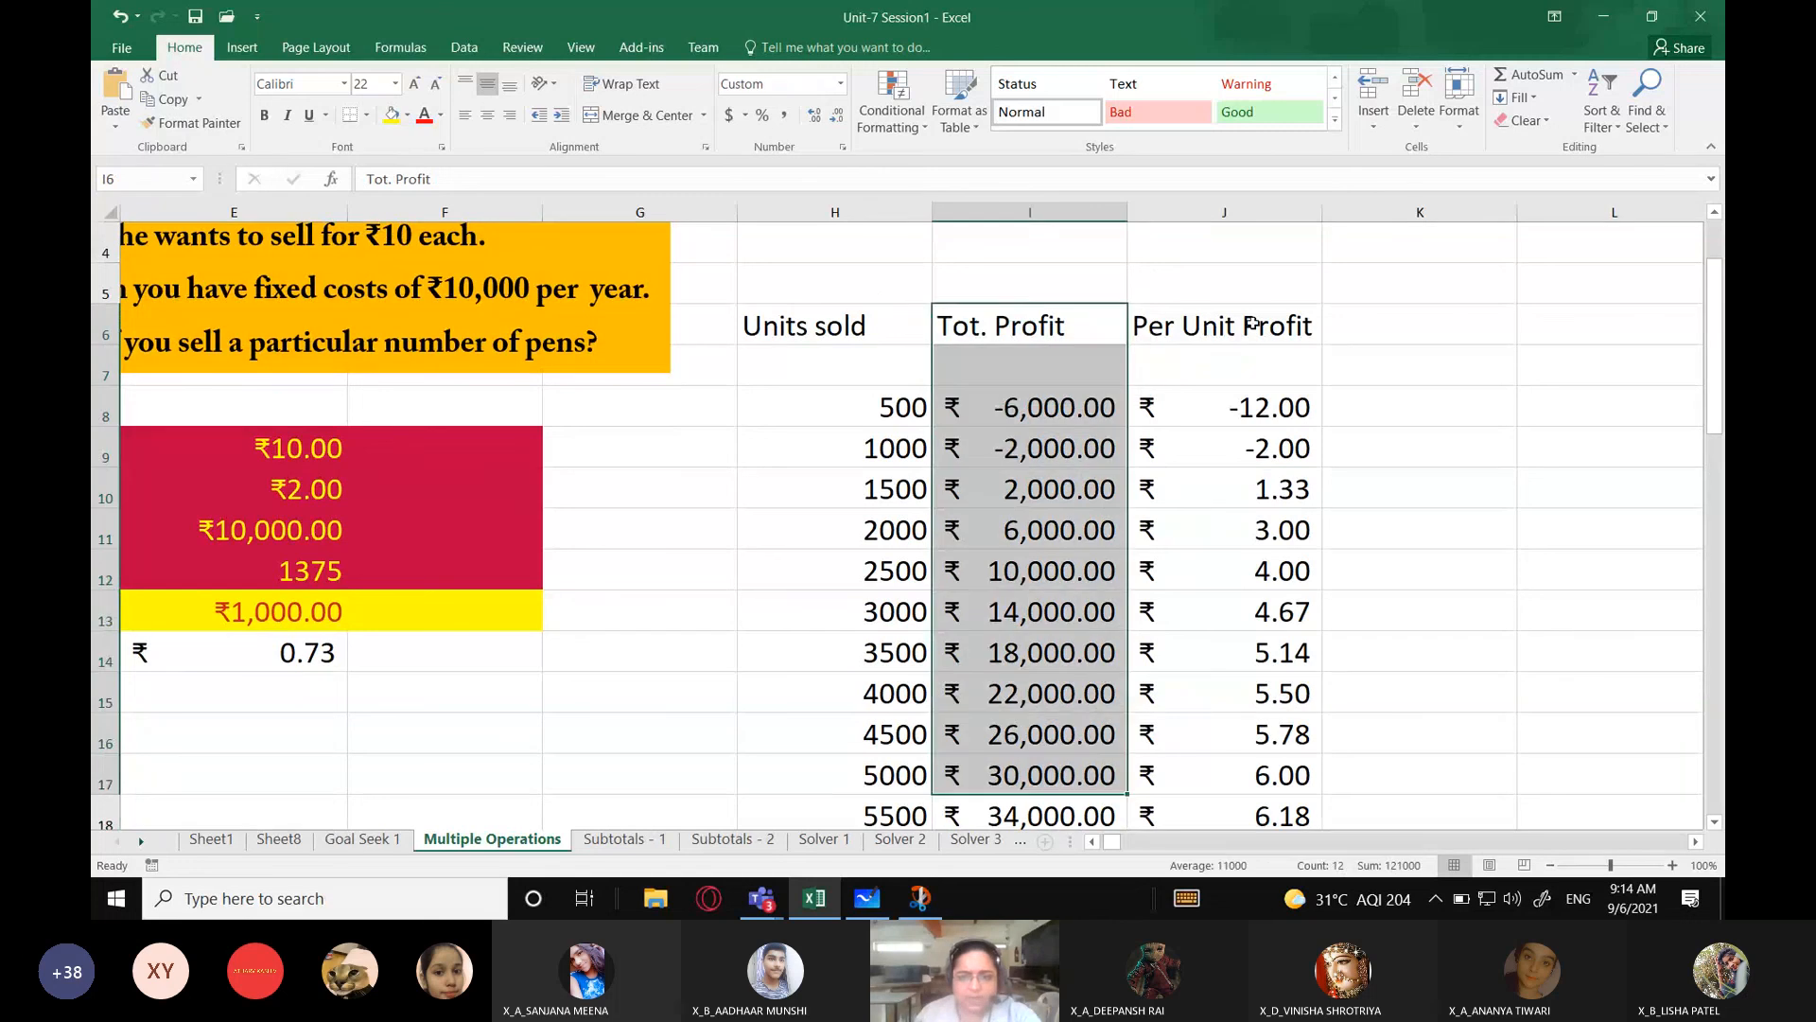
pyautogui.moveTo(1255, 324); pyautogui.dragTo(1276, 811)
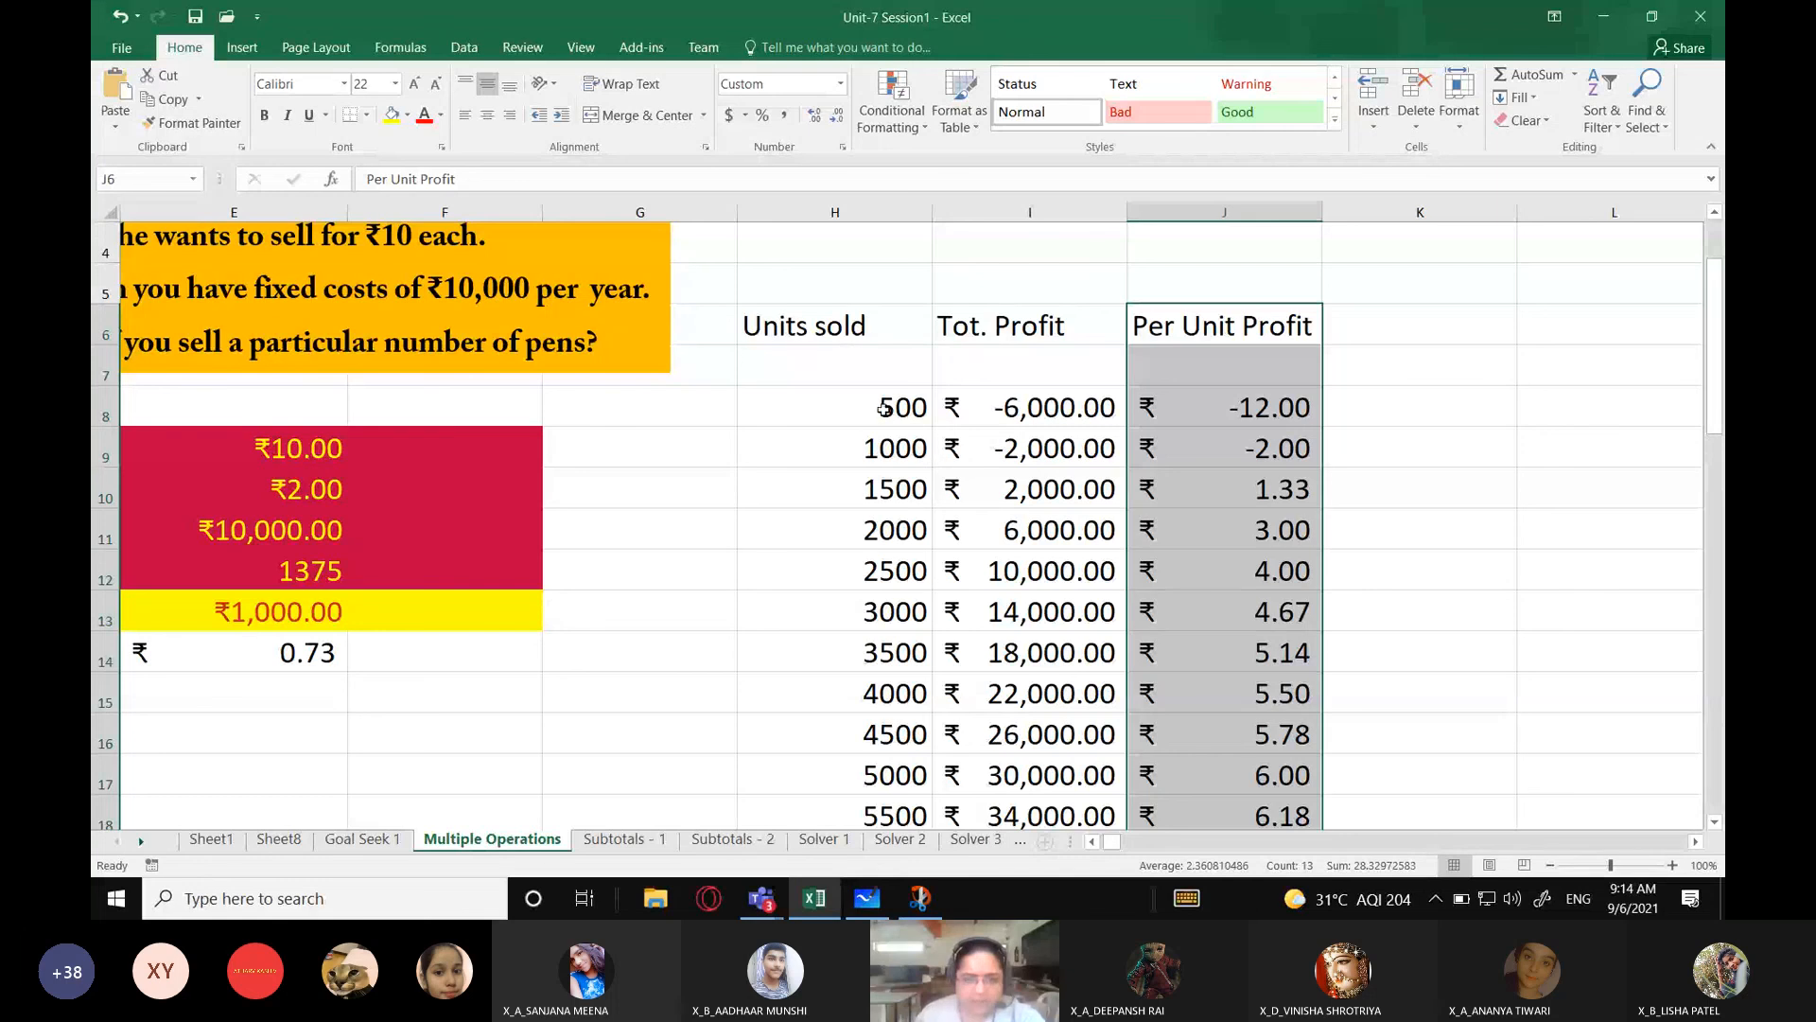
pyautogui.click(851, 409)
pyautogui.moveTo(851, 409); pyautogui.dragTo(856, 856)
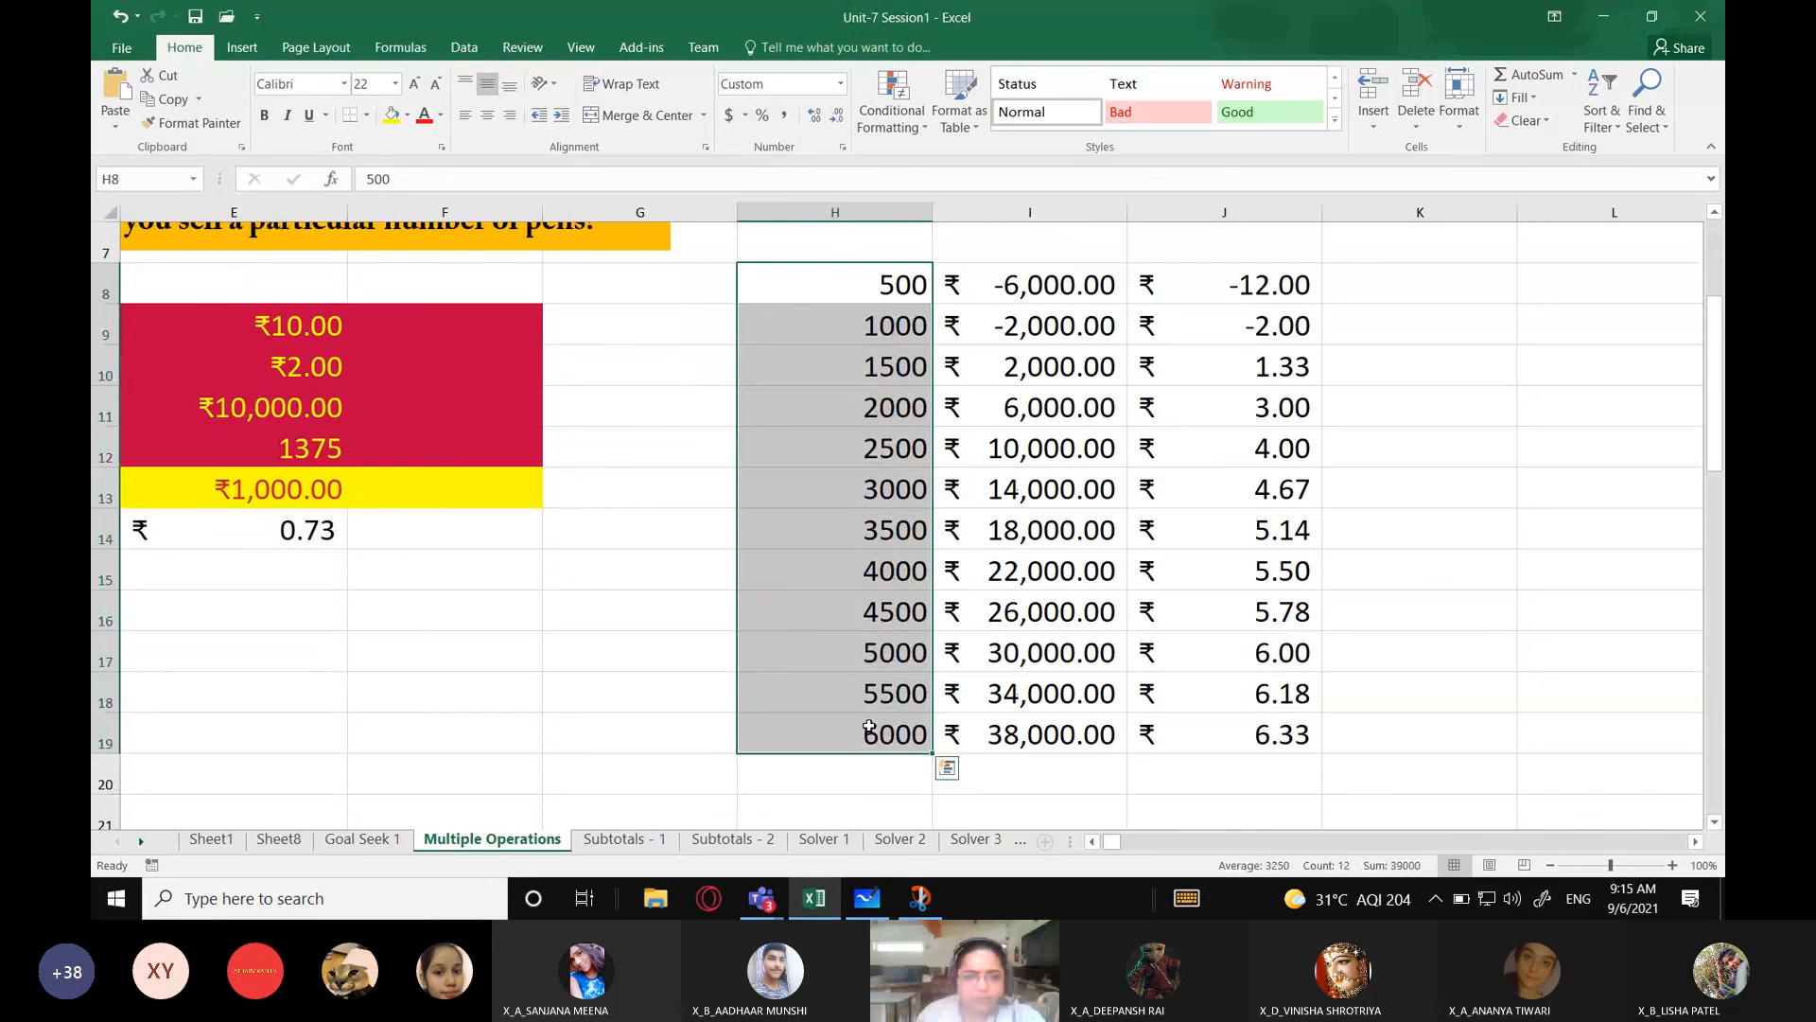
pyautogui.scroll(1, 1025, 683)
pyautogui.scroll(1, 824, 386)
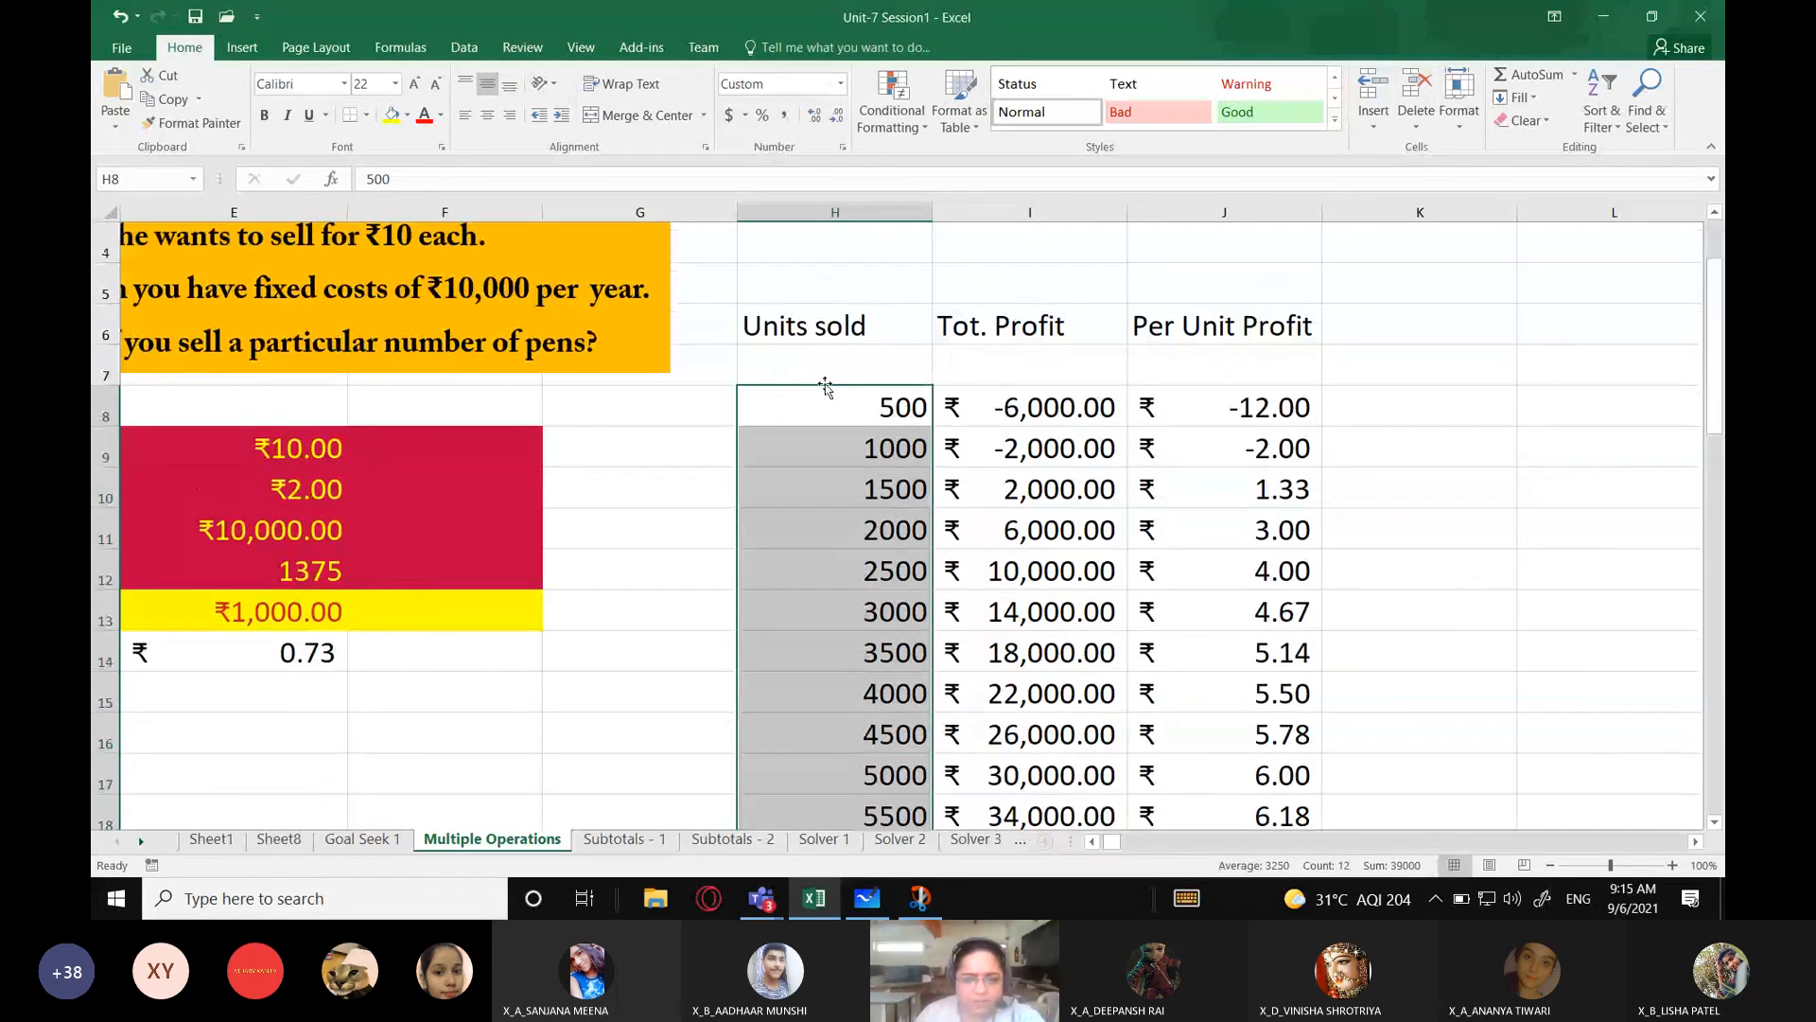
pyautogui.moveTo(827, 407); pyautogui.dragTo(850, 706)
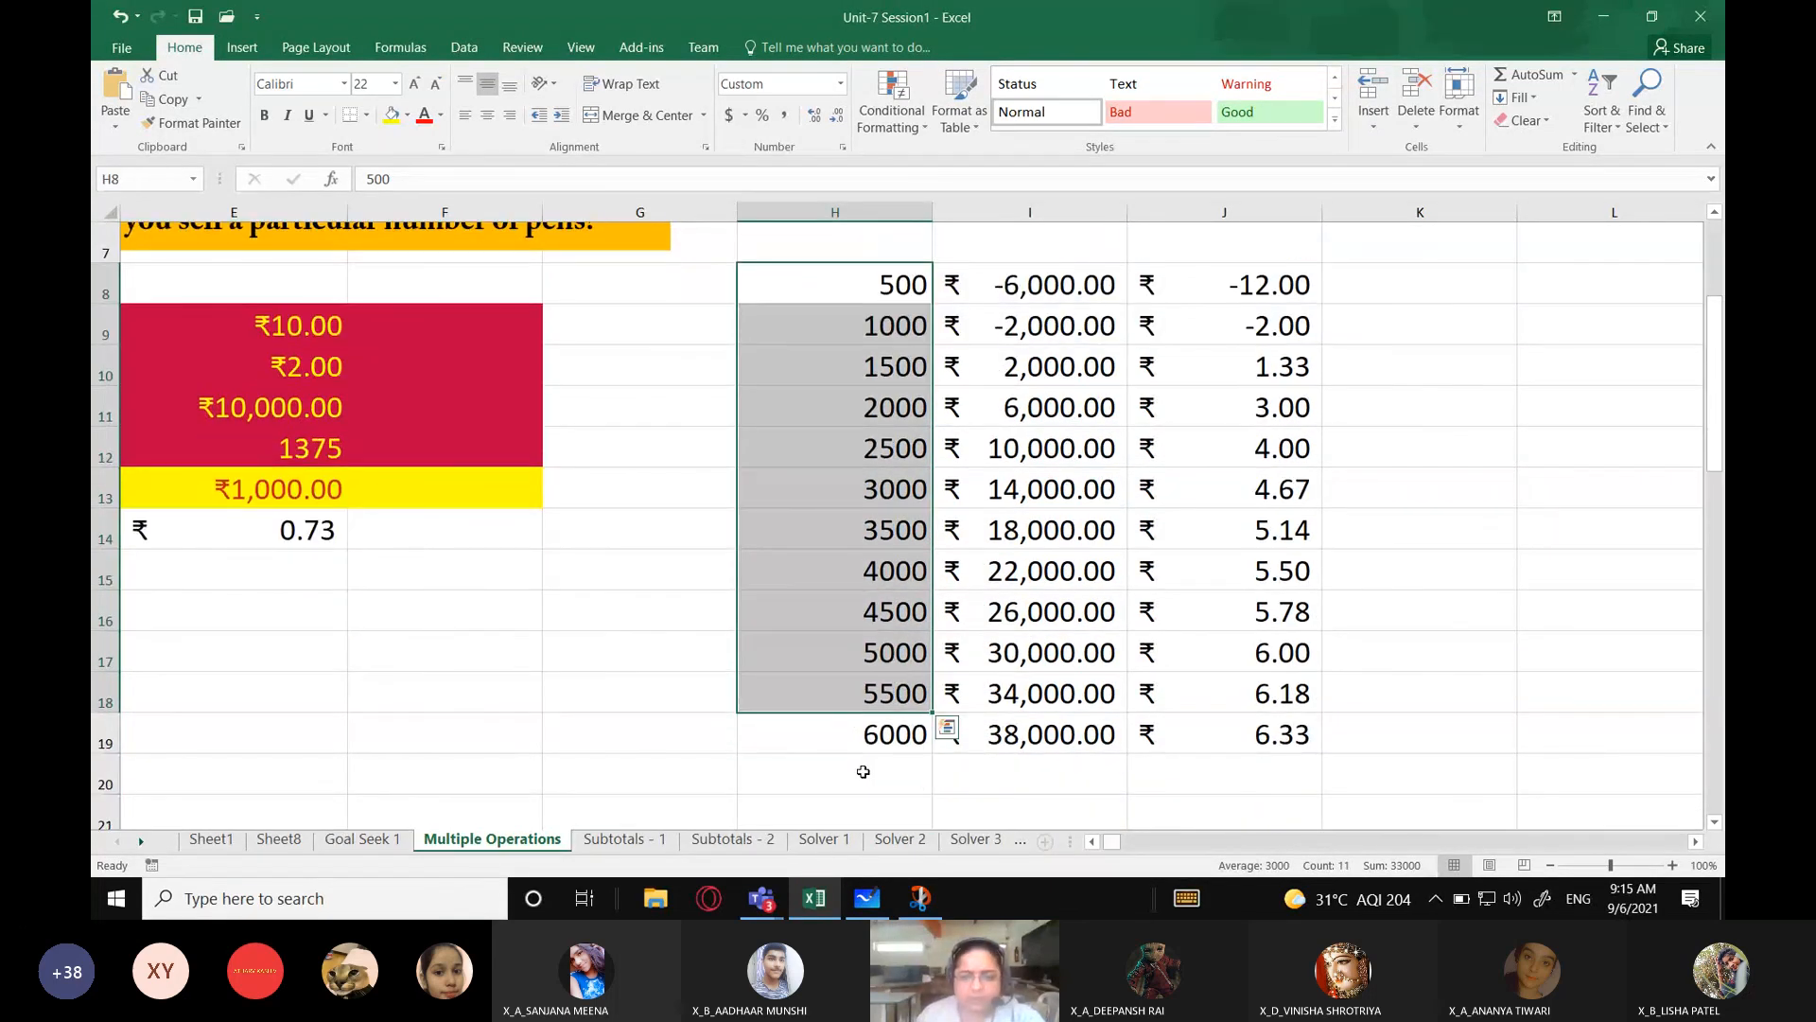
pyautogui.click(1029, 572)
pyautogui.scroll(1, 841, 689)
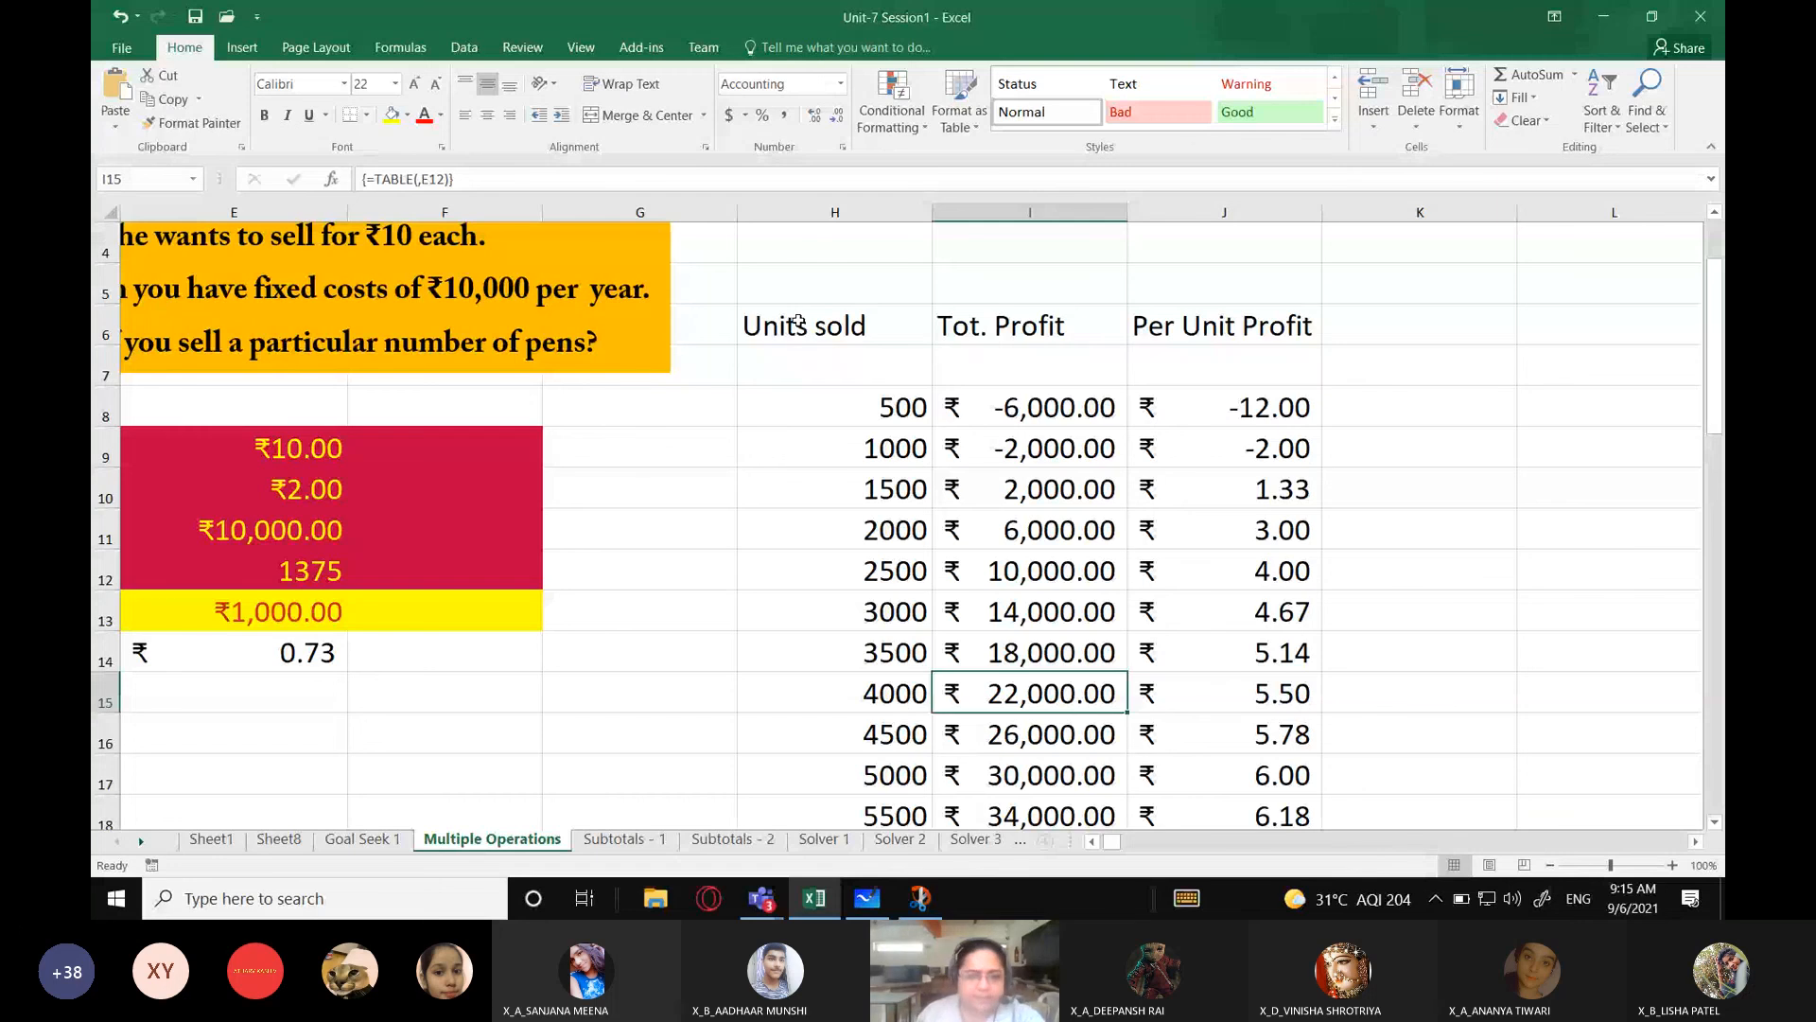
# Step: Switch to Microsoft Whiteboard and open the saved whiteboard whose thumbnail shows a green-headed table
pyautogui.click(868, 899)
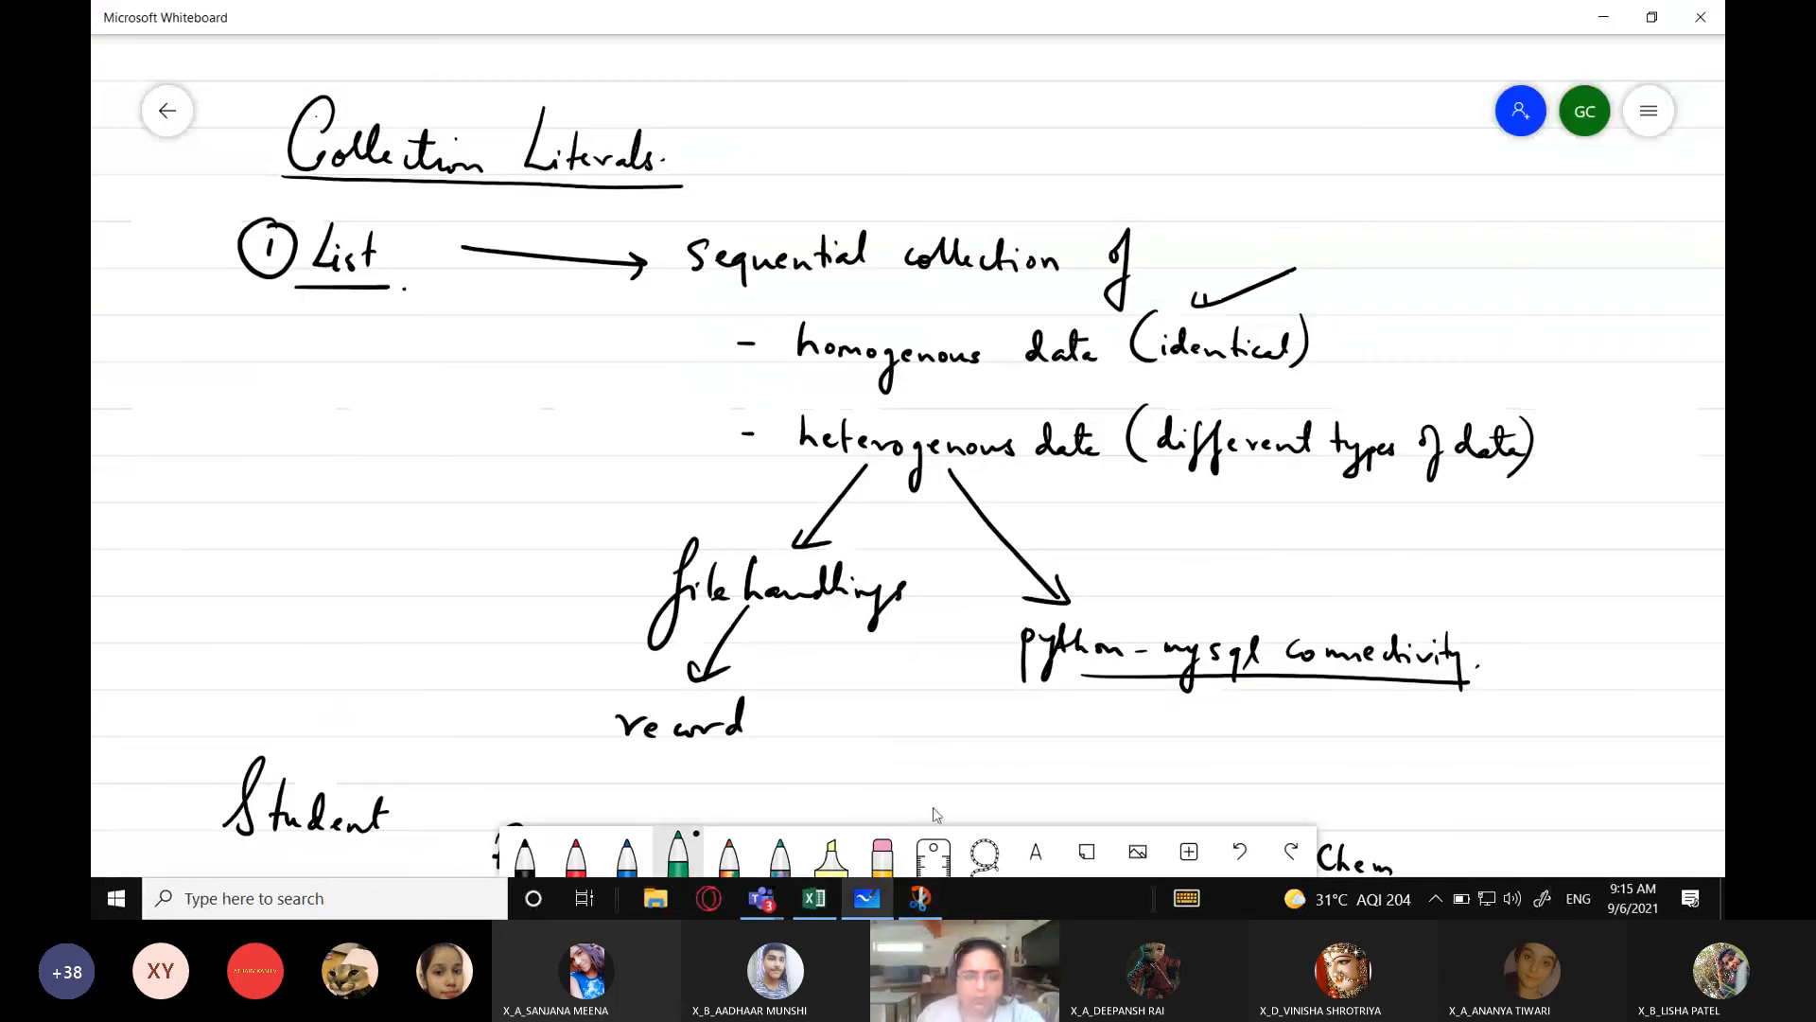
pyautogui.click(883, 858)
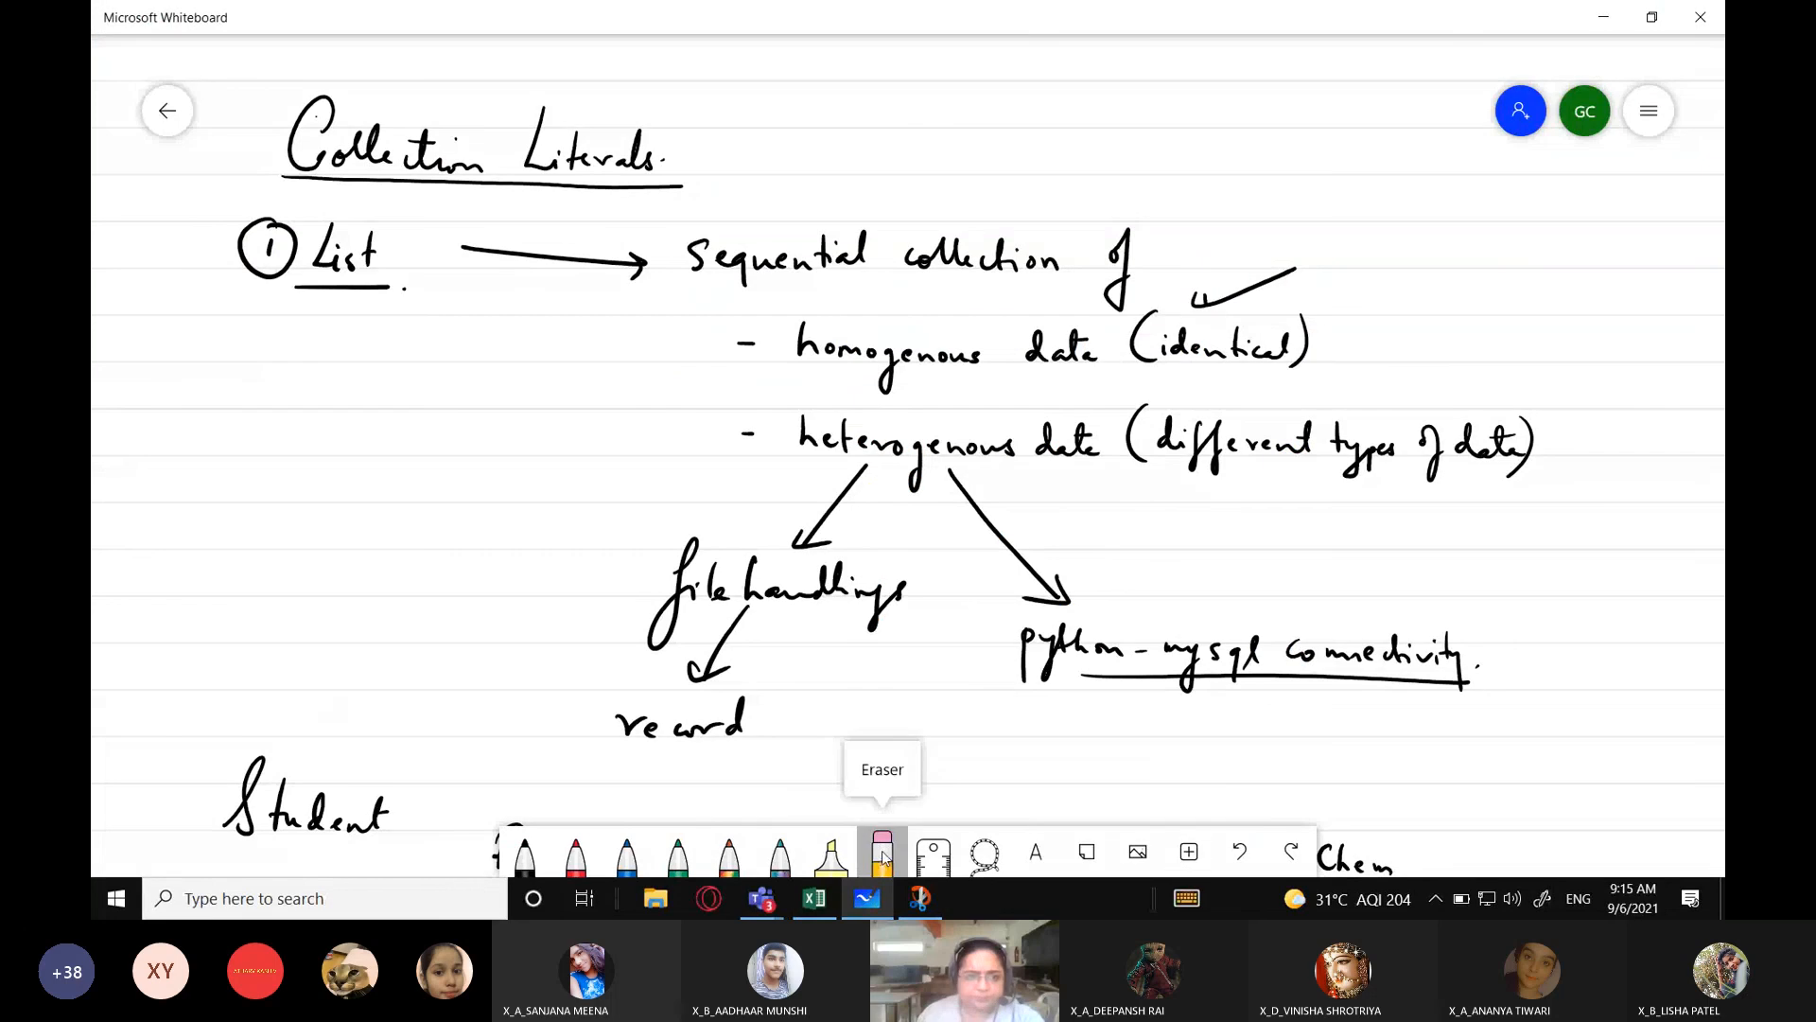
pyautogui.click(883, 858)
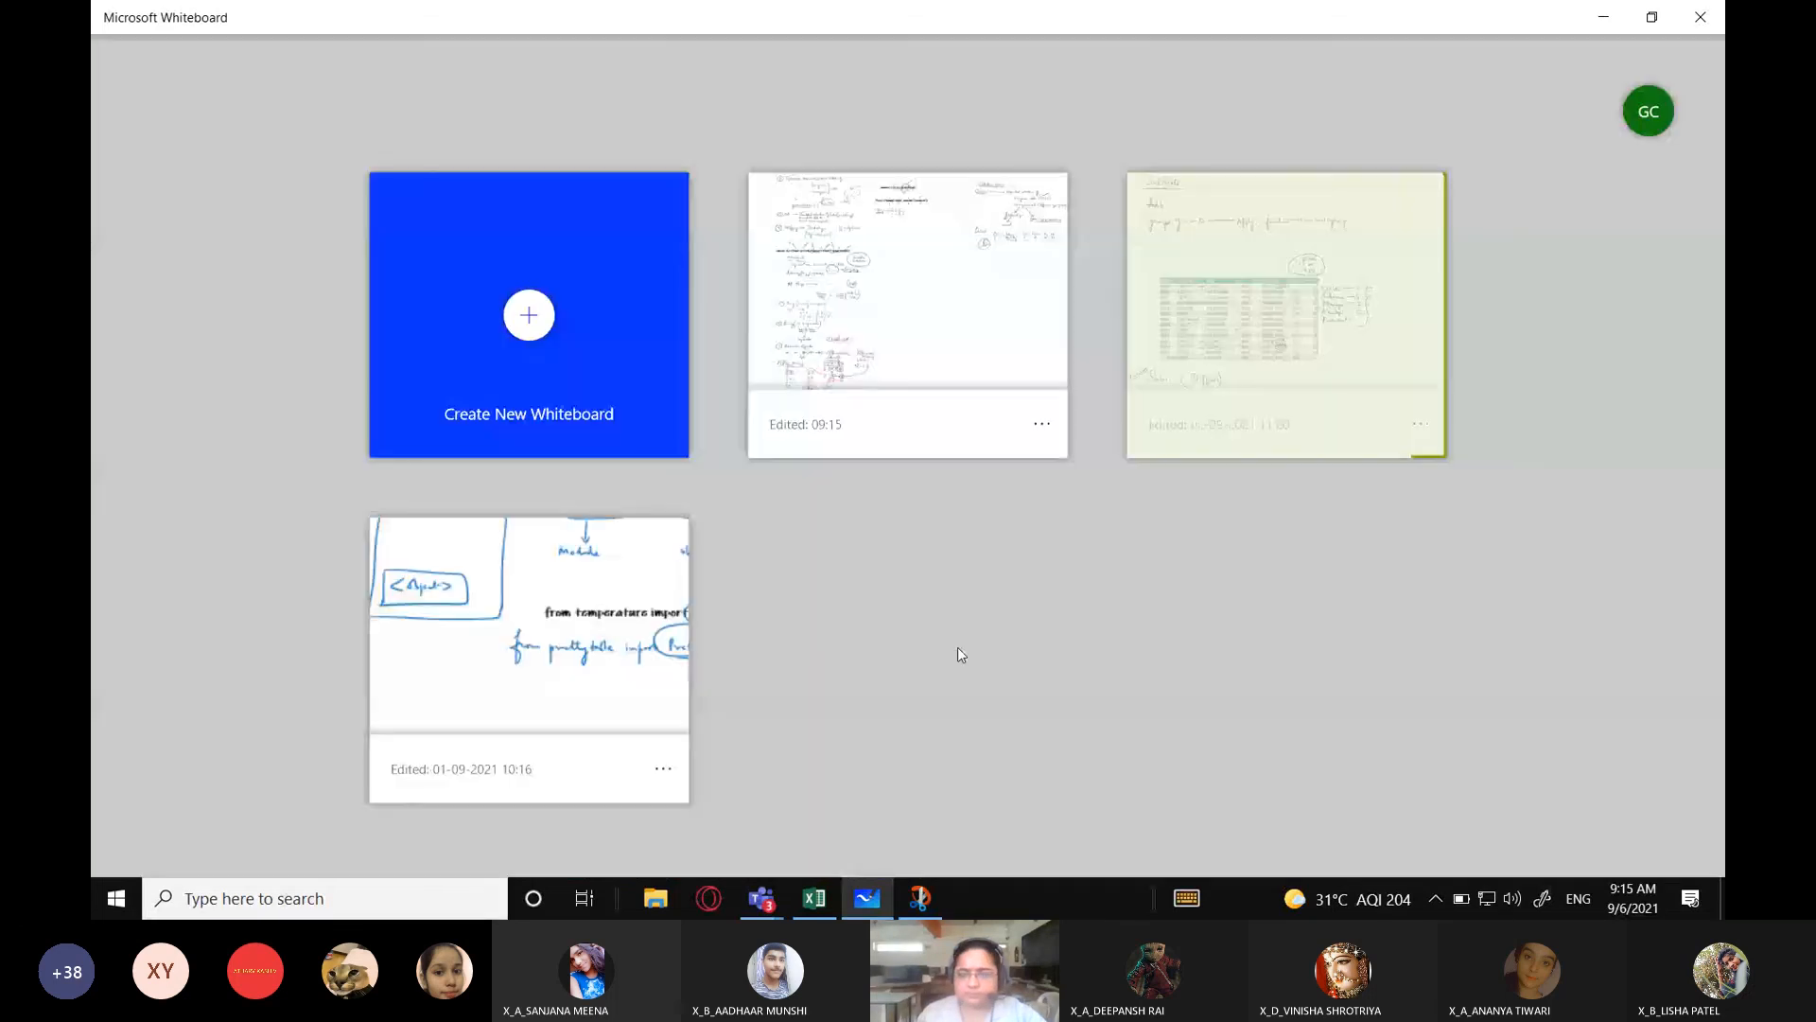
pyautogui.click(1286, 315)
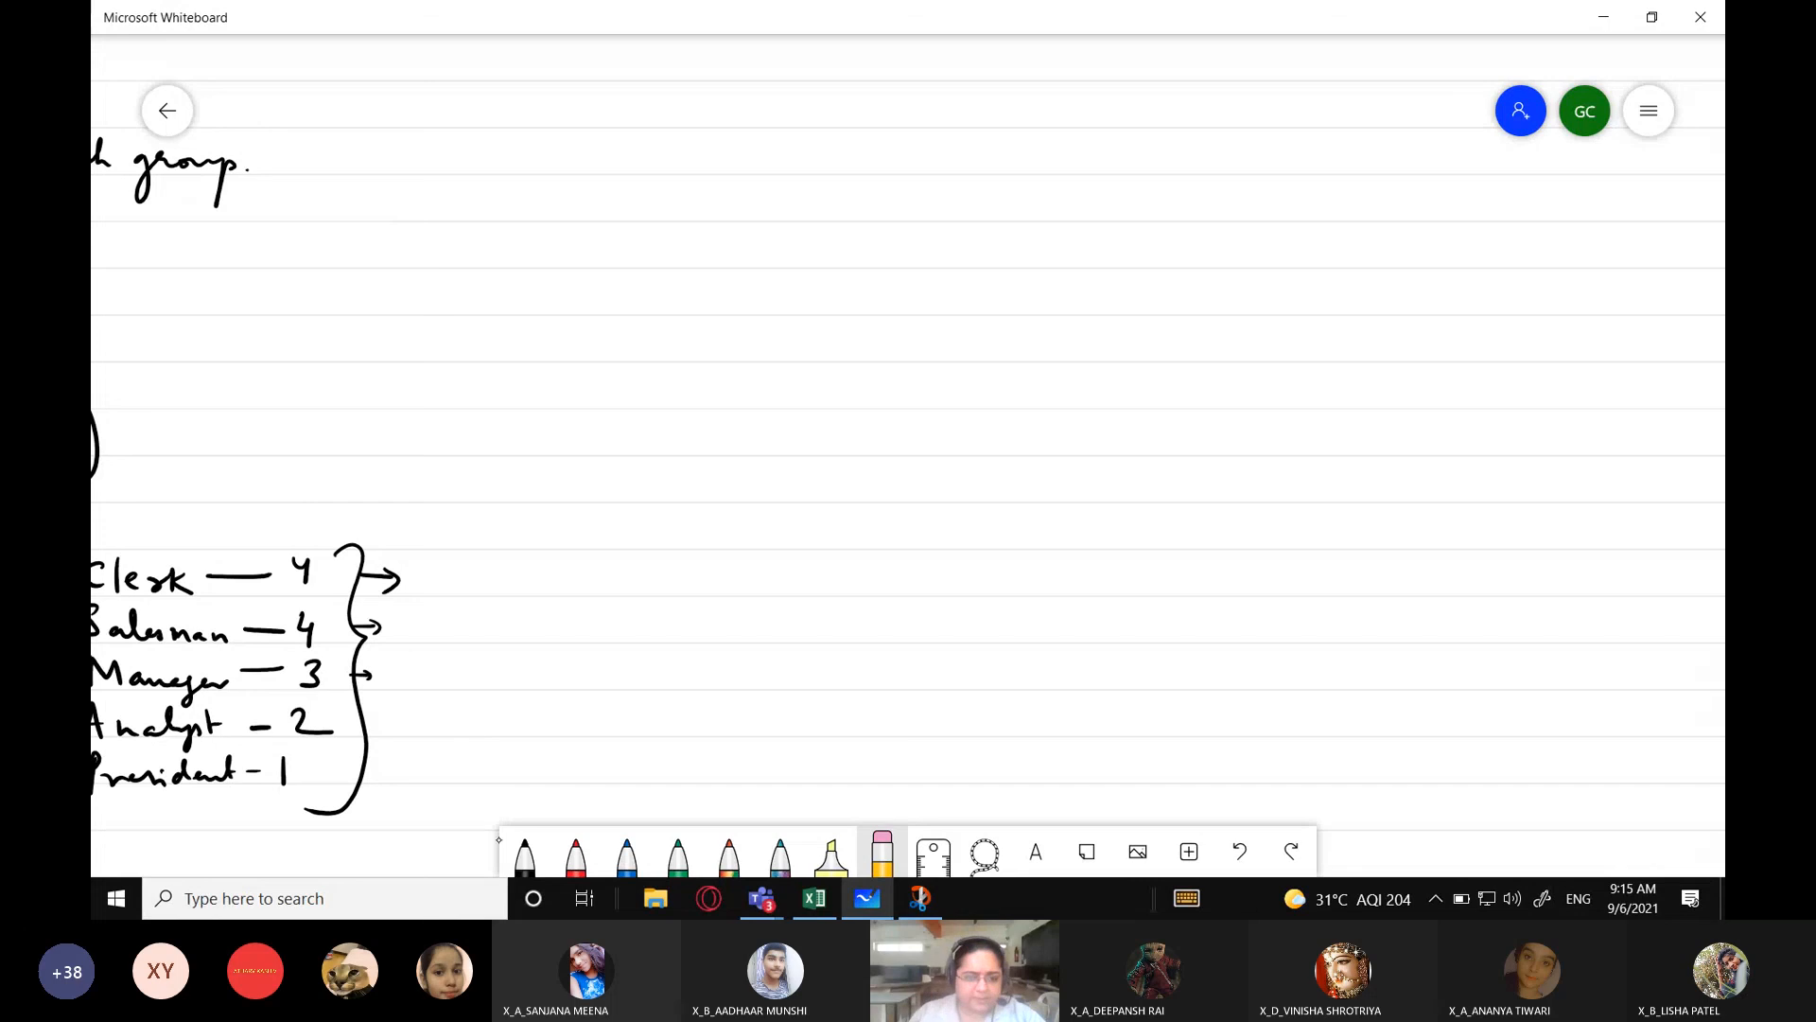
# Step: Handwrite "Different Sale Price & Diff. Units sold" with the black pen in the blank area of the whiteboard
pyautogui.click(525, 857)
pyautogui.moveTo(463, 217); pyautogui.dragTo(442, 263)
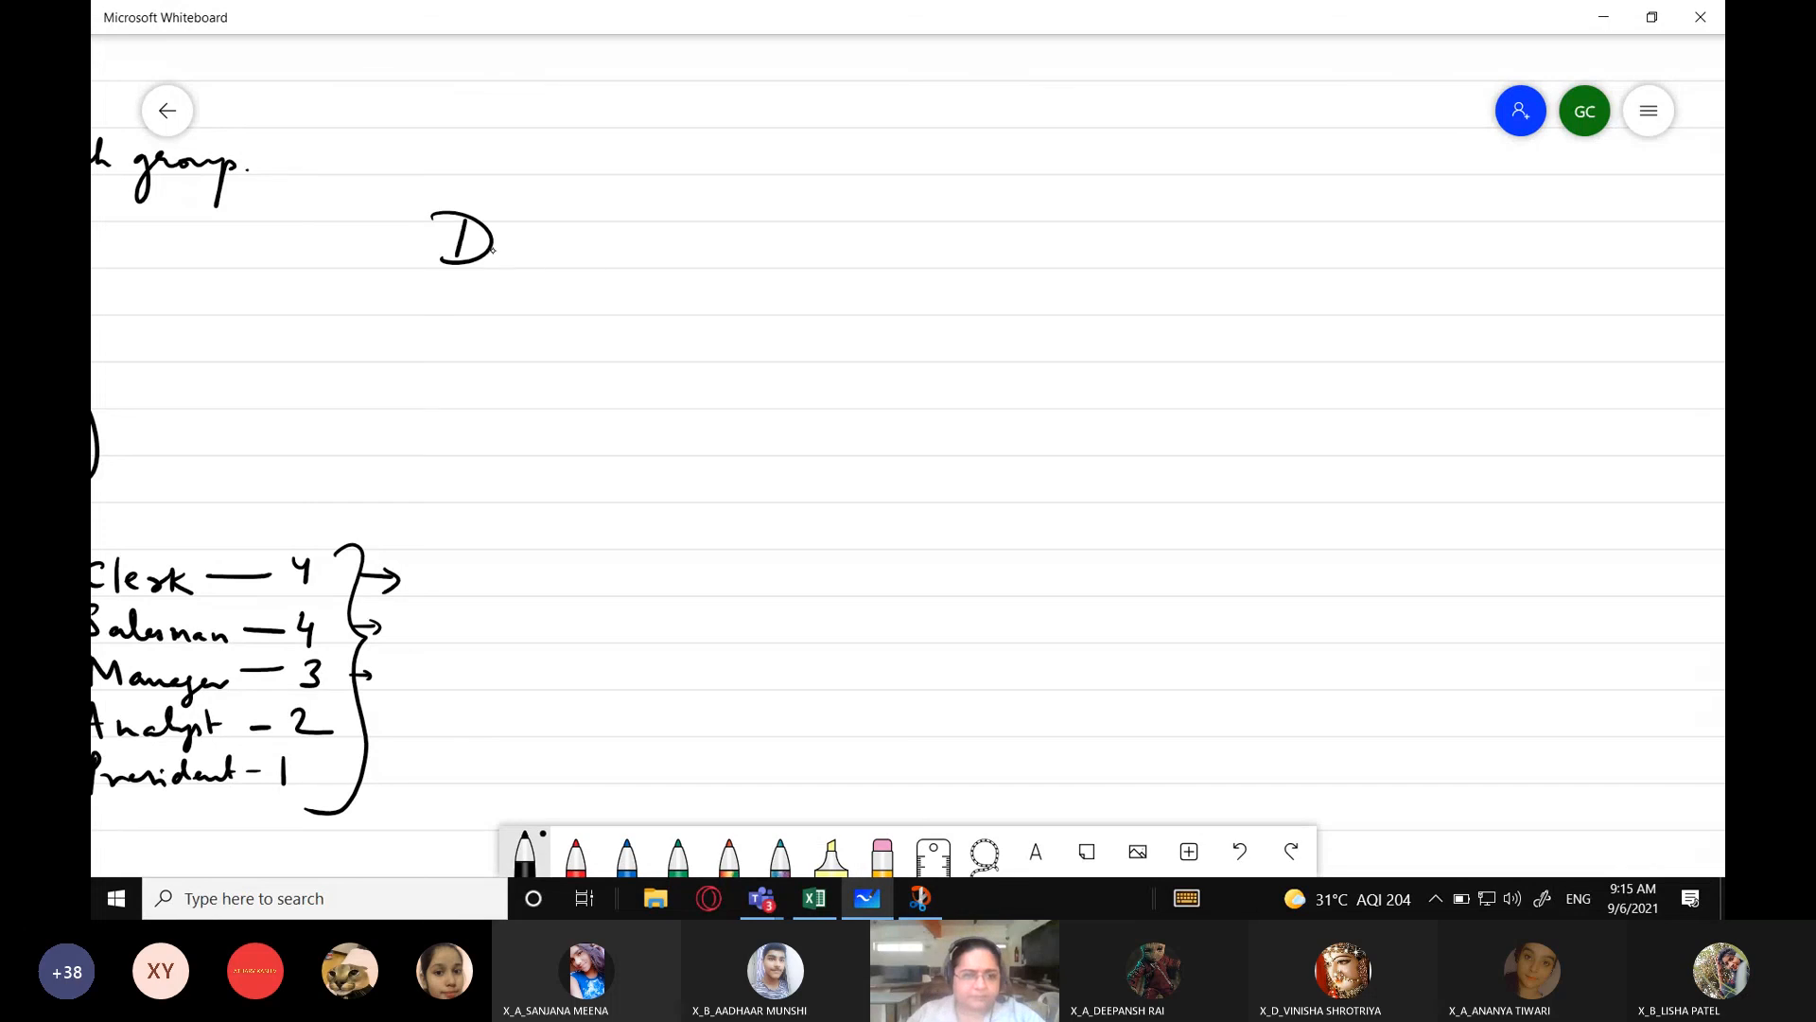
pyautogui.moveTo(530, 225); pyautogui.dragTo(511, 296)
pyautogui.moveTo(556, 230)
pyautogui.mouseDown()
pyautogui.moveTo(537, 296)
pyautogui.moveTo(622, 261)
pyautogui.mouseUp()
pyautogui.moveTo(631, 219); pyautogui.dragTo(627, 264)
pyautogui.moveTo(721, 221)
pyautogui.mouseDown()
pyautogui.moveTo(683, 264)
pyautogui.moveTo(734, 264)
pyautogui.mouseUp()
pyautogui.moveTo(747, 224)
pyautogui.mouseDown()
pyautogui.moveTo(743, 261)
pyautogui.moveTo(806, 223)
pyautogui.moveTo(823, 250)
pyautogui.moveTo(1009, 269)
pyautogui.mouseUp()
pyautogui.moveTo(1058, 257); pyautogui.dragTo(1105, 295)
pyautogui.click(1128, 265)
pyautogui.moveTo(1171, 229)
pyautogui.mouseDown()
pyautogui.moveTo(1173, 247)
pyautogui.moveTo(1200, 236)
pyautogui.mouseUp()
pyautogui.moveTo(1205, 254)
pyautogui.mouseDown()
pyautogui.moveTo(1205, 269)
pyautogui.moveTo(1281, 264)
pyautogui.moveTo(1317, 235)
pyautogui.mouseUp()
pyautogui.moveTo(1331, 251); pyautogui.dragTo(1334, 235)
# Step: Handwrite "How much profit?" below the first line and add check marks above "Sale Price" and "Units sold"
pyautogui.moveTo(711, 314)
pyautogui.mouseDown()
pyautogui.moveTo(698, 362)
pyautogui.moveTo(737, 323)
pyautogui.moveTo(886, 356)
pyautogui.moveTo(944, 397)
pyautogui.mouseUp()
pyautogui.click(1012, 346)
pyautogui.moveTo(944, 352); pyautogui.dragTo(1051, 363)
pyautogui.click(1037, 381)
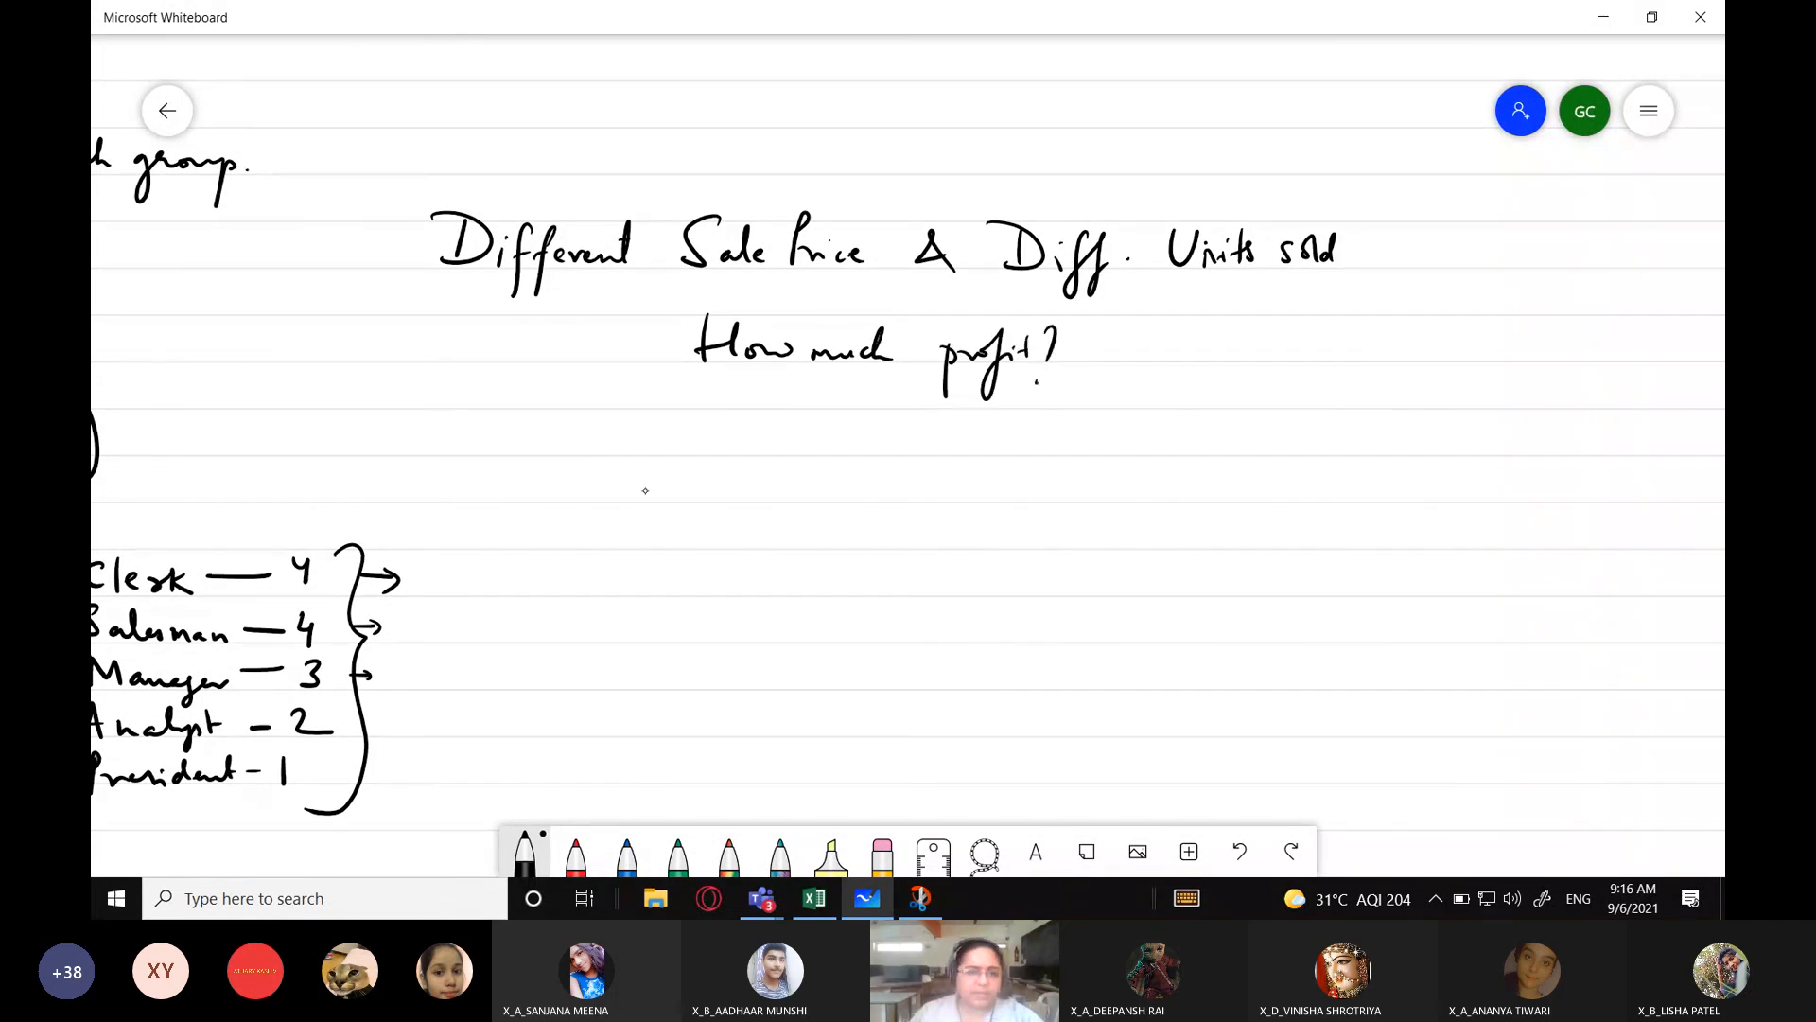
pyautogui.moveTo(752, 193); pyautogui.dragTo(861, 154)
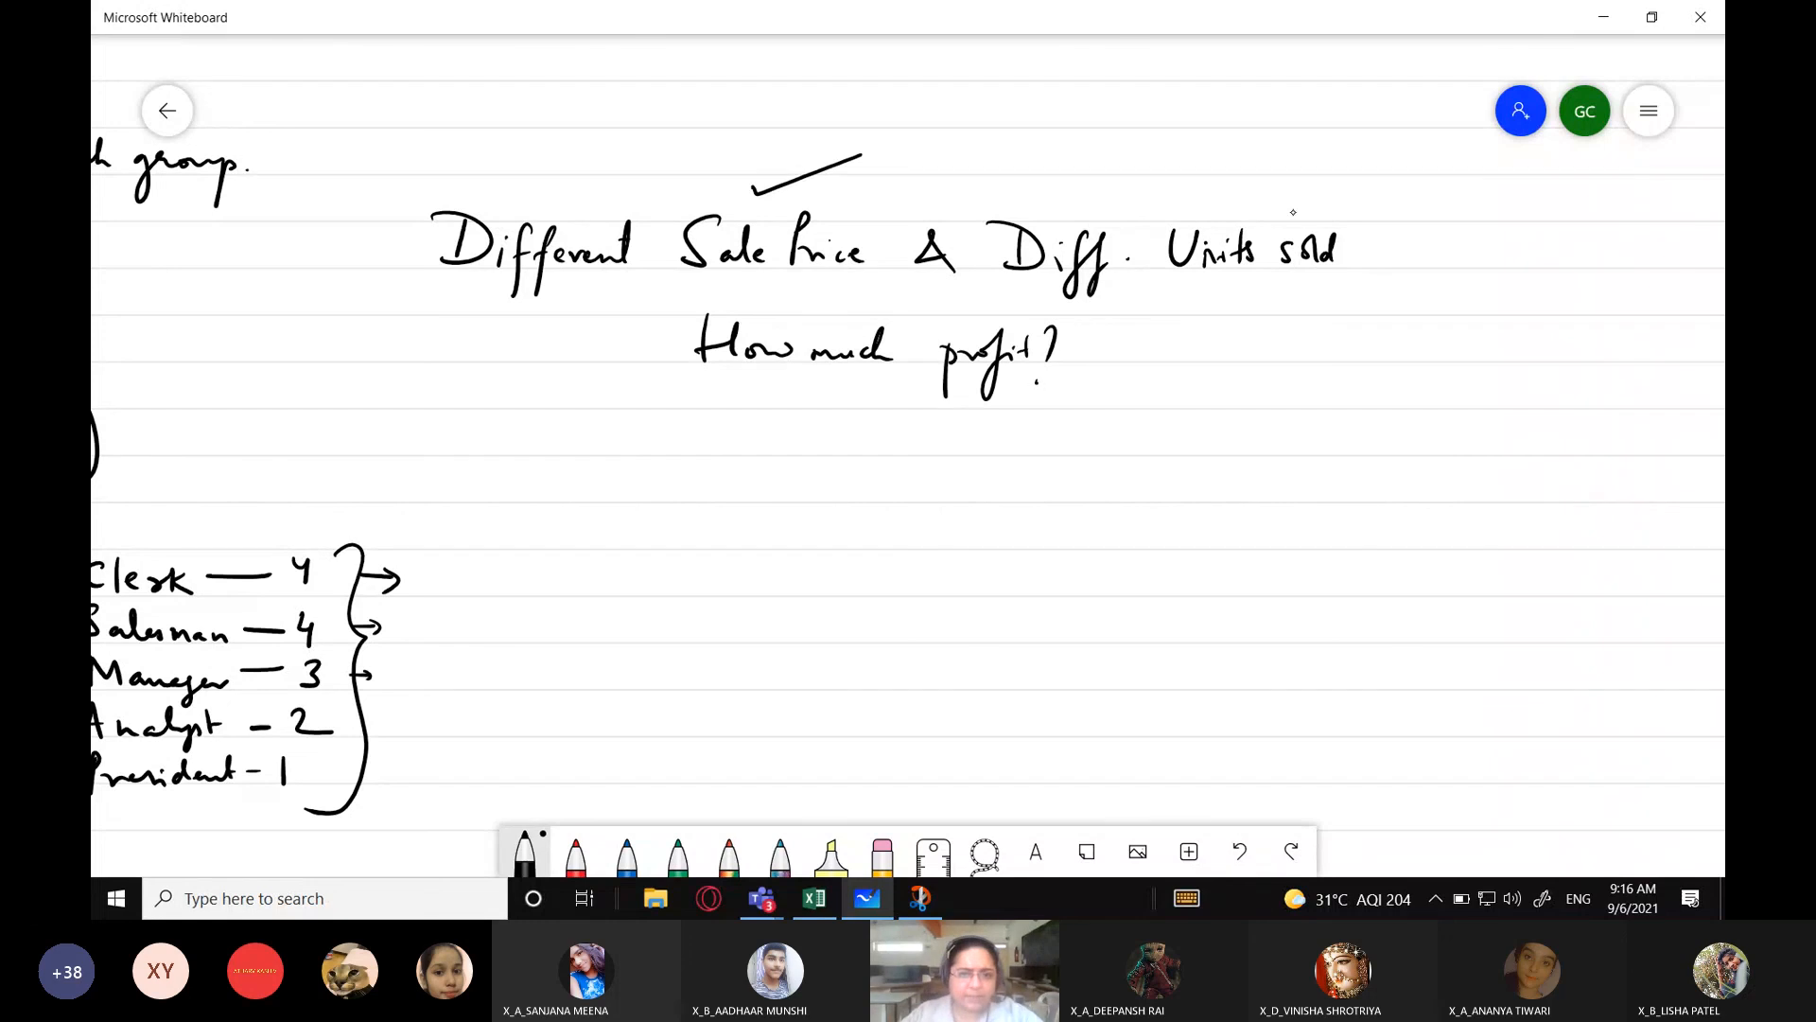
pyautogui.moveTo(1251, 212); pyautogui.dragTo(1348, 174)
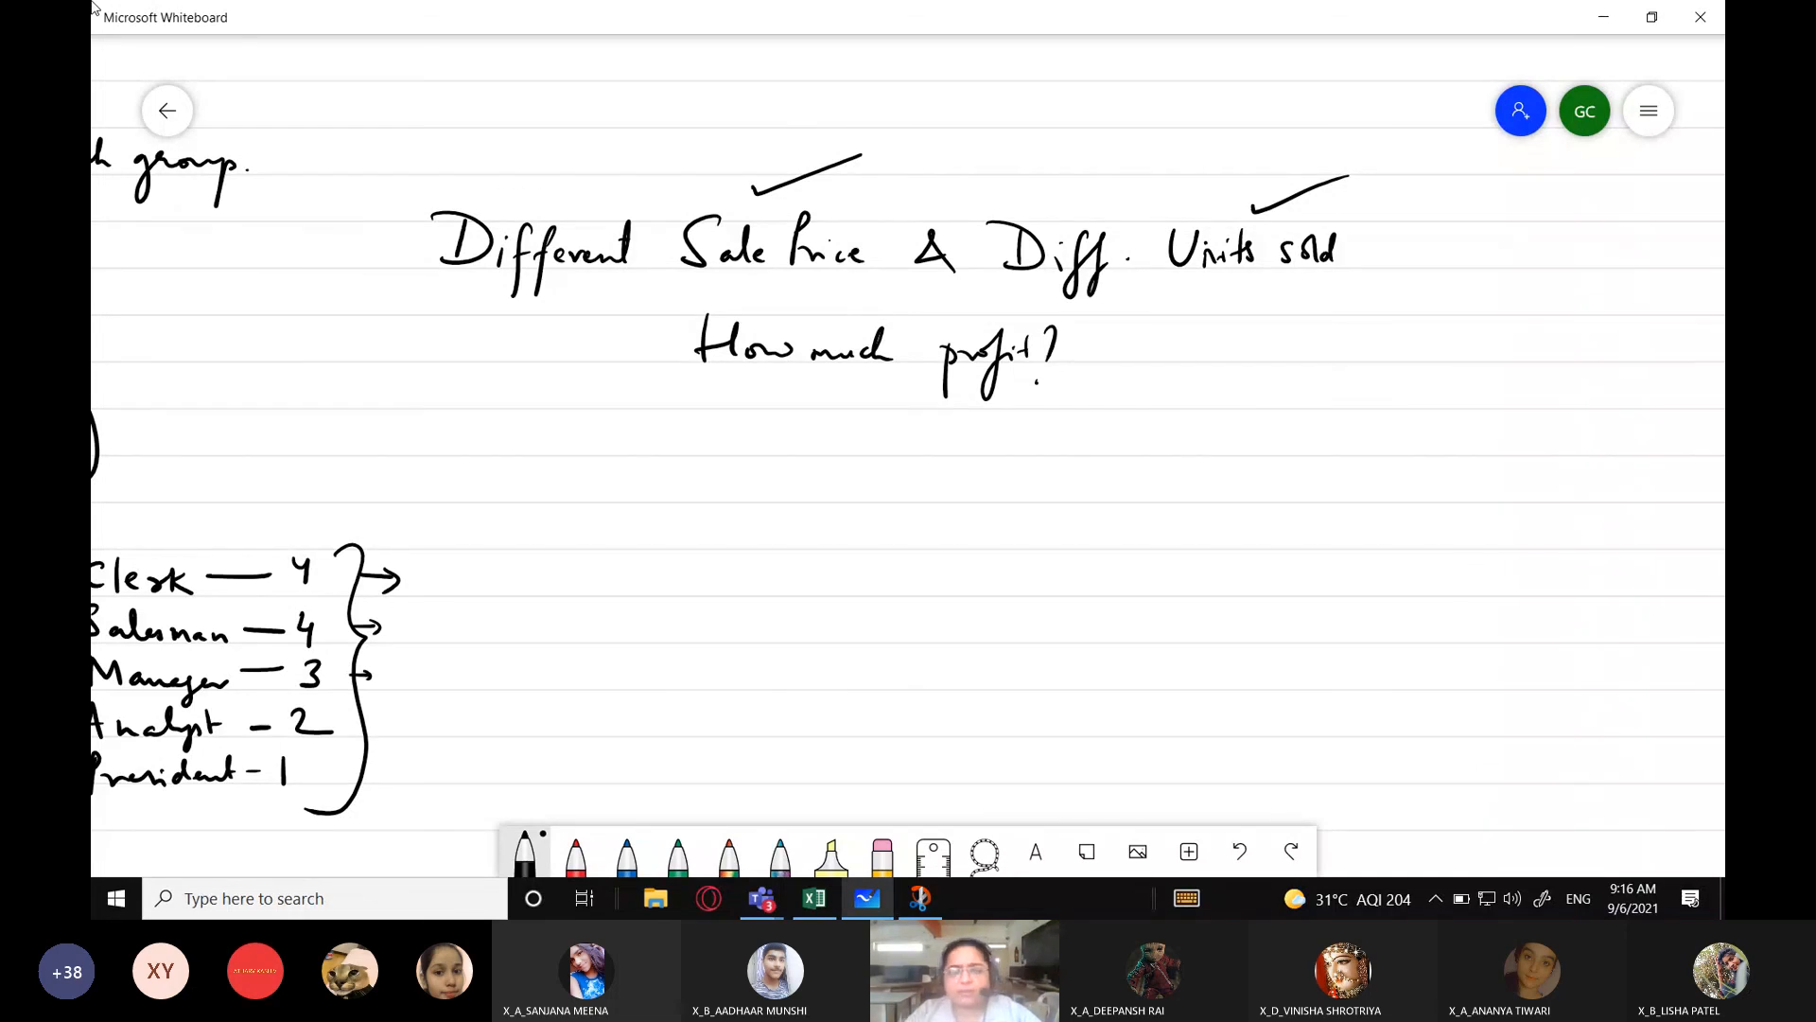
# Step: Switch back to Excel and clear the whole Units sold, Tot. Profit and Per Unit Profit table starting at H6
pyautogui.hotkey('alt', 'Tab')
pyautogui.click(841, 324)
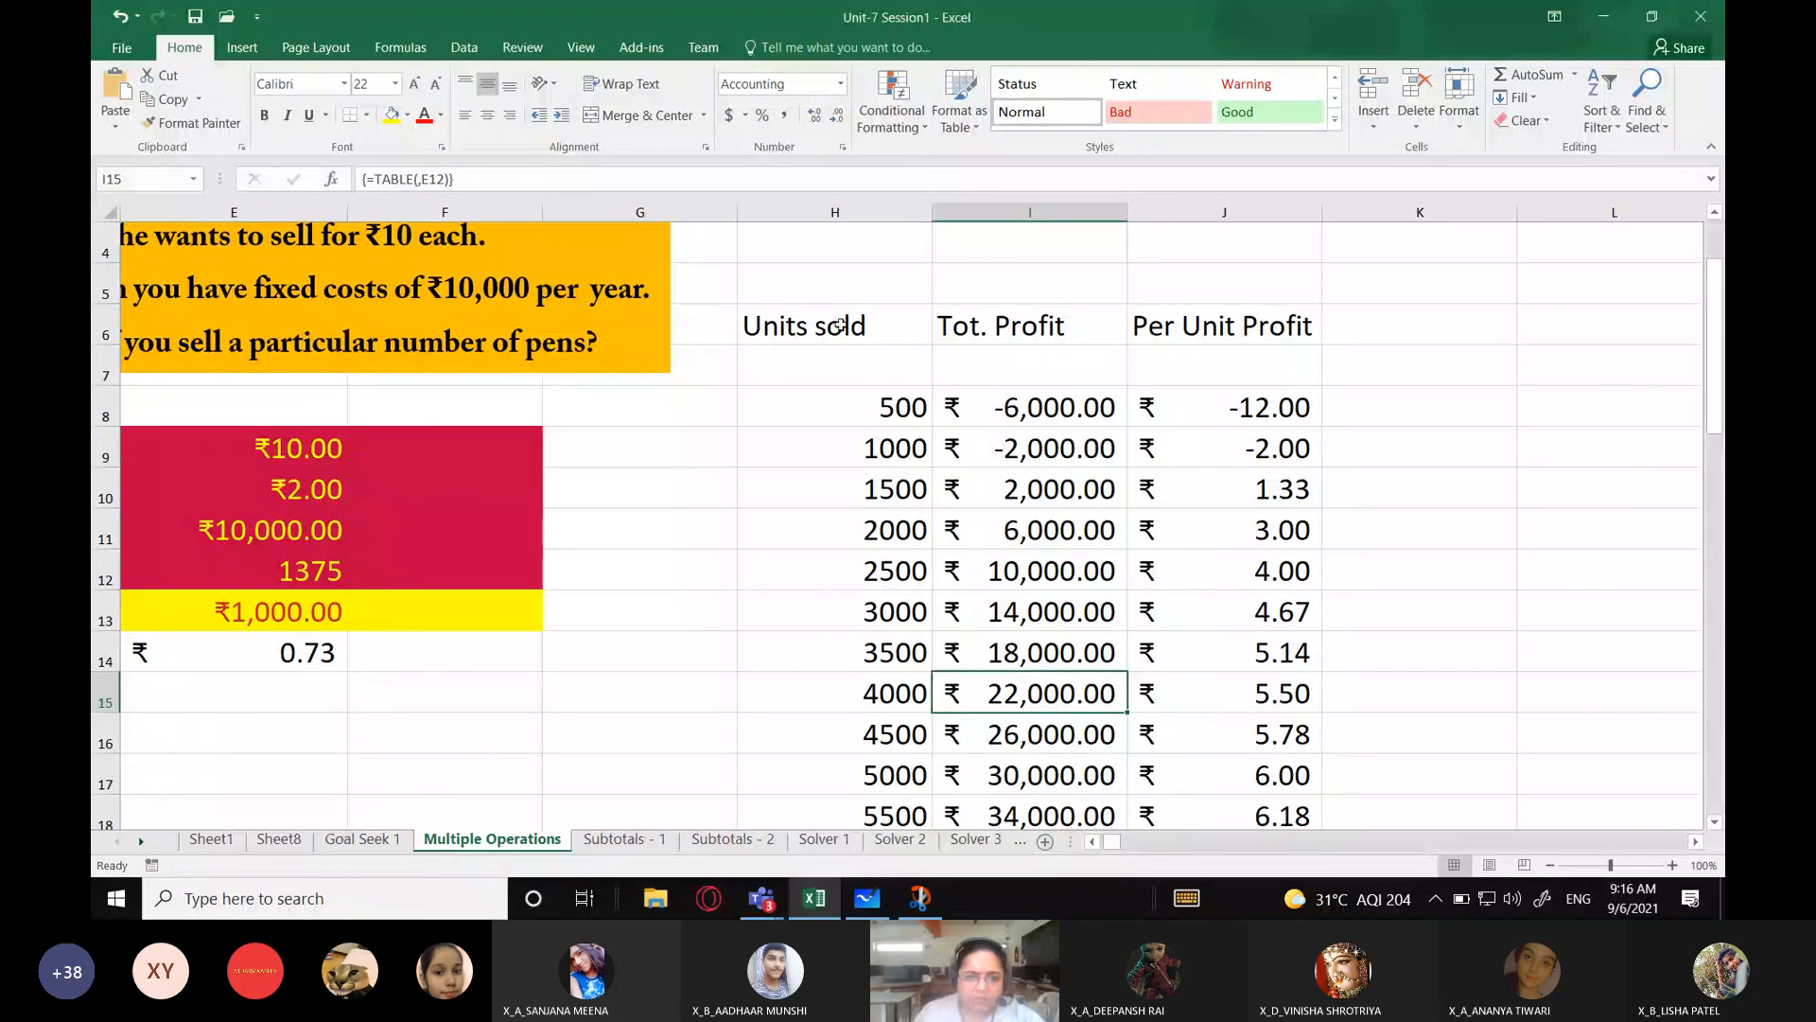
pyautogui.moveTo(841, 325); pyautogui.dragTo(1251, 798)
pyautogui.press('Delete')
pyautogui.scroll(2, 1250, 794)
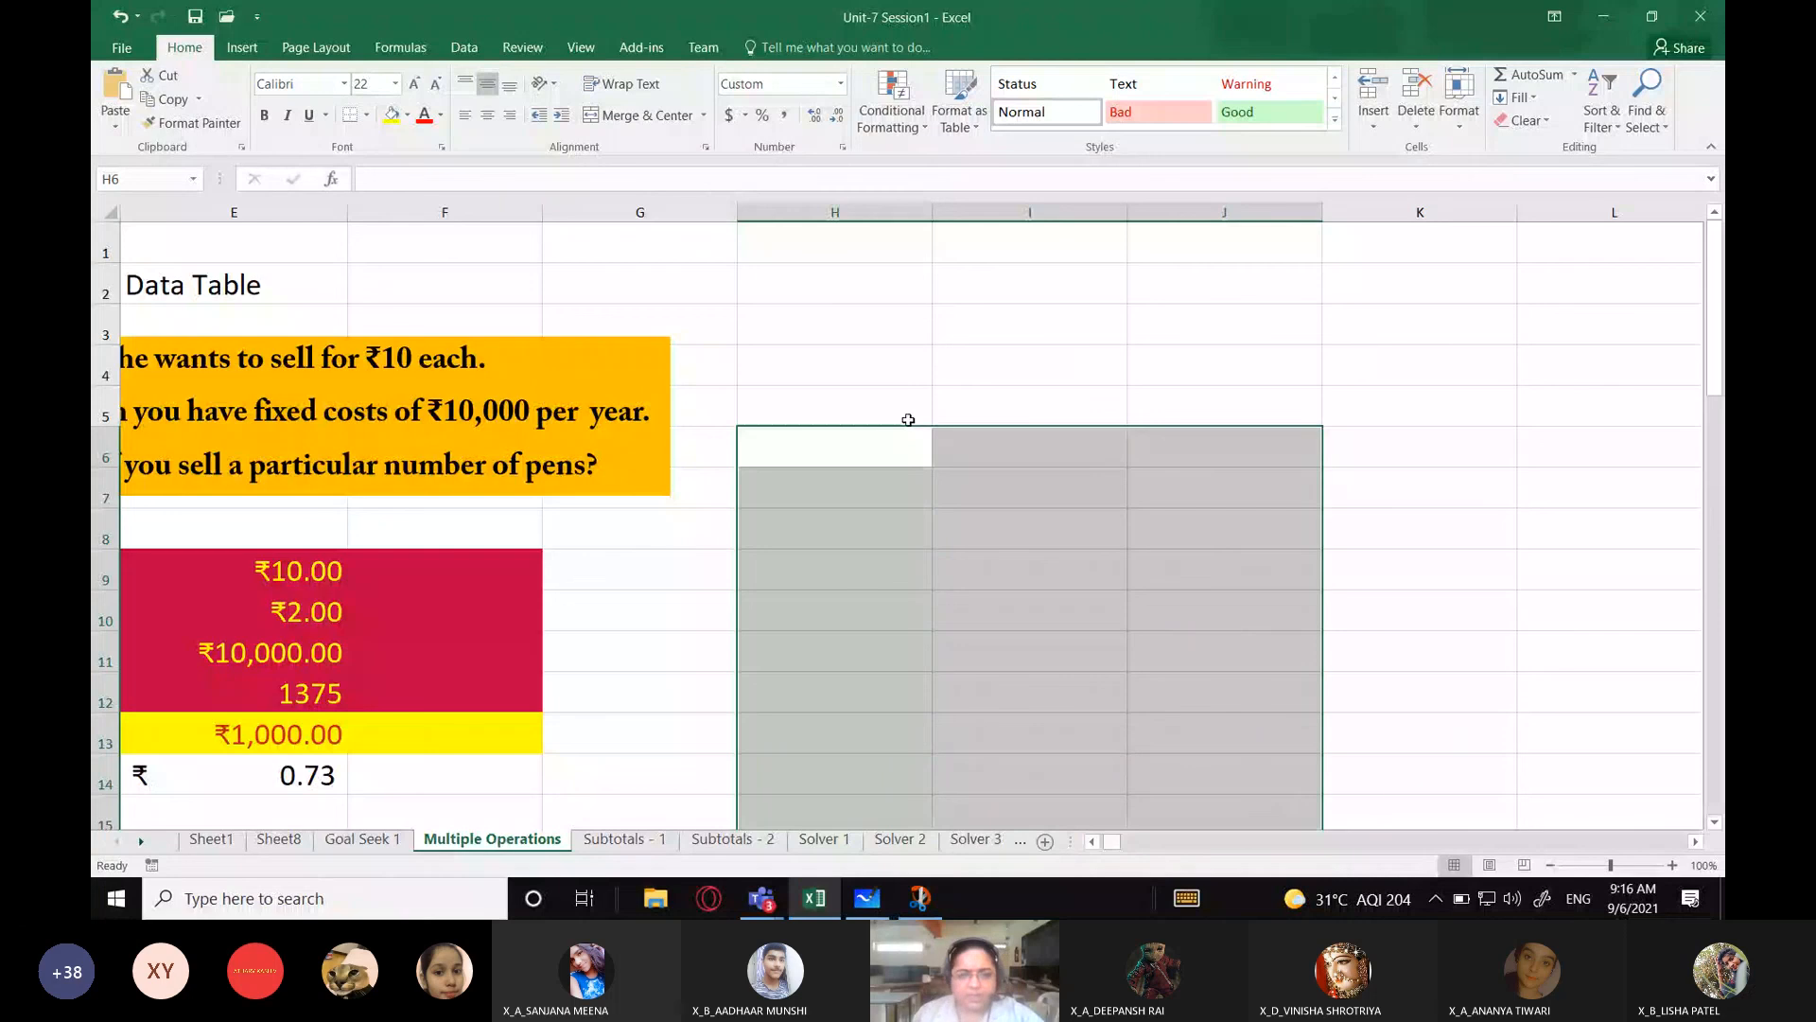
# Step: Enter the heading "Units sold" in cell H6
pyautogui.click(1006, 445)
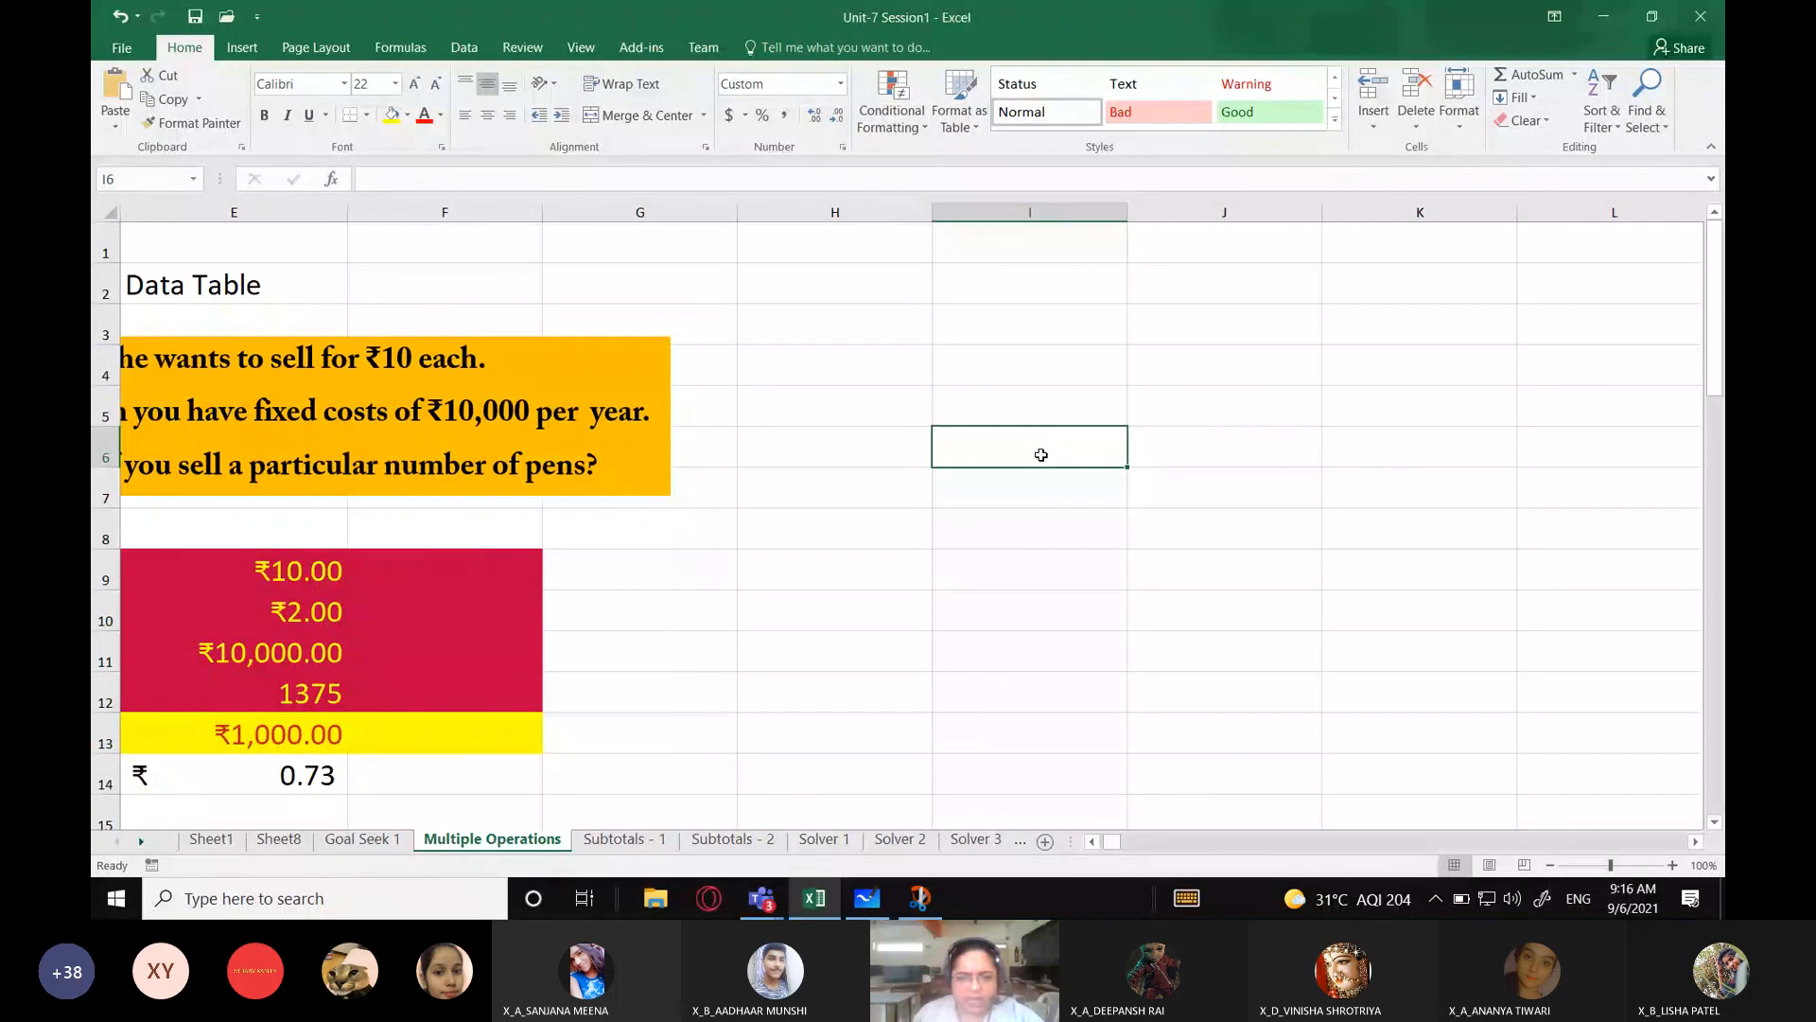
pyautogui.click(814, 459)
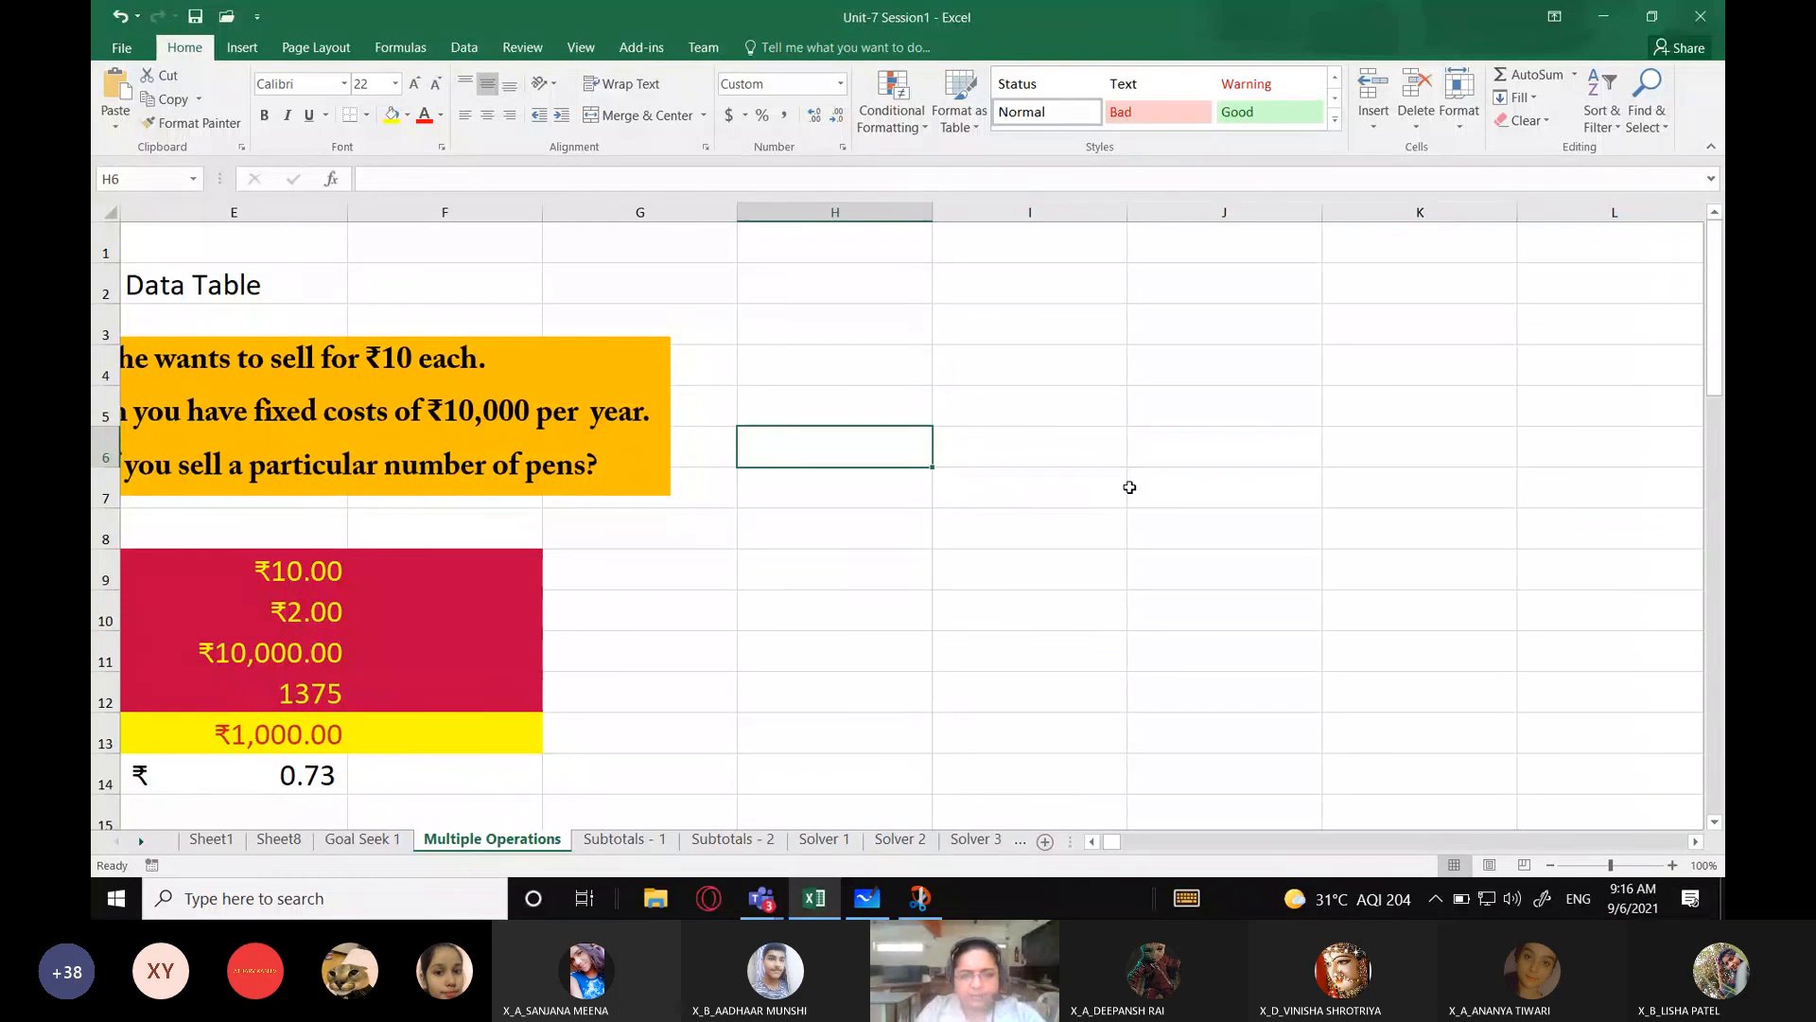
pyautogui.write('Unit')
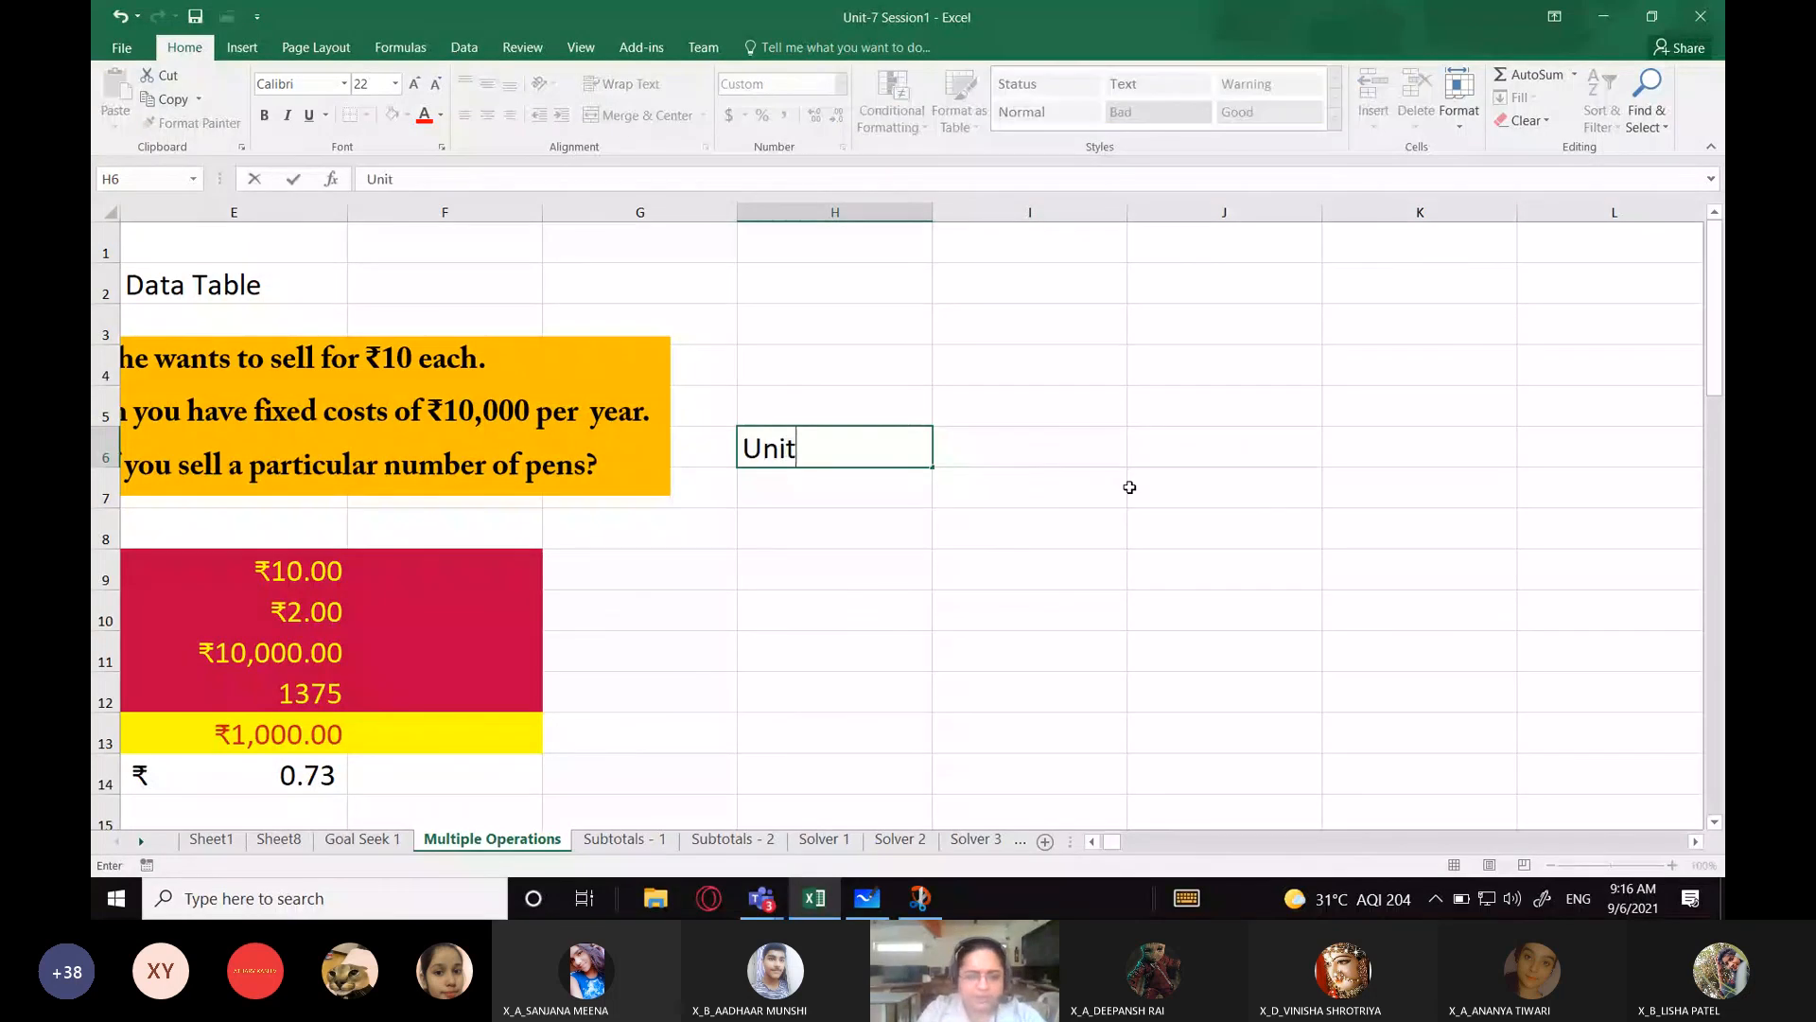
pyautogui.write('s sold')
pyautogui.press('Return')
pyautogui.press('Return')
pyautogui.press('Return')
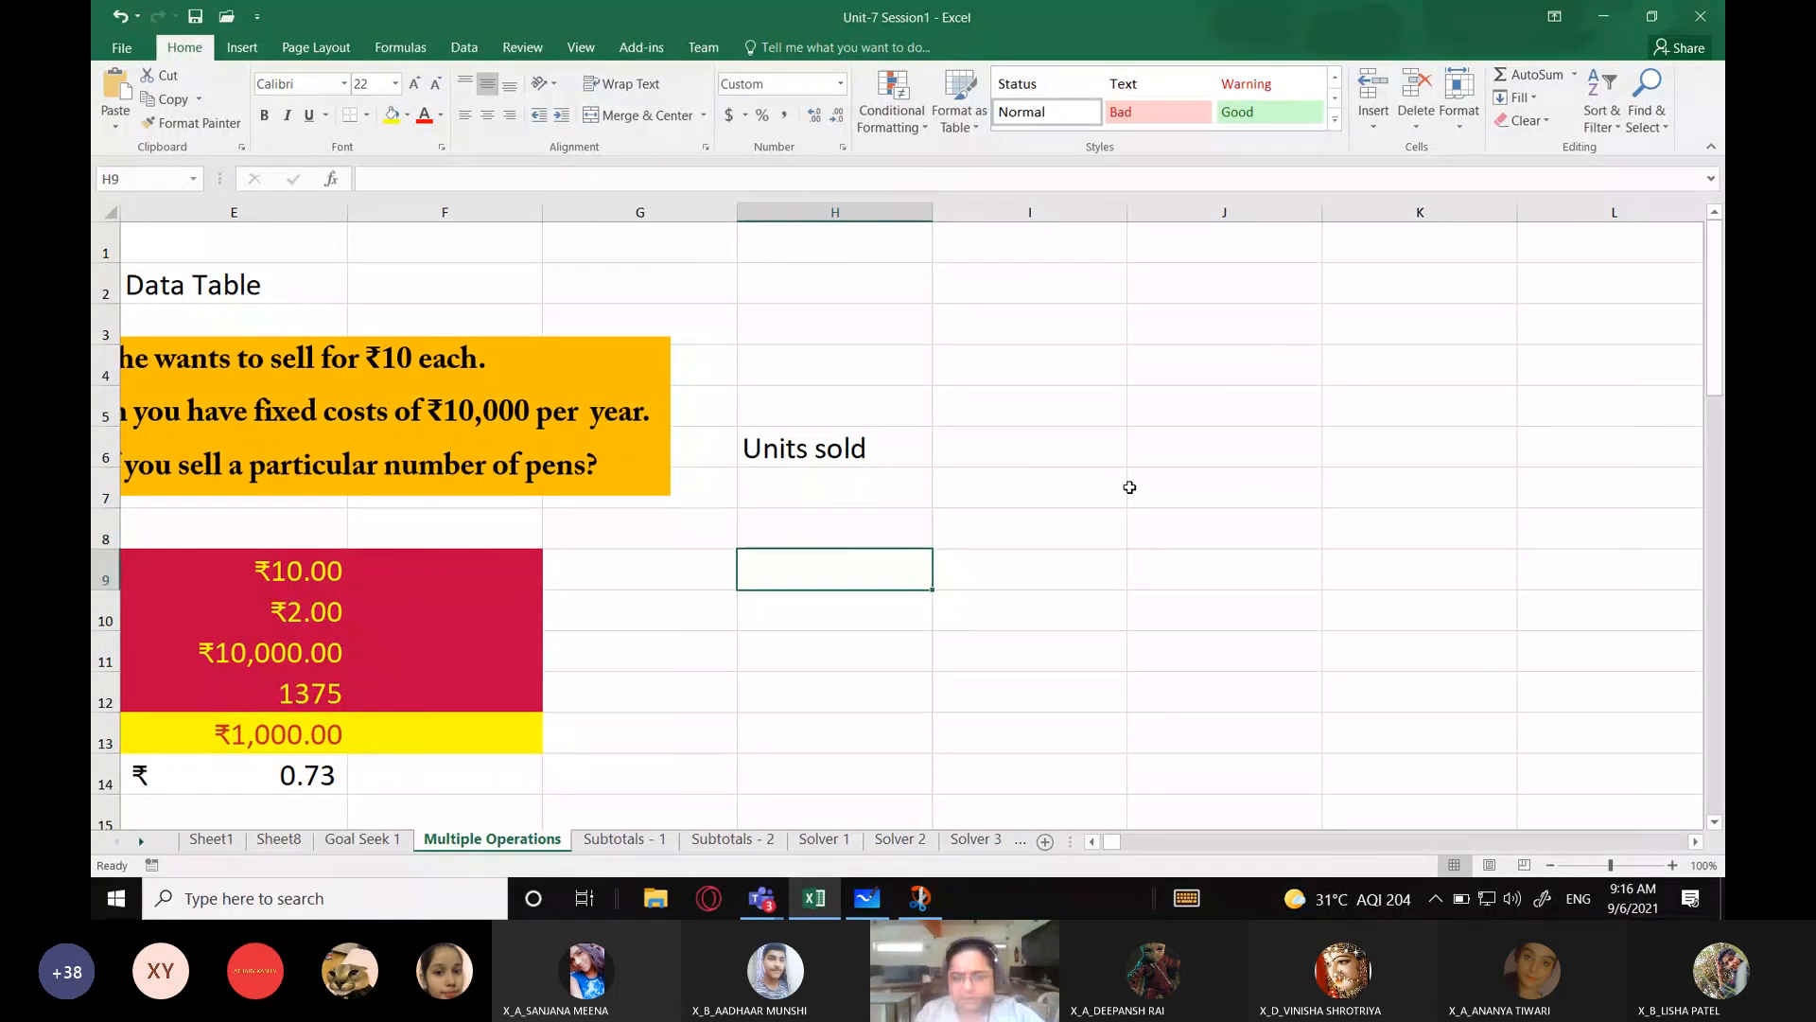
# Step: Fill H9:H20 with units sold from 500 to 6000 in steps of 500
pyautogui.write('500')
pyautogui.press('Return')
pyautogui.write('1000')
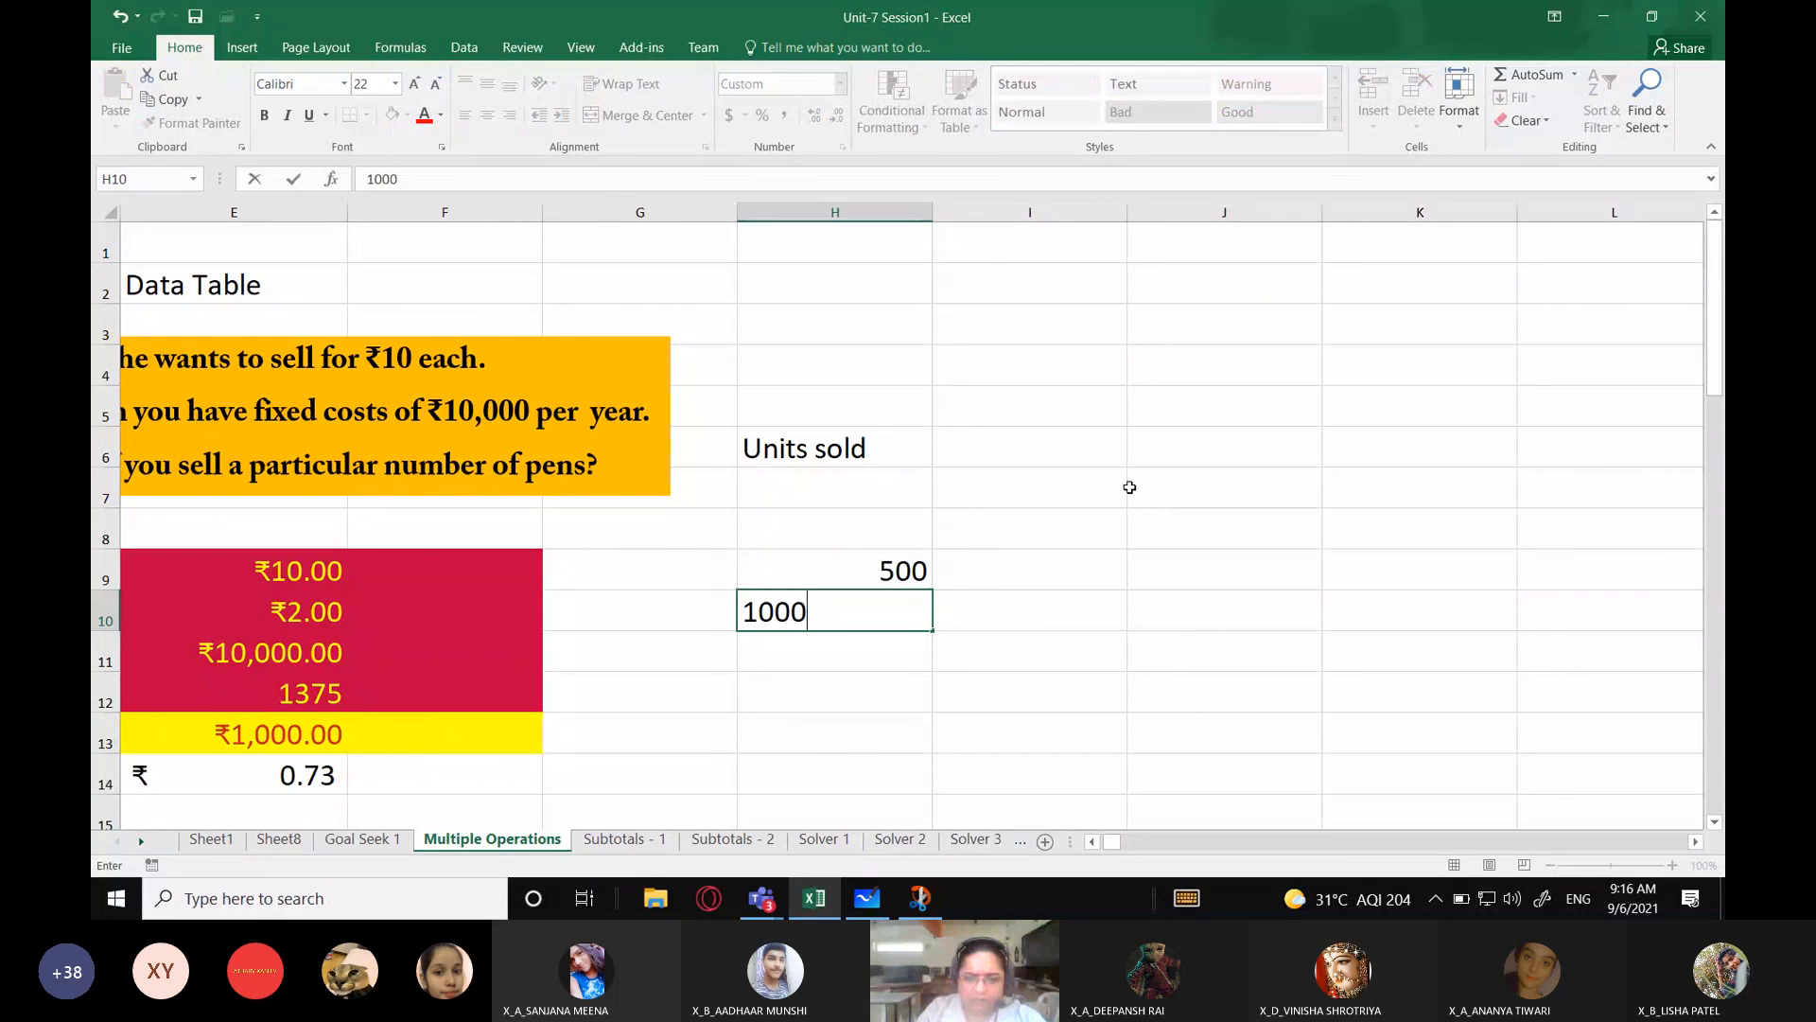
pyautogui.press('Return')
pyautogui.scroll(-2, 1104, 495)
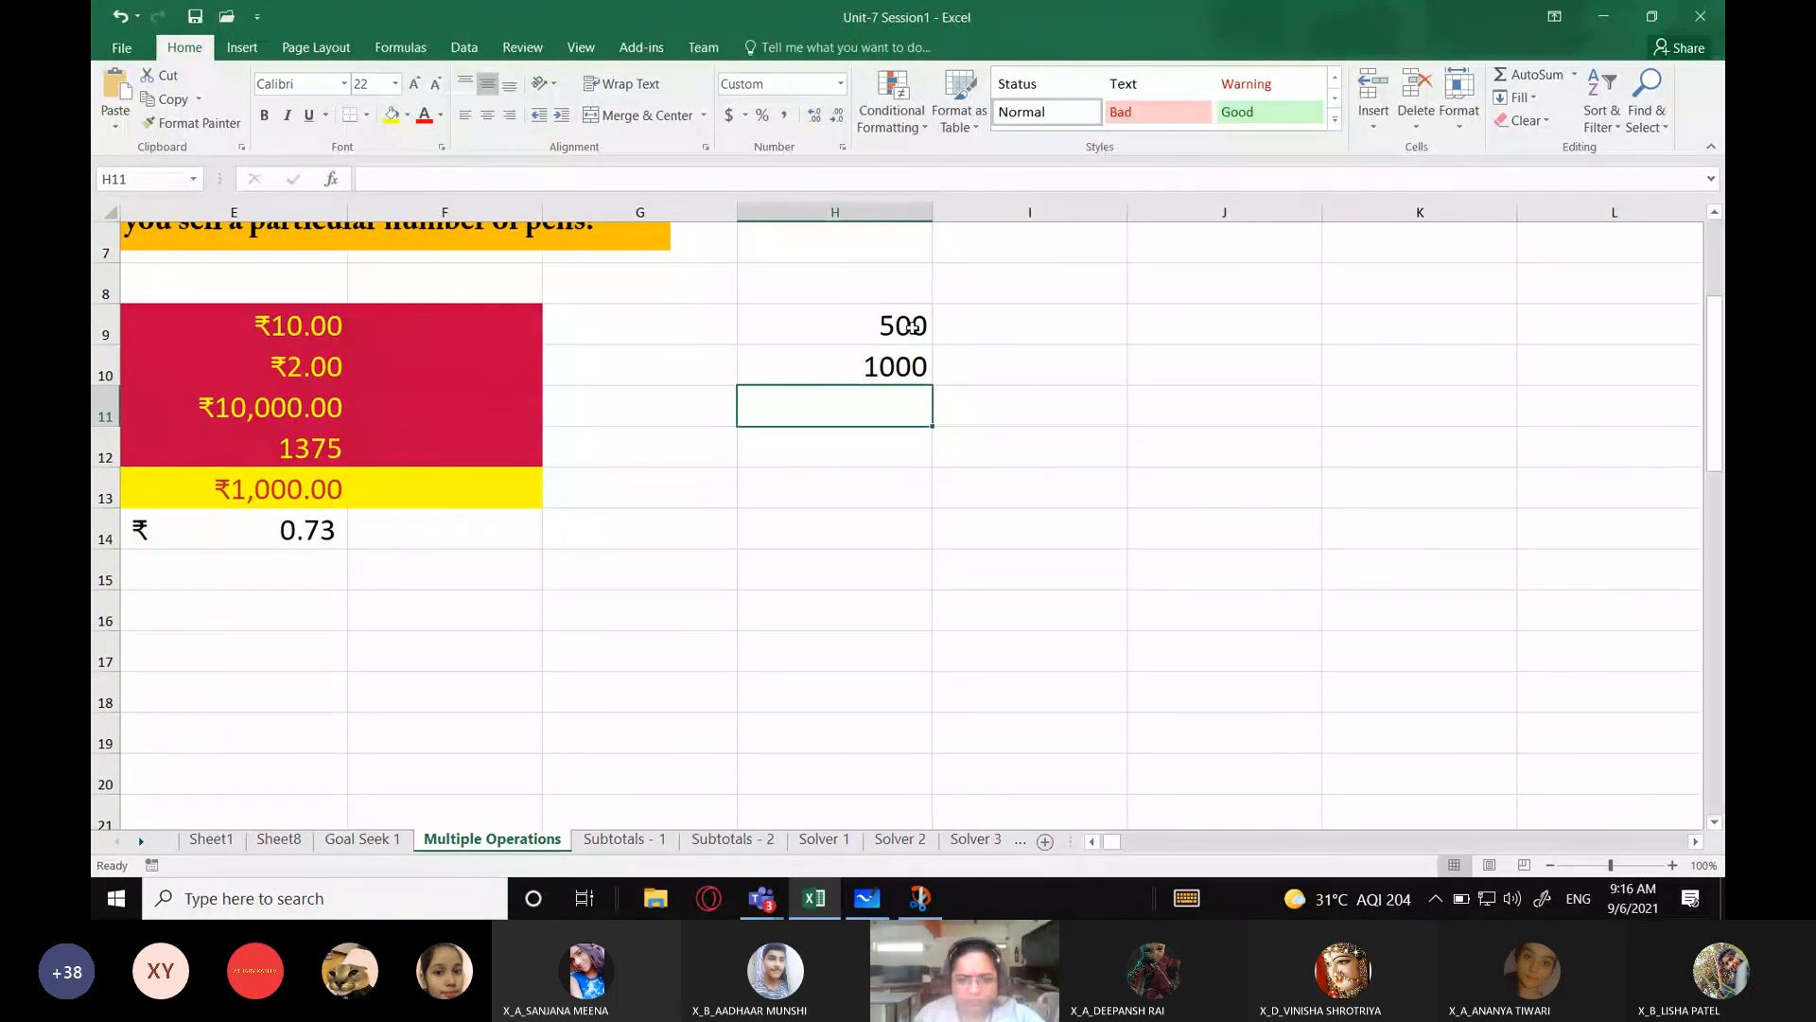
pyautogui.moveTo(921, 325); pyautogui.dragTo(868, 774)
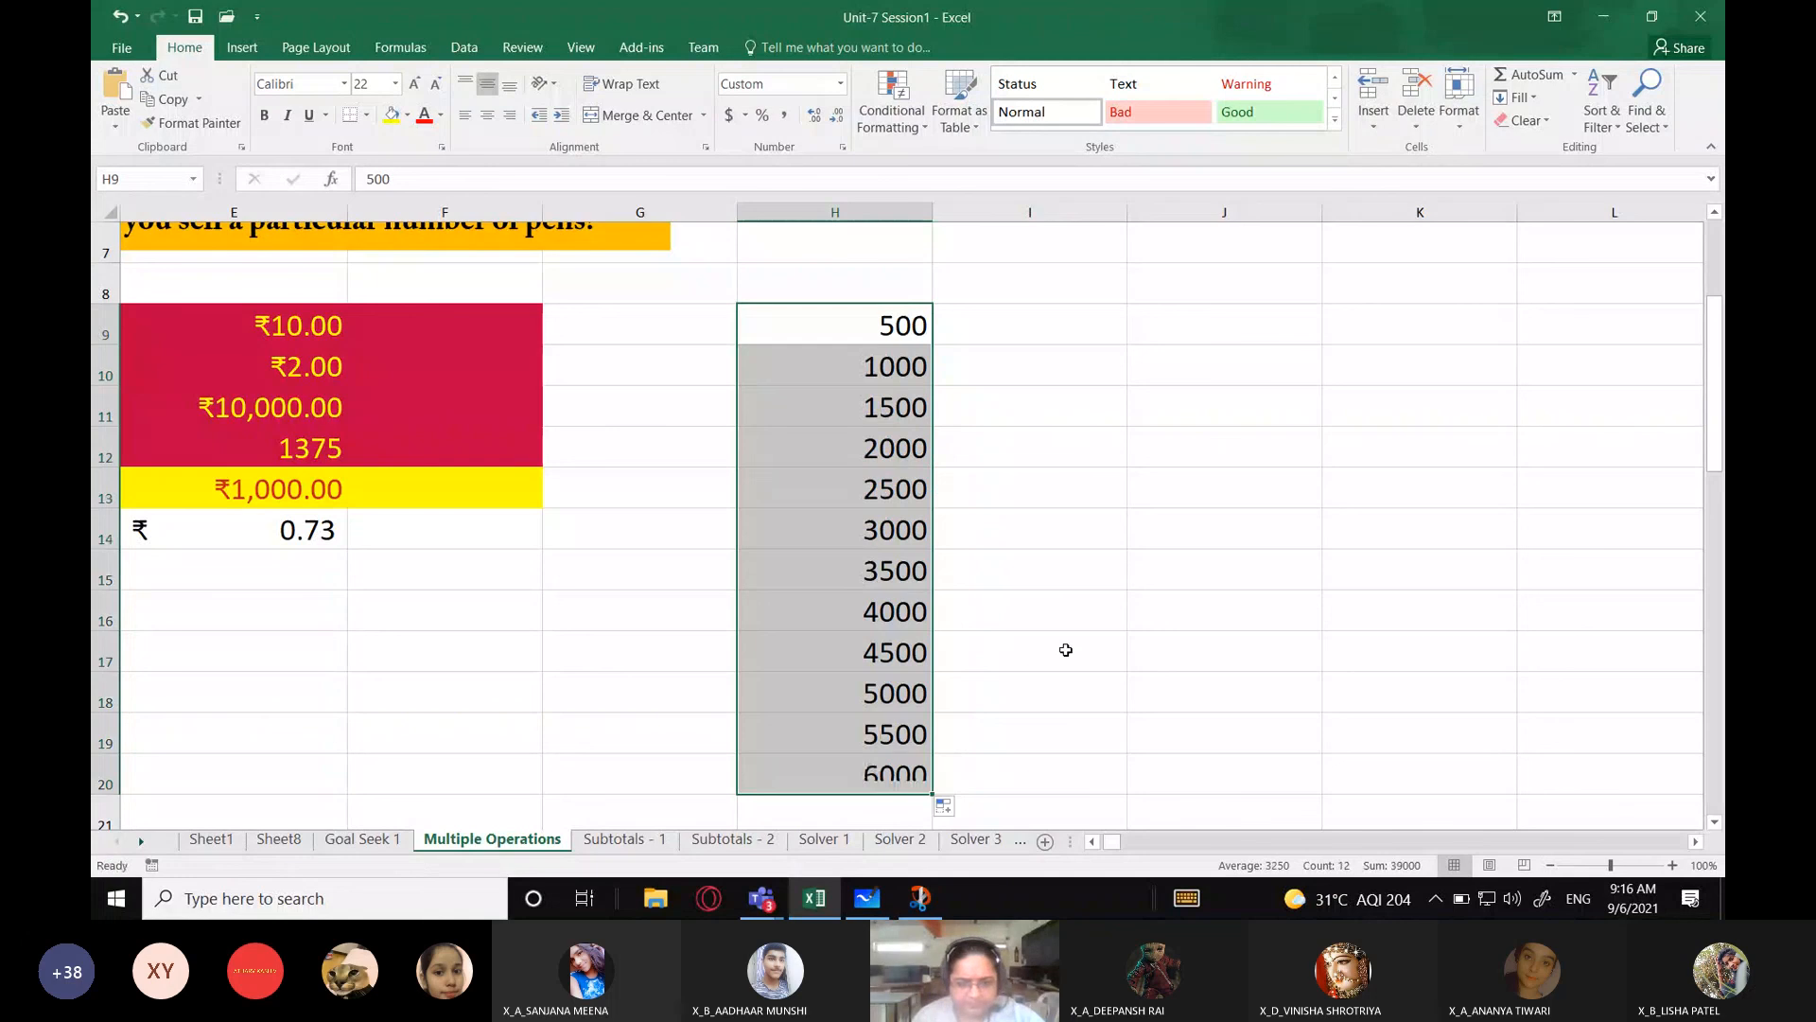
pyautogui.scroll(2, 1066, 650)
pyautogui.click(1010, 451)
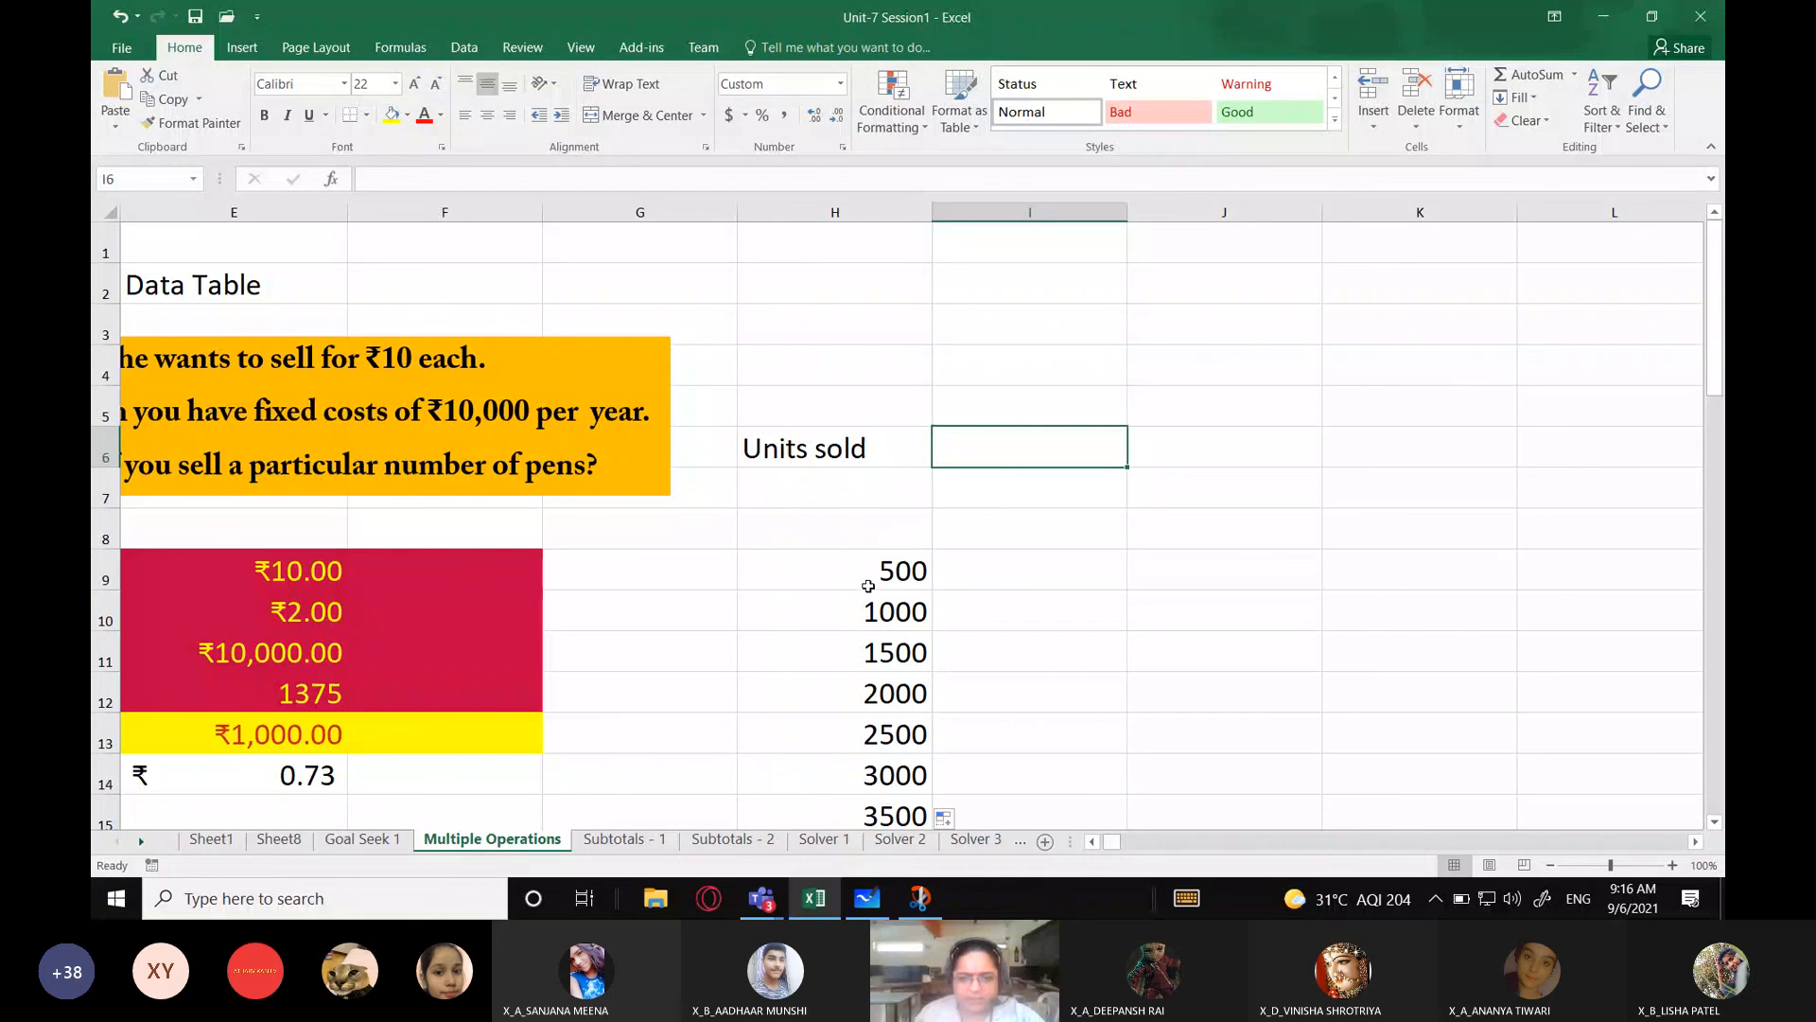
# Step: Enter the heading "Sale price" in cell G8
pyautogui.click(676, 530)
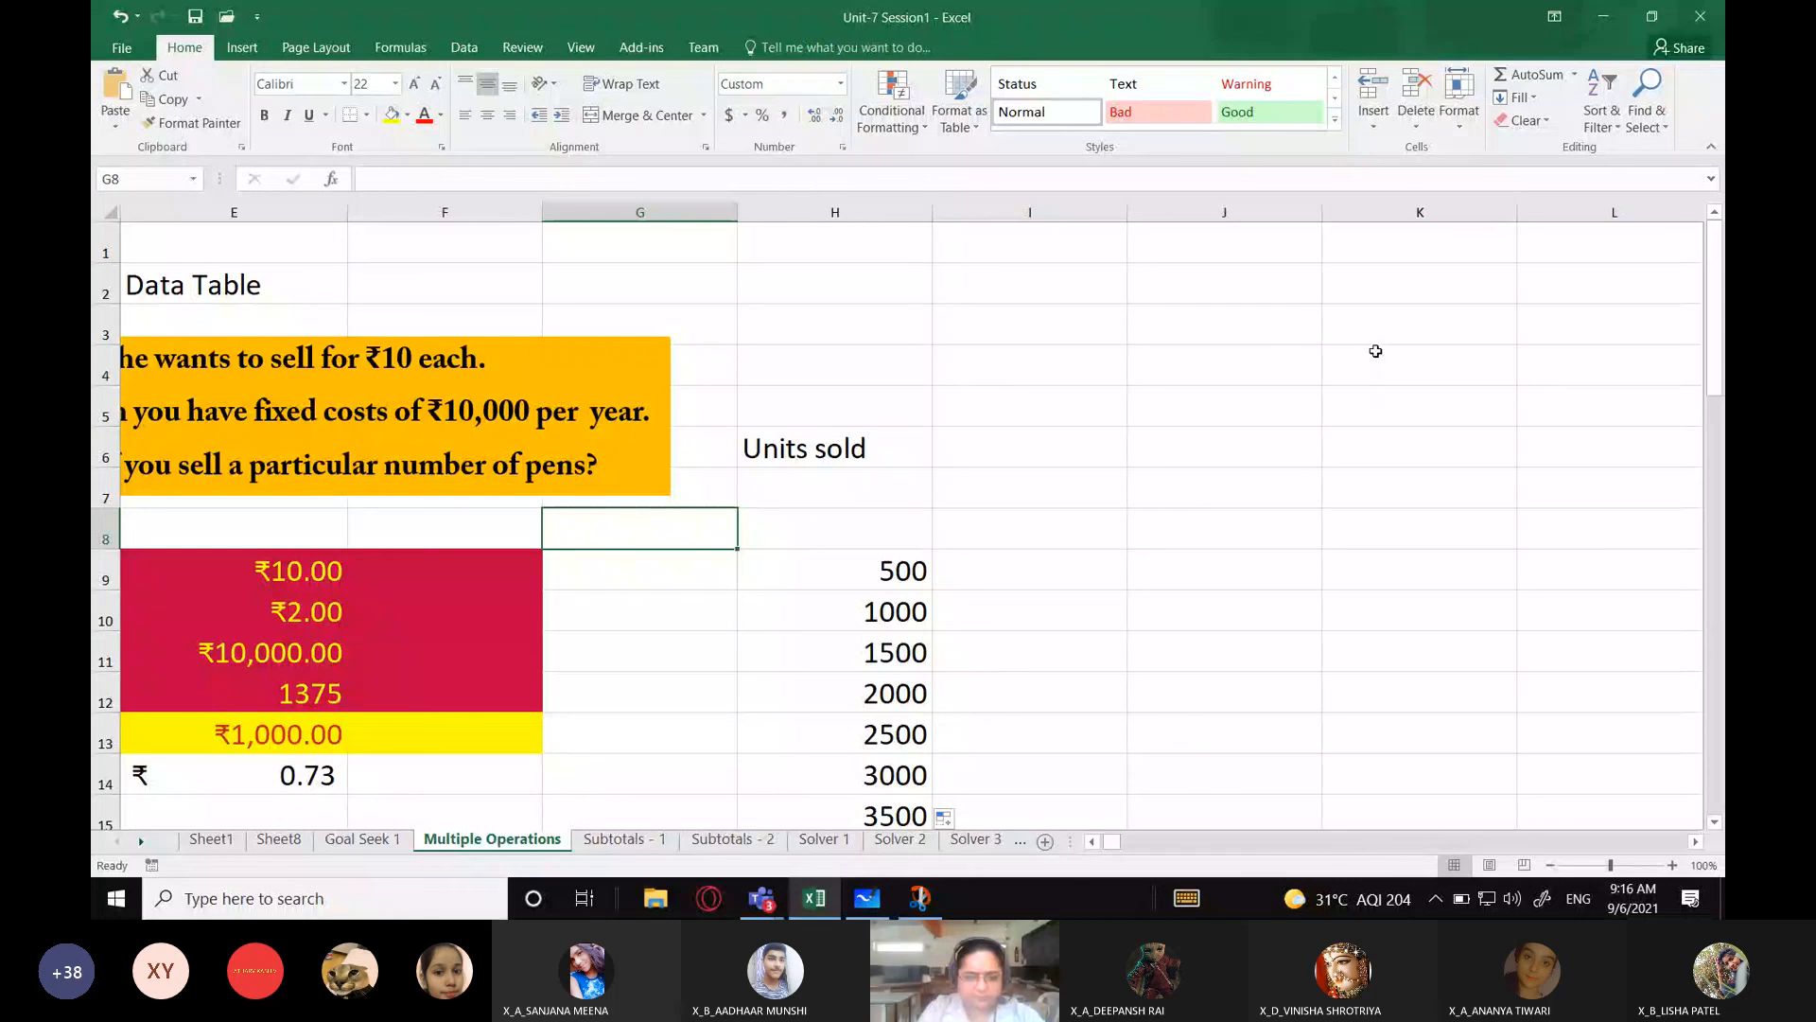
pyautogui.write('Sale price')
pyautogui.press('Tab')
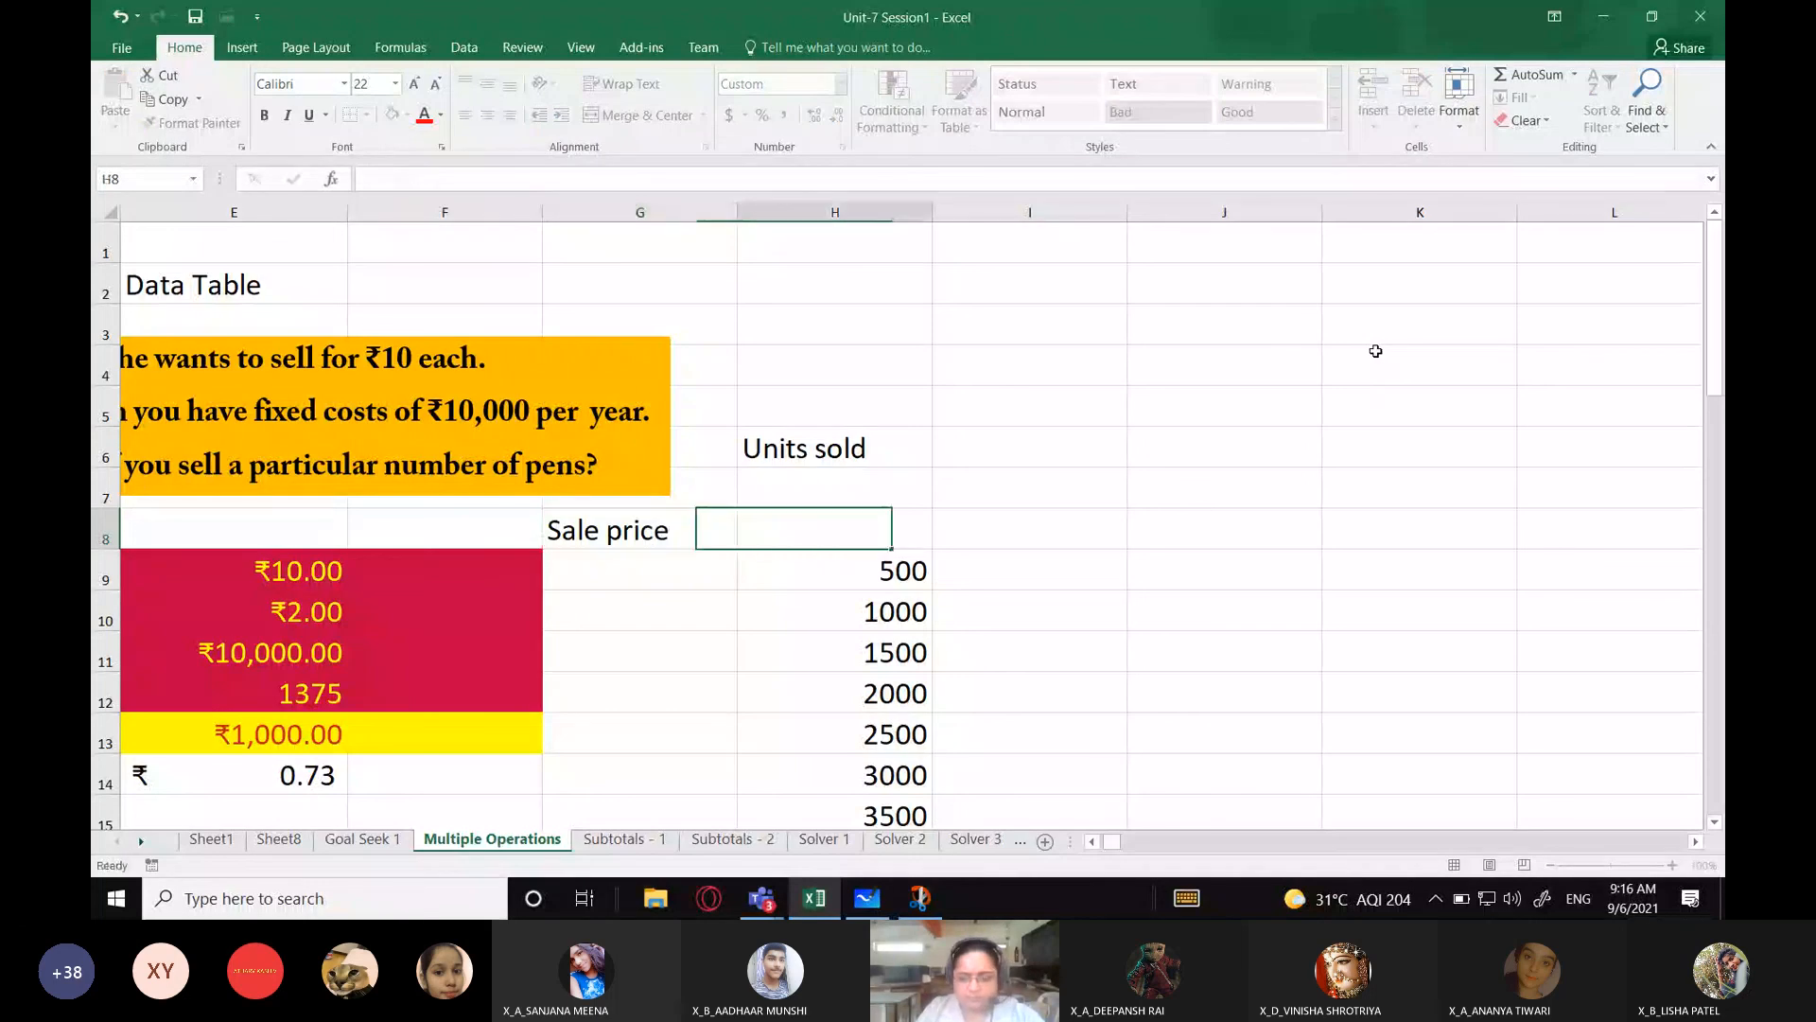
# Step: Enter the sale prices 10, 15 and 20 in cells I8 to K8
pyautogui.press('Tab')
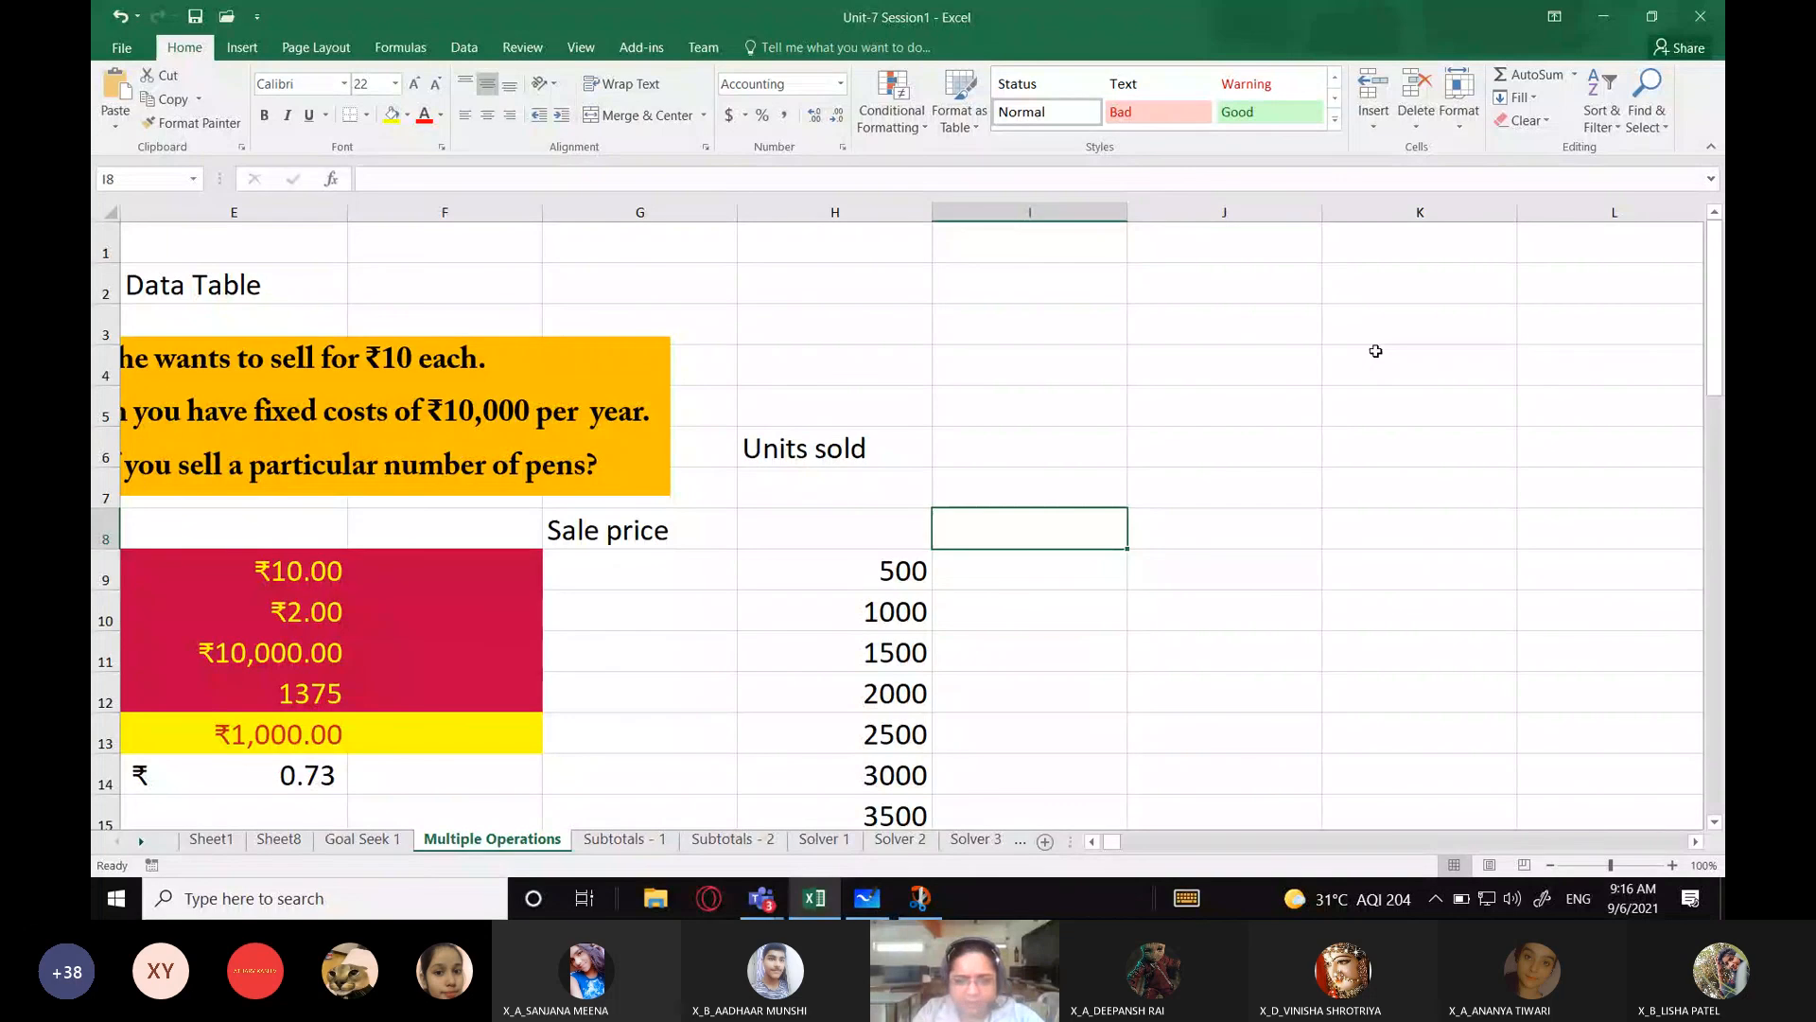
pyautogui.write('10')
pyautogui.press('Tab')
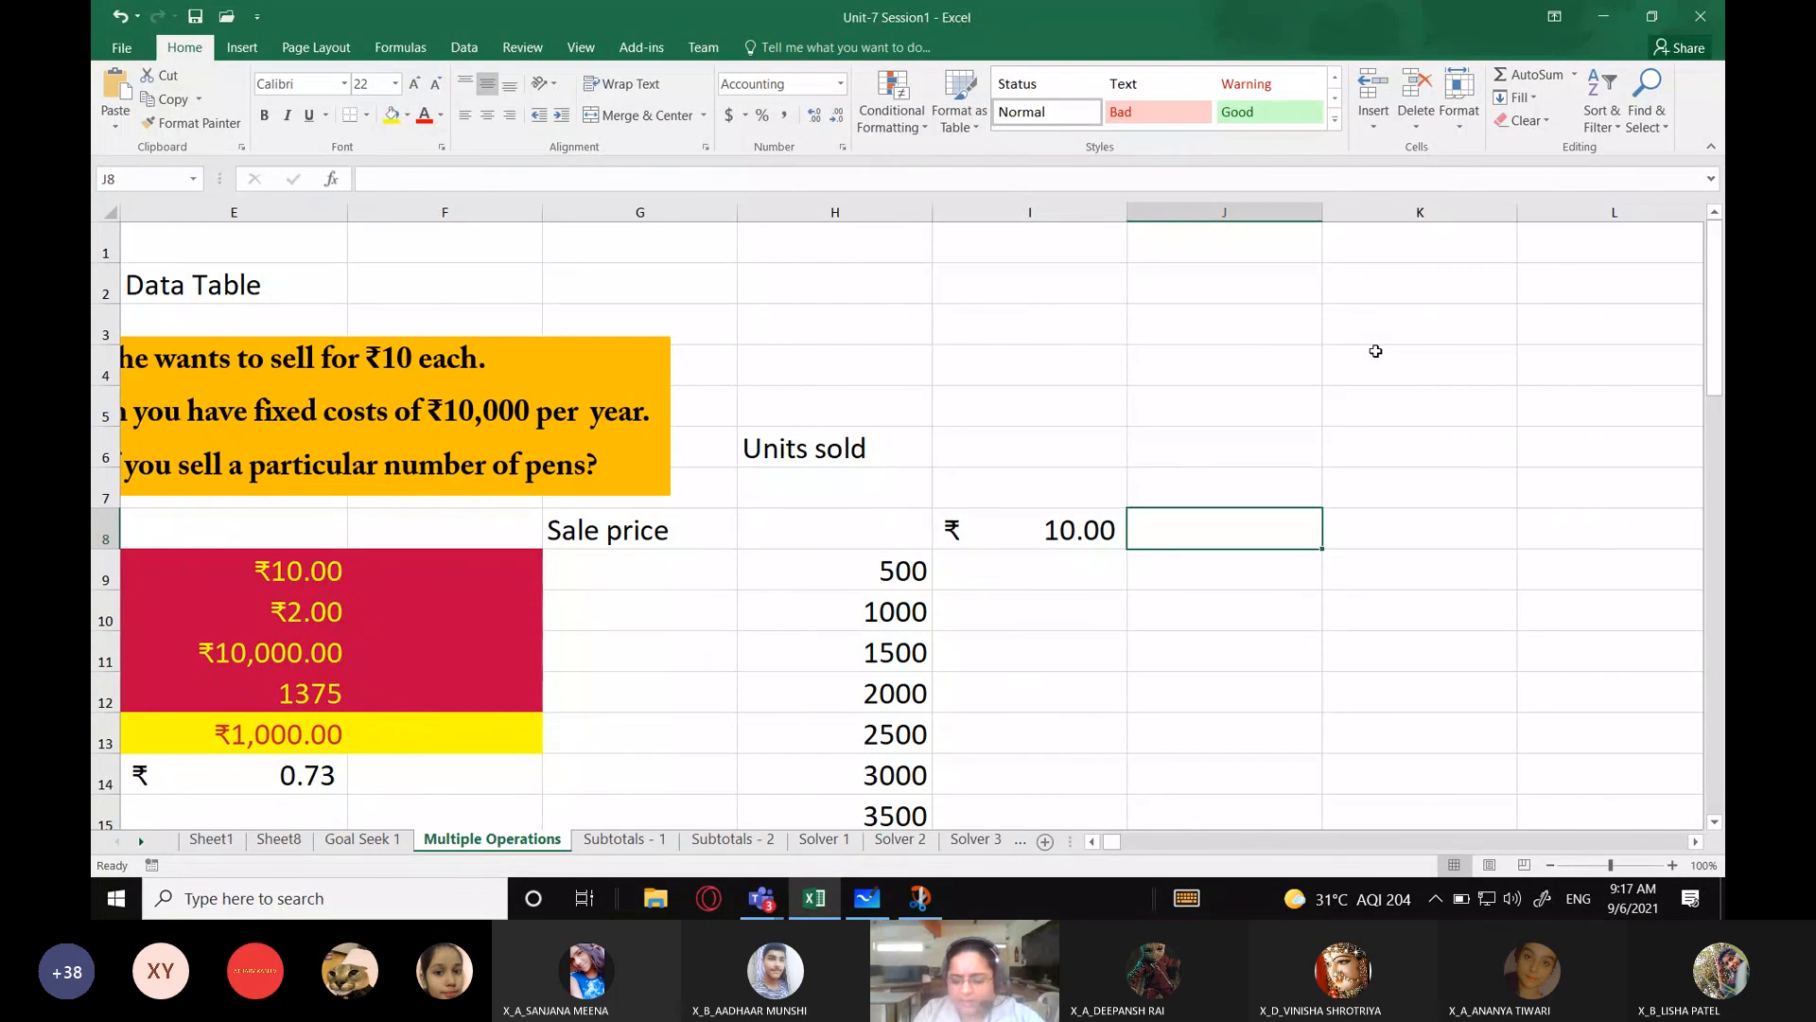
pyautogui.write('15')
pyautogui.press('Tab')
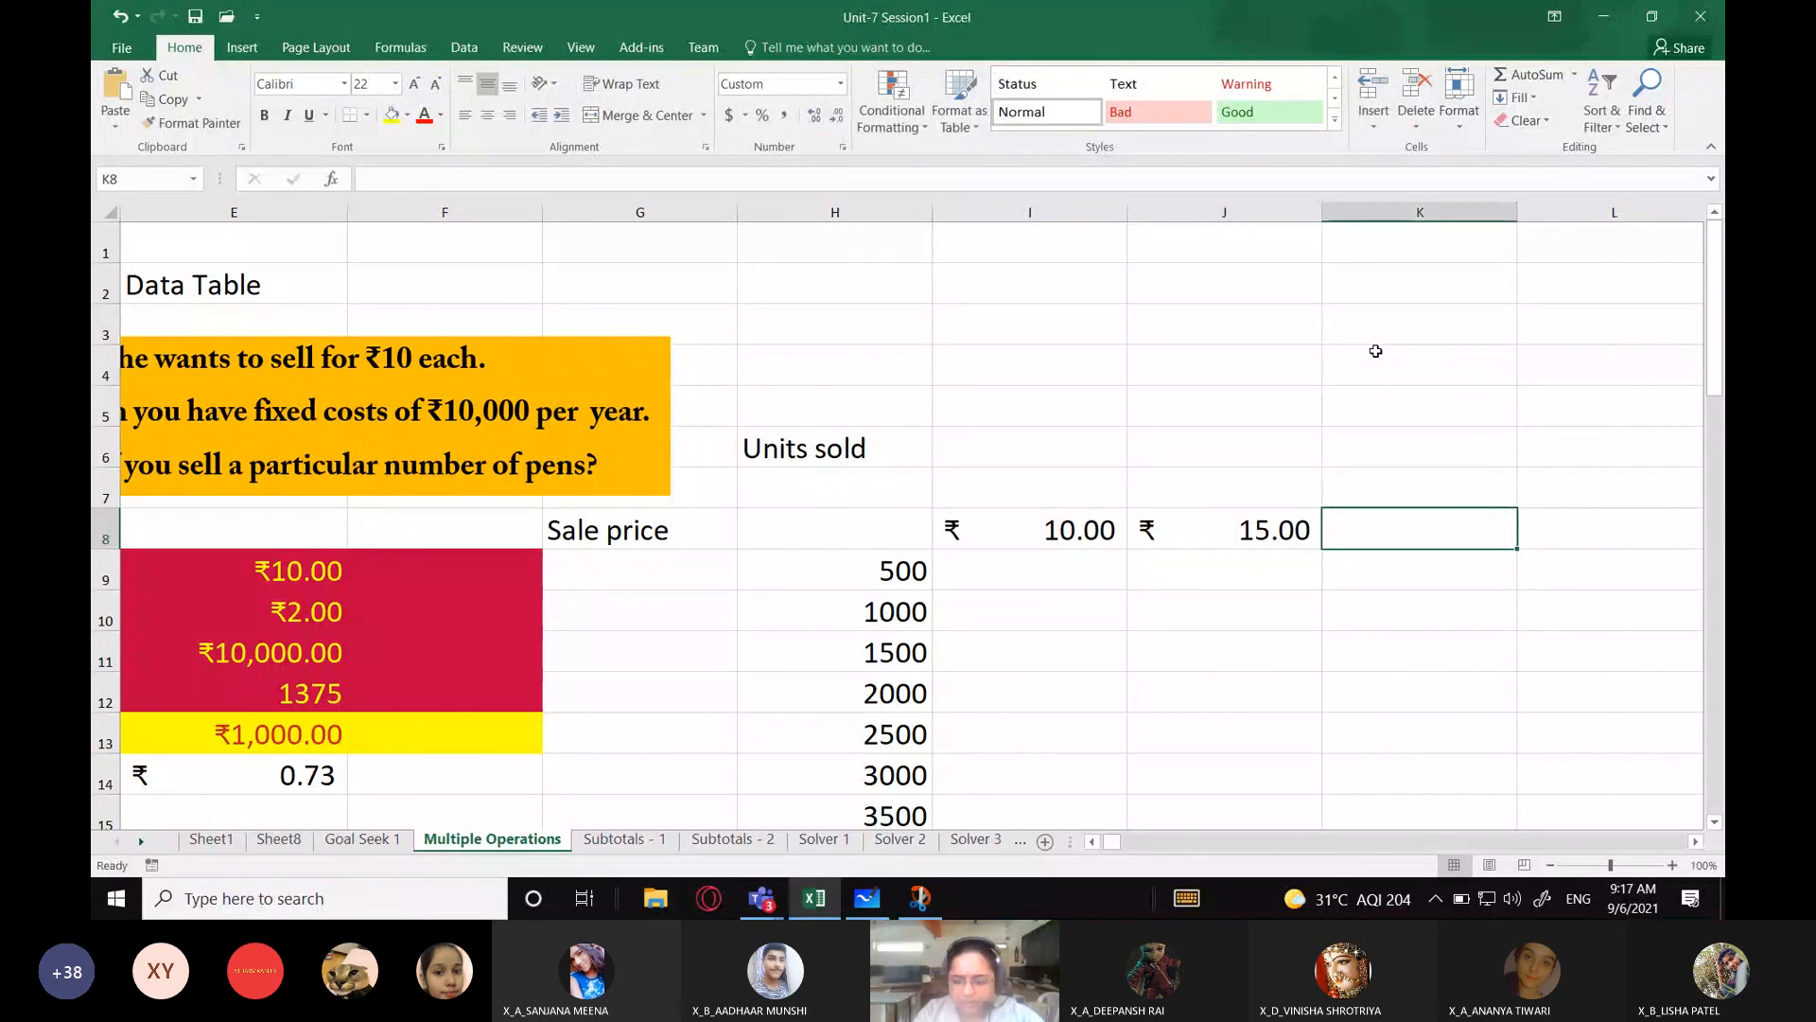
pyautogui.write('20')
pyautogui.press('Tab')
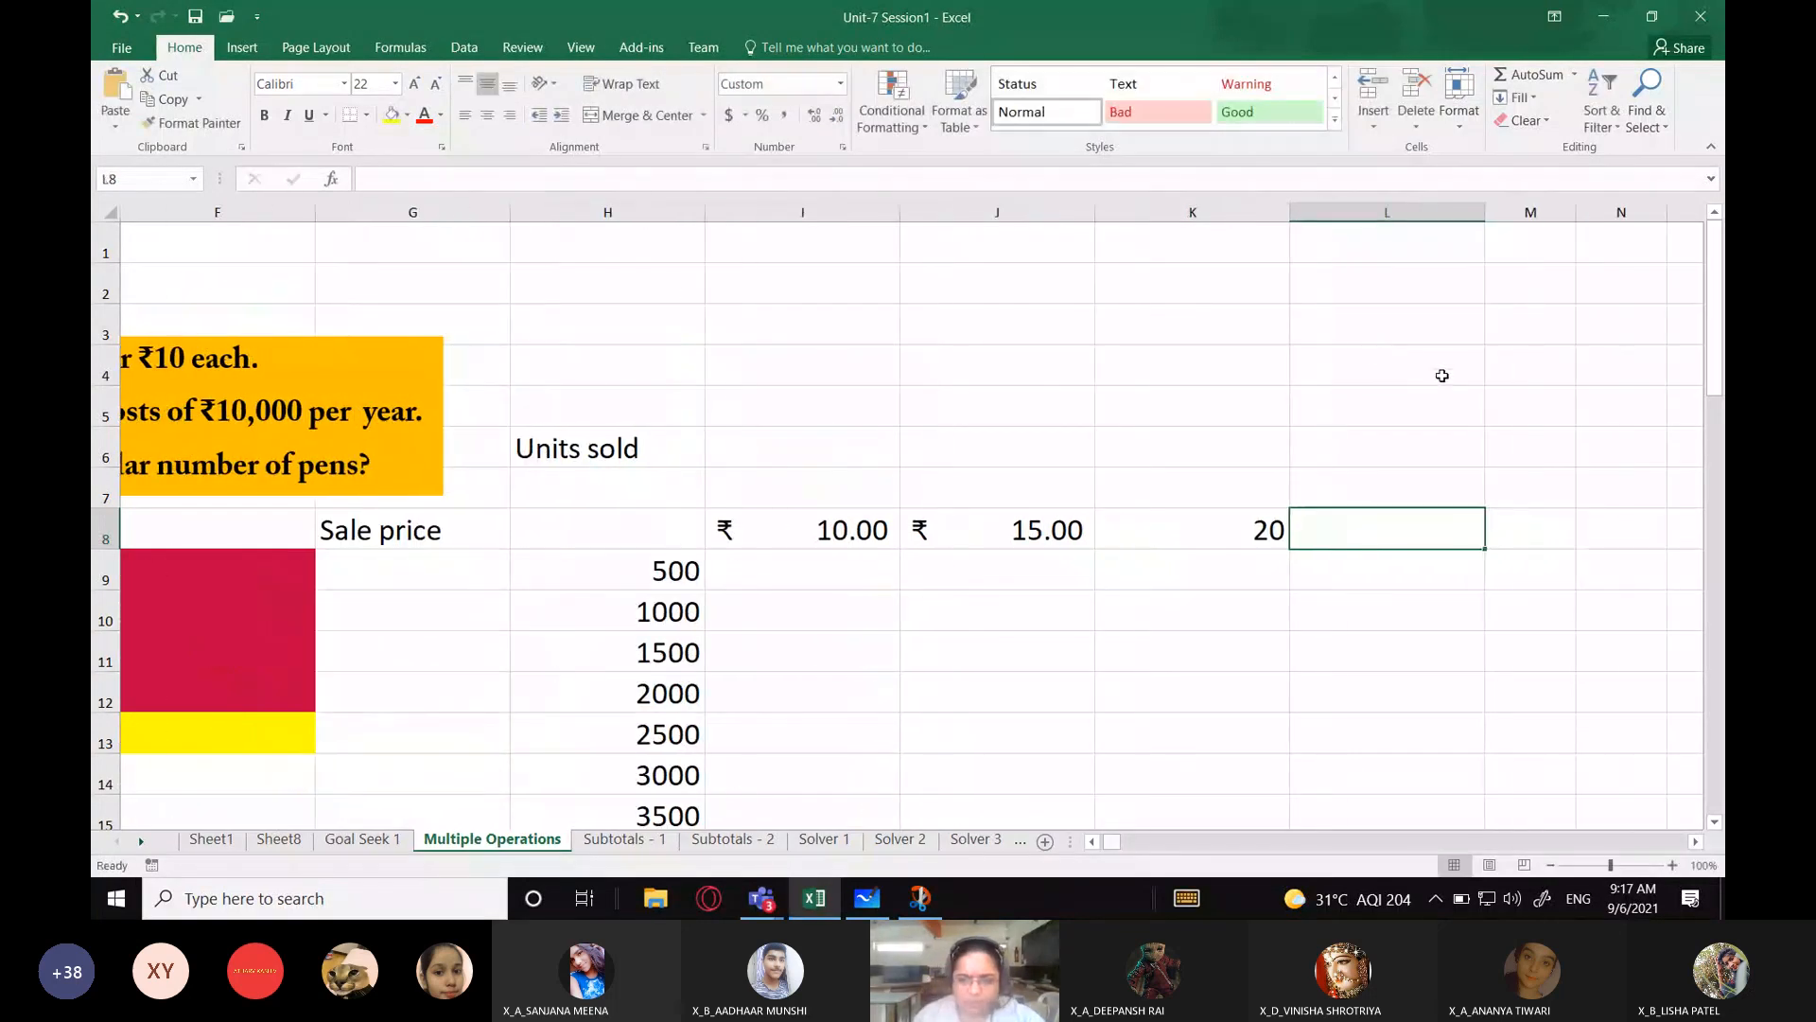
# Step: Extend the sale price series from I8:J8 across to P8 in steps of 5, up to 45
pyautogui.moveTo(804, 530); pyautogui.dragTo(683, 526)
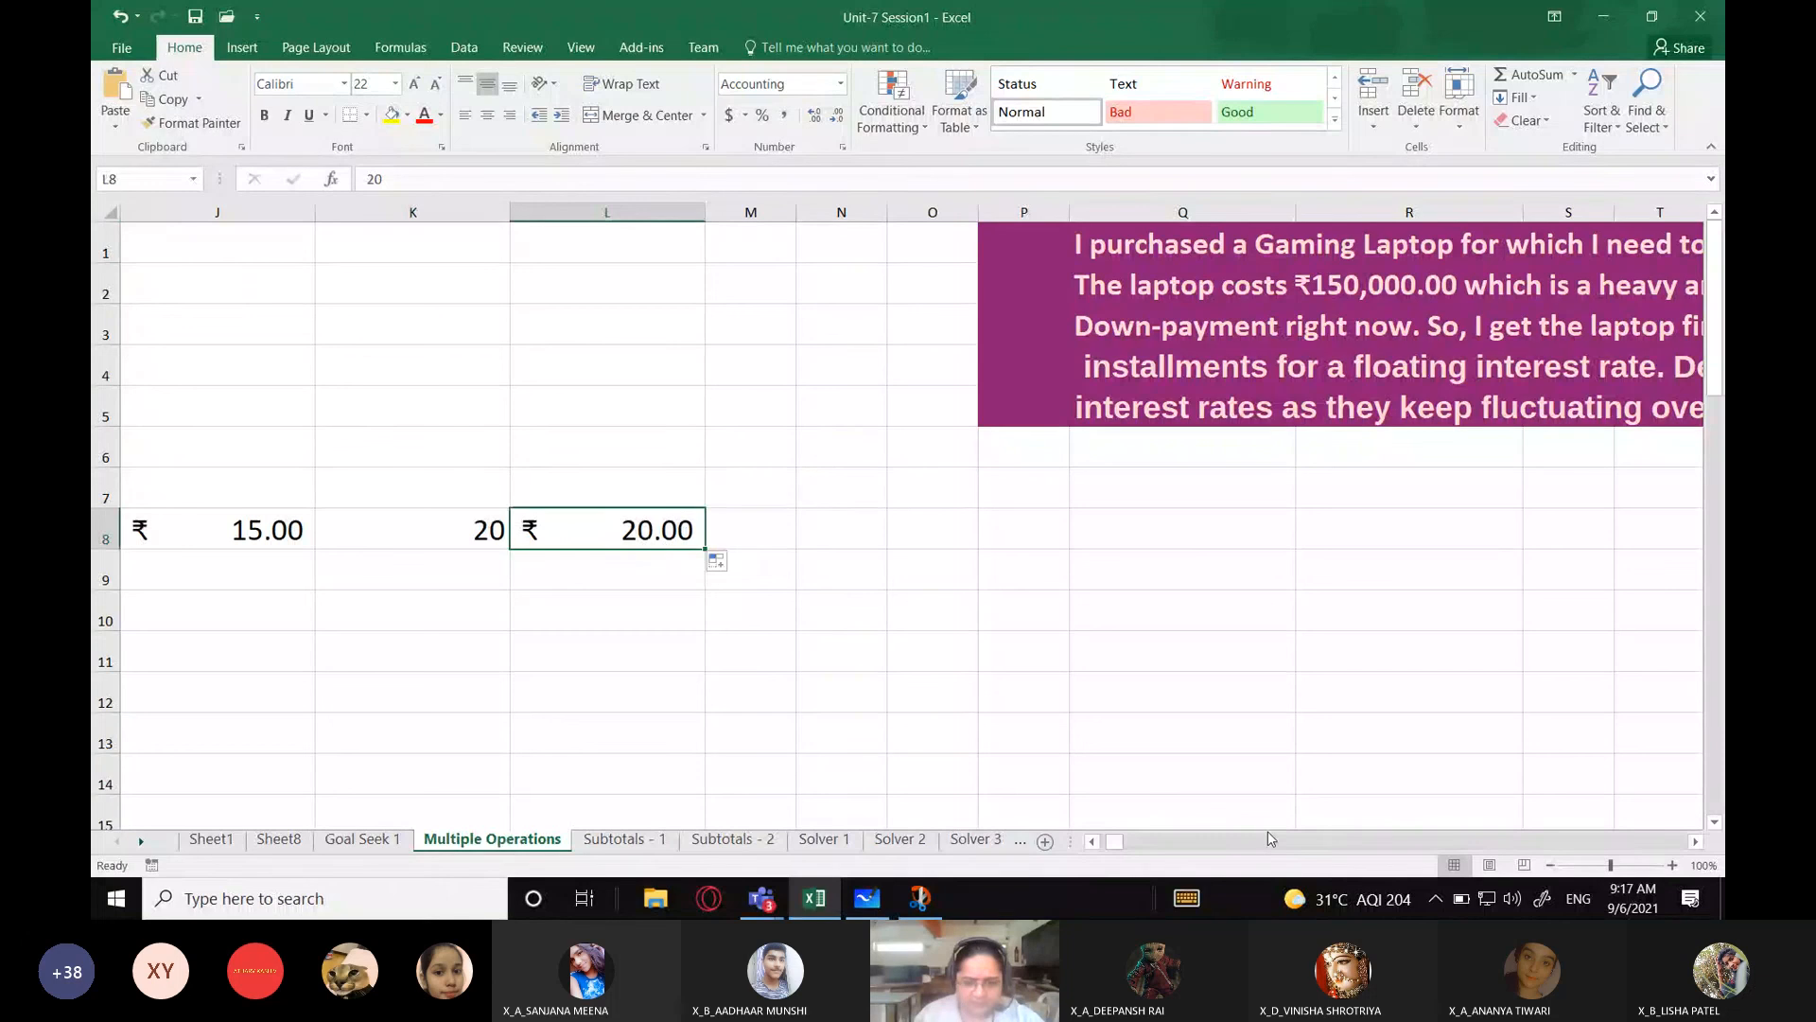
pyautogui.click(1092, 841)
pyautogui.click(1091, 841)
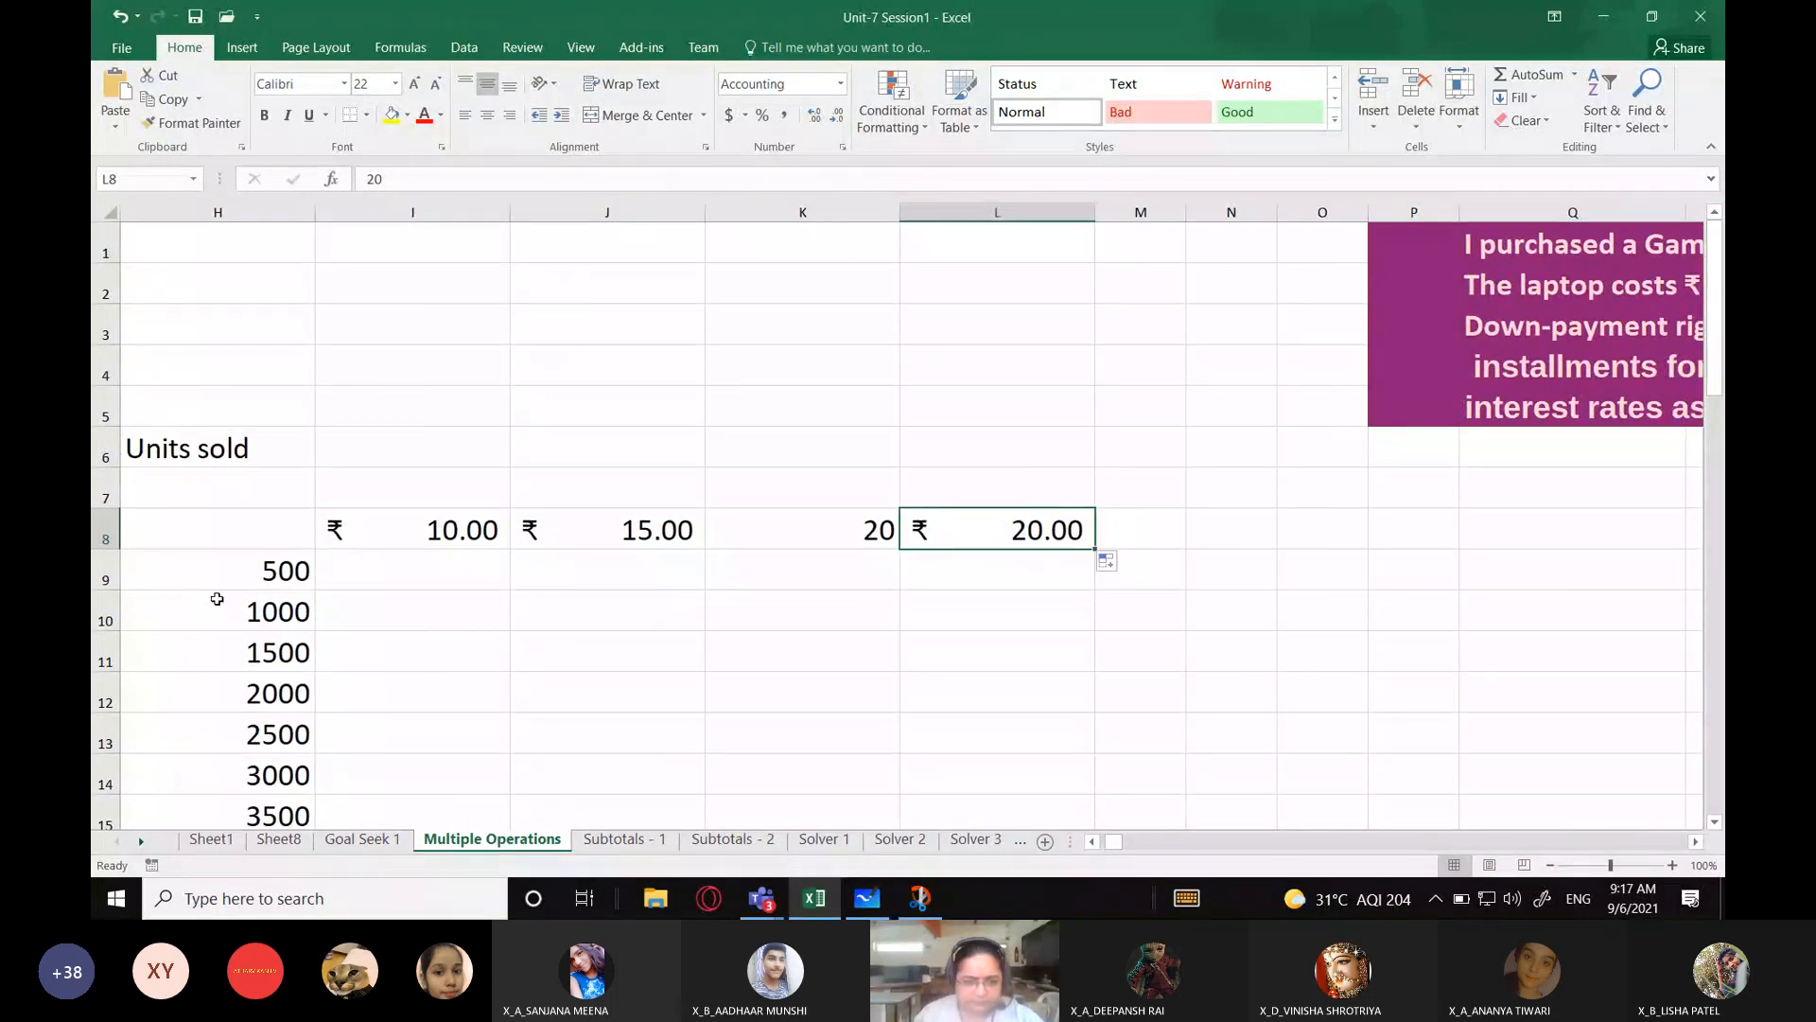
pyautogui.moveTo(363, 540); pyautogui.dragTo(569, 531)
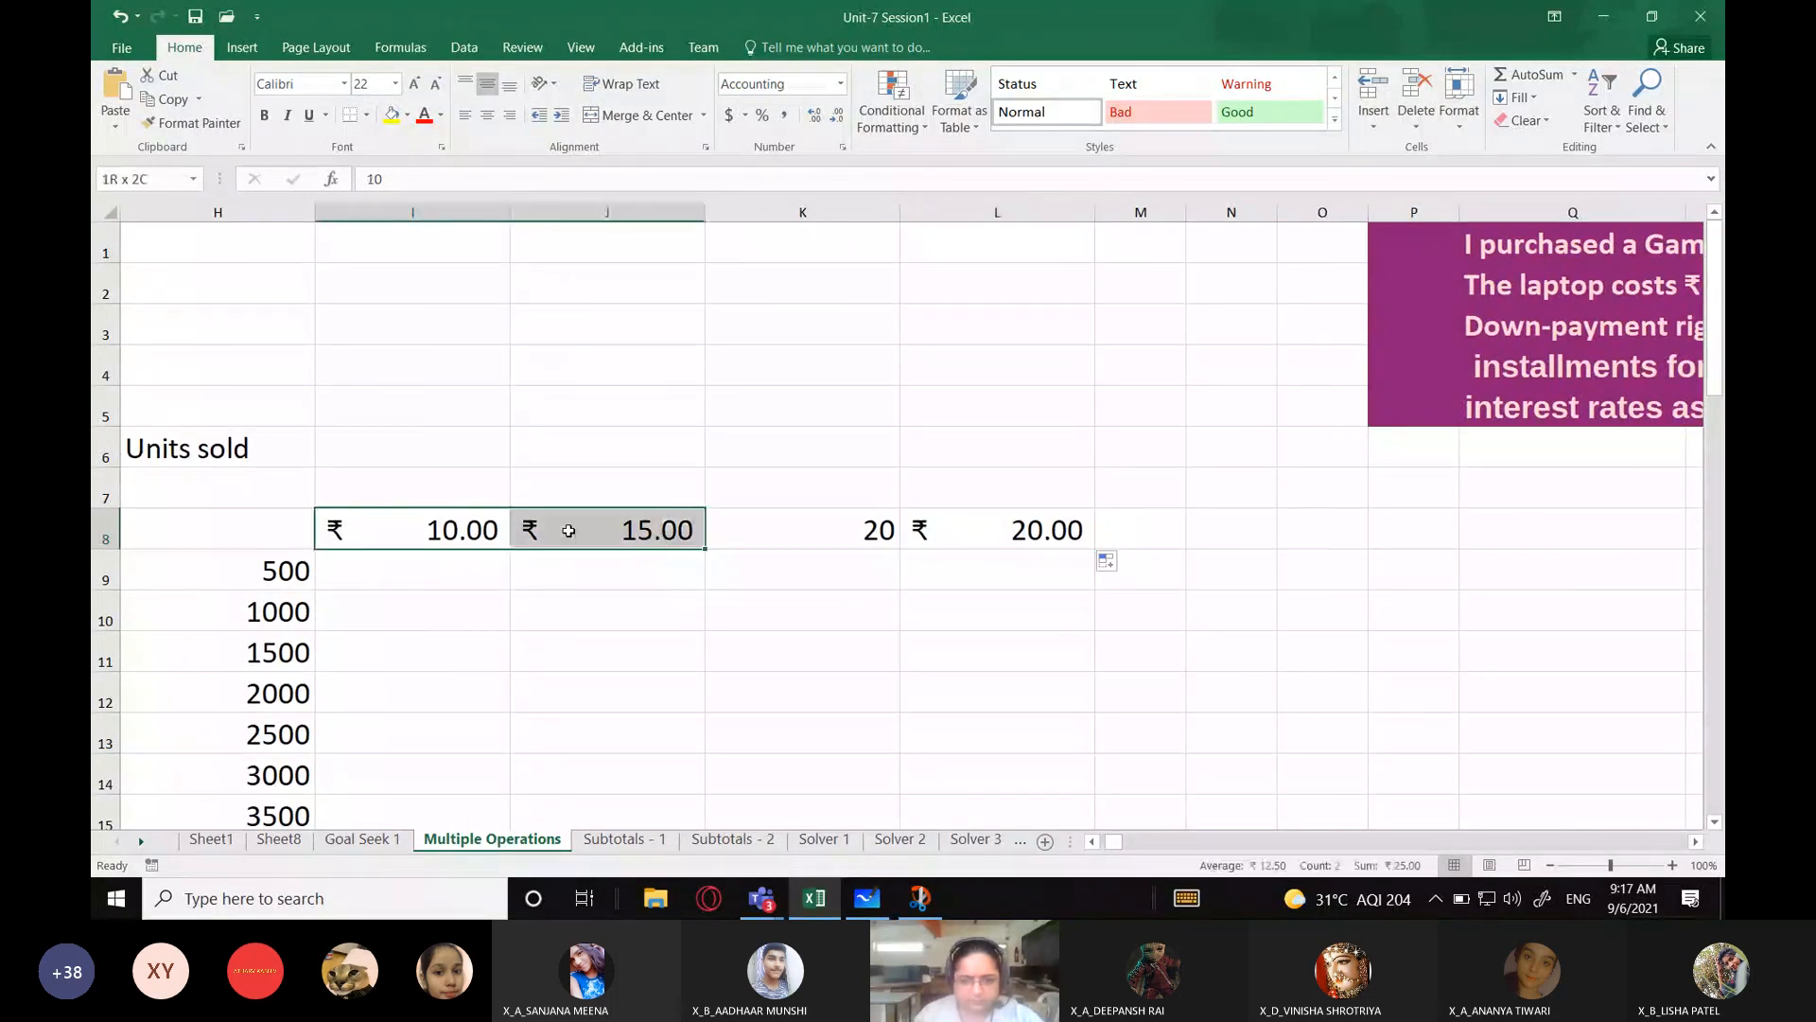
pyautogui.moveTo(705, 548); pyautogui.dragTo(1492, 530)
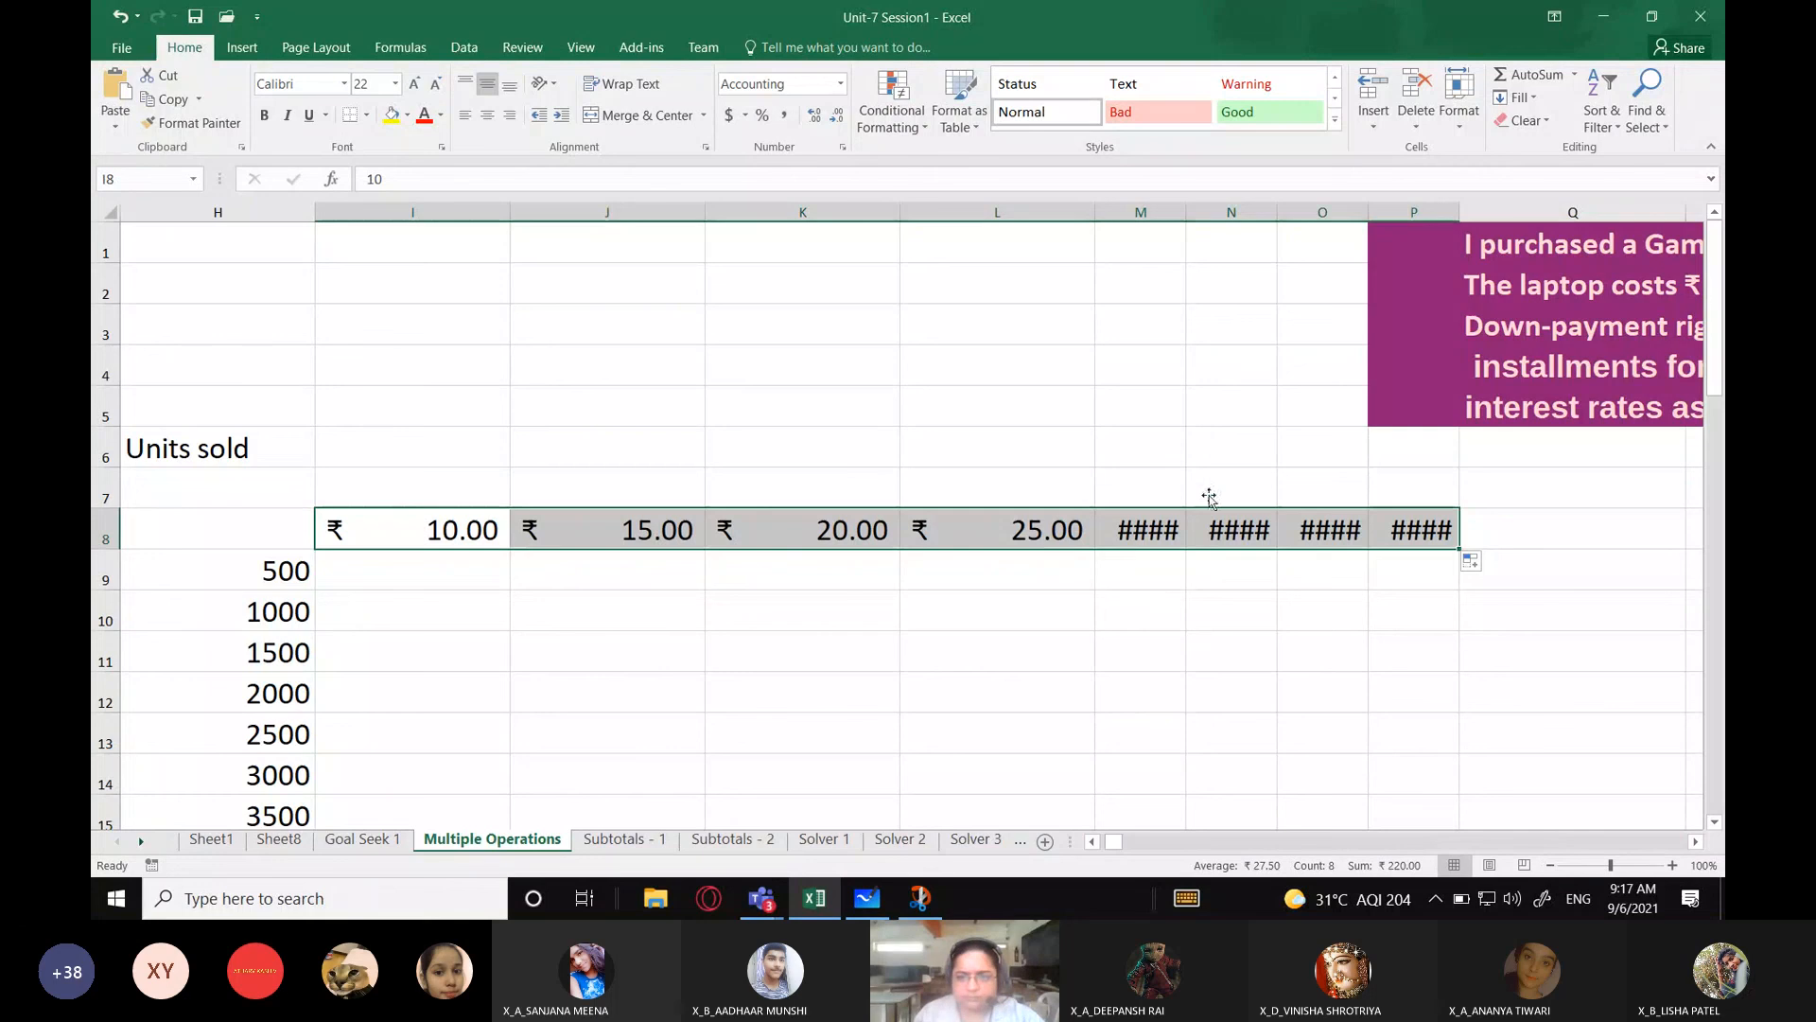
# Step: Widen columns M through P to fit the sale prices in row 8
pyautogui.doubleClick(1187, 212)
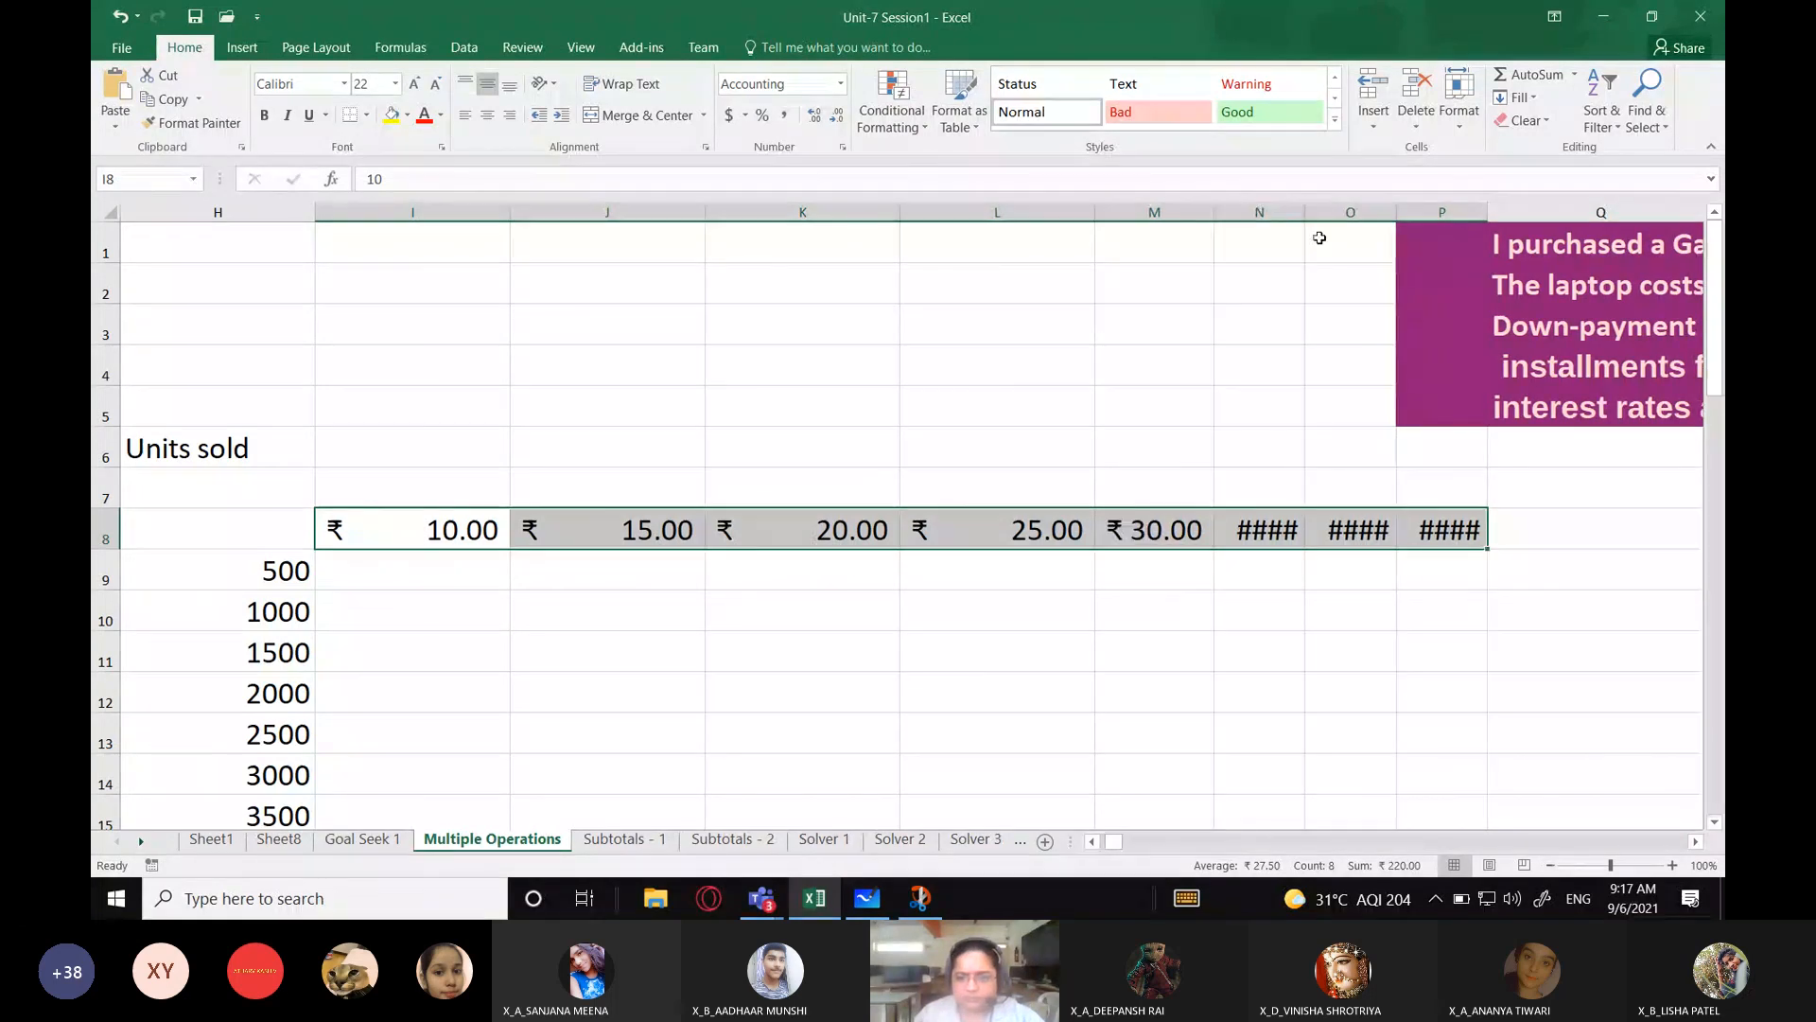
pyautogui.doubleClick(1305, 212)
pyautogui.moveTo(1435, 212); pyautogui.dragTo(1467, 218)
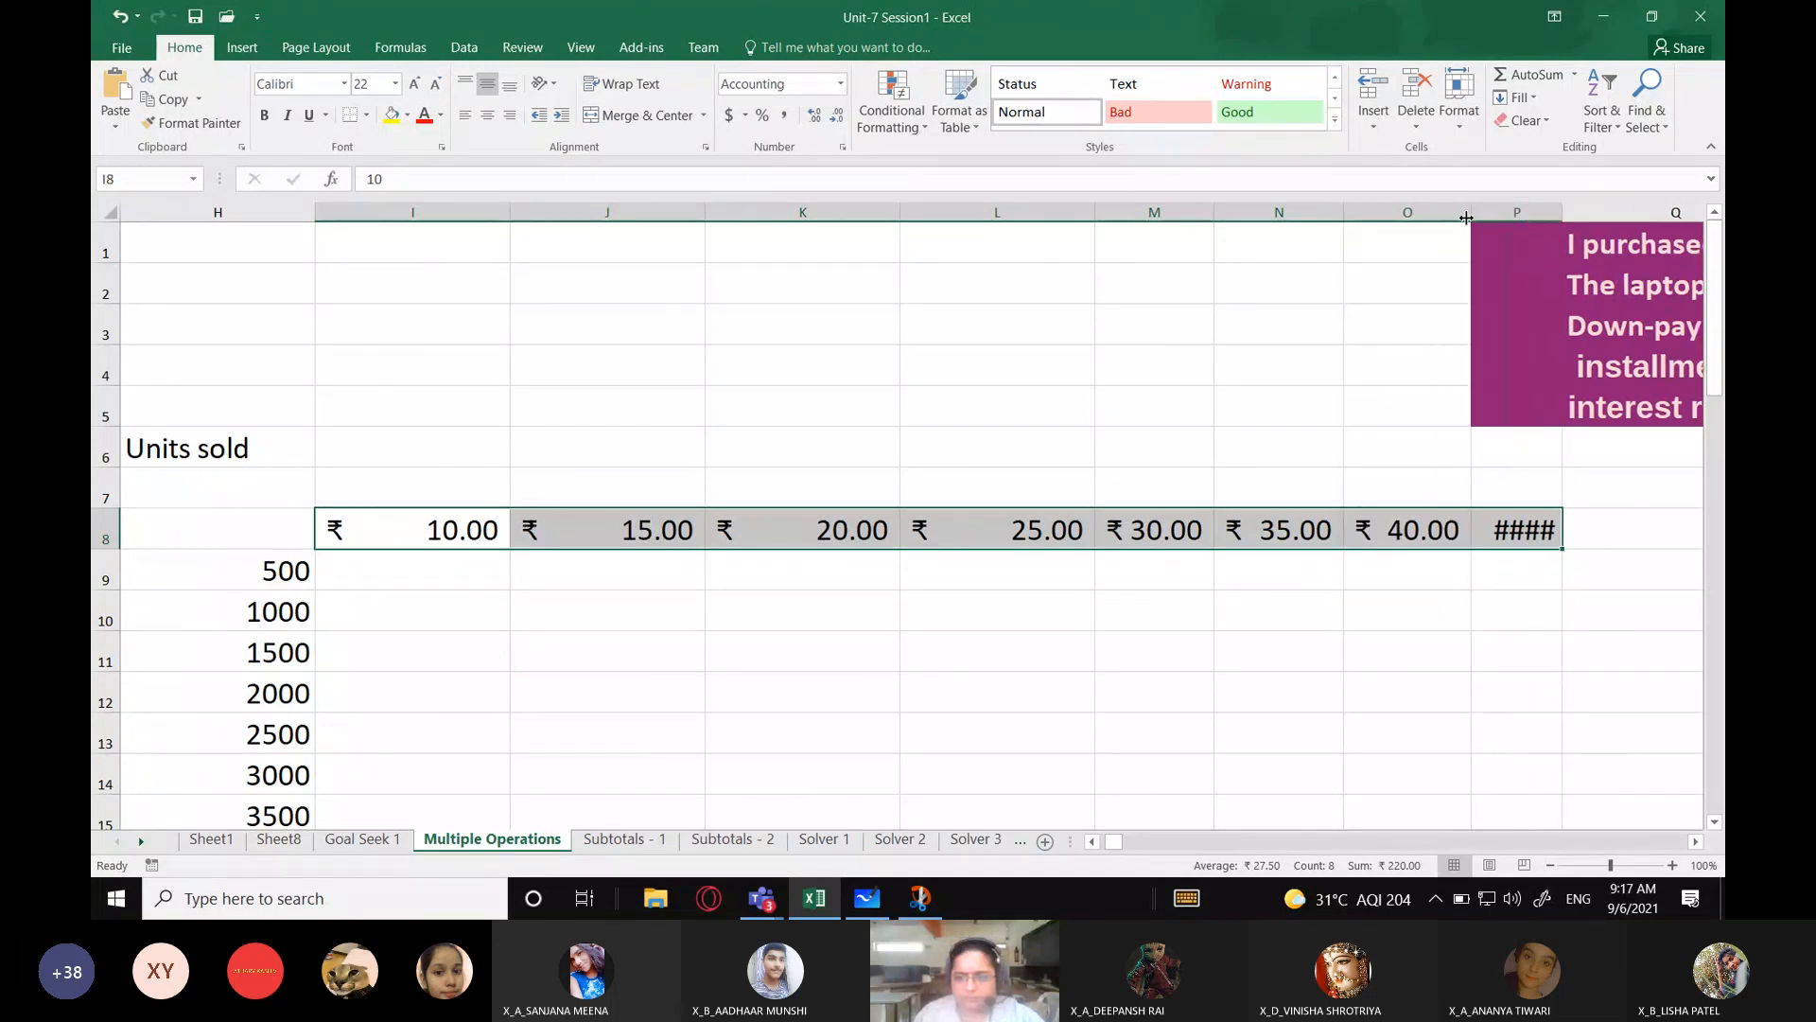
pyautogui.doubleClick(1466, 214)
pyautogui.click(1533, 615)
pyautogui.click(1535, 530)
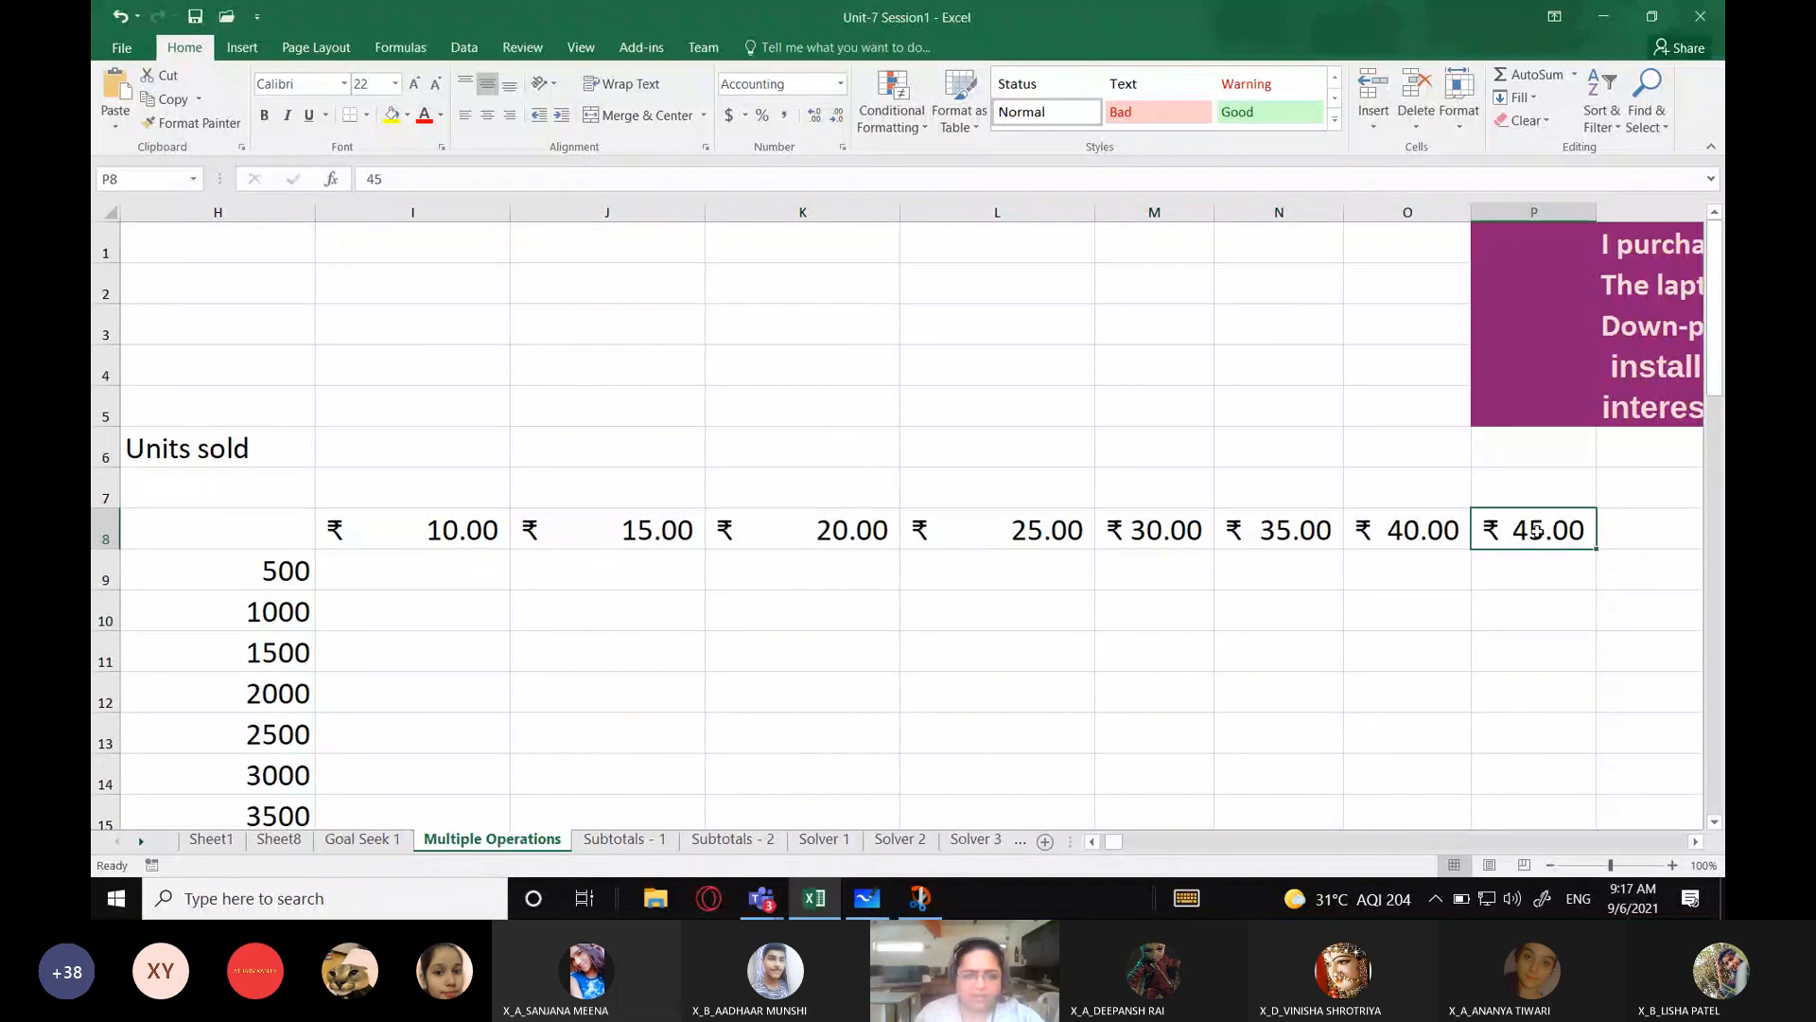
# Step: Clear the sale prices from 30 to 45 in cells M8:P8
pyautogui.moveTo(1154, 530); pyautogui.dragTo(1570, 528)
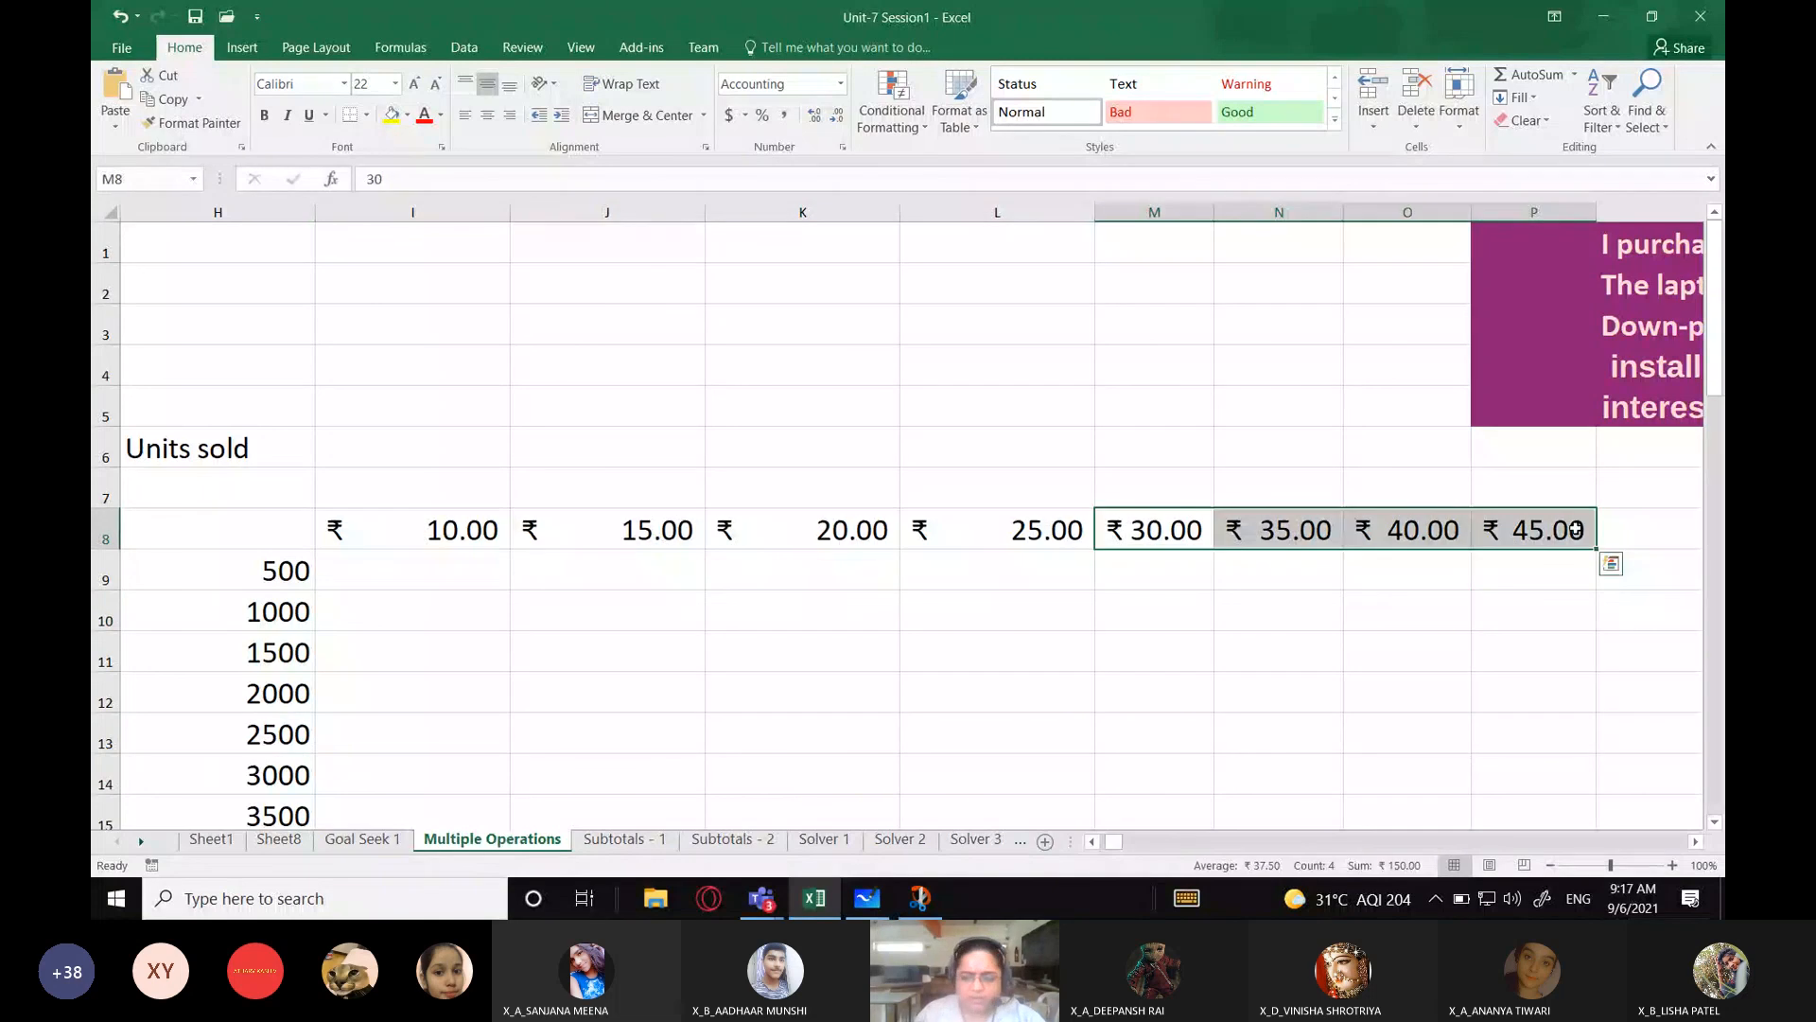
pyautogui.press('Delete')
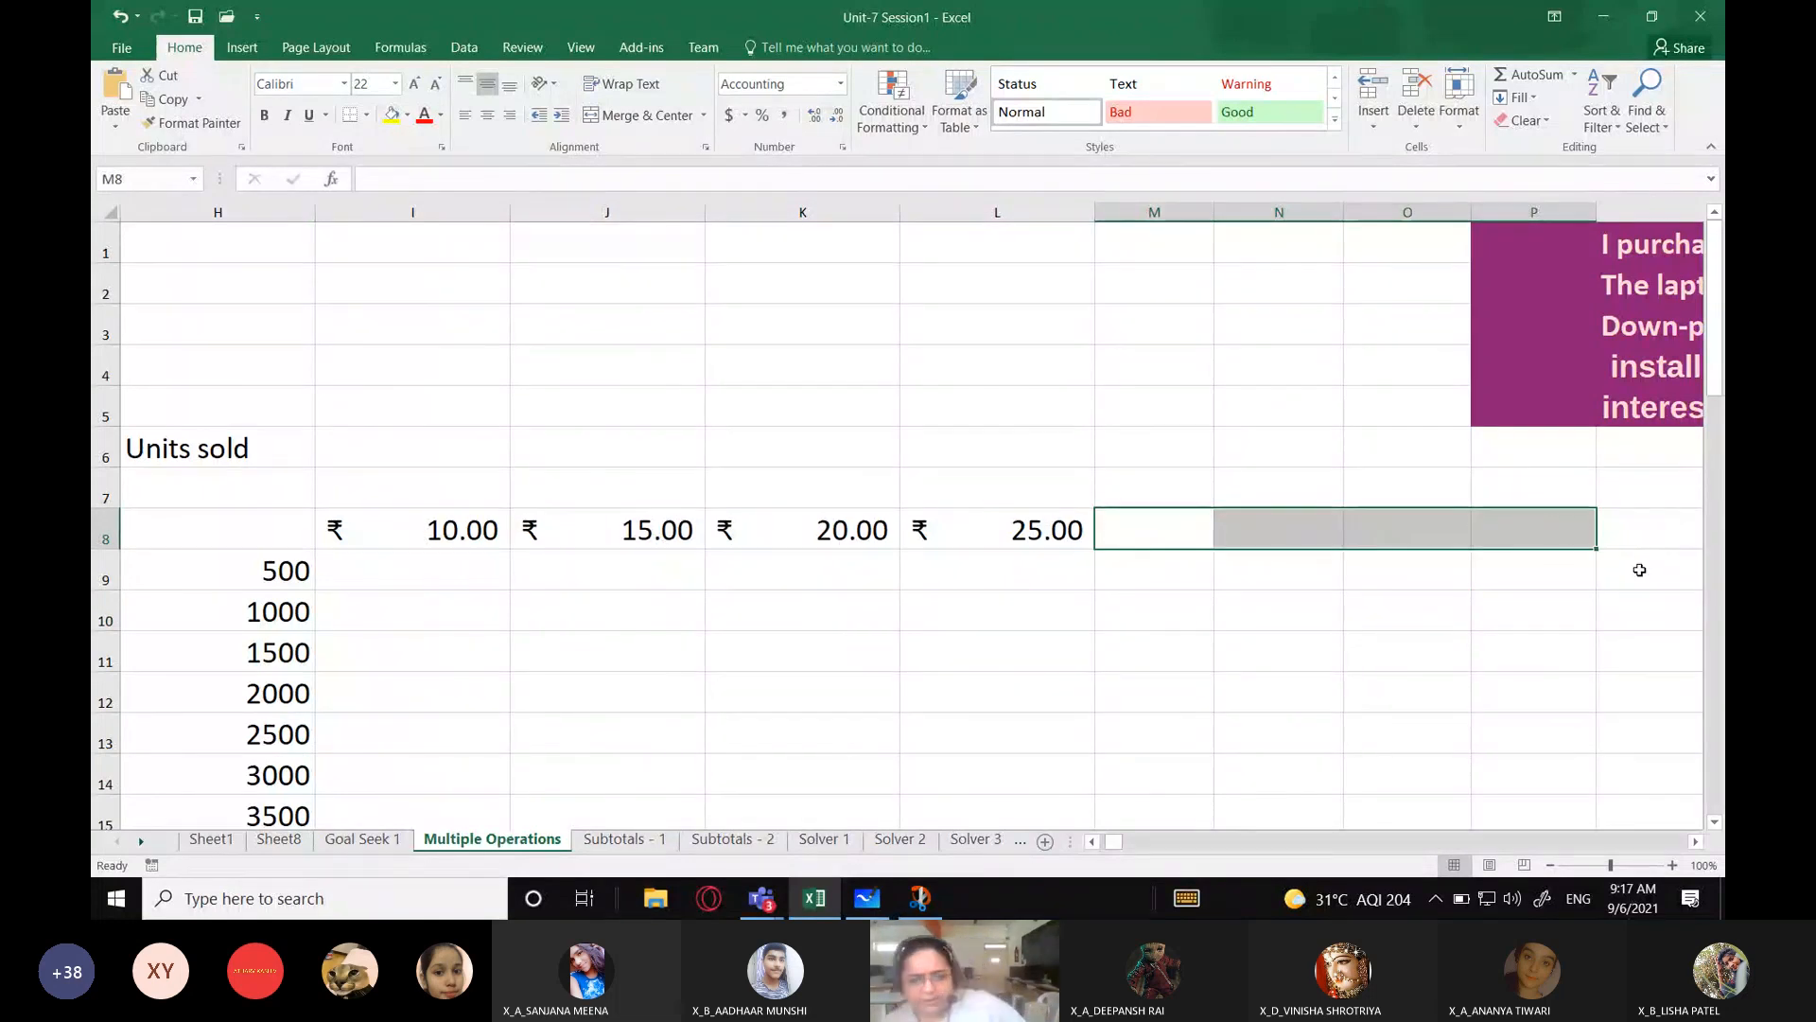
pyautogui.click(818, 639)
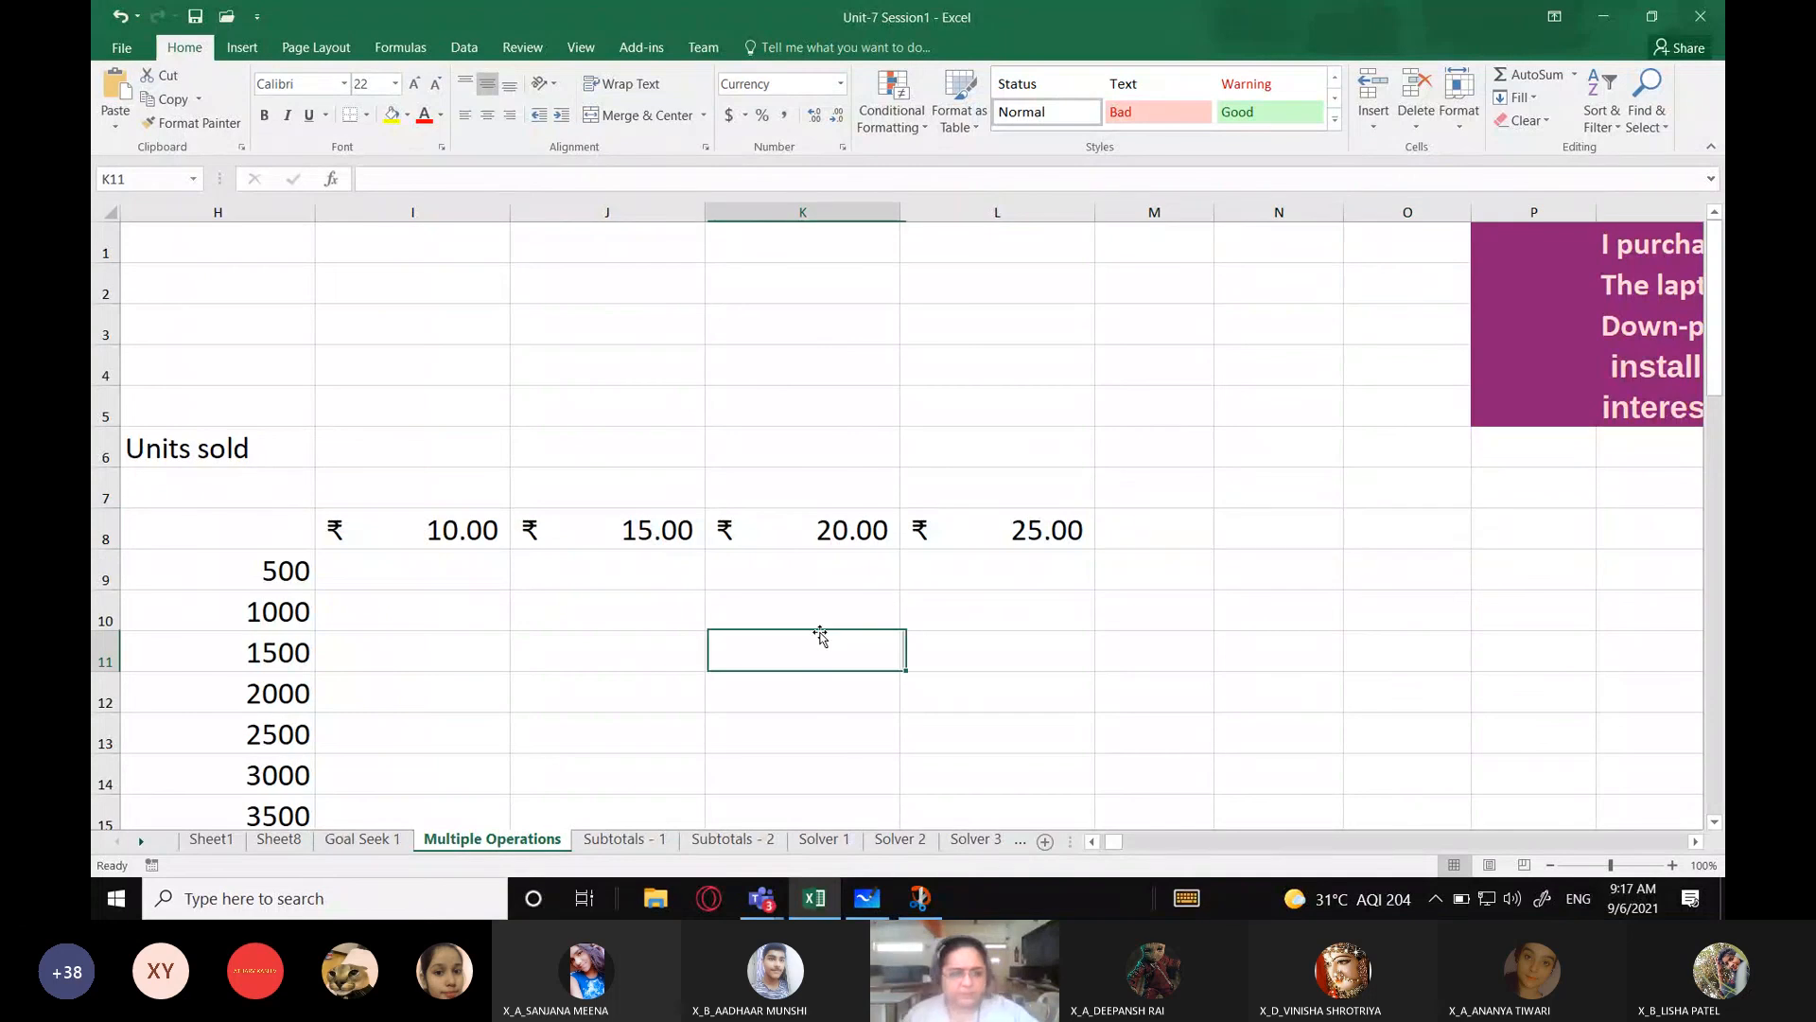
# Step: Set the sale prices in I8:O8 to 8, 9, 10, 12, 15, 18 and 20
pyautogui.click(439, 532)
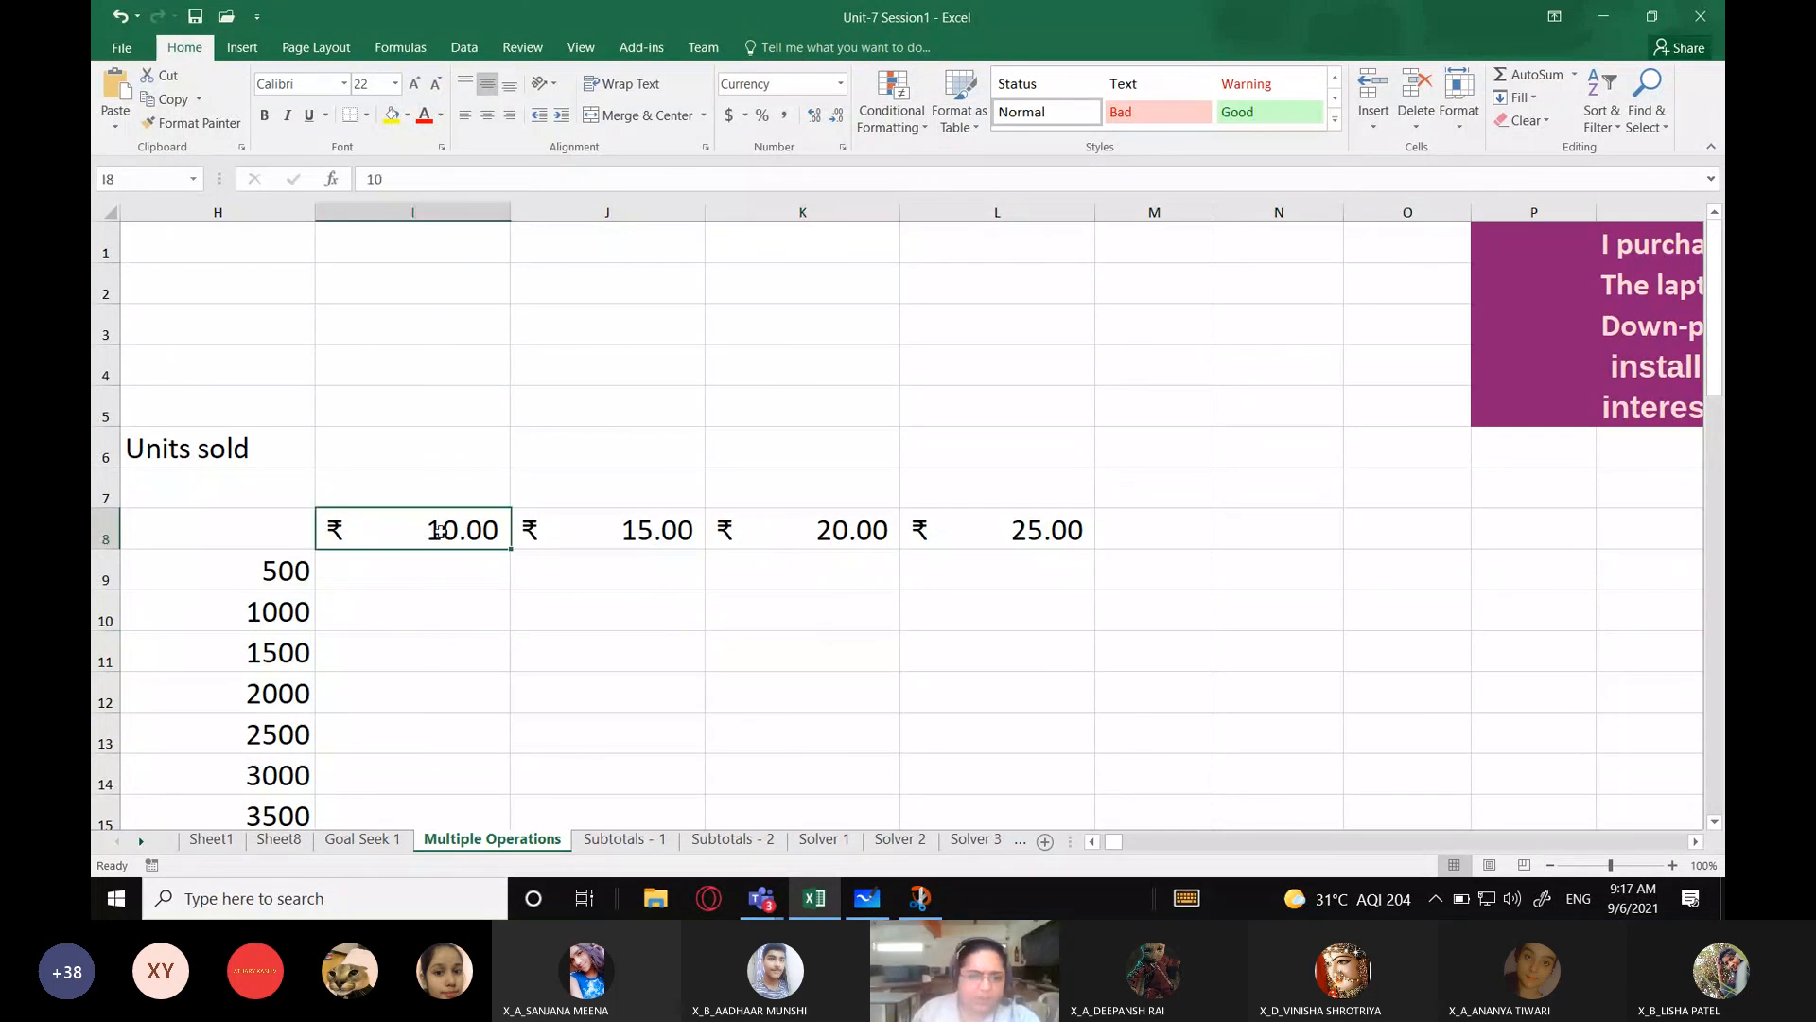
pyautogui.moveTo(441, 531); pyautogui.dragTo(993, 531)
pyautogui.click(413, 531)
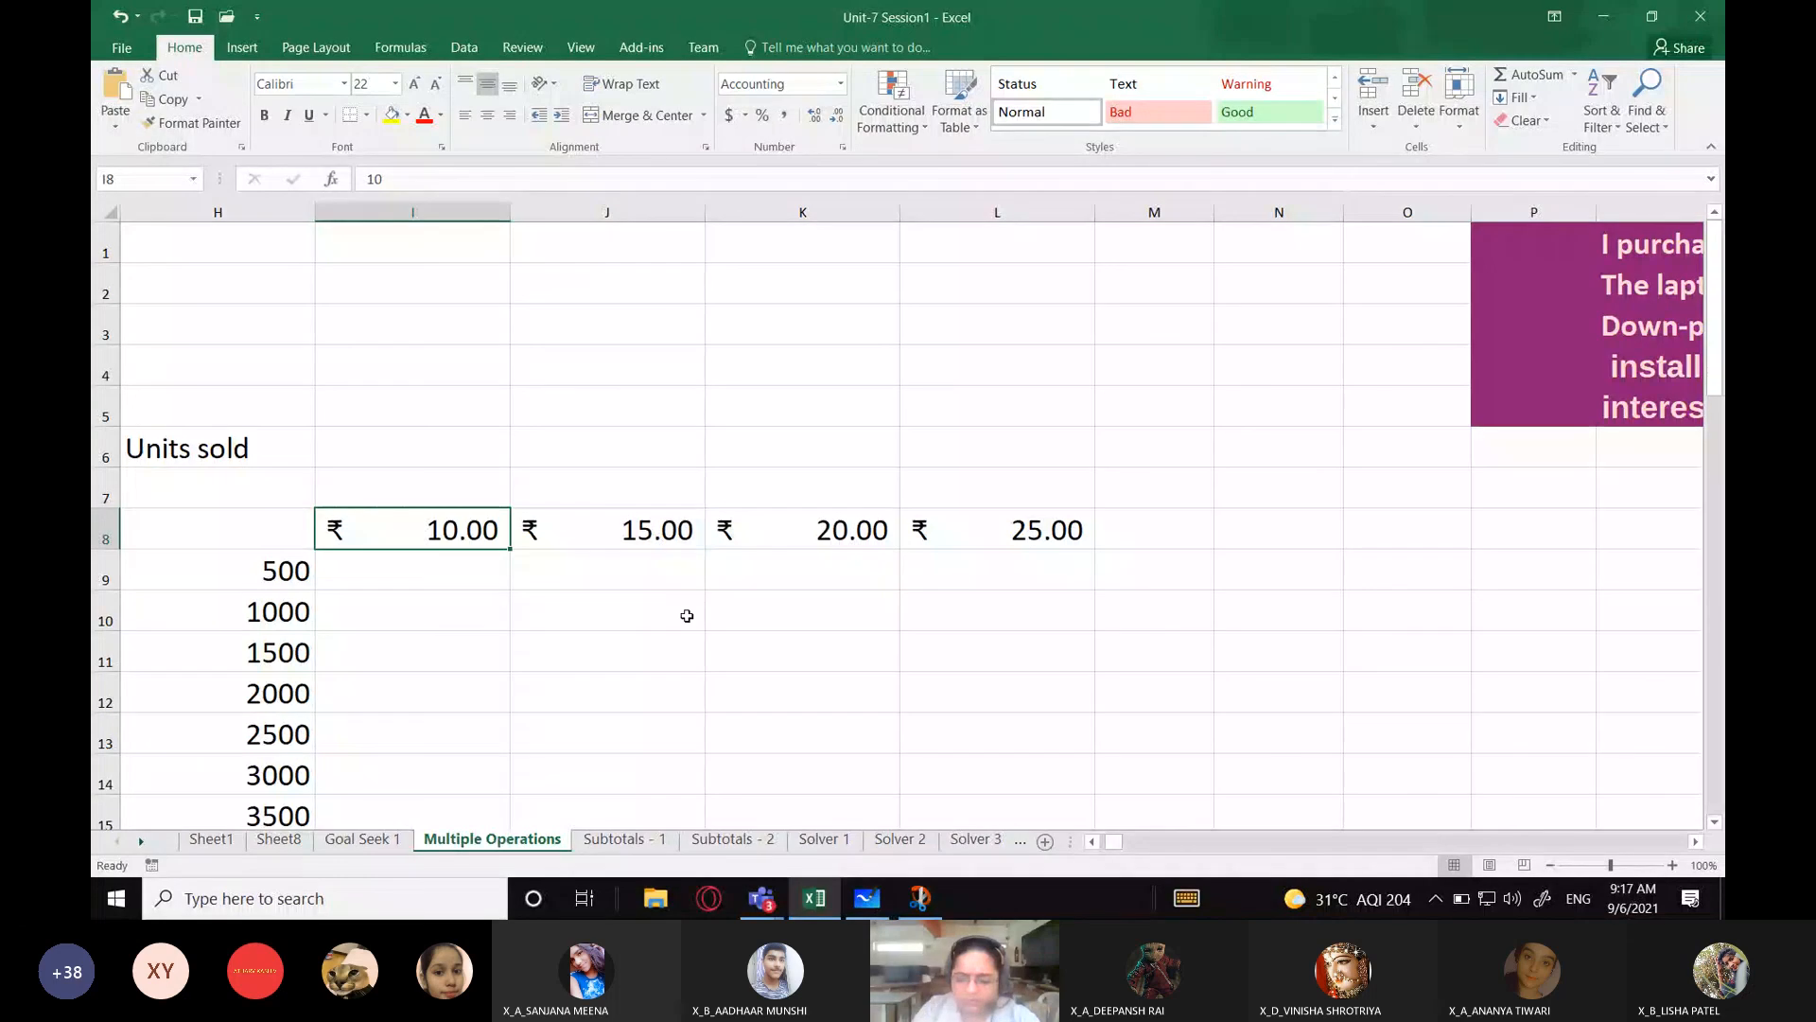
pyautogui.write('8')
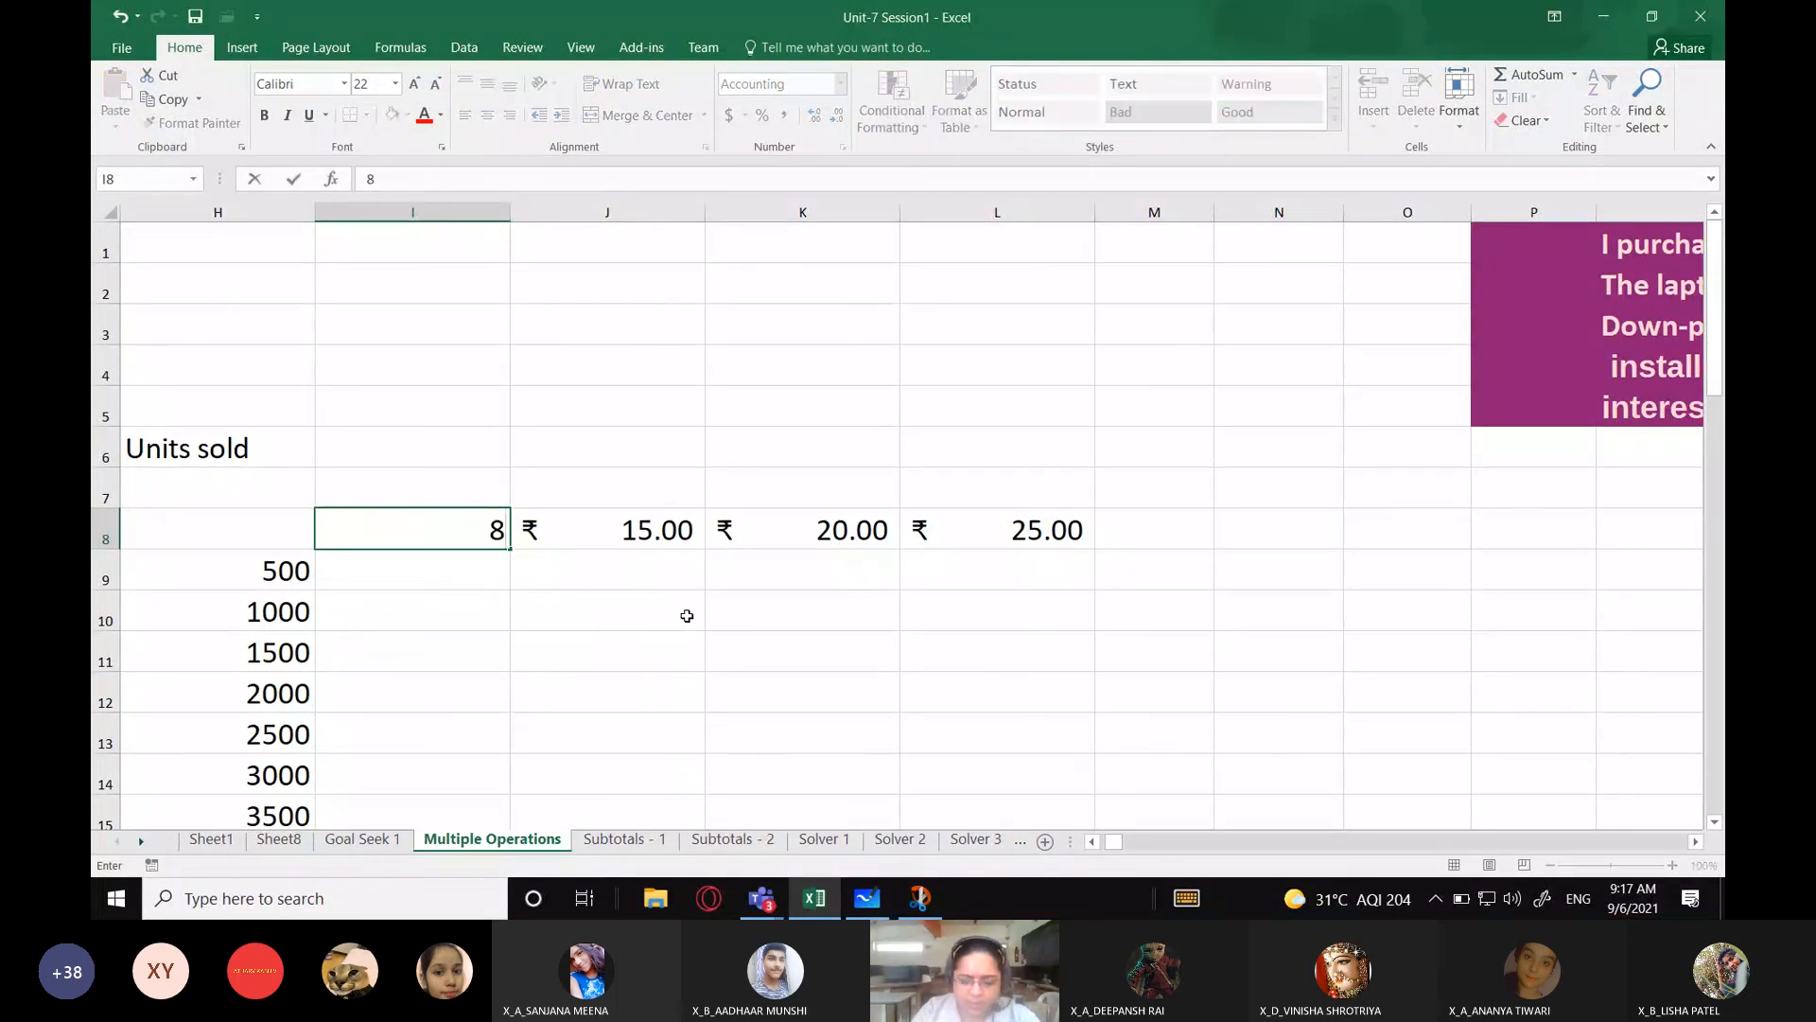
pyautogui.press('Tab')
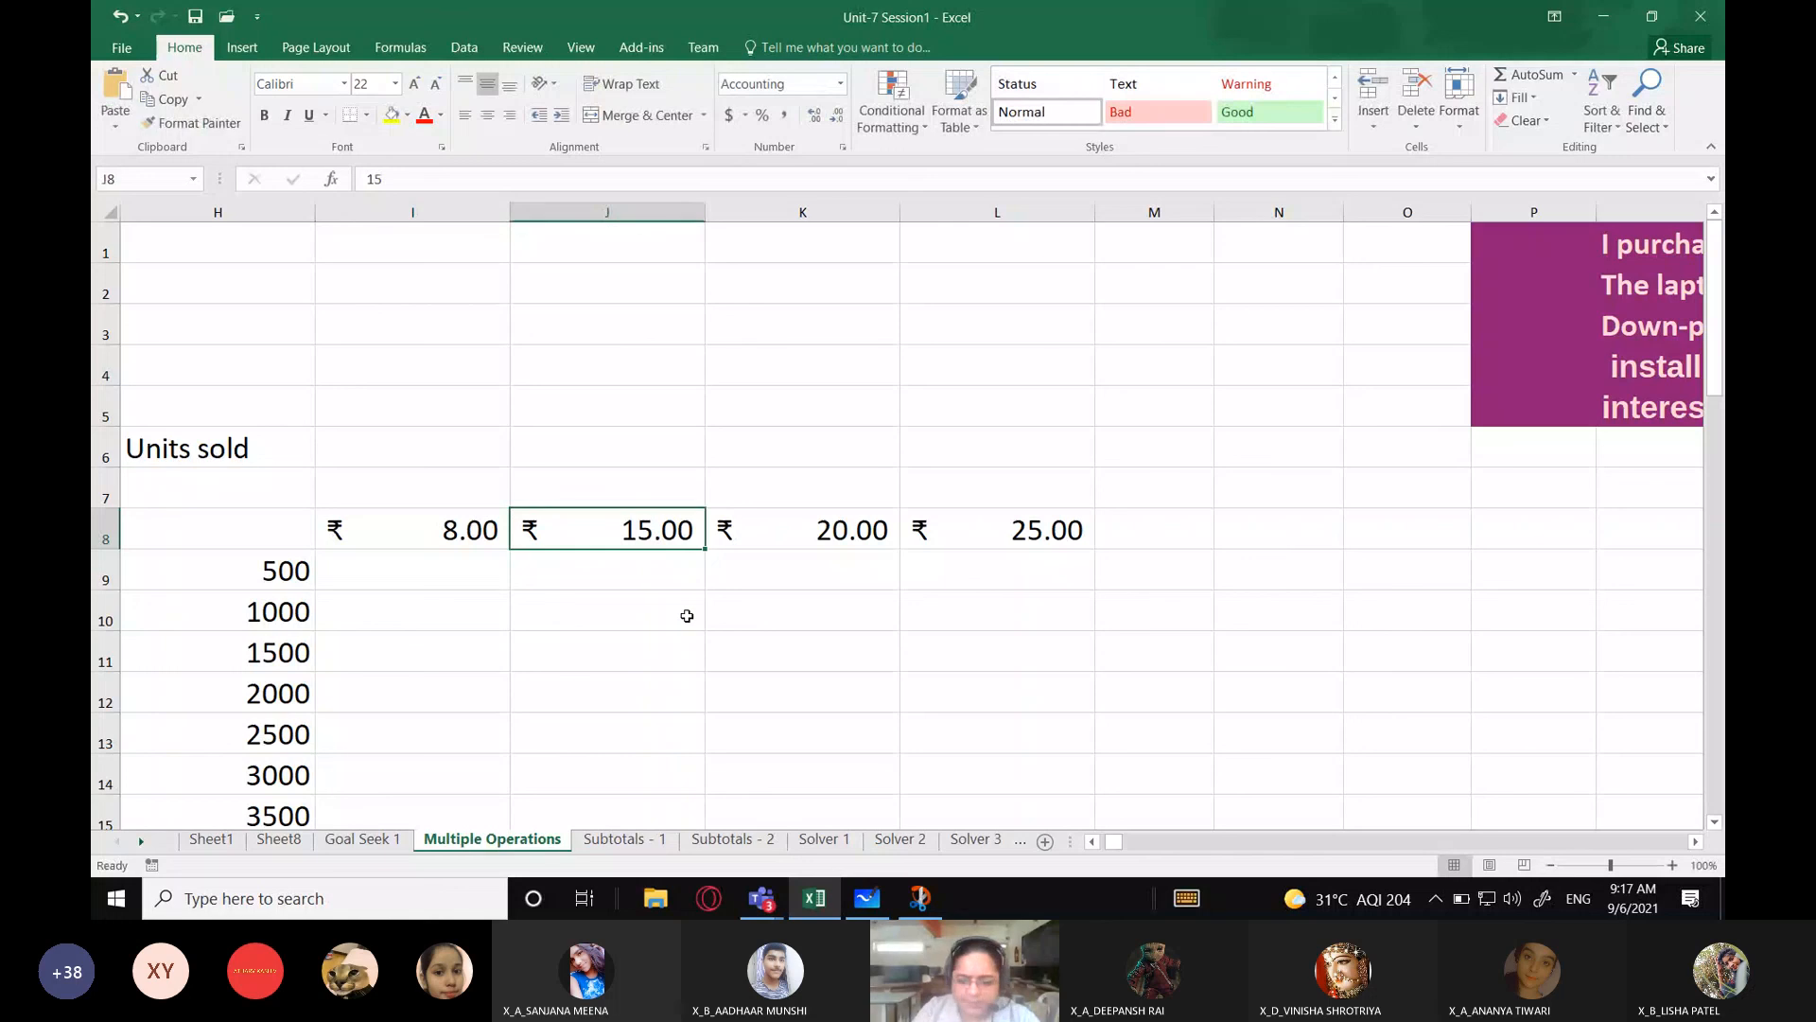
pyautogui.write('9')
pyautogui.press('Tab')
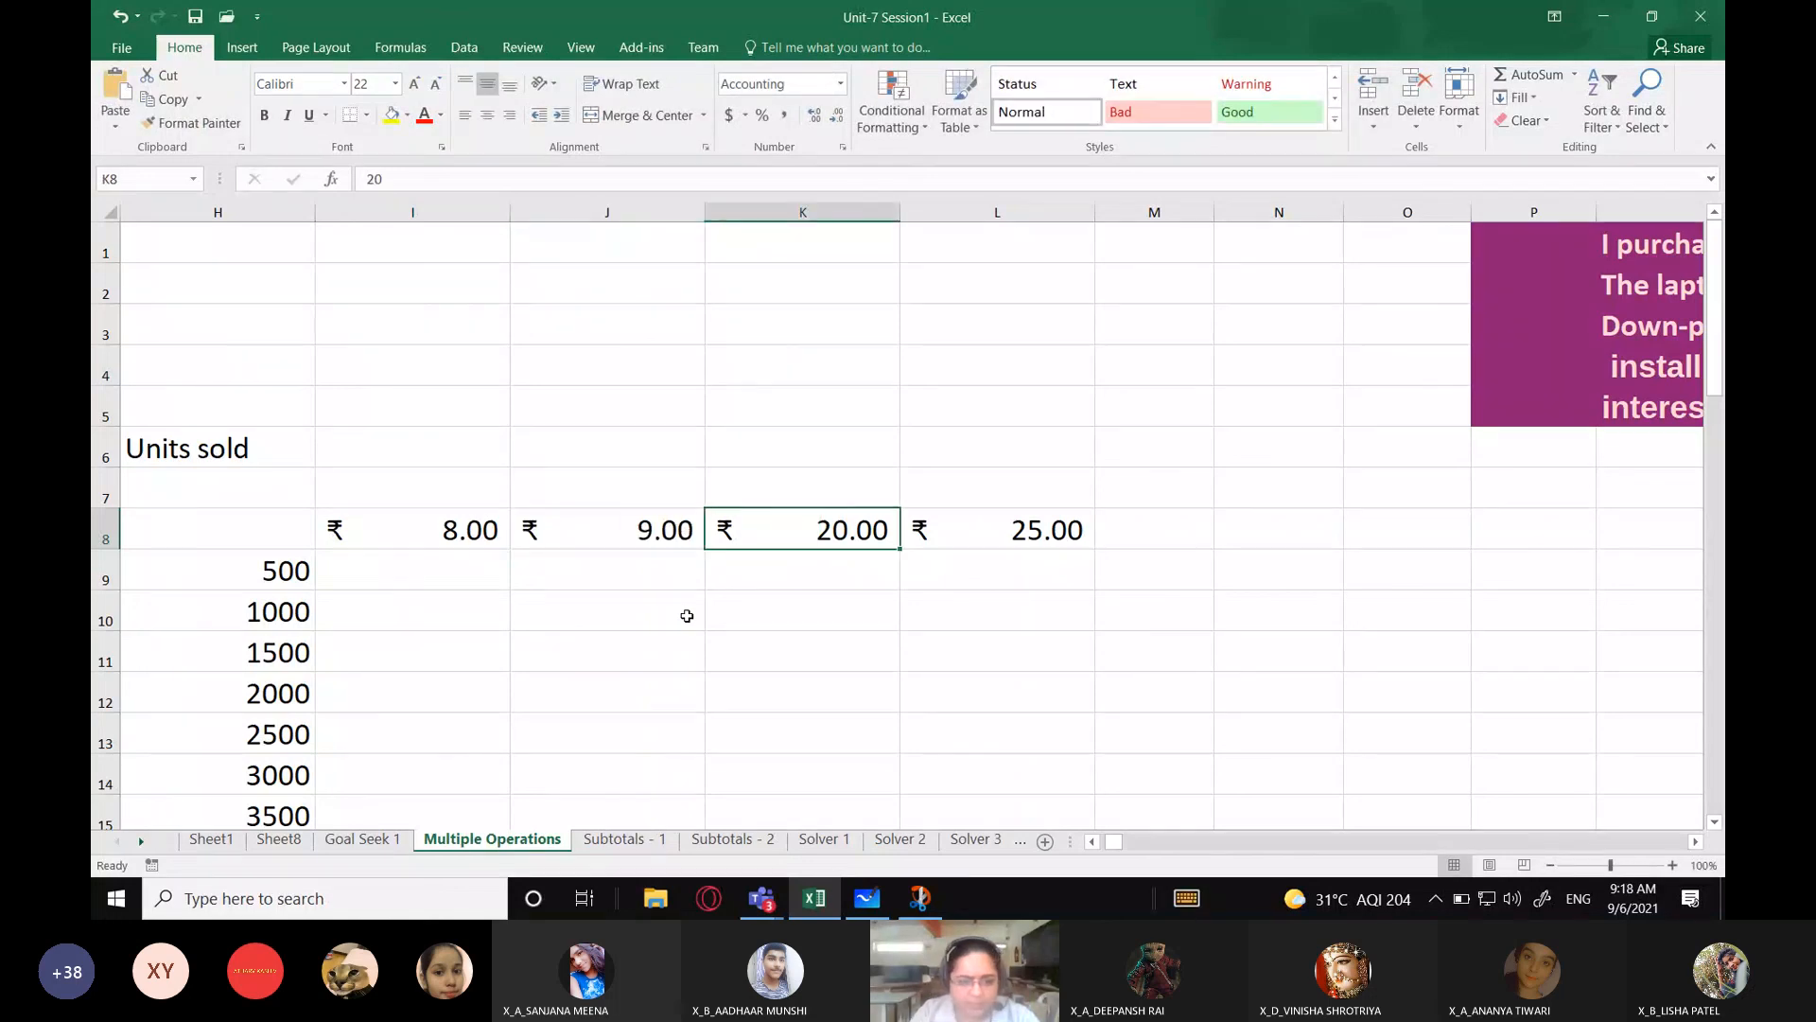
pyautogui.write('10')
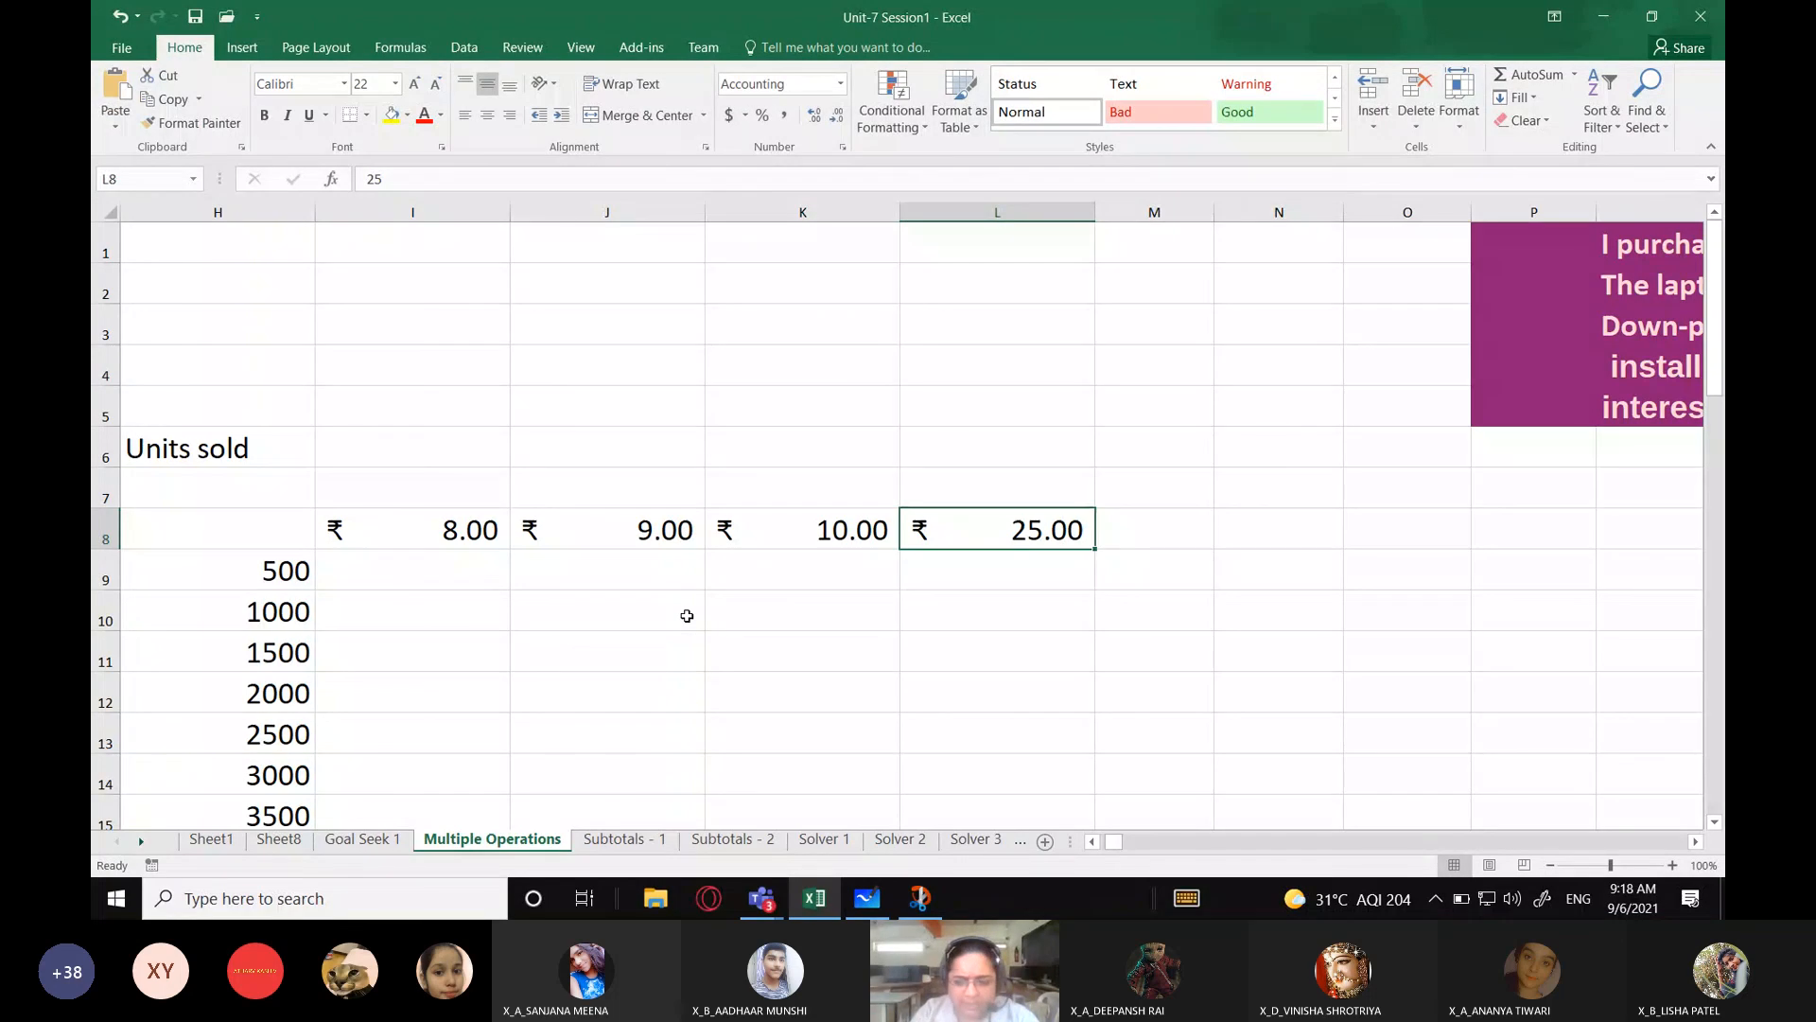
pyautogui.write('12')
pyautogui.press('Tab')
pyautogui.write('15')
pyautogui.press('Tab')
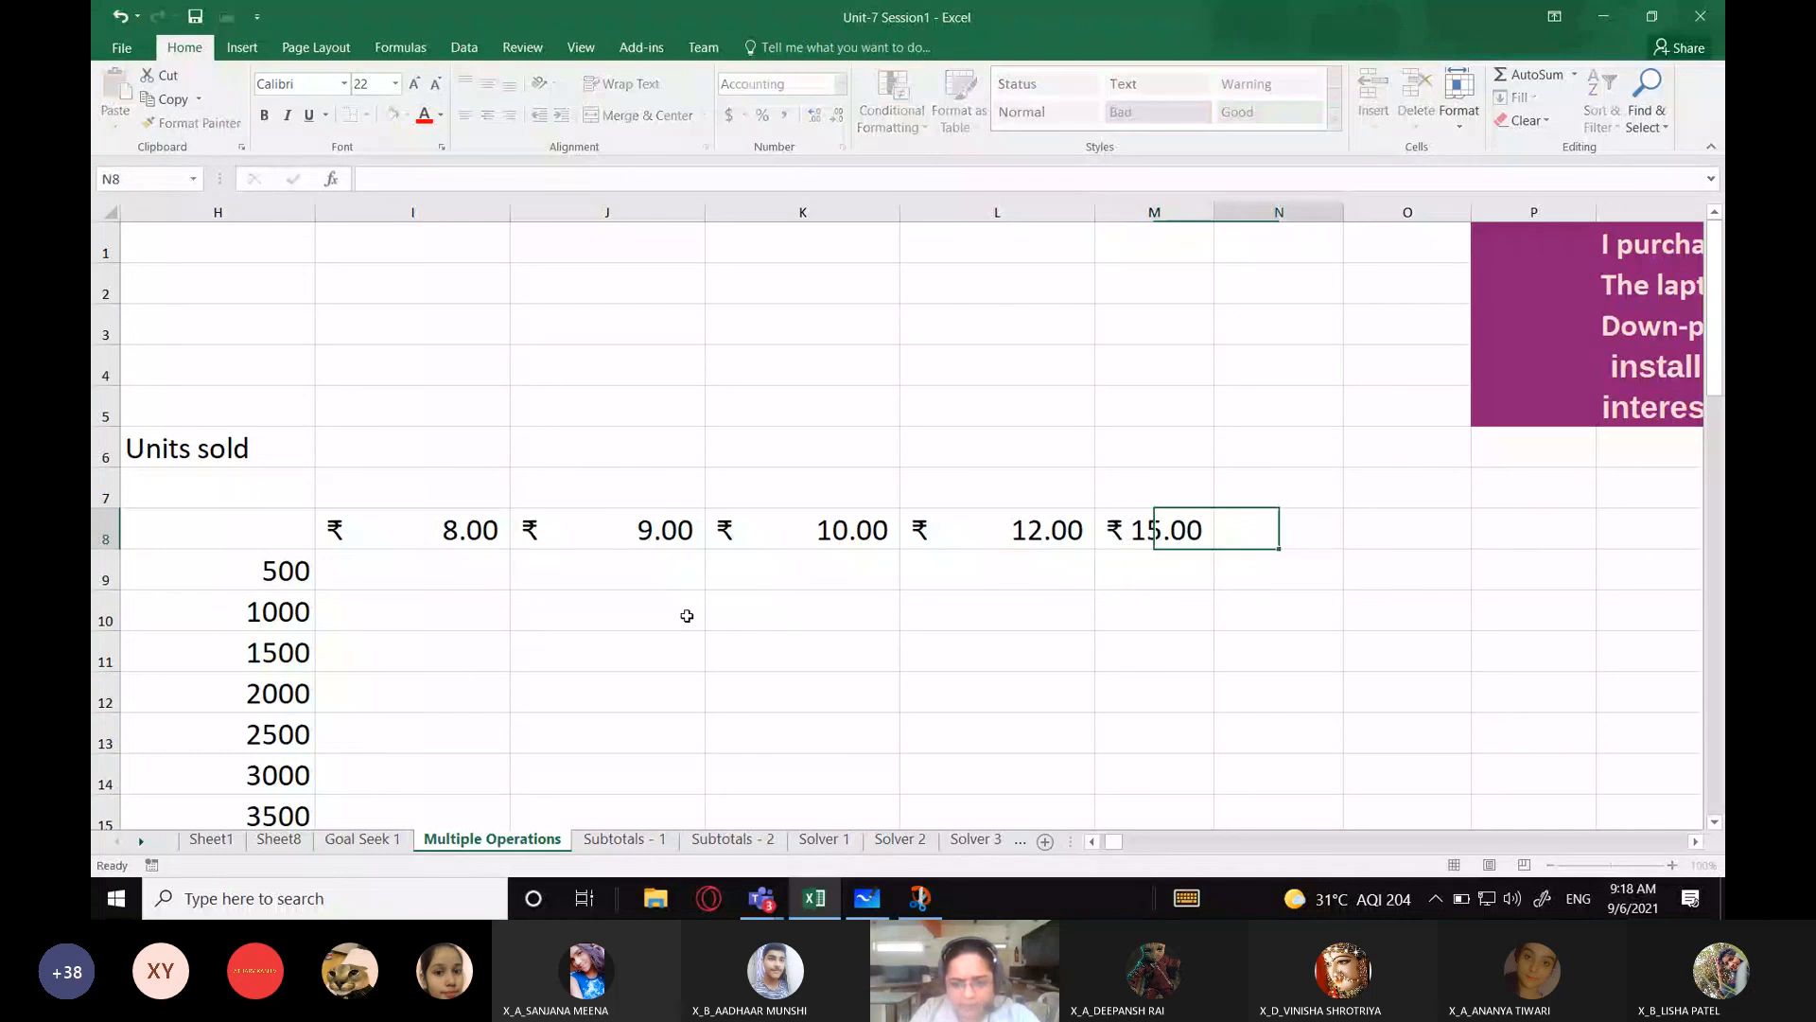
pyautogui.write('18')
pyautogui.press('Tab')
pyautogui.write('20')
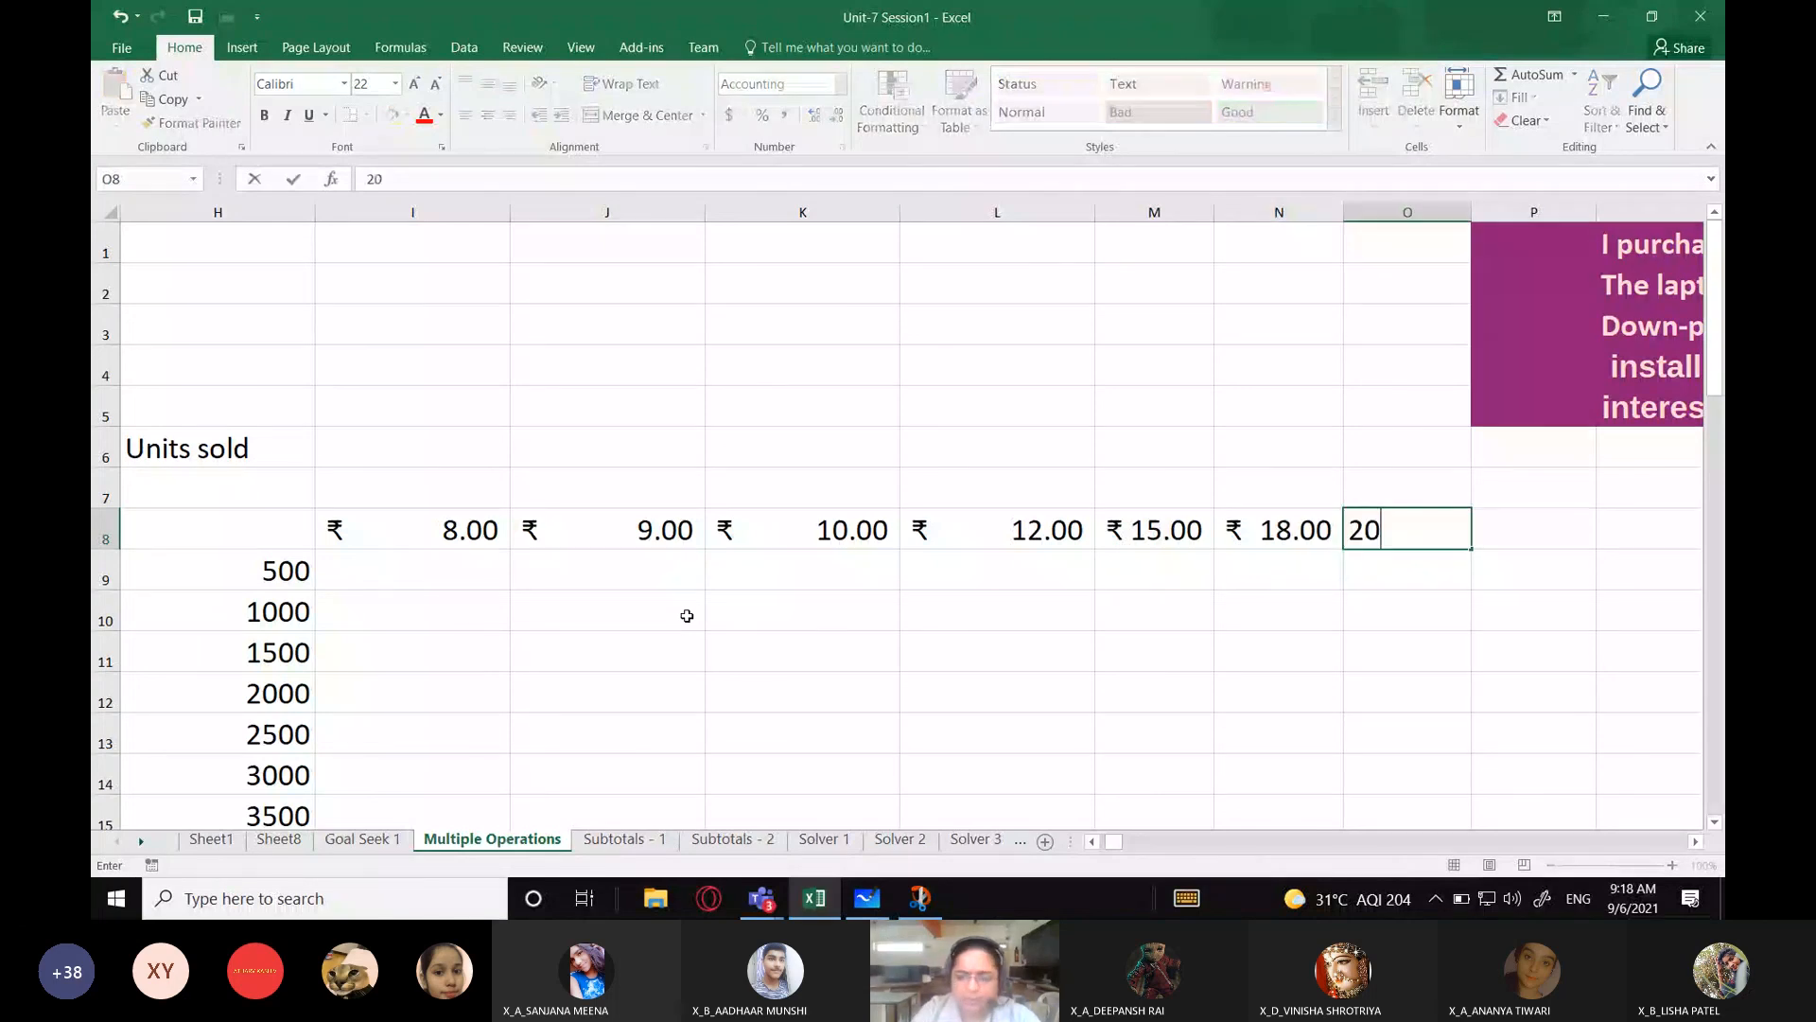
pyautogui.press('Return')
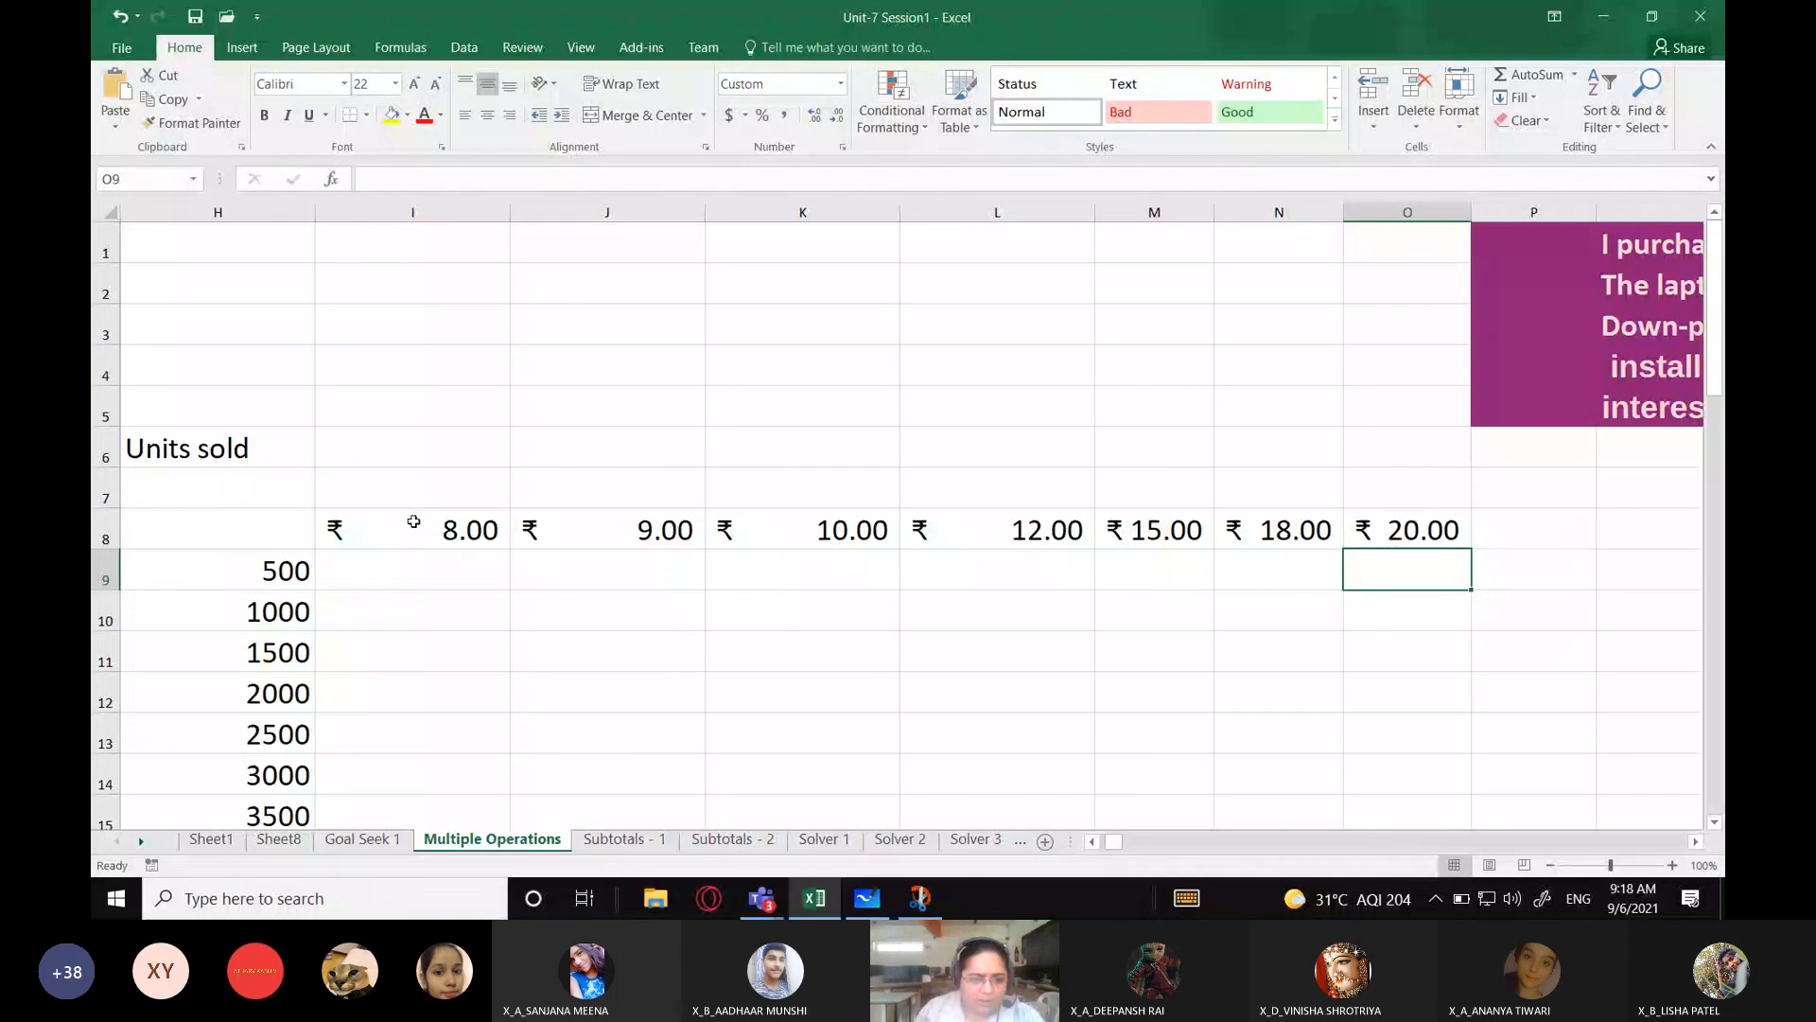
# Step: Examine the sale prices in row 8, the units sold in H9:H20 and the cells where they cross
pyautogui.moveTo(413, 521); pyautogui.dragTo(1438, 530)
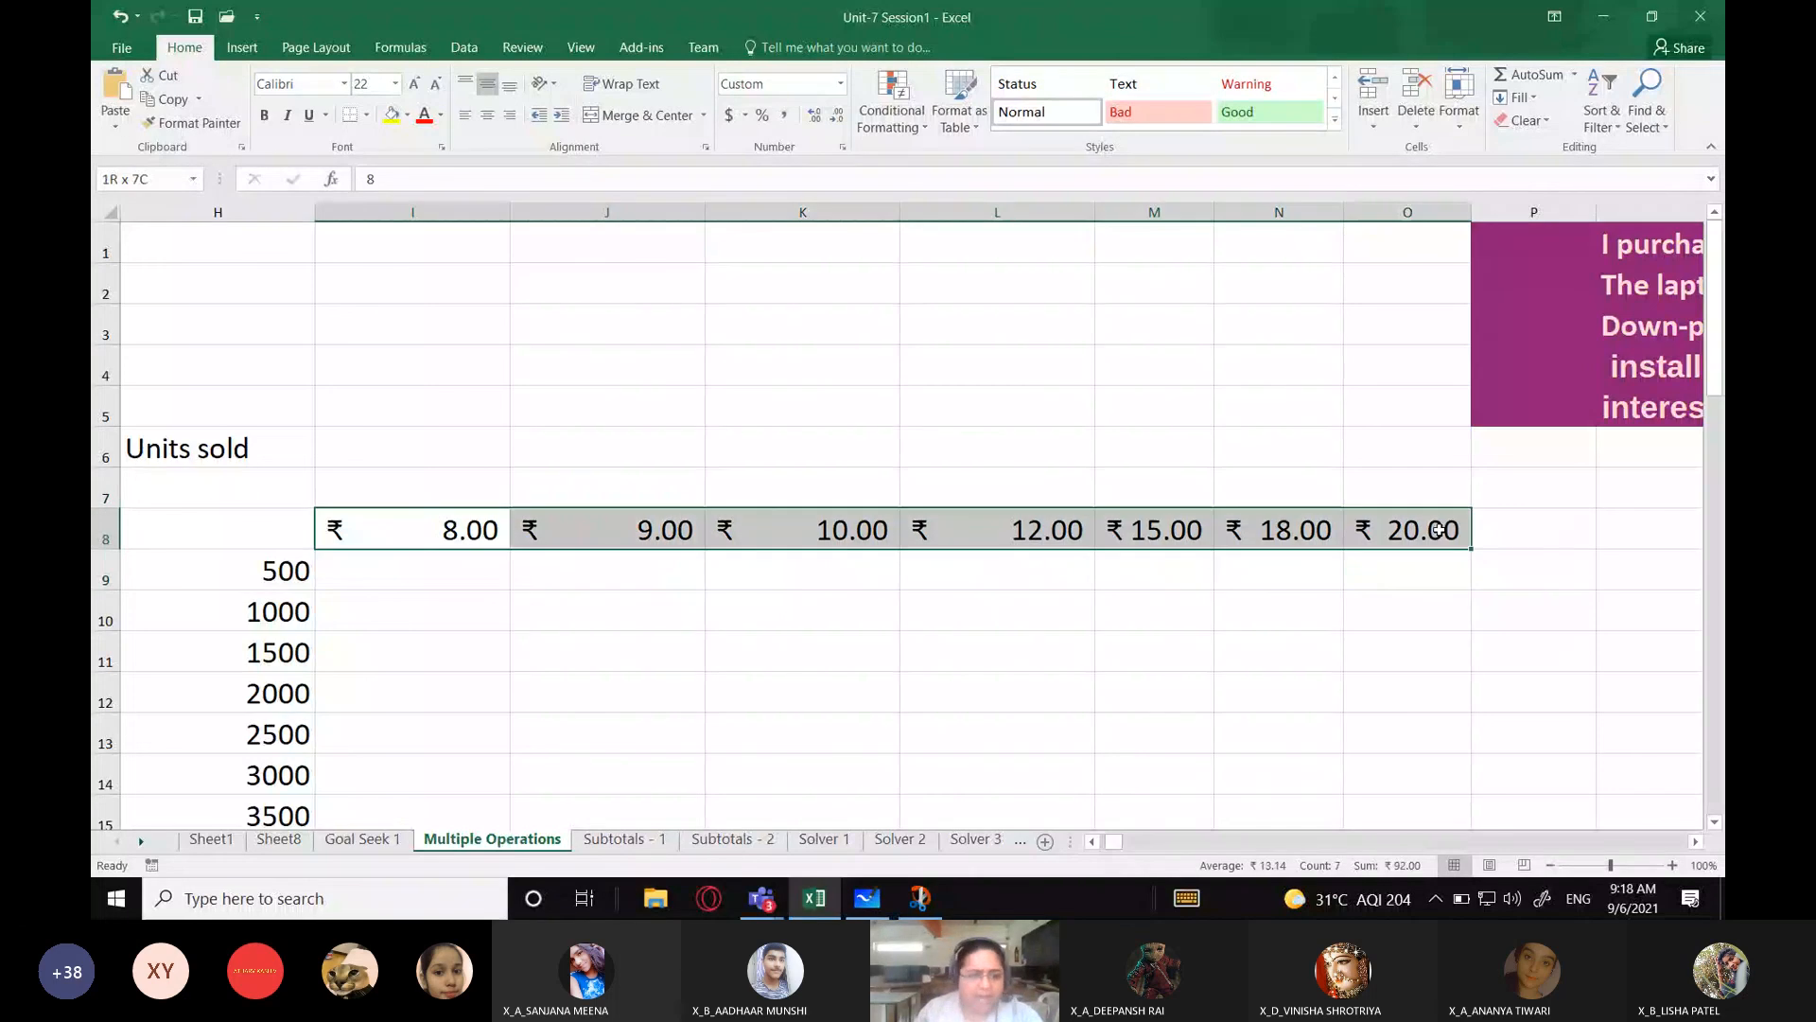
pyautogui.scroll(-1, 227, 571)
pyautogui.moveTo(227, 448); pyautogui.dragTo(227, 775)
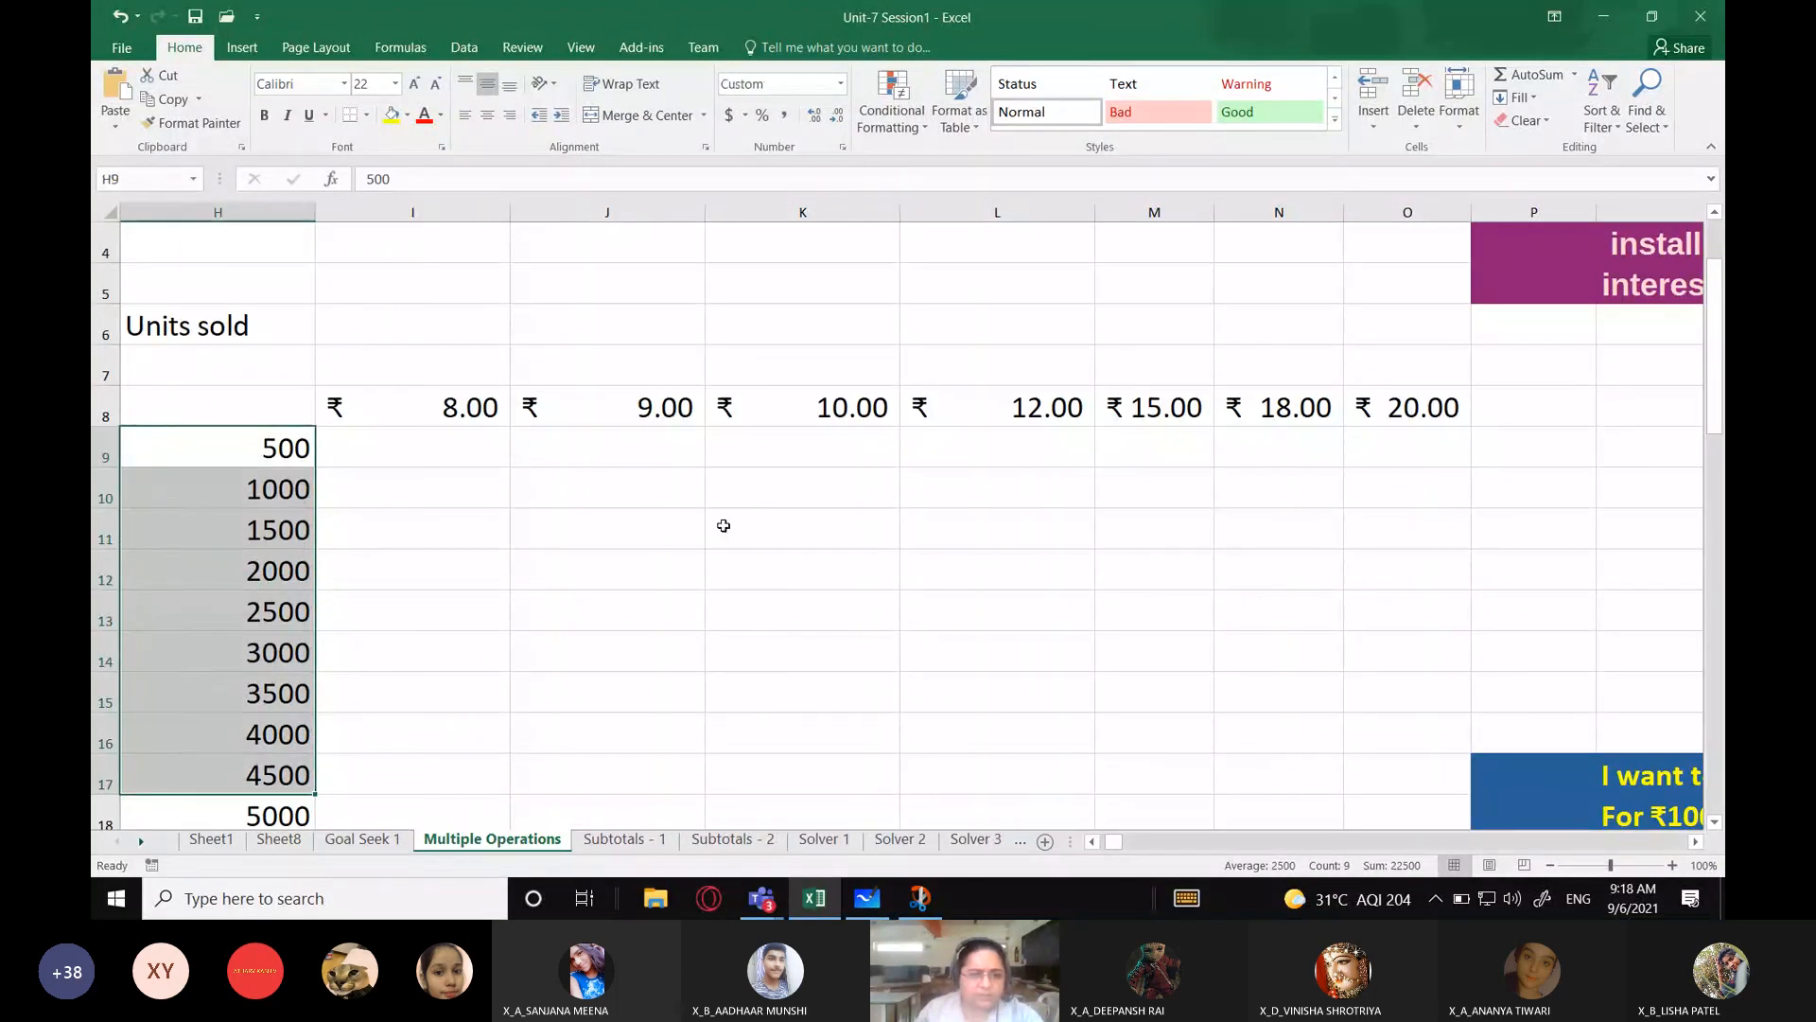
pyautogui.click(724, 526)
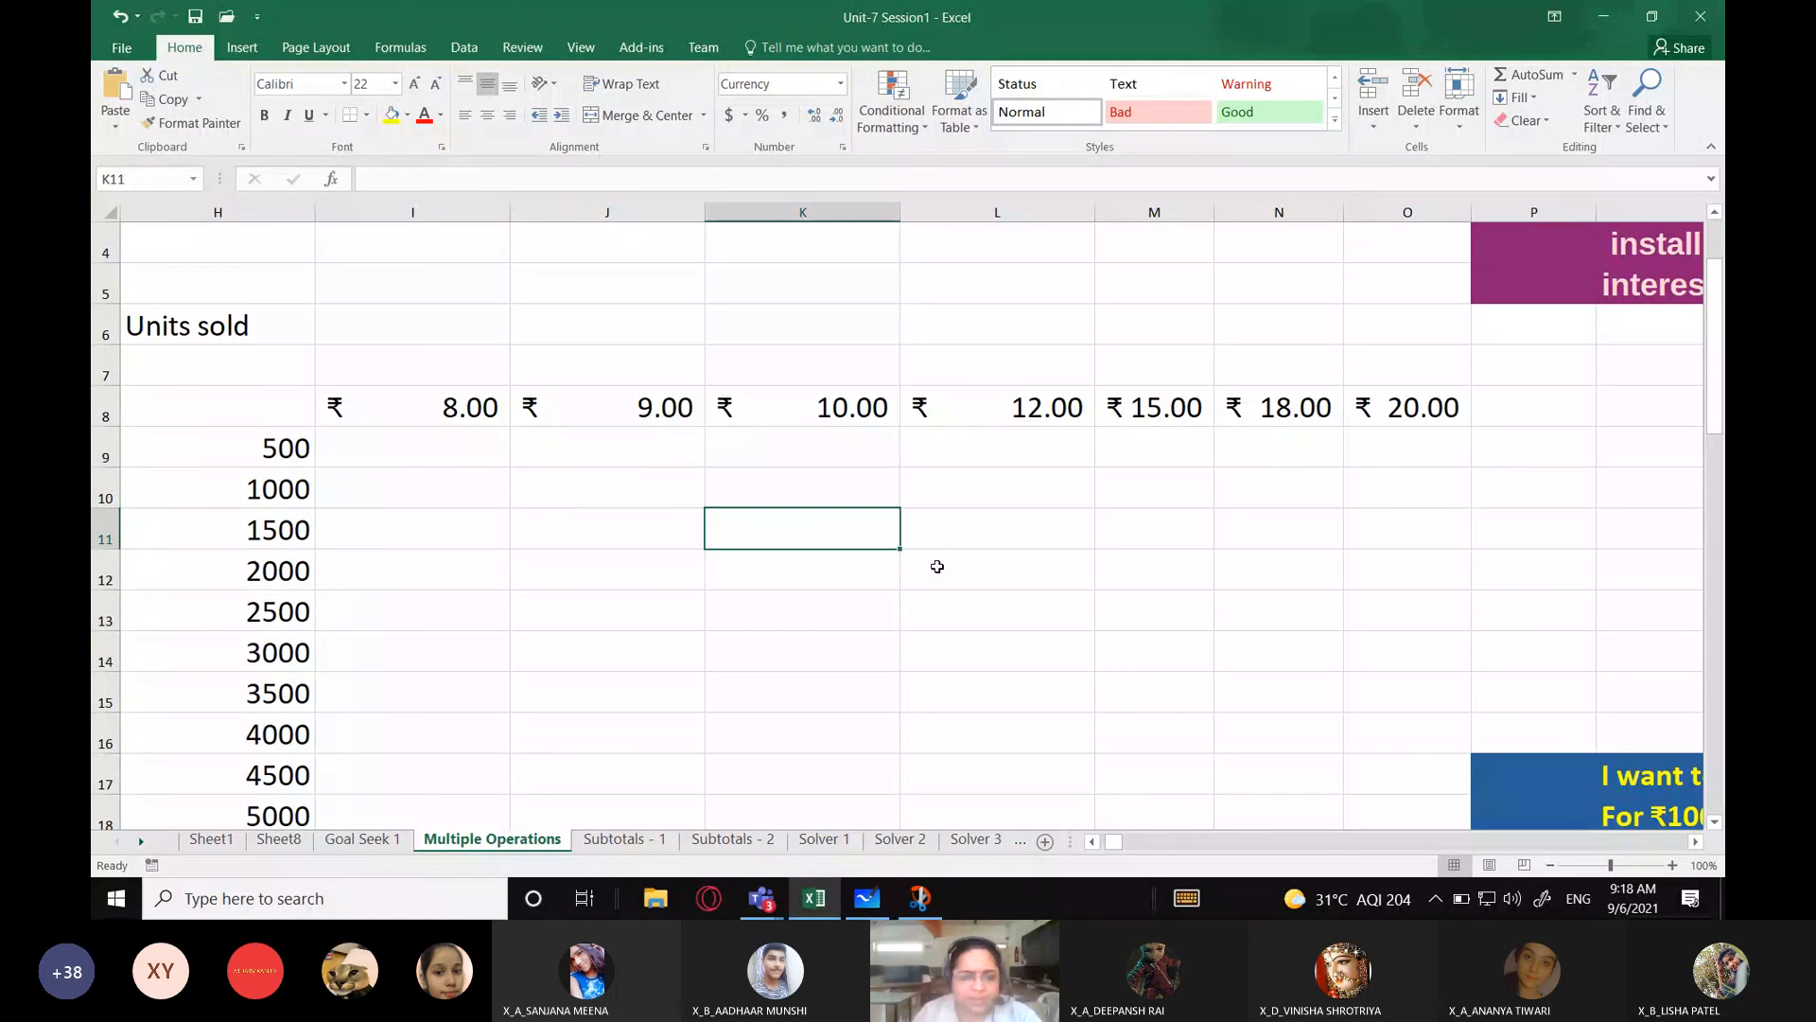
pyautogui.click(197, 527)
pyautogui.scroll(-1, 260, 553)
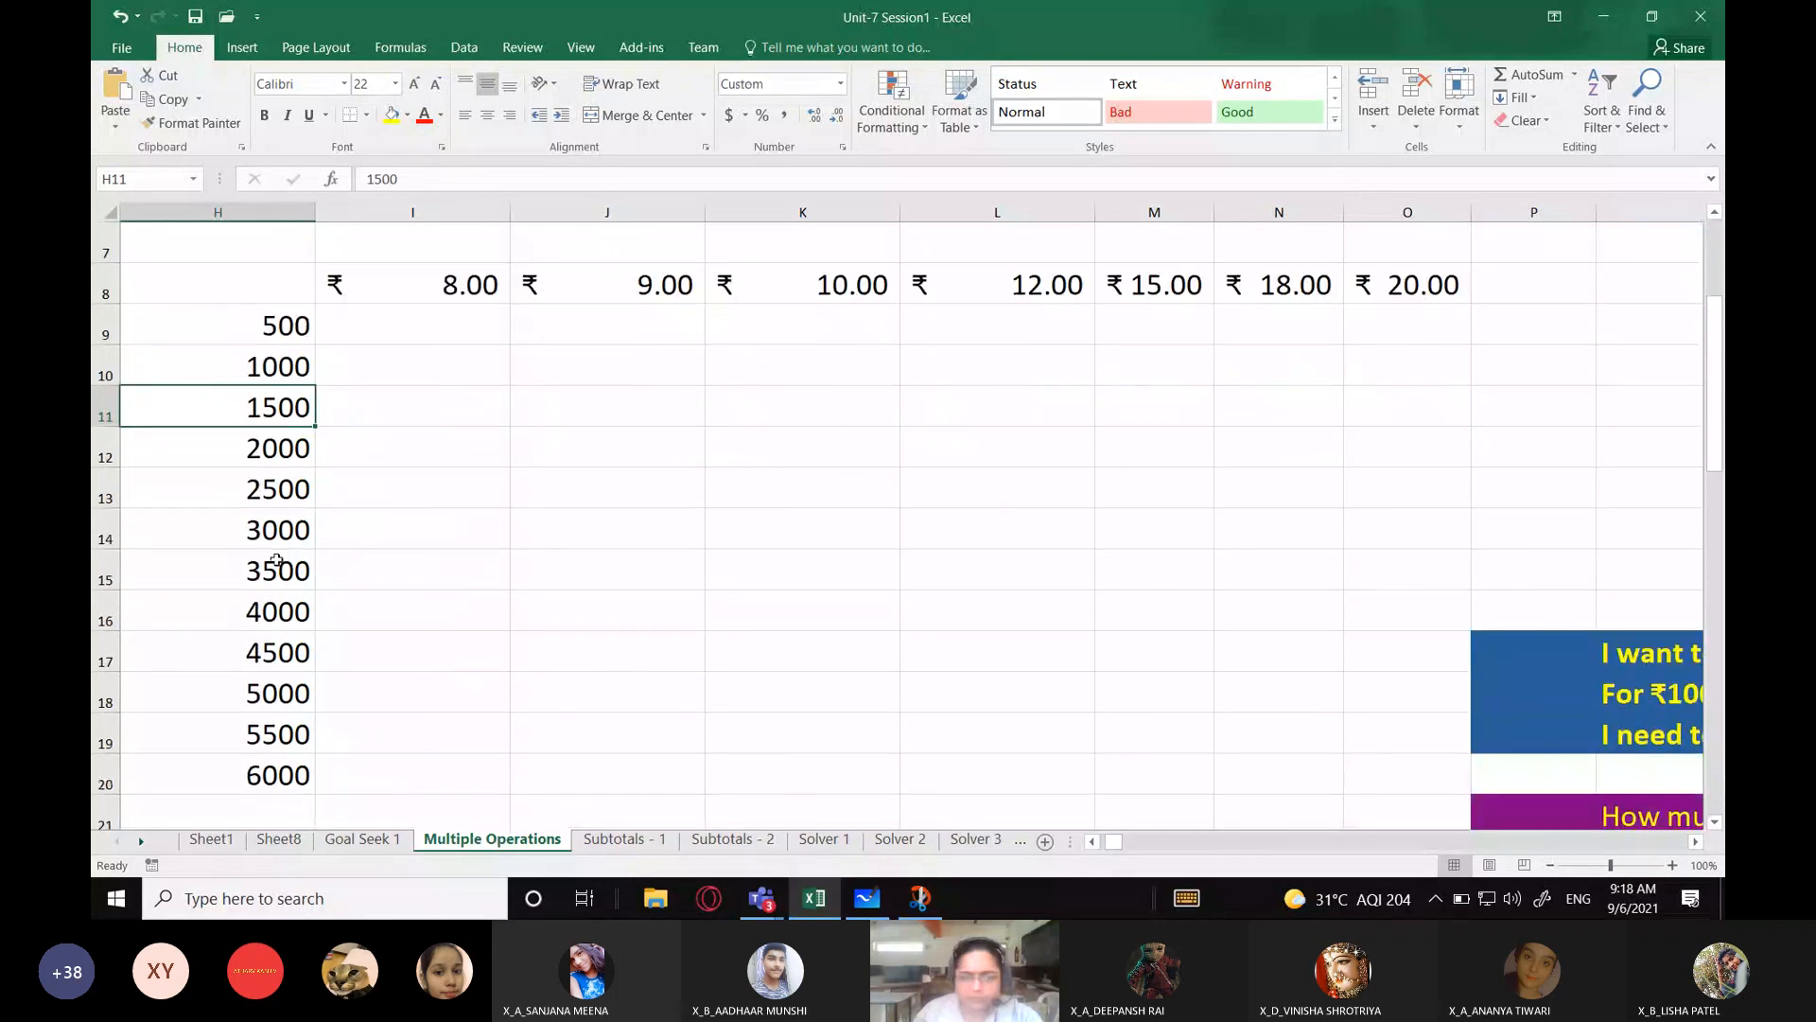
pyautogui.moveTo(275, 528); pyautogui.dragTo(782, 518)
pyautogui.moveTo(813, 273); pyautogui.dragTo(832, 535)
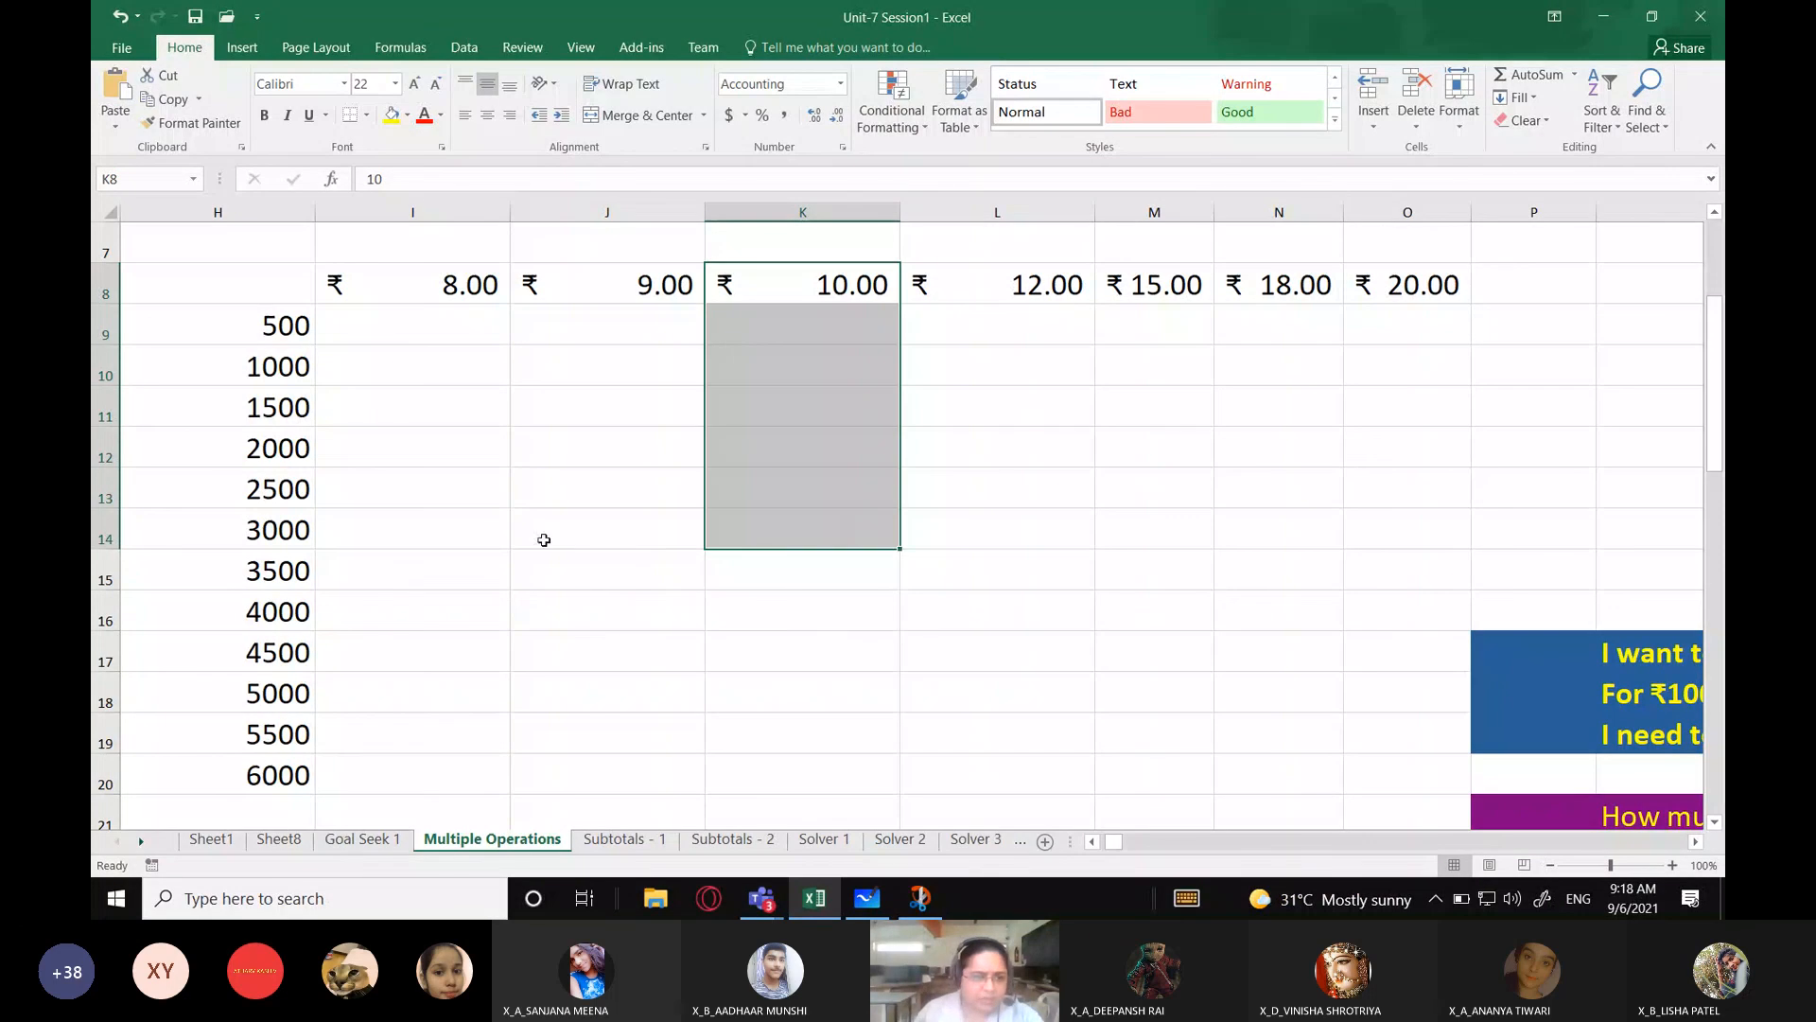
# Step: Link corner cell H8 to the profit in E13 with the formula =E13
pyautogui.scroll(1, 544, 540)
pyautogui.click(1021, 776)
pyautogui.click(1092, 841)
pyautogui.click(1092, 841)
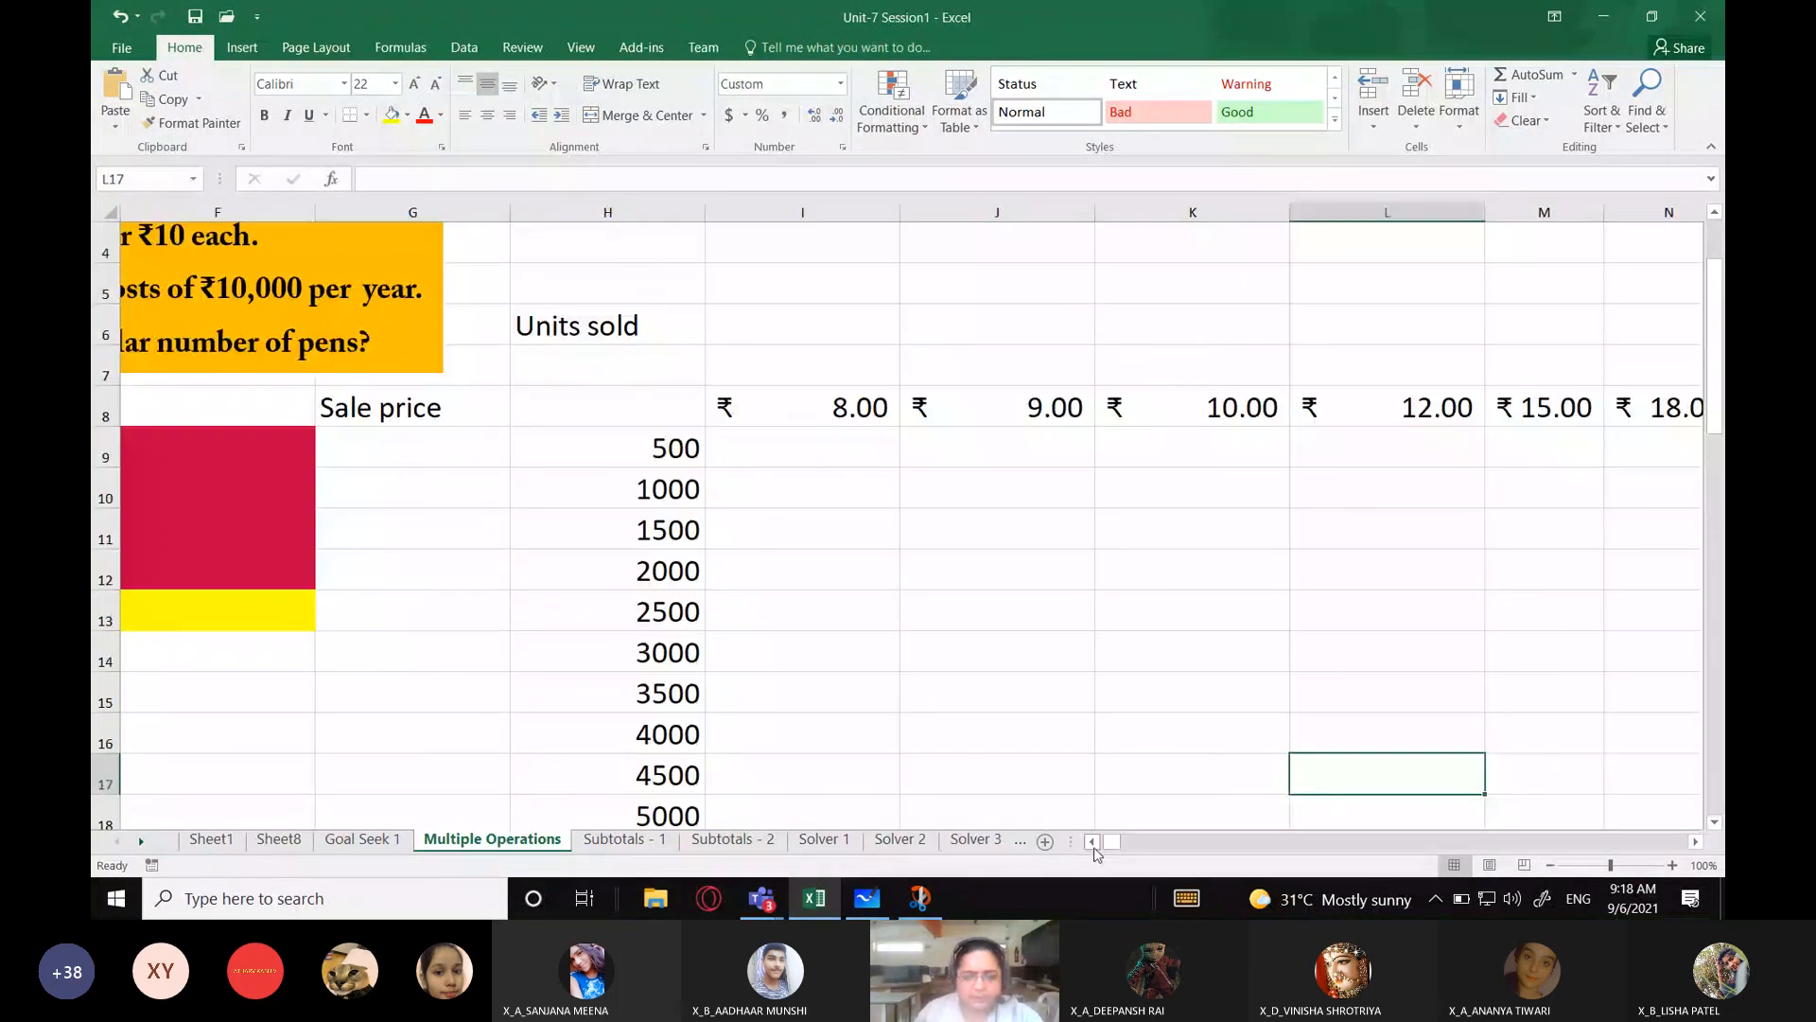
pyautogui.click(1092, 841)
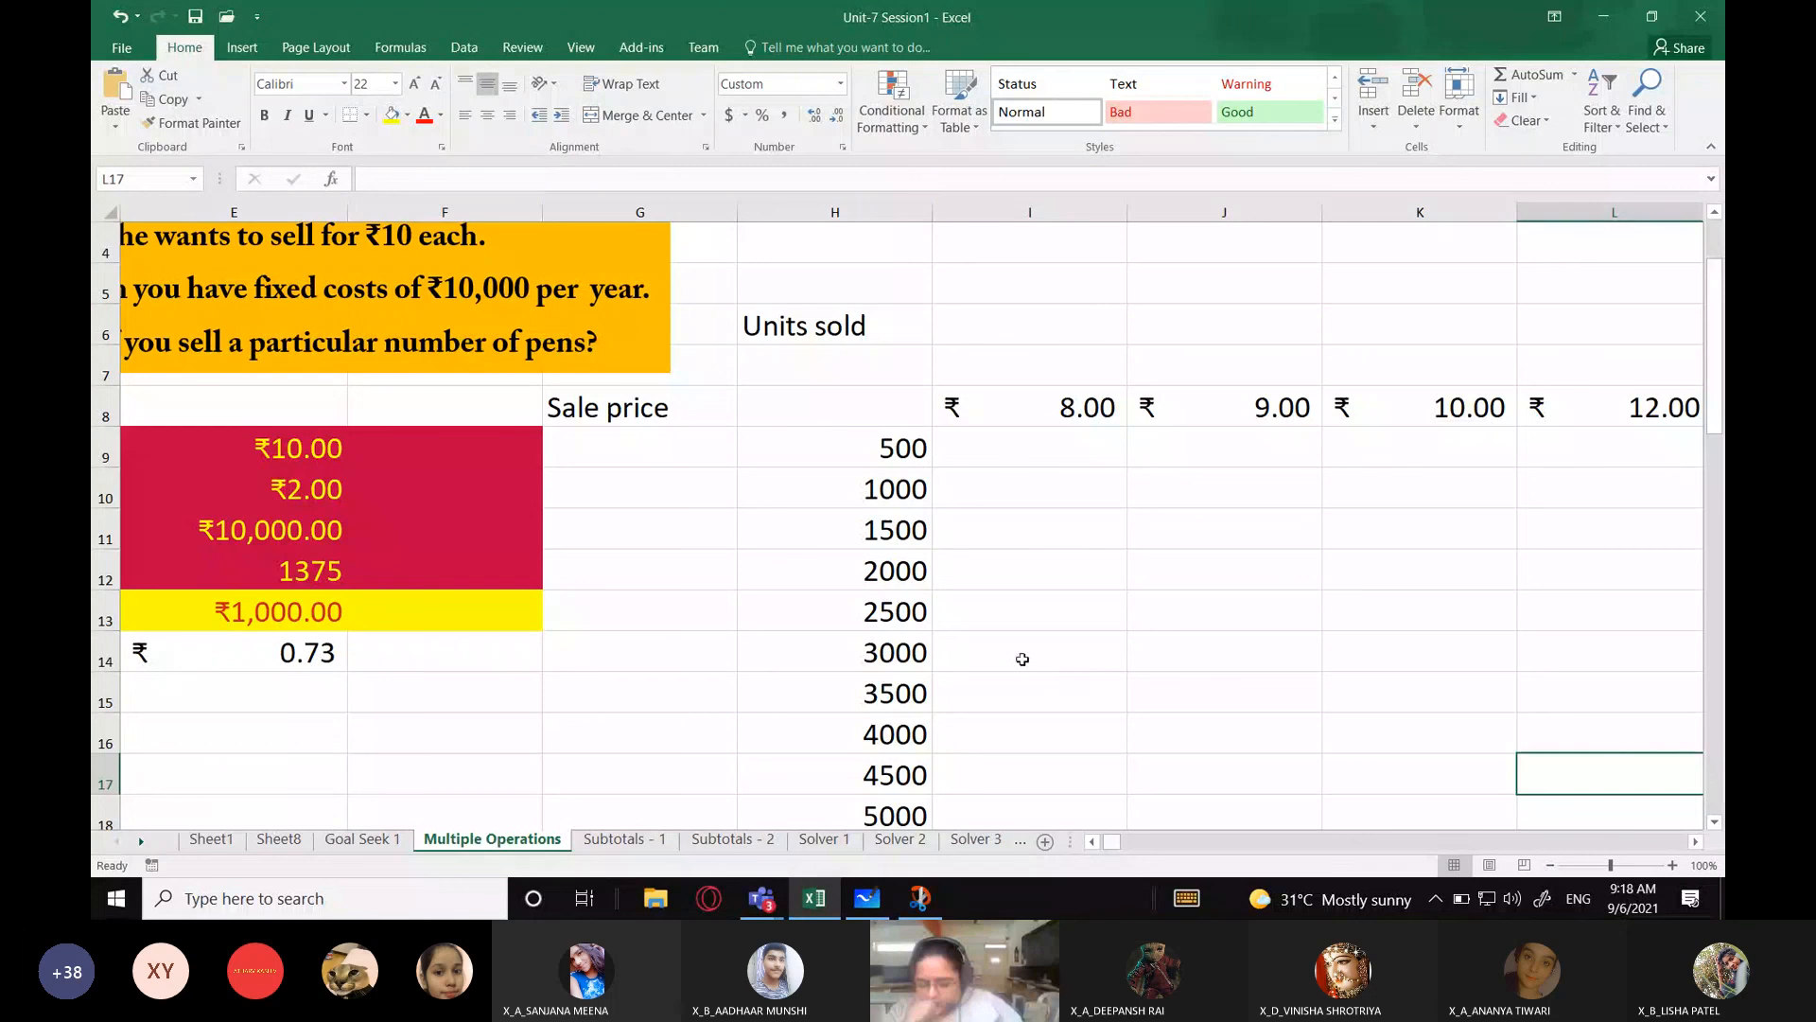
pyautogui.click(925, 407)
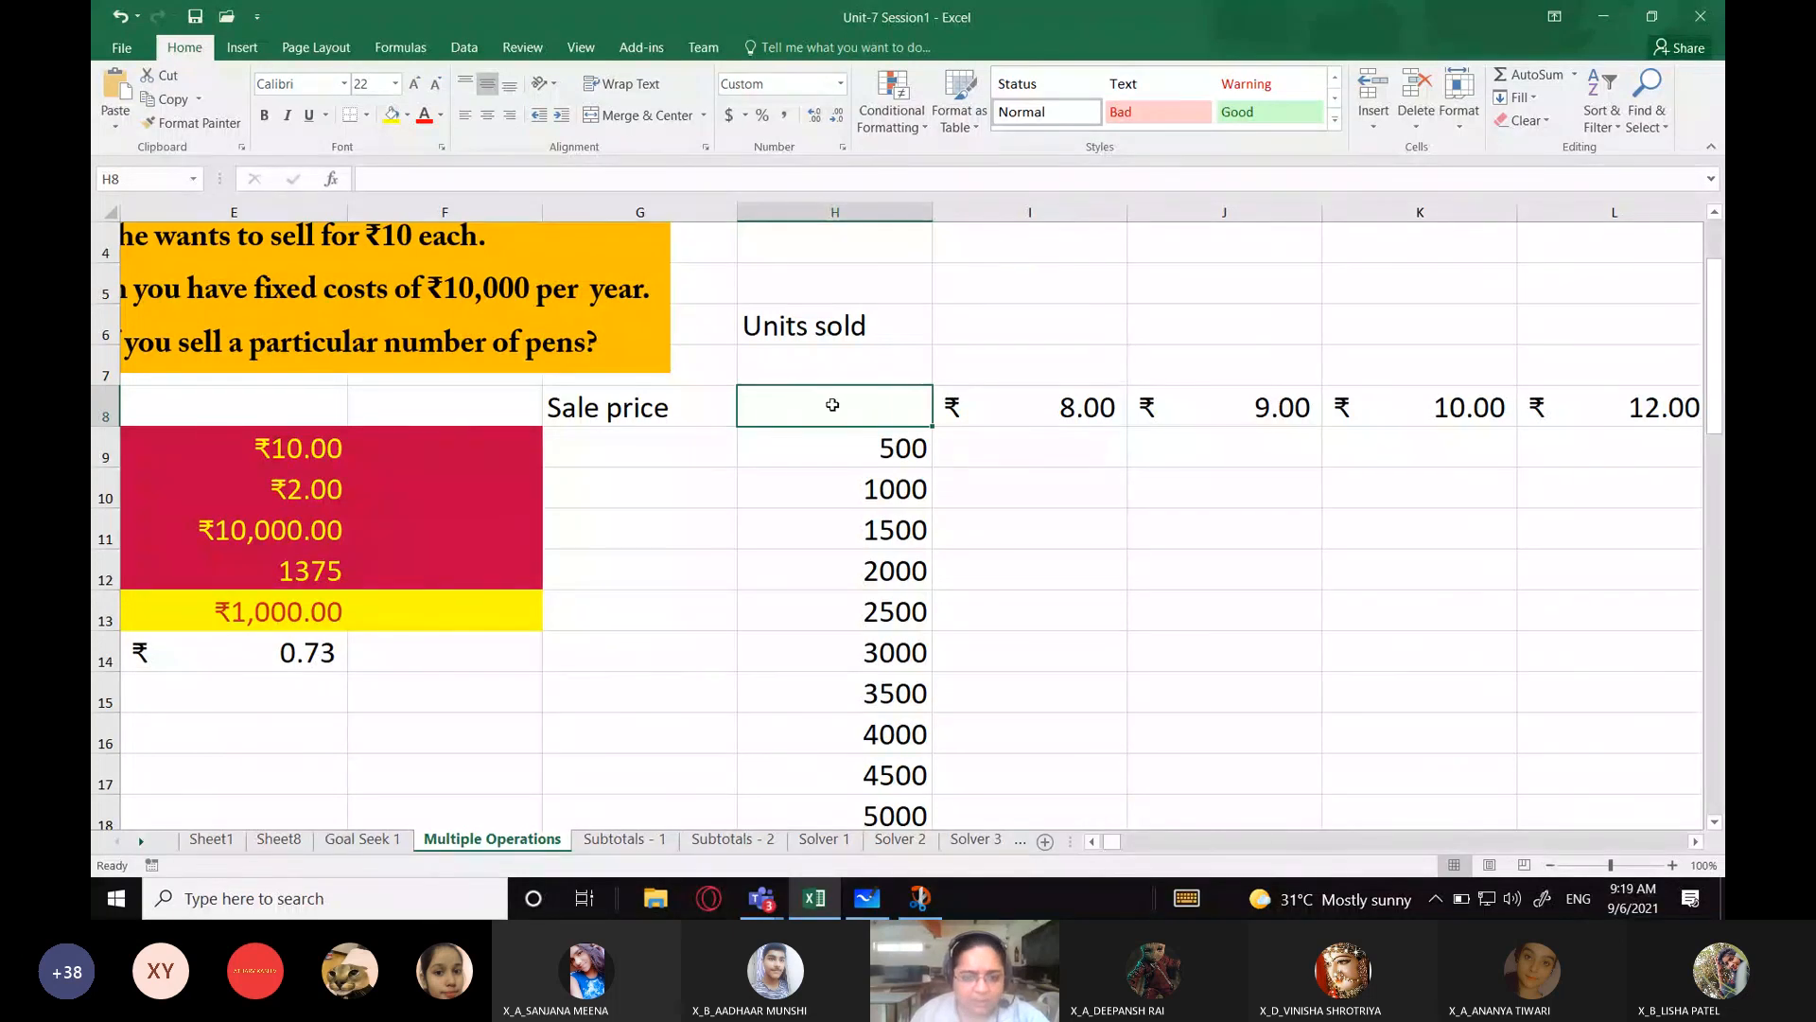
pyautogui.write('=')
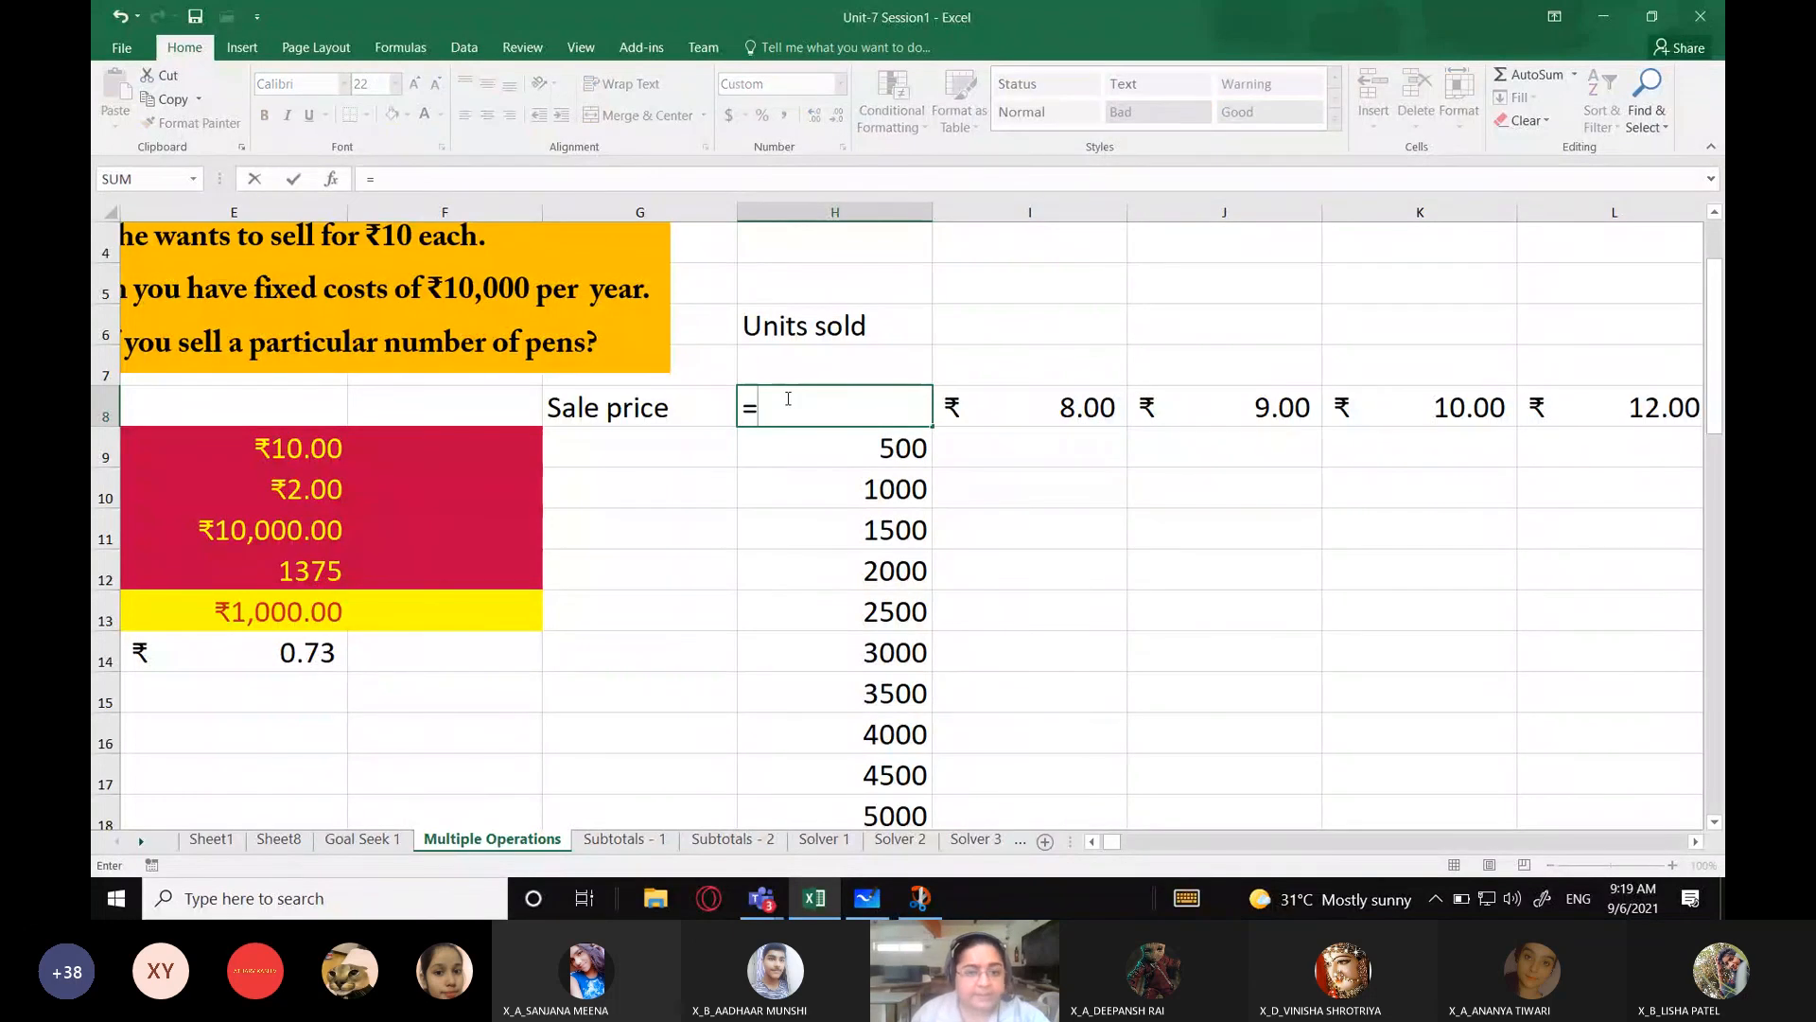
pyautogui.click(248, 616)
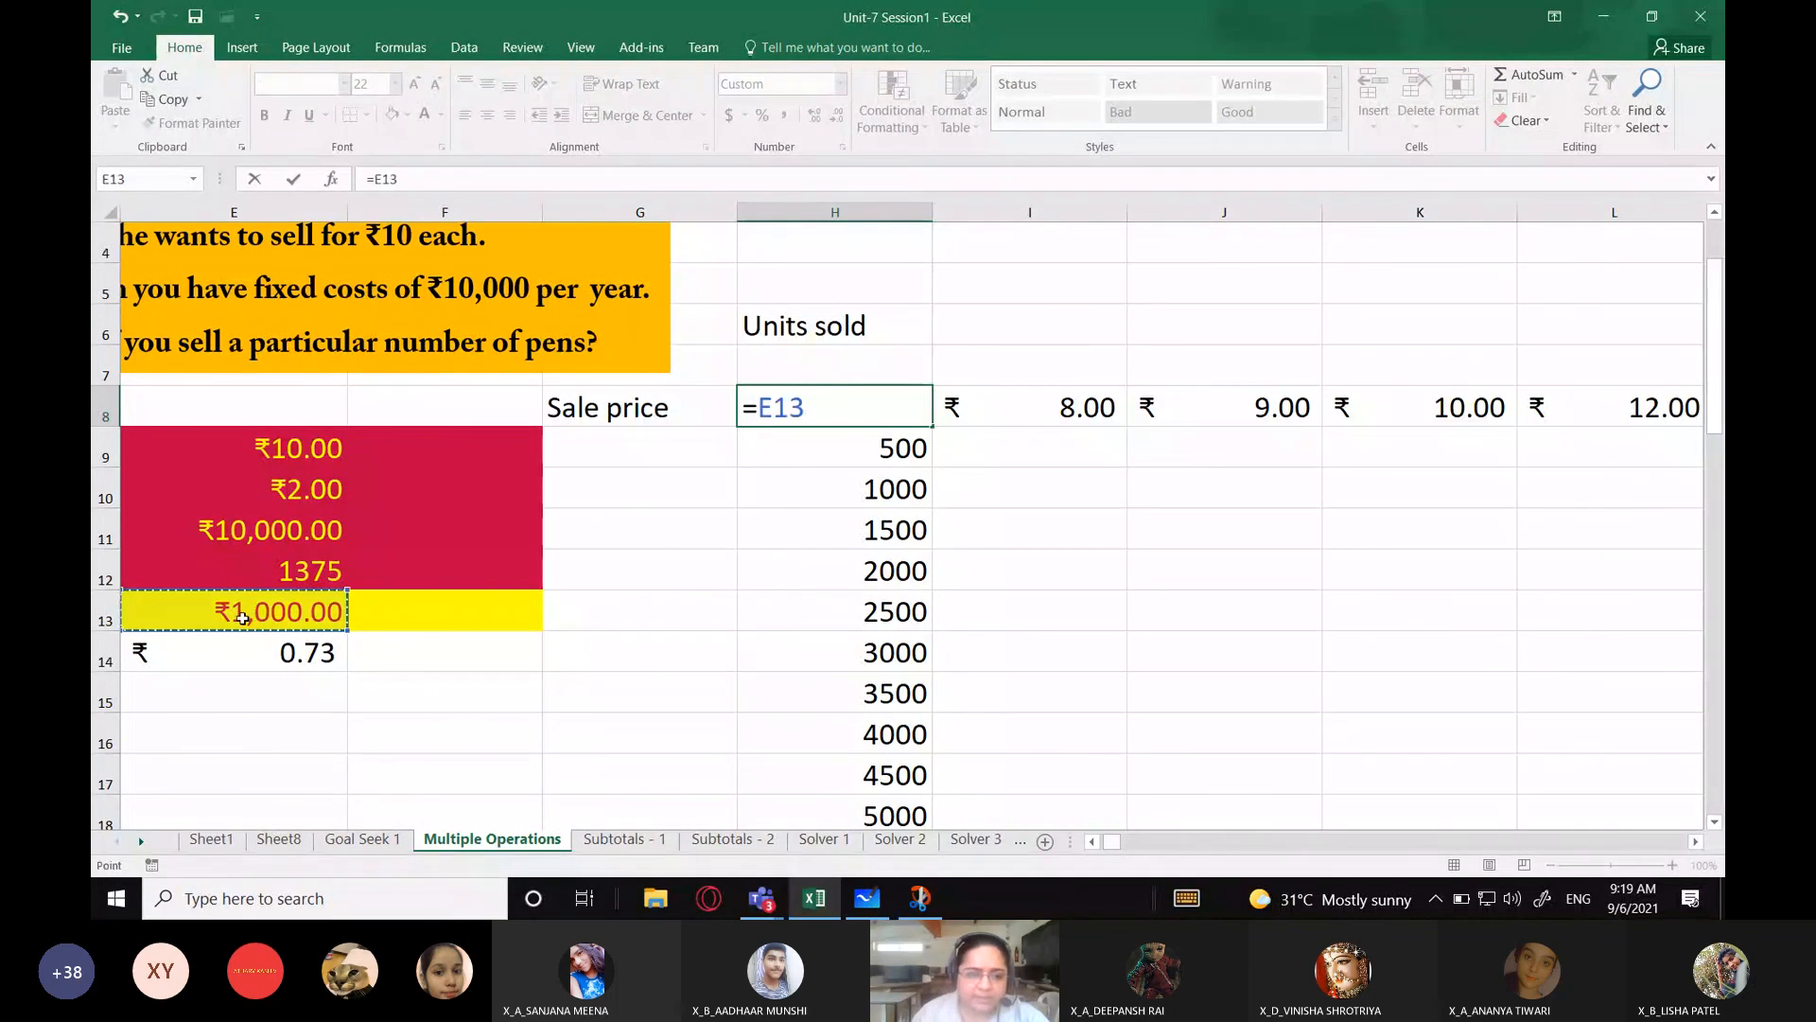
pyautogui.press('Return')
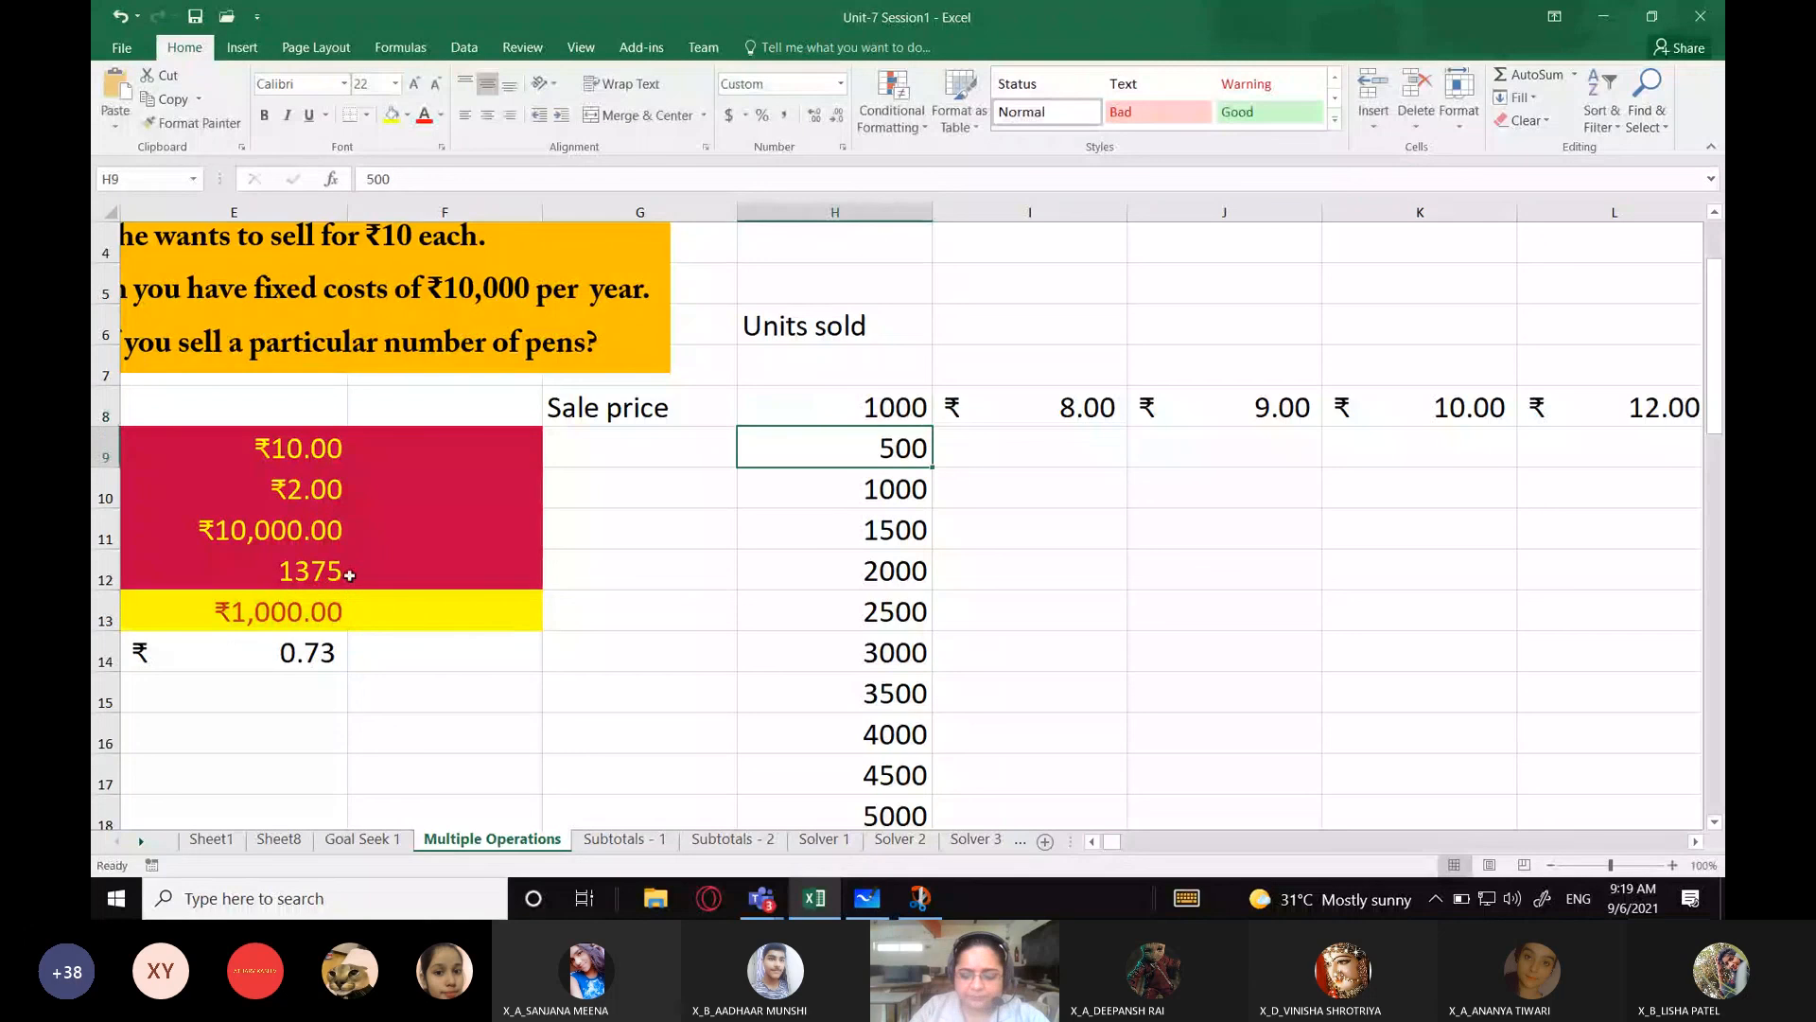
# Step: Hide the value of H8 by giving it the custom number format ;;;
pyautogui.click(863, 416)
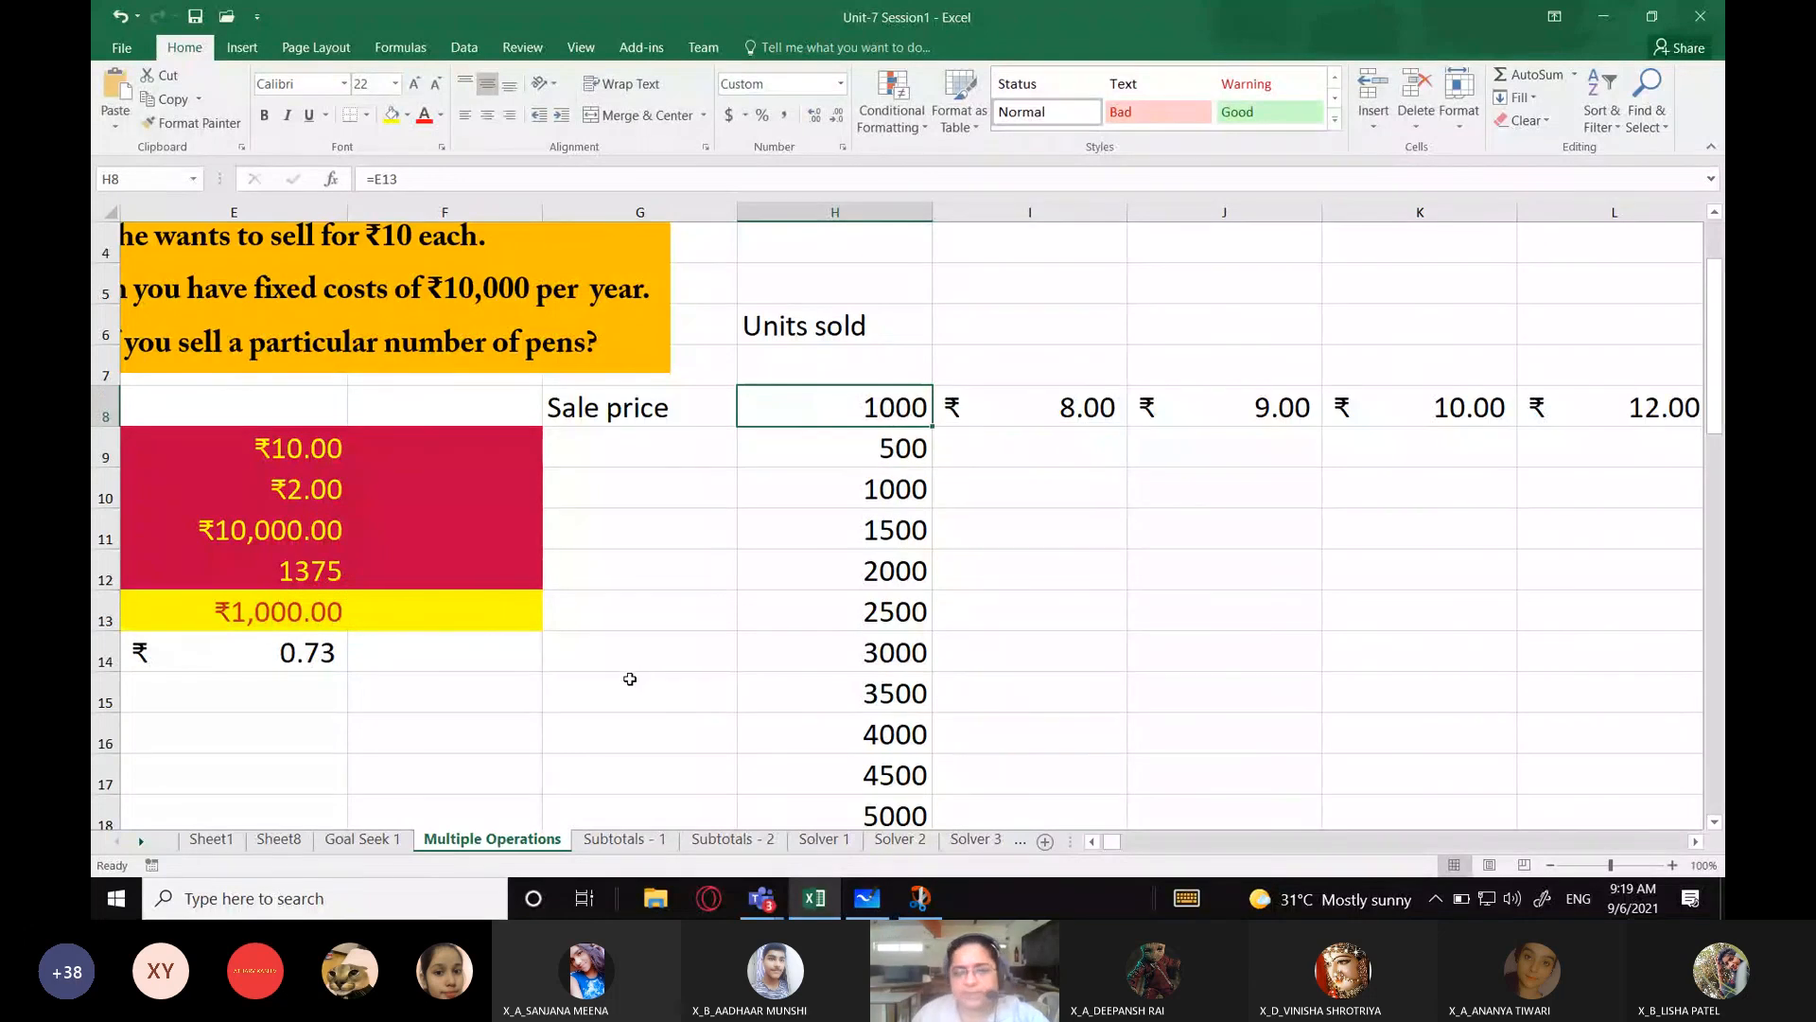
pyautogui.click(841, 148)
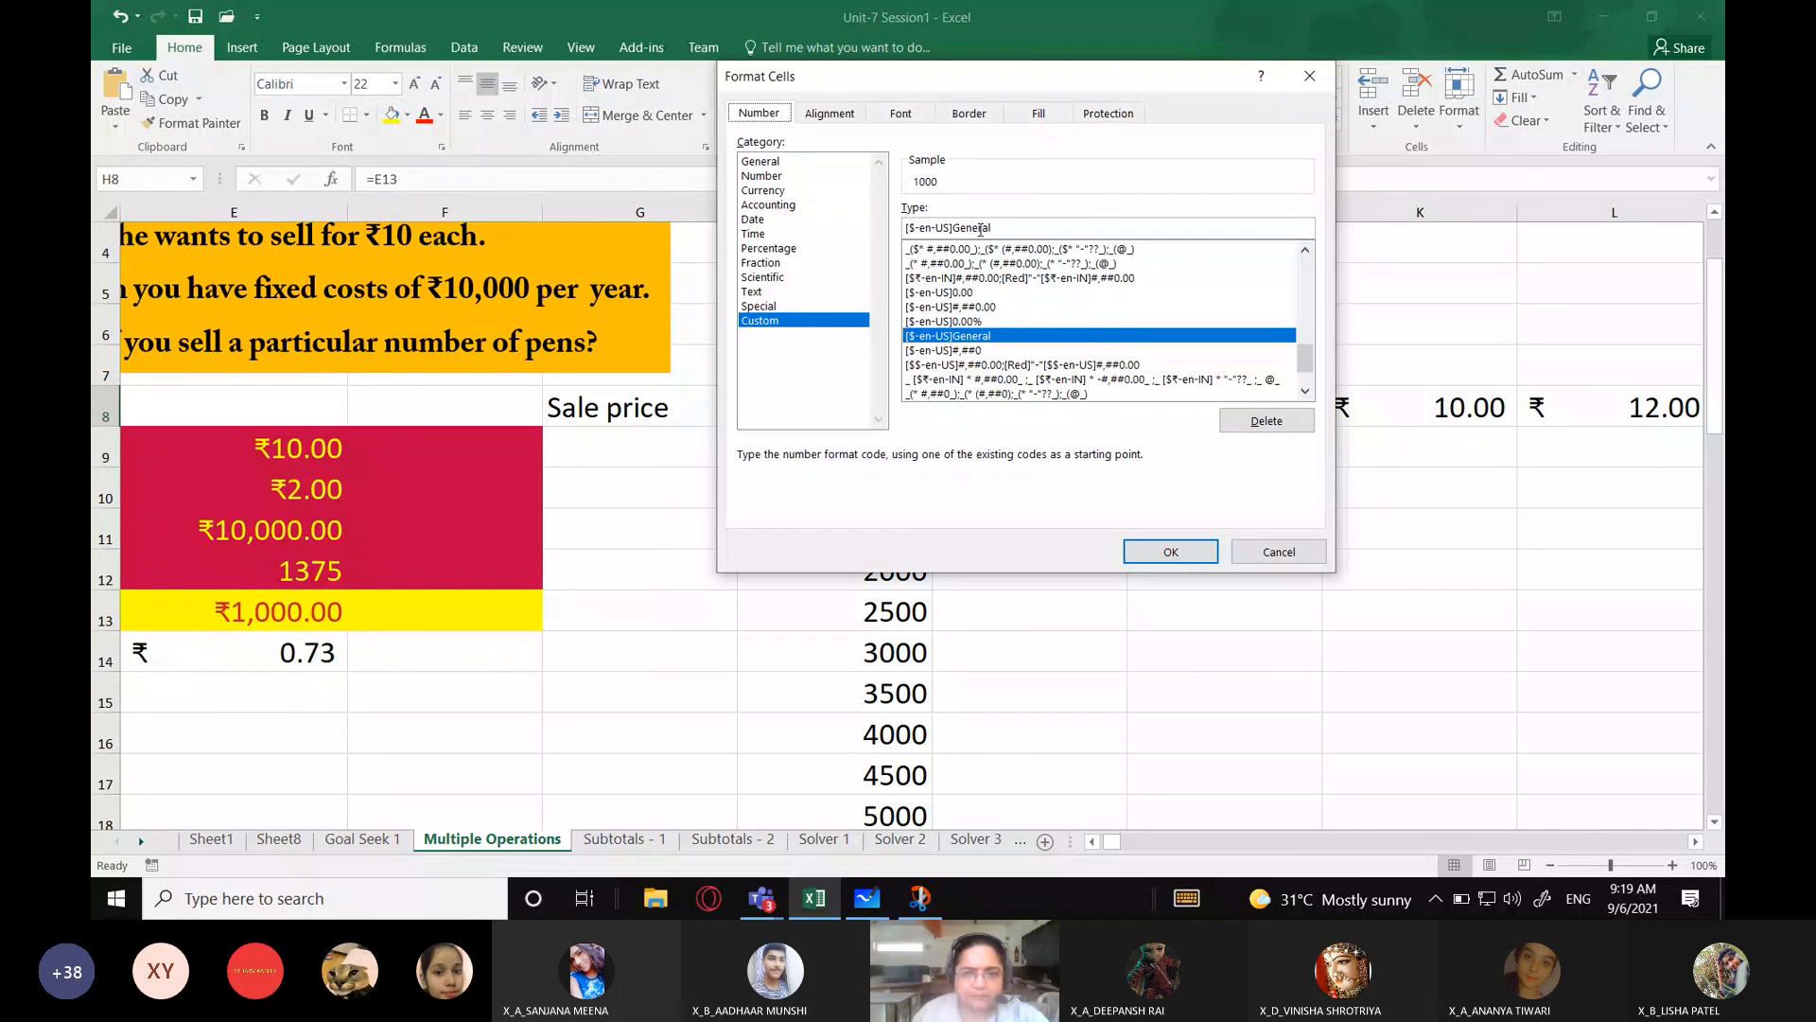
pyautogui.moveTo(993, 229); pyautogui.dragTo(798, 241)
pyautogui.write(';;;')
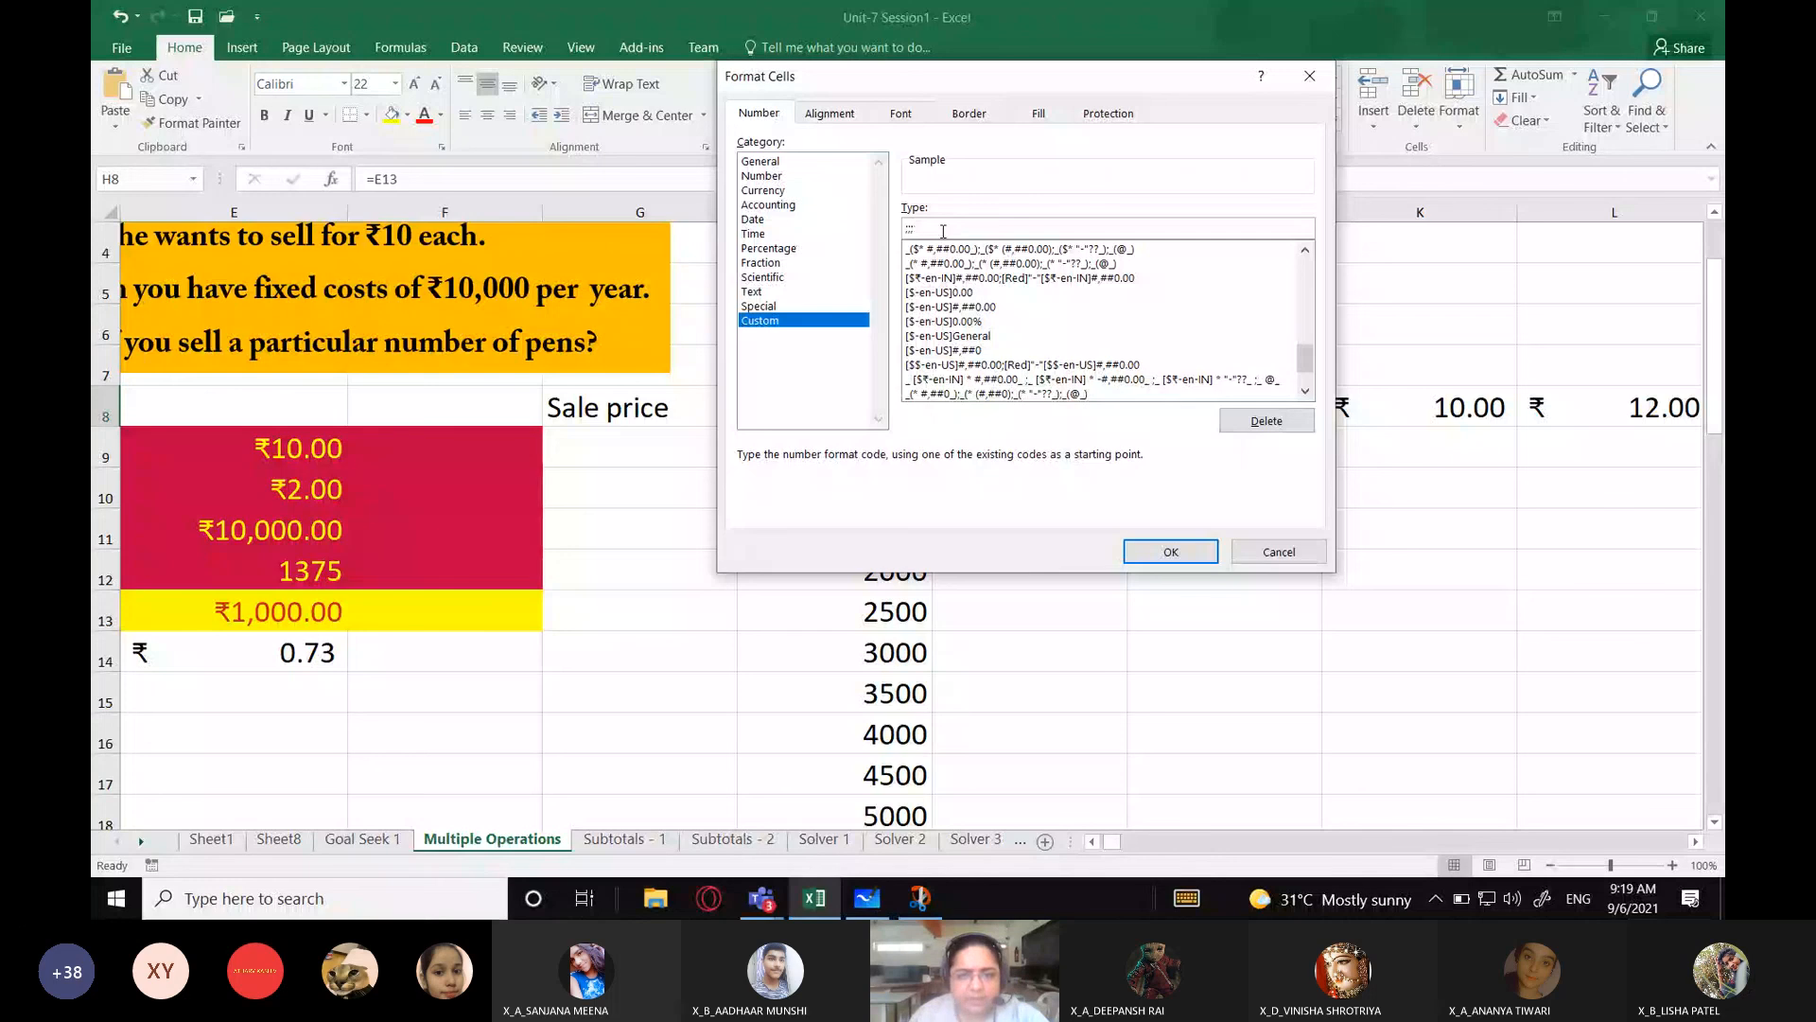
pyautogui.click(1170, 551)
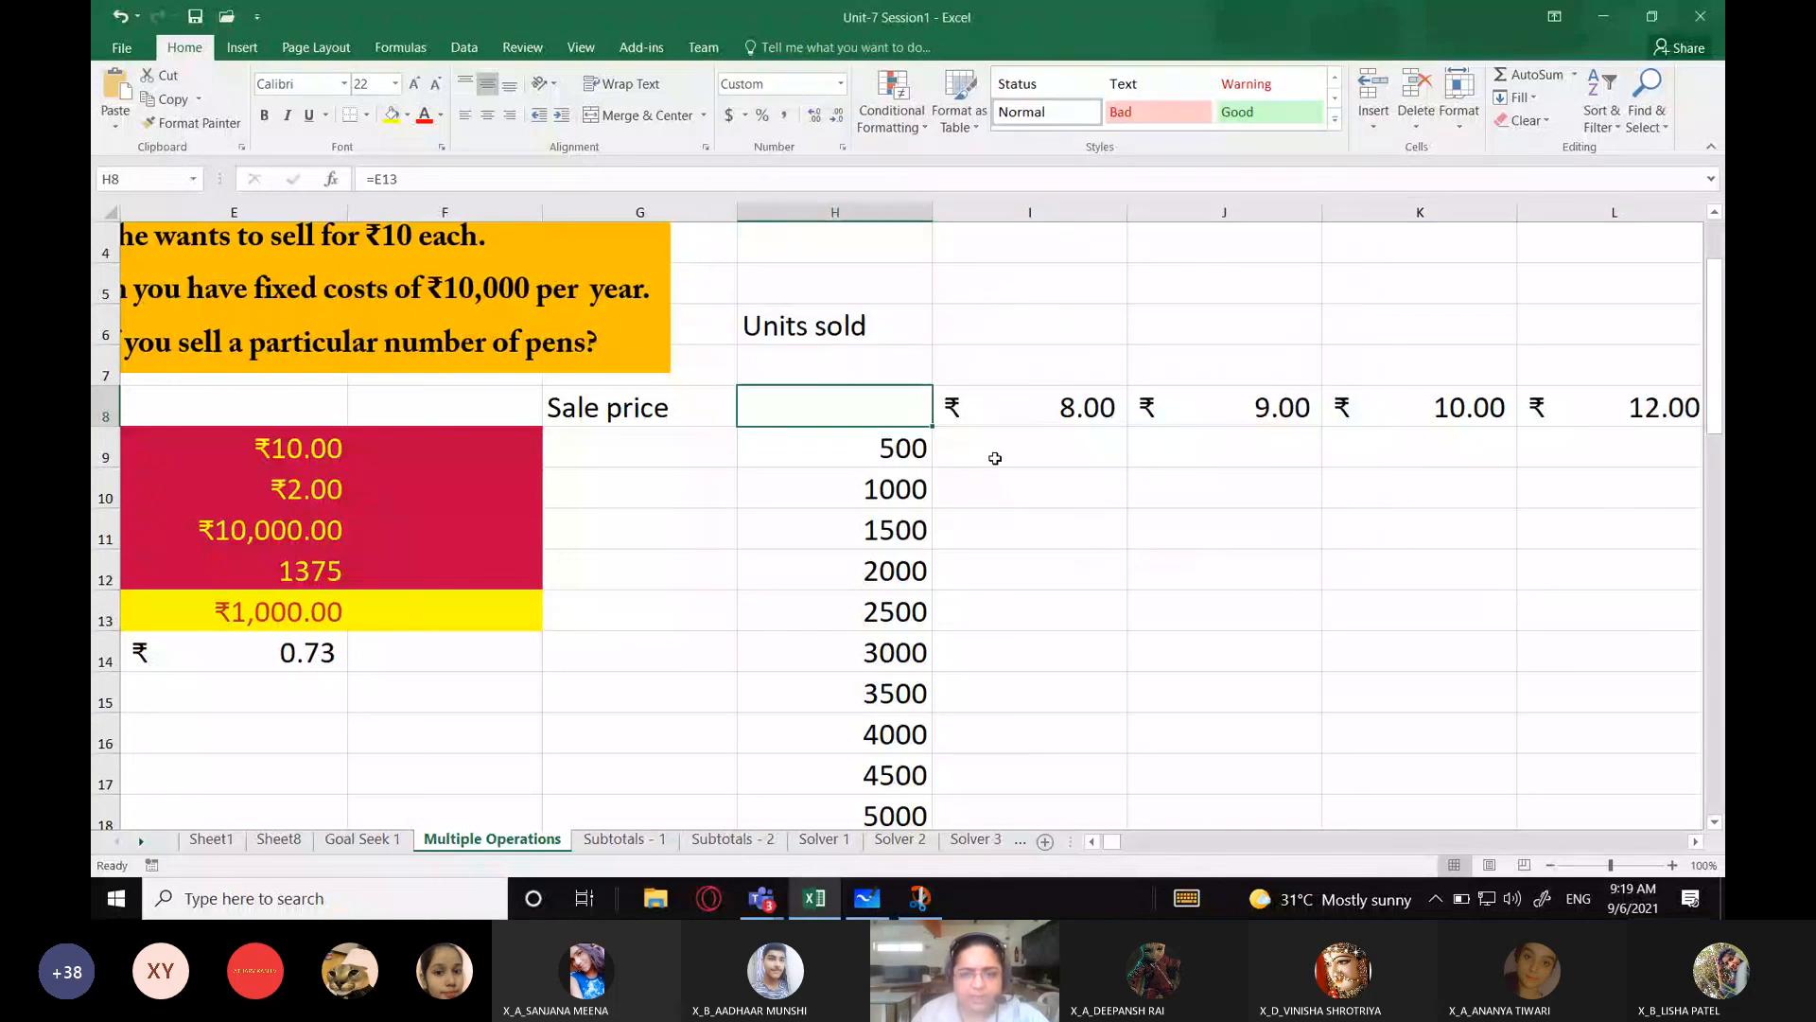
pyautogui.click(996, 458)
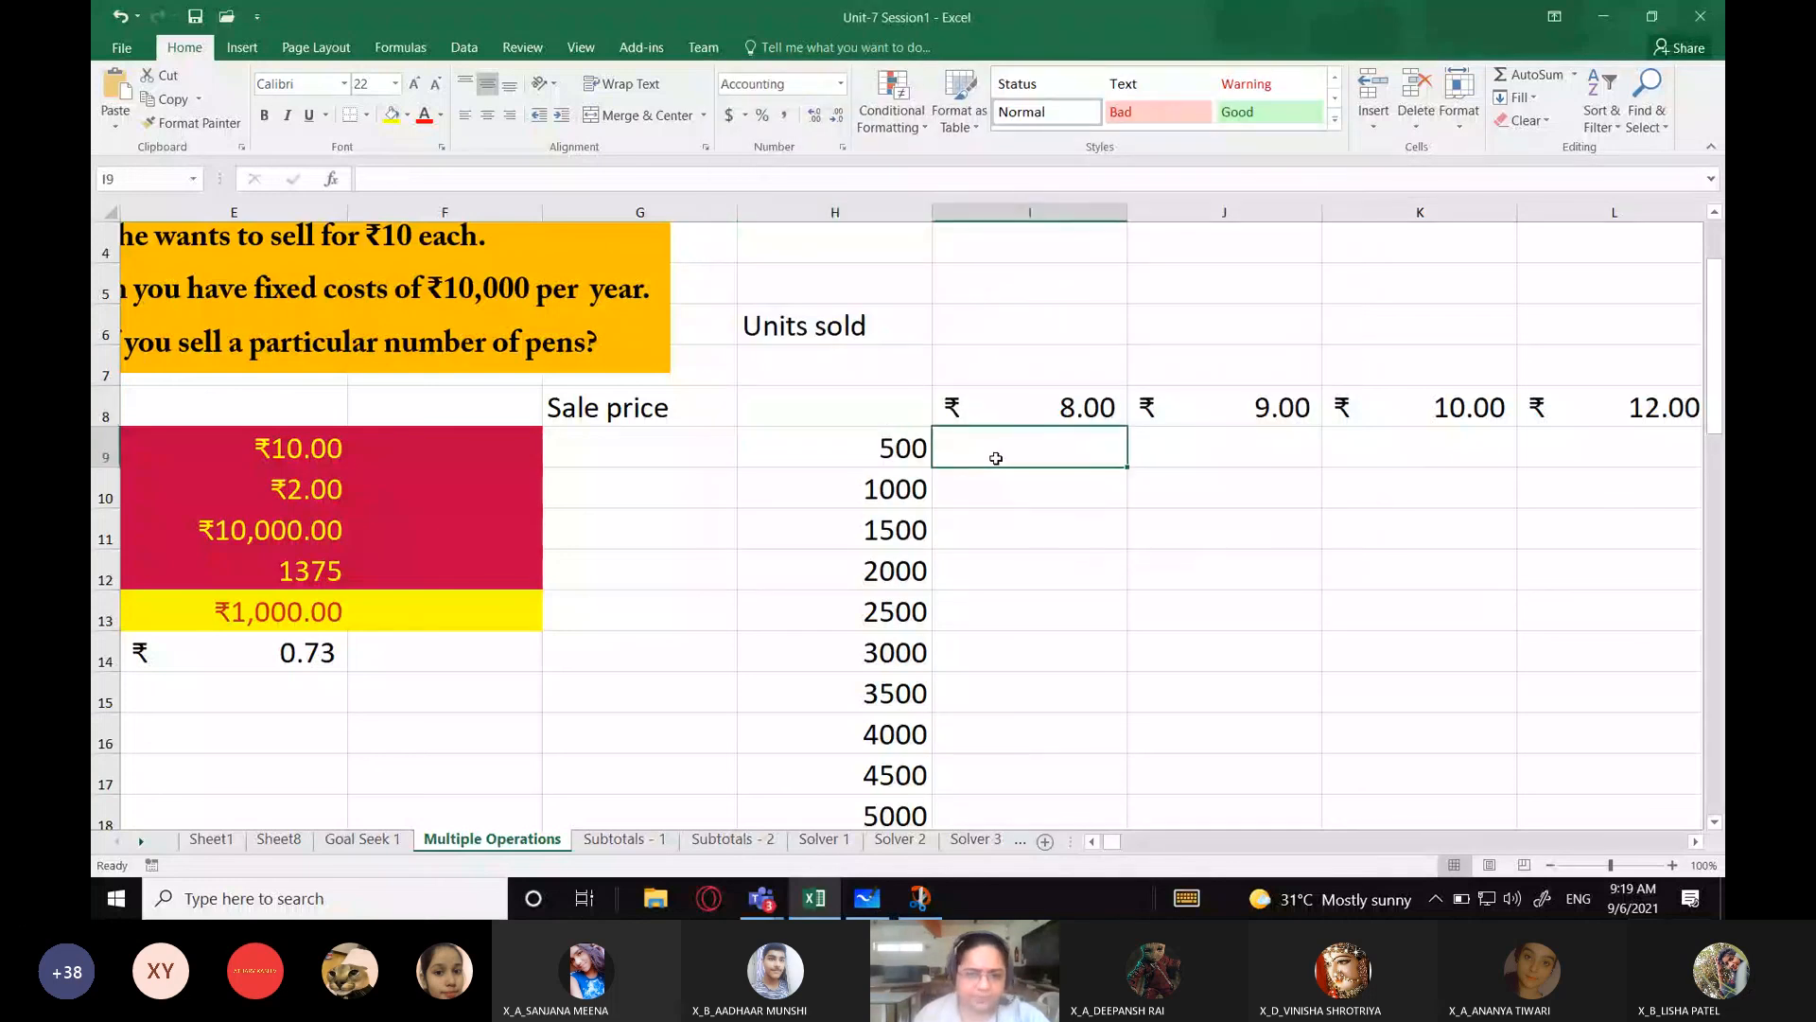
# Step: Create a two-variable data table over H8:O20 with row input cell E9 and column input cell E12
pyautogui.moveTo(864, 410); pyautogui.dragTo(1549, 697)
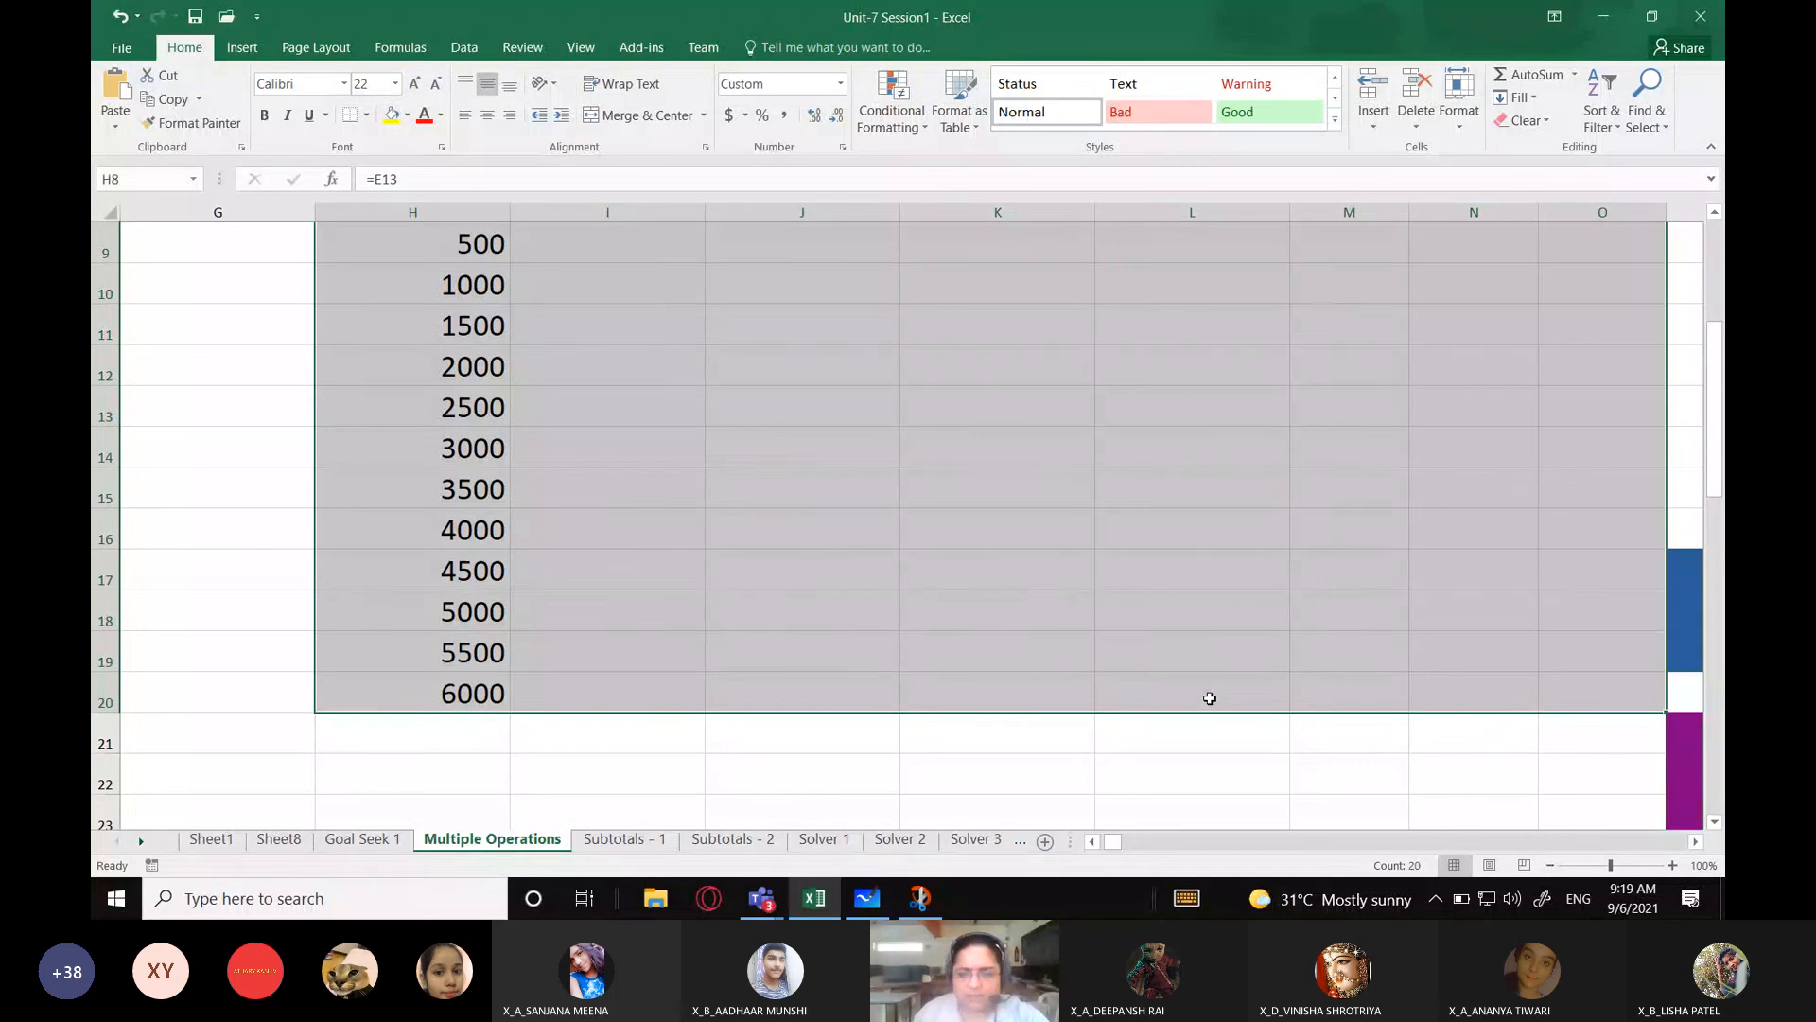
pyautogui.scroll(2, 1031, 721)
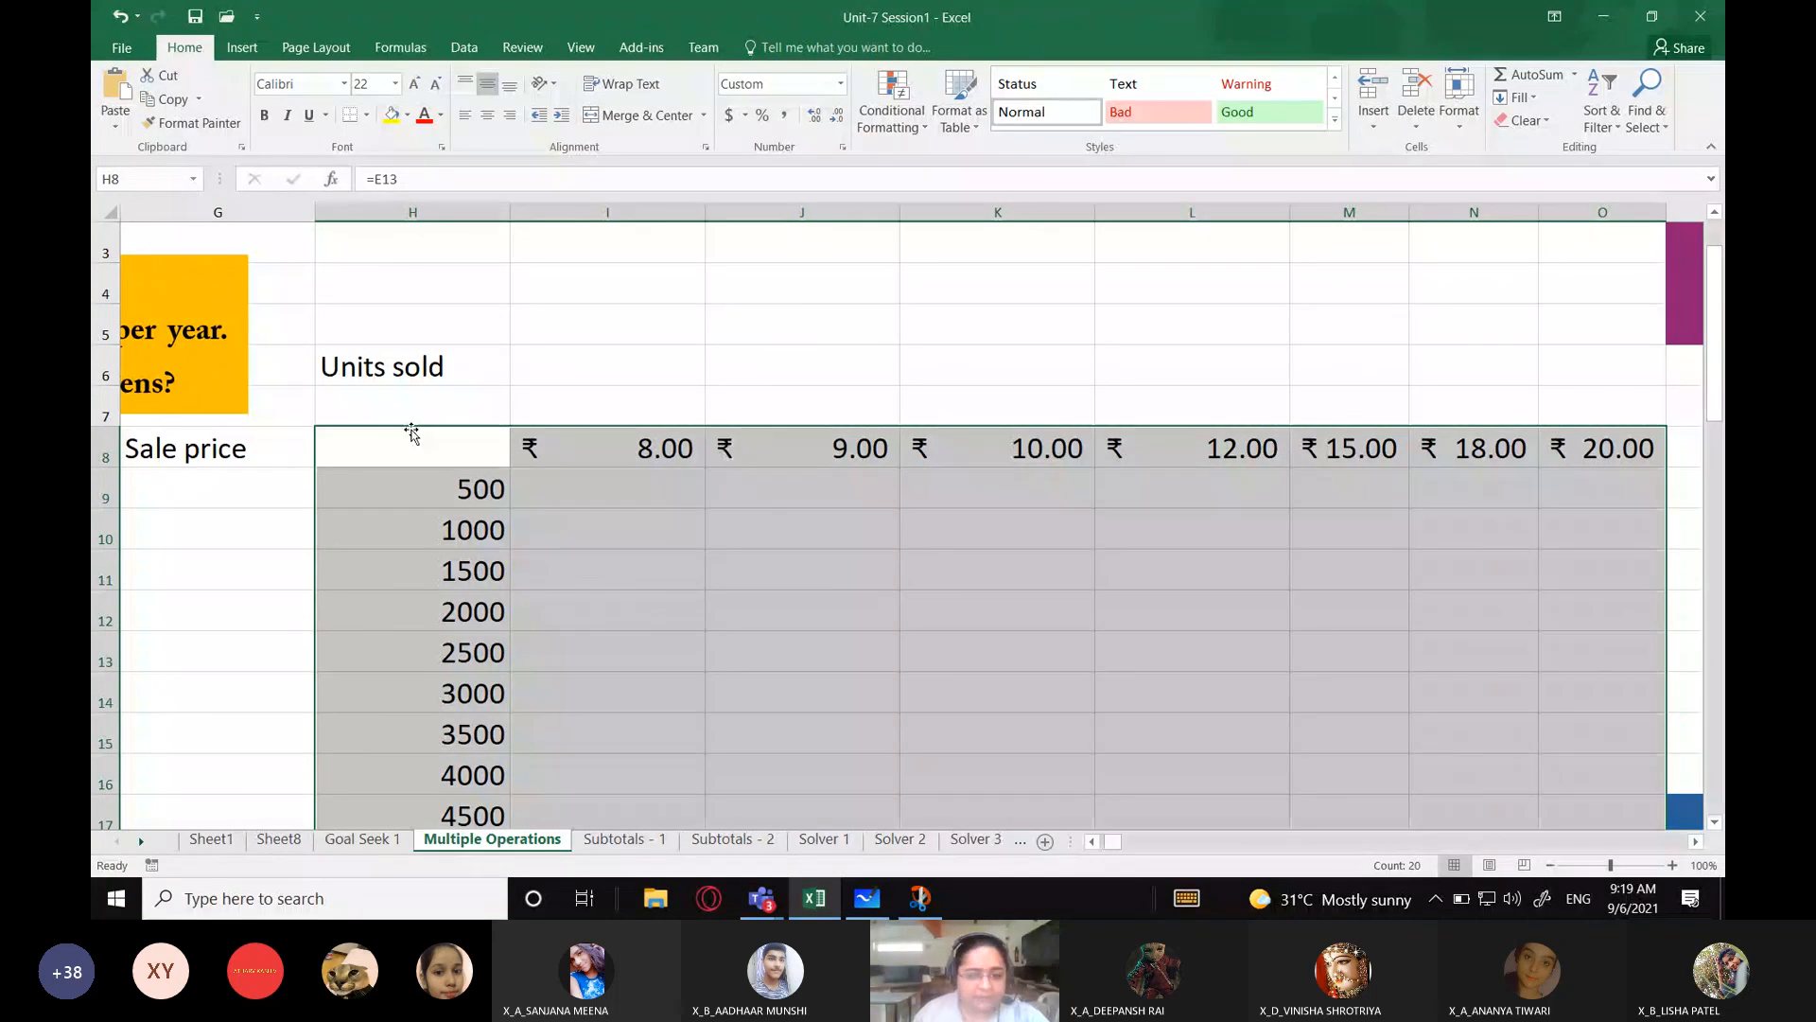
pyautogui.moveTo(1113, 841); pyautogui.dragTo(588, 497)
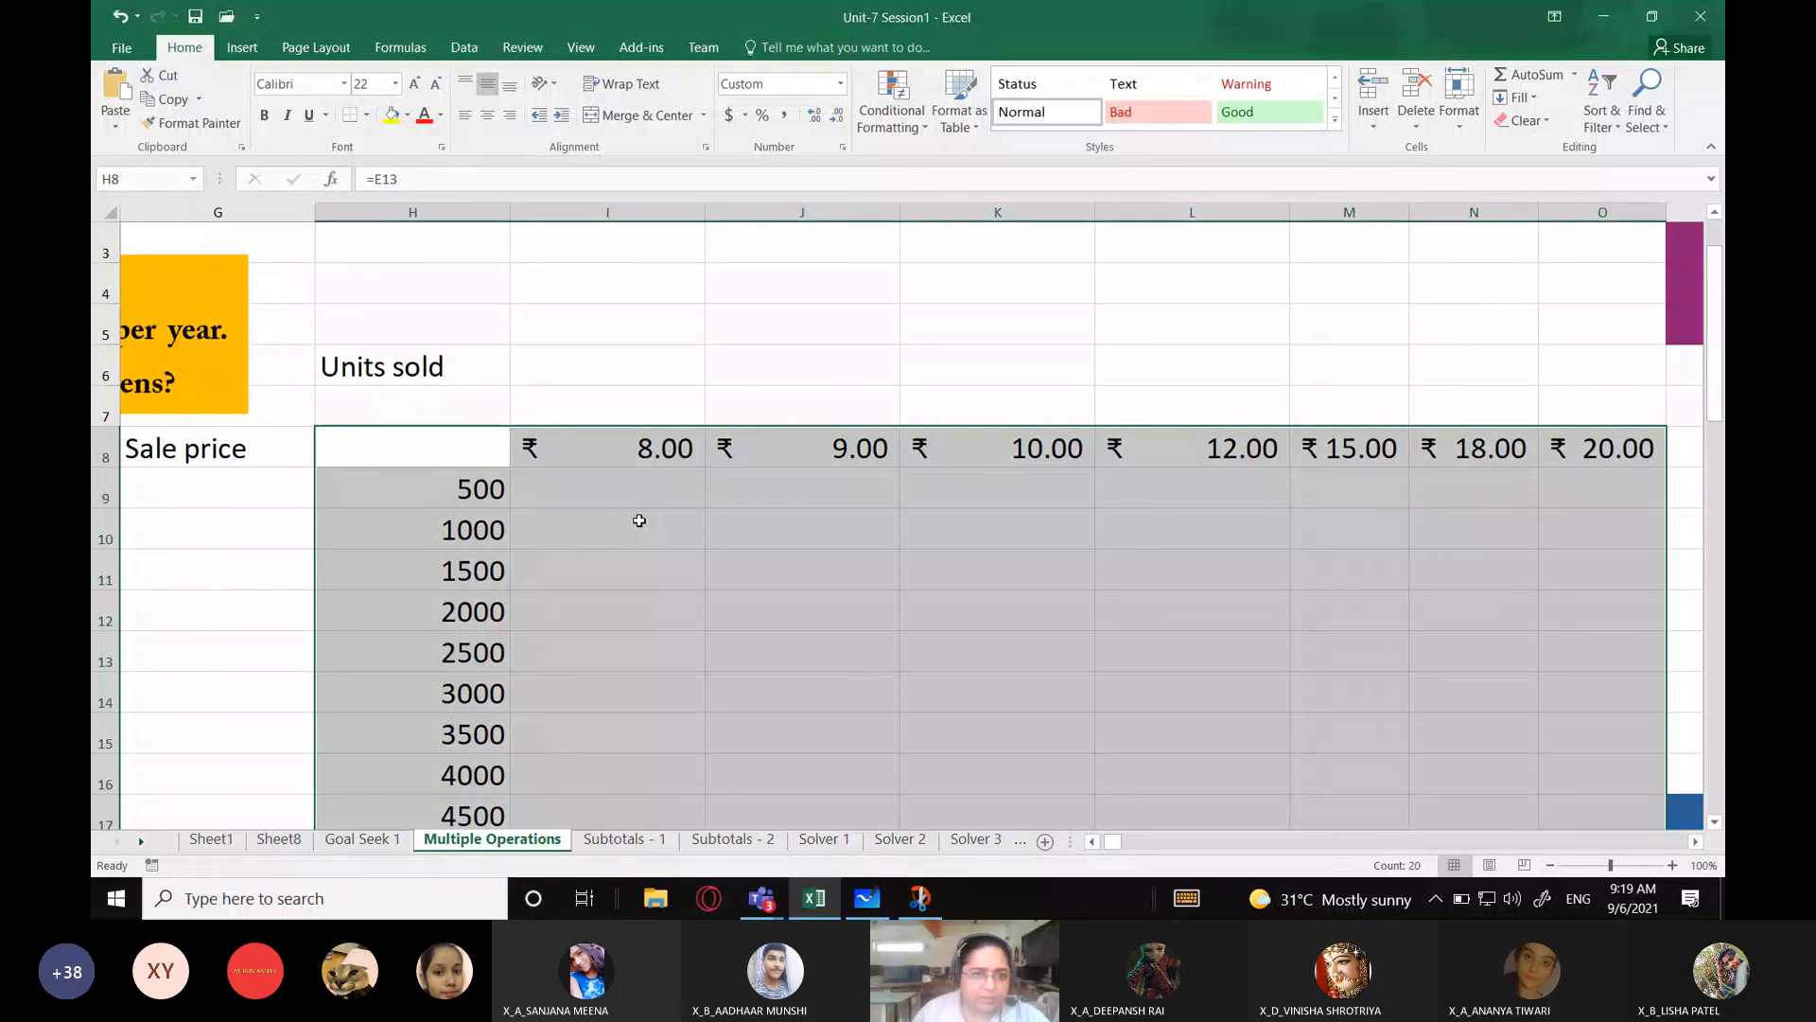
pyautogui.click(465, 47)
pyautogui.click(1244, 104)
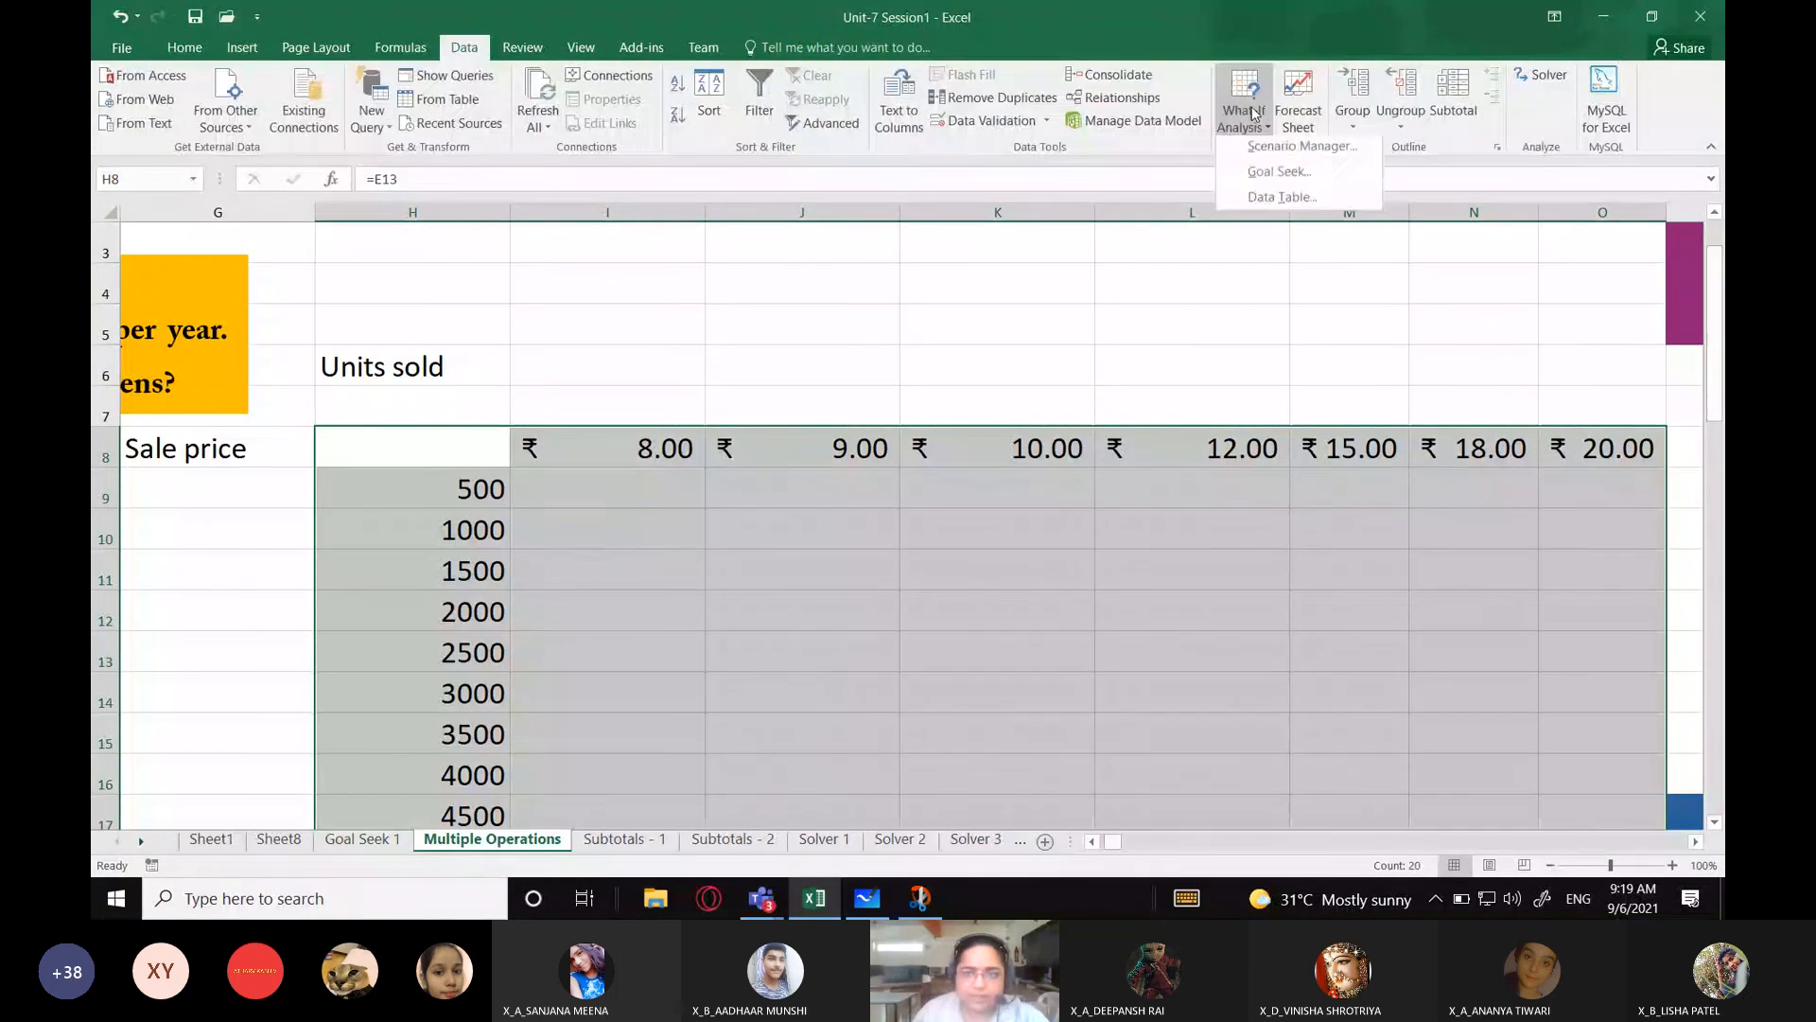
pyautogui.click(1268, 202)
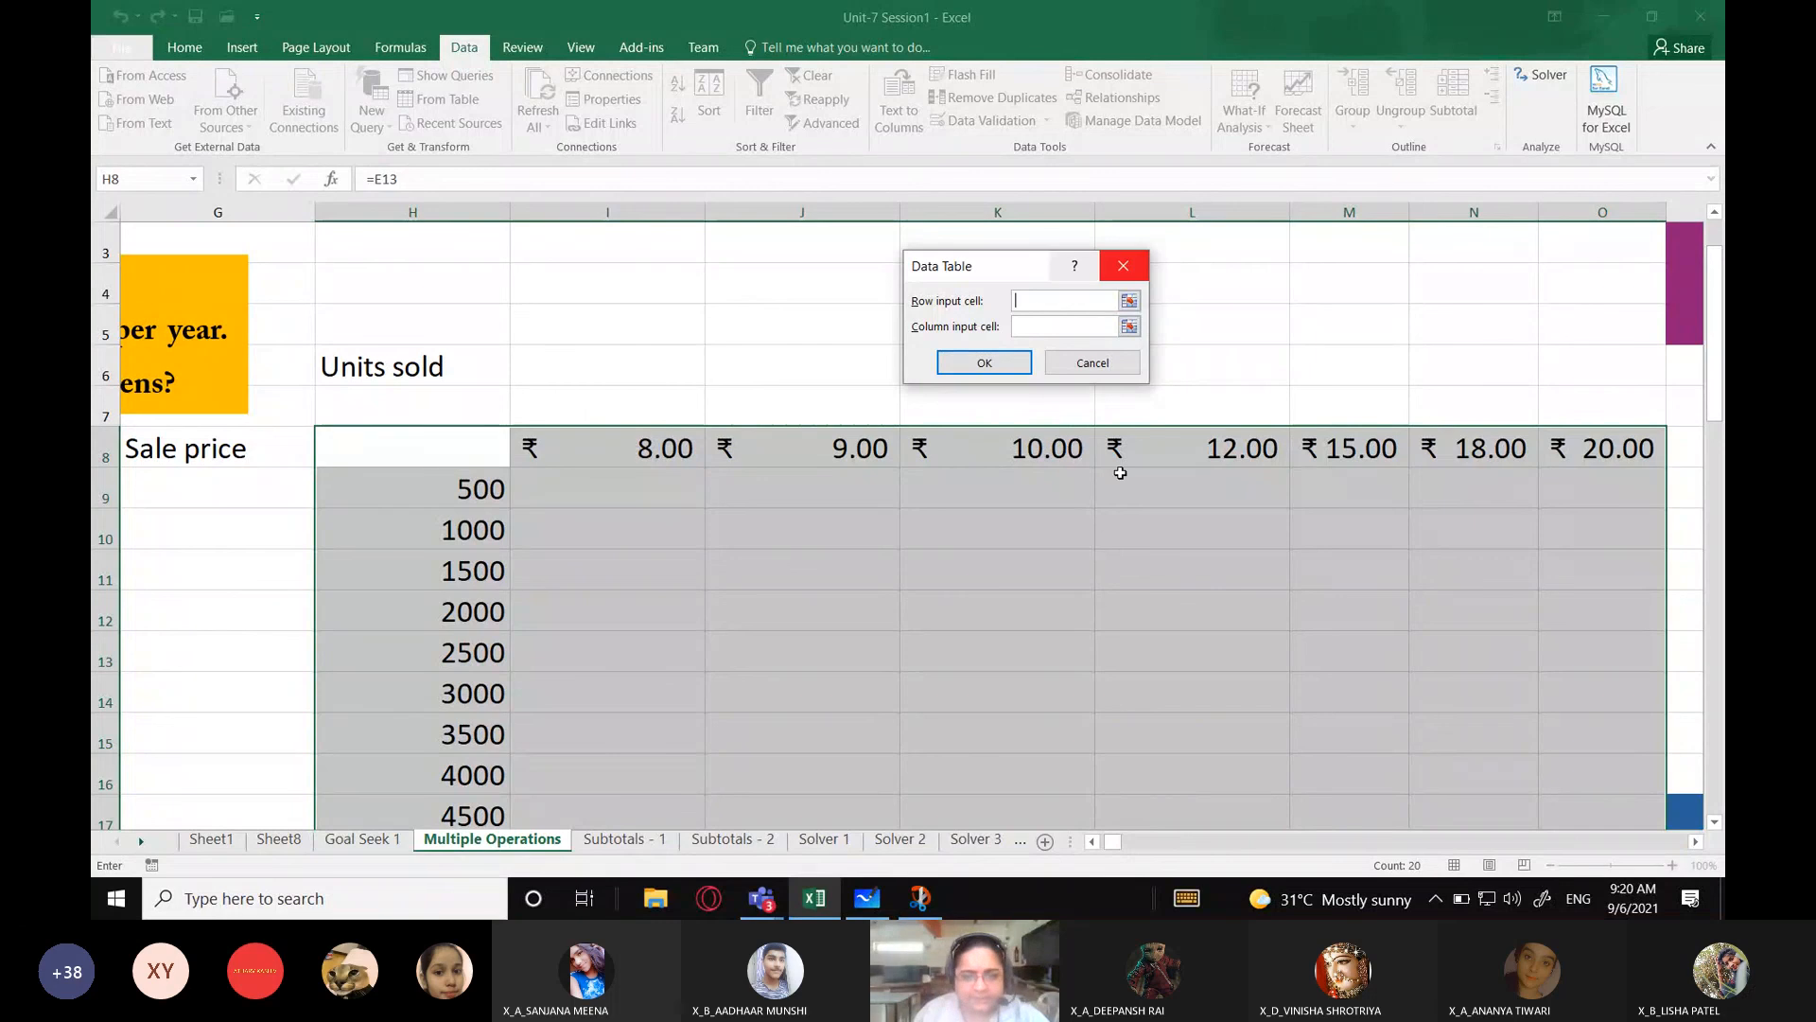
pyautogui.hscroll(-5, 447, 504)
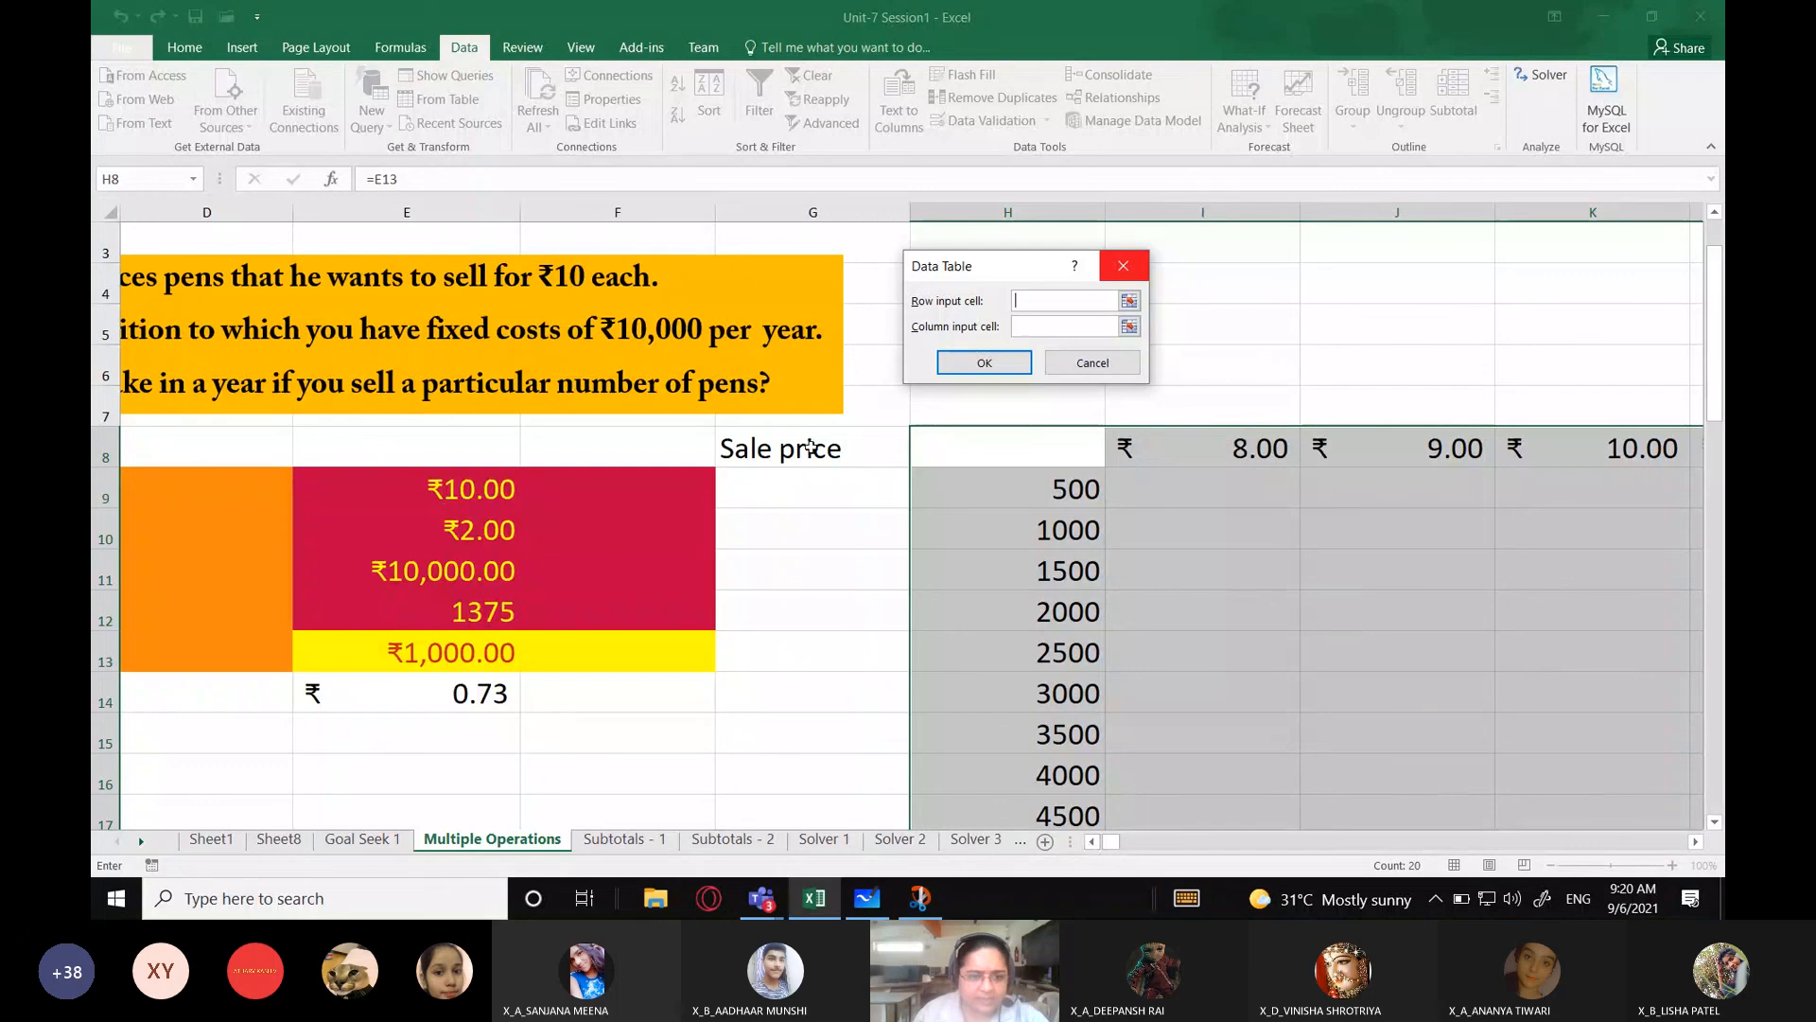
pyautogui.click(430, 488)
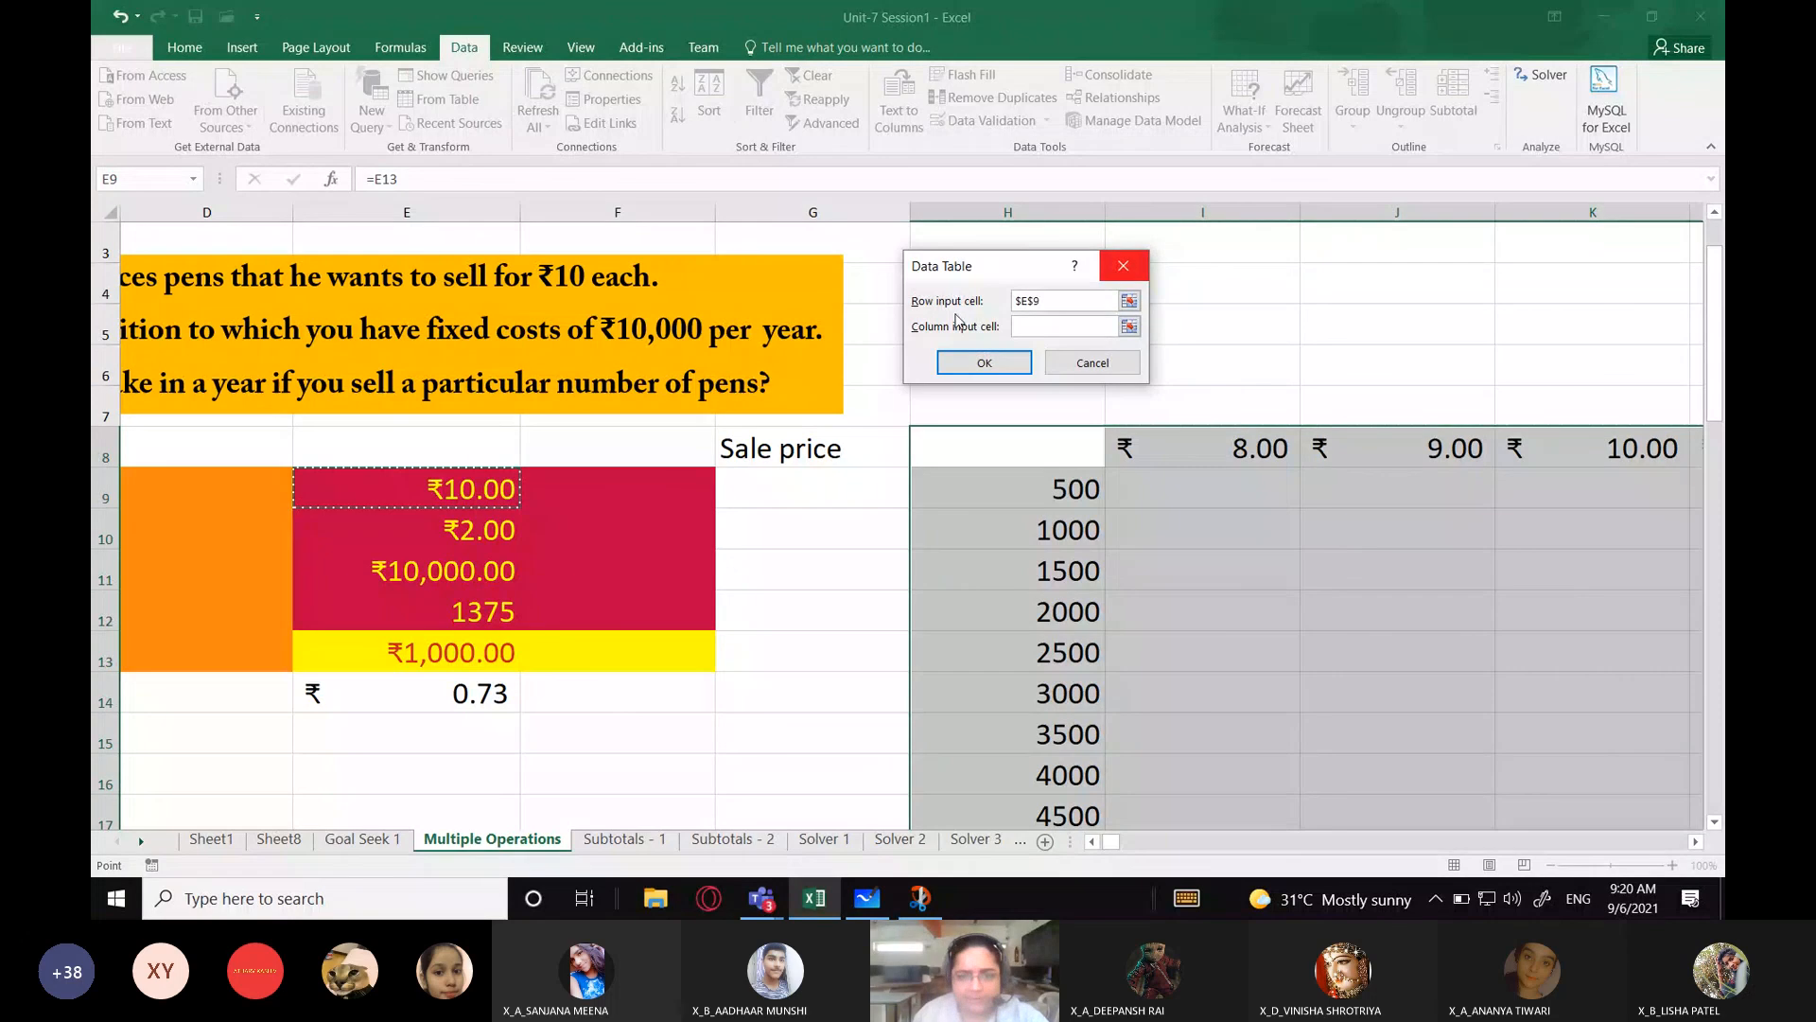
pyautogui.click(1030, 327)
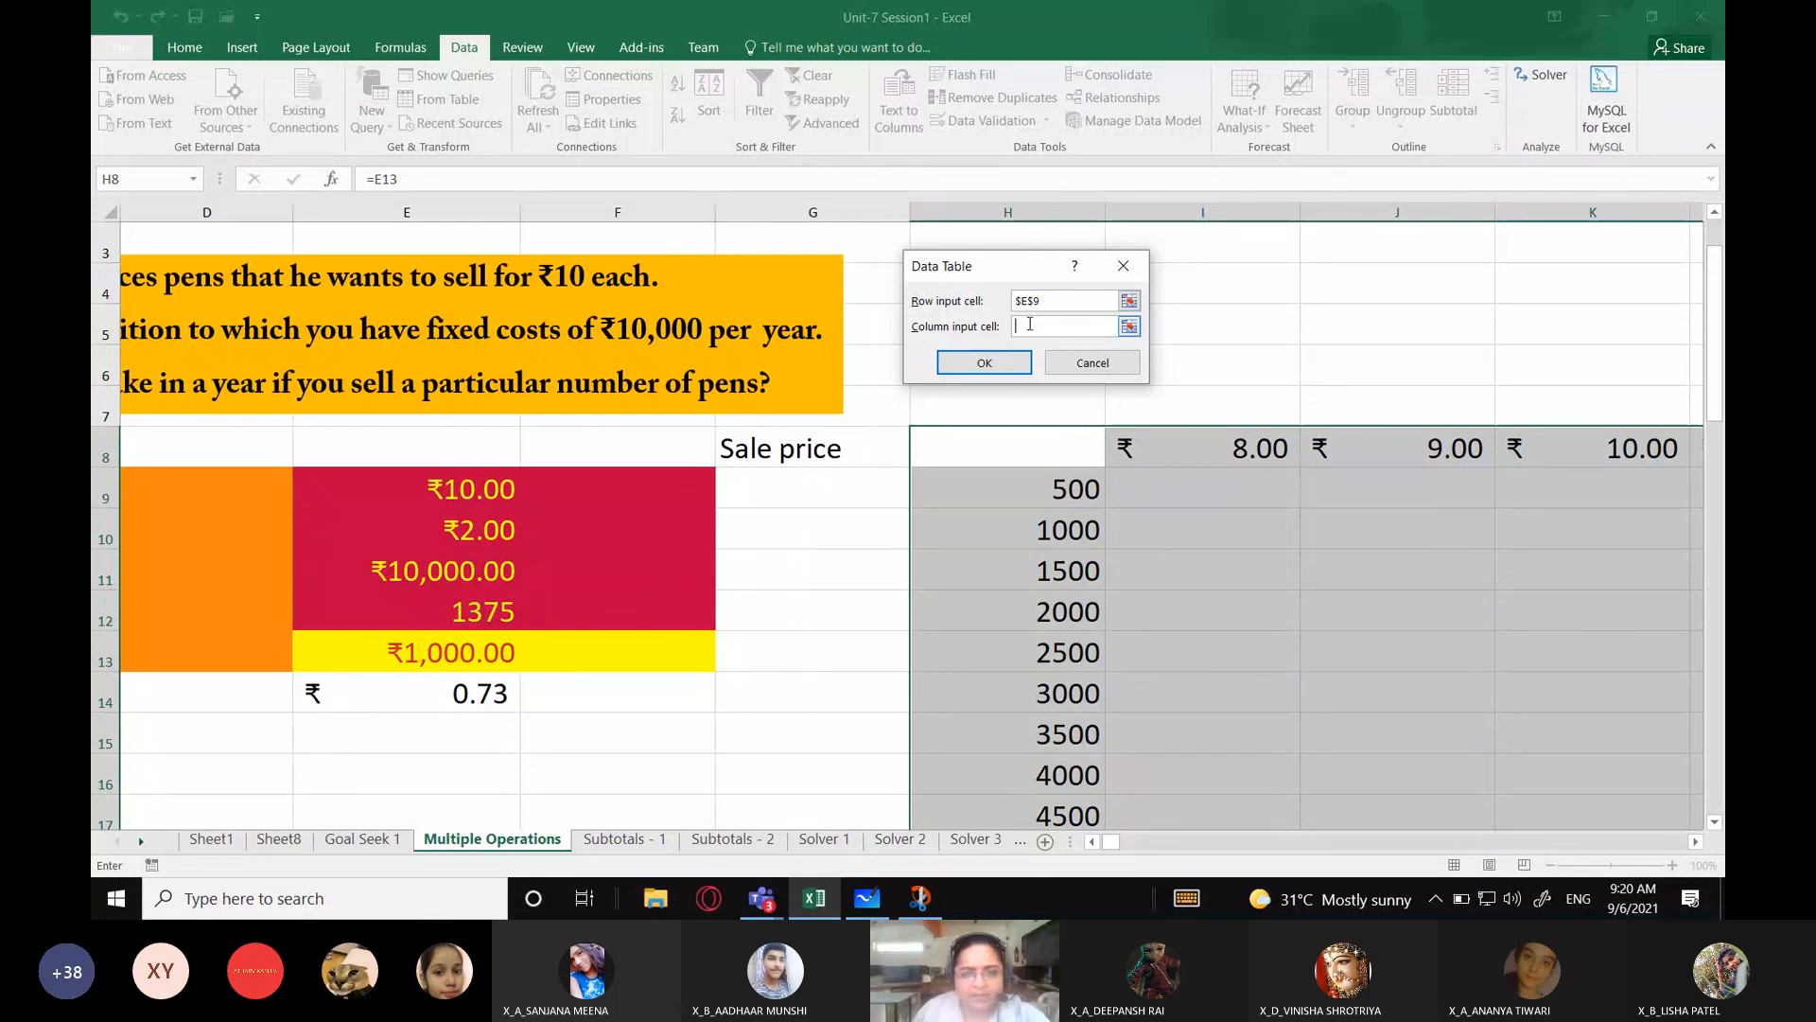
pyautogui.click(437, 618)
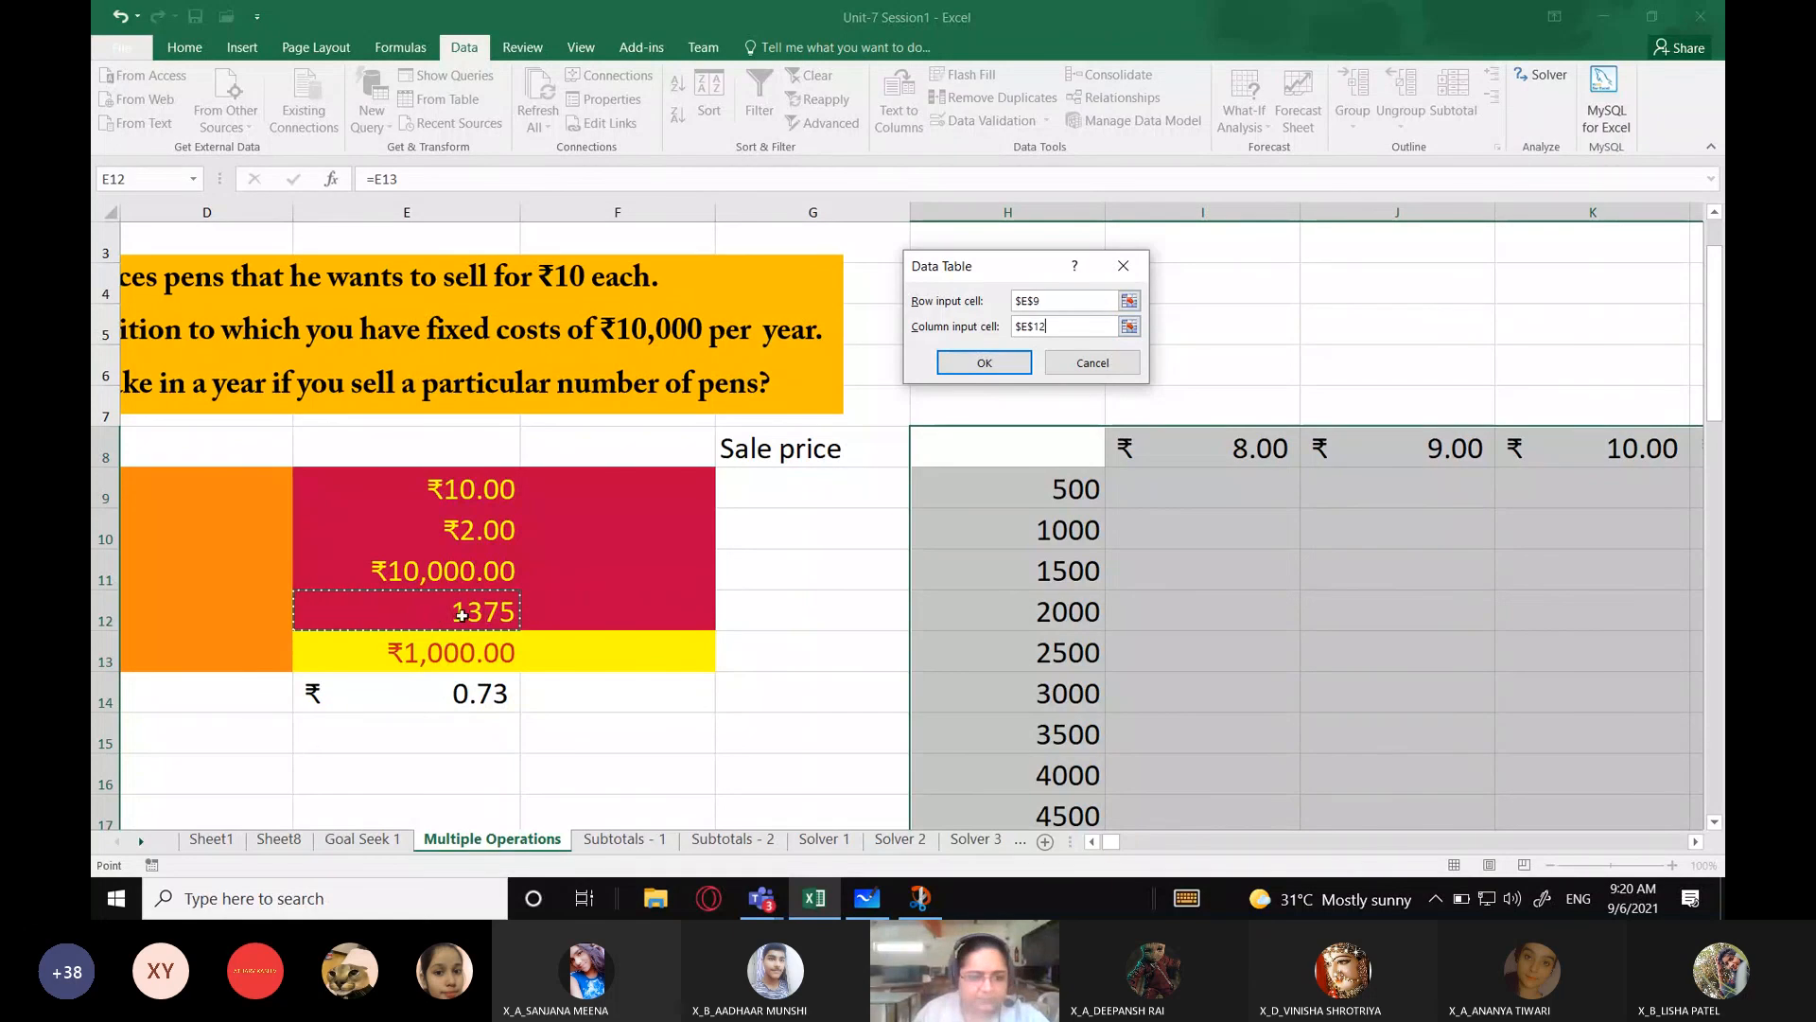
pyautogui.click(985, 364)
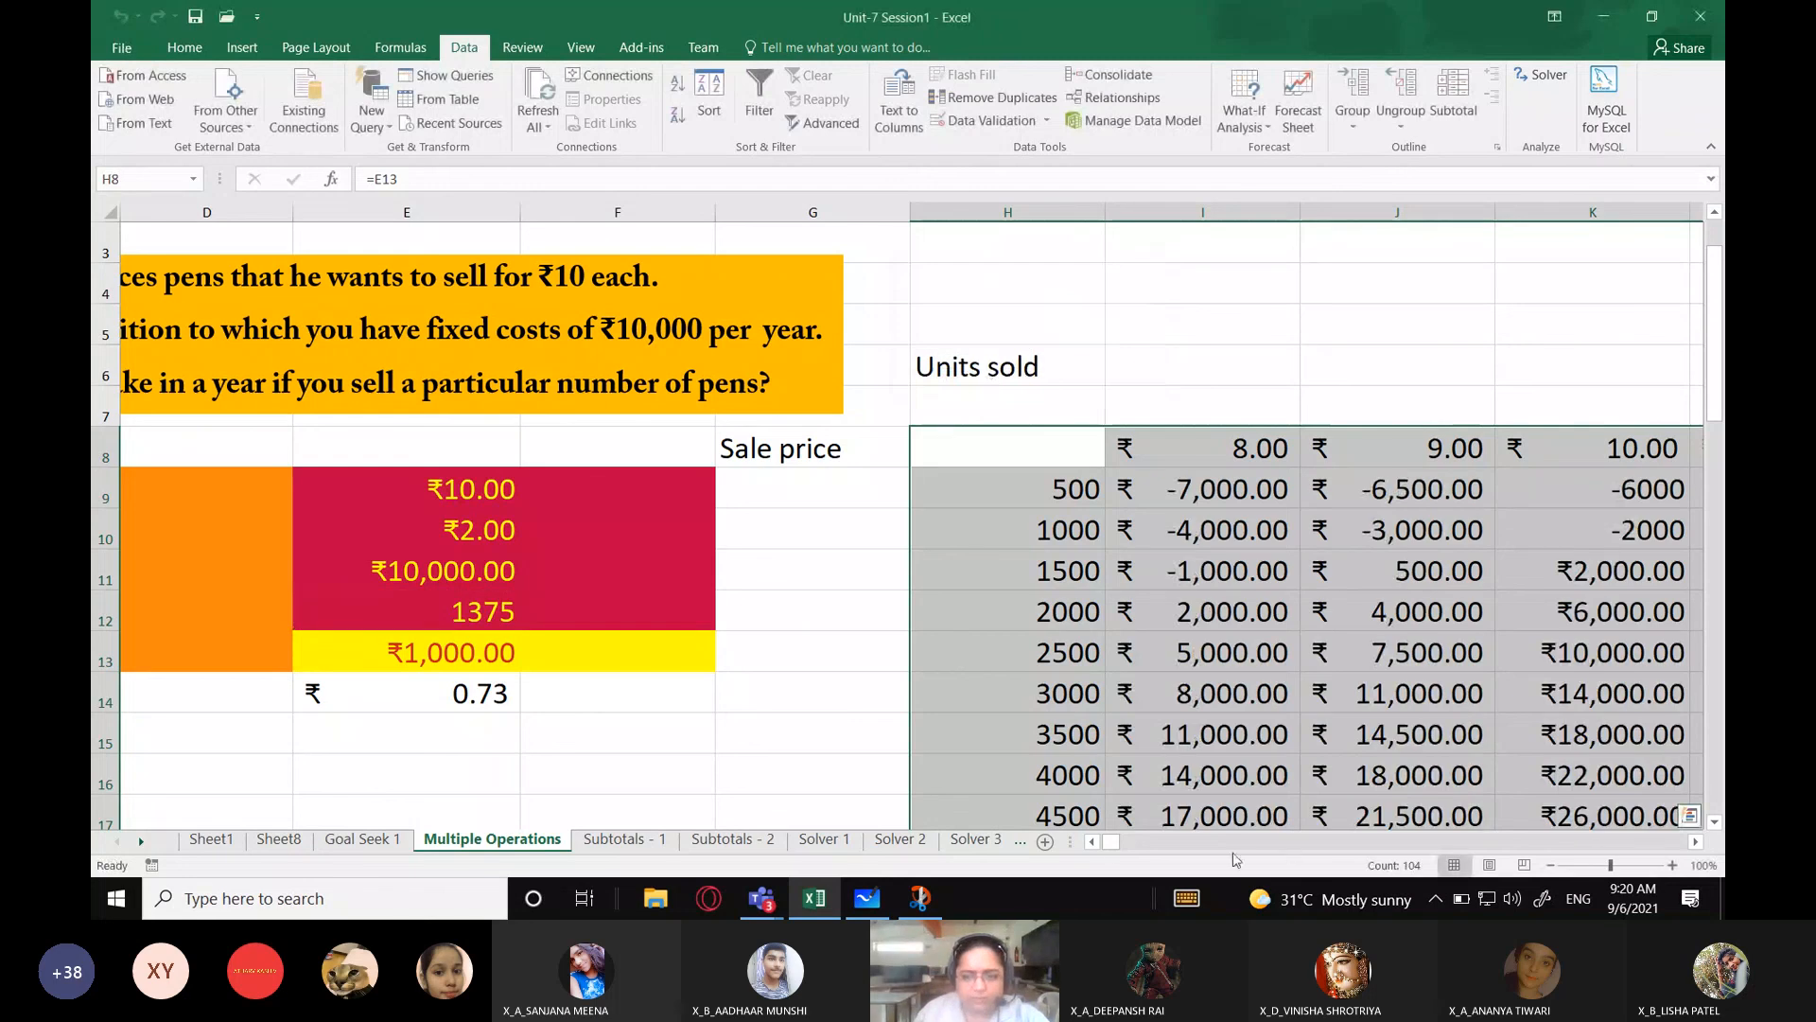
# Step: Format the profits in I9:O20 as Accounting with the English (India) rupee symbol
pyautogui.moveTo(1109, 843); pyautogui.dragTo(1106, 843)
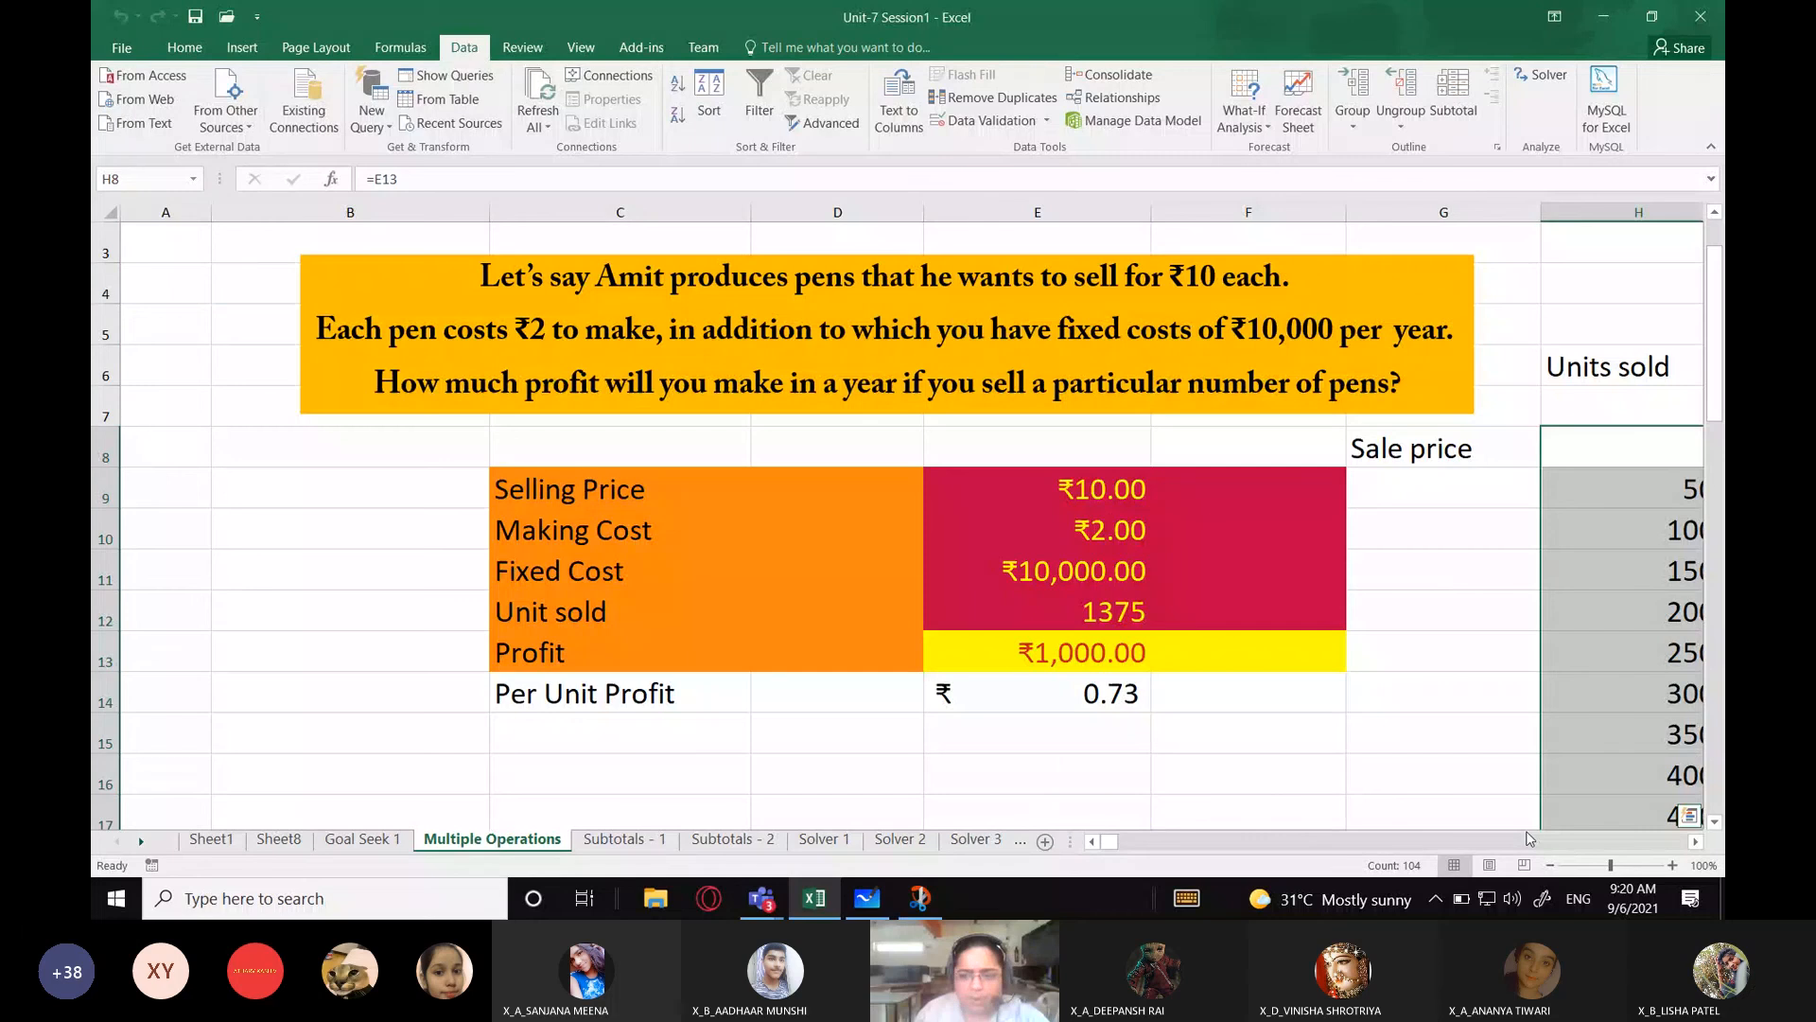
pyautogui.click(1696, 841)
pyautogui.click(1697, 841)
pyautogui.click(1696, 841)
pyautogui.click(1696, 841)
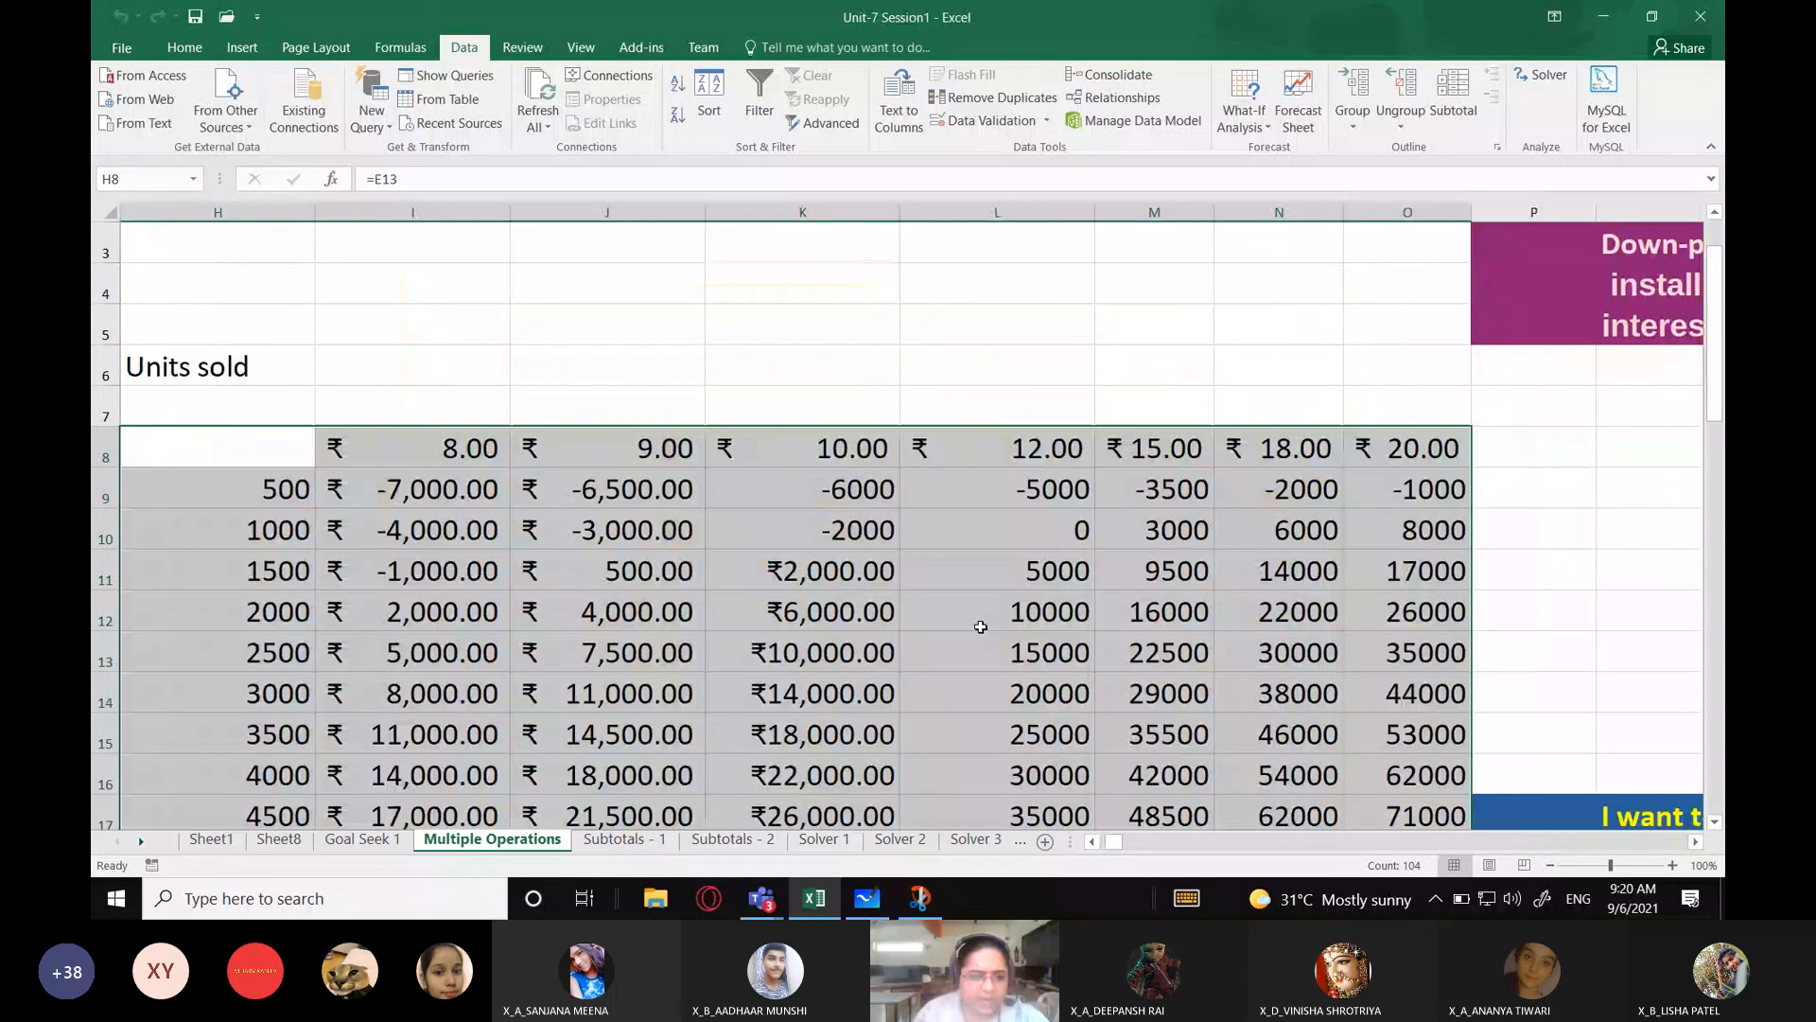
pyautogui.moveTo(413, 488); pyautogui.dragTo(1371, 808)
pyautogui.moveTo(997, 776); pyautogui.dragTo(398, 326)
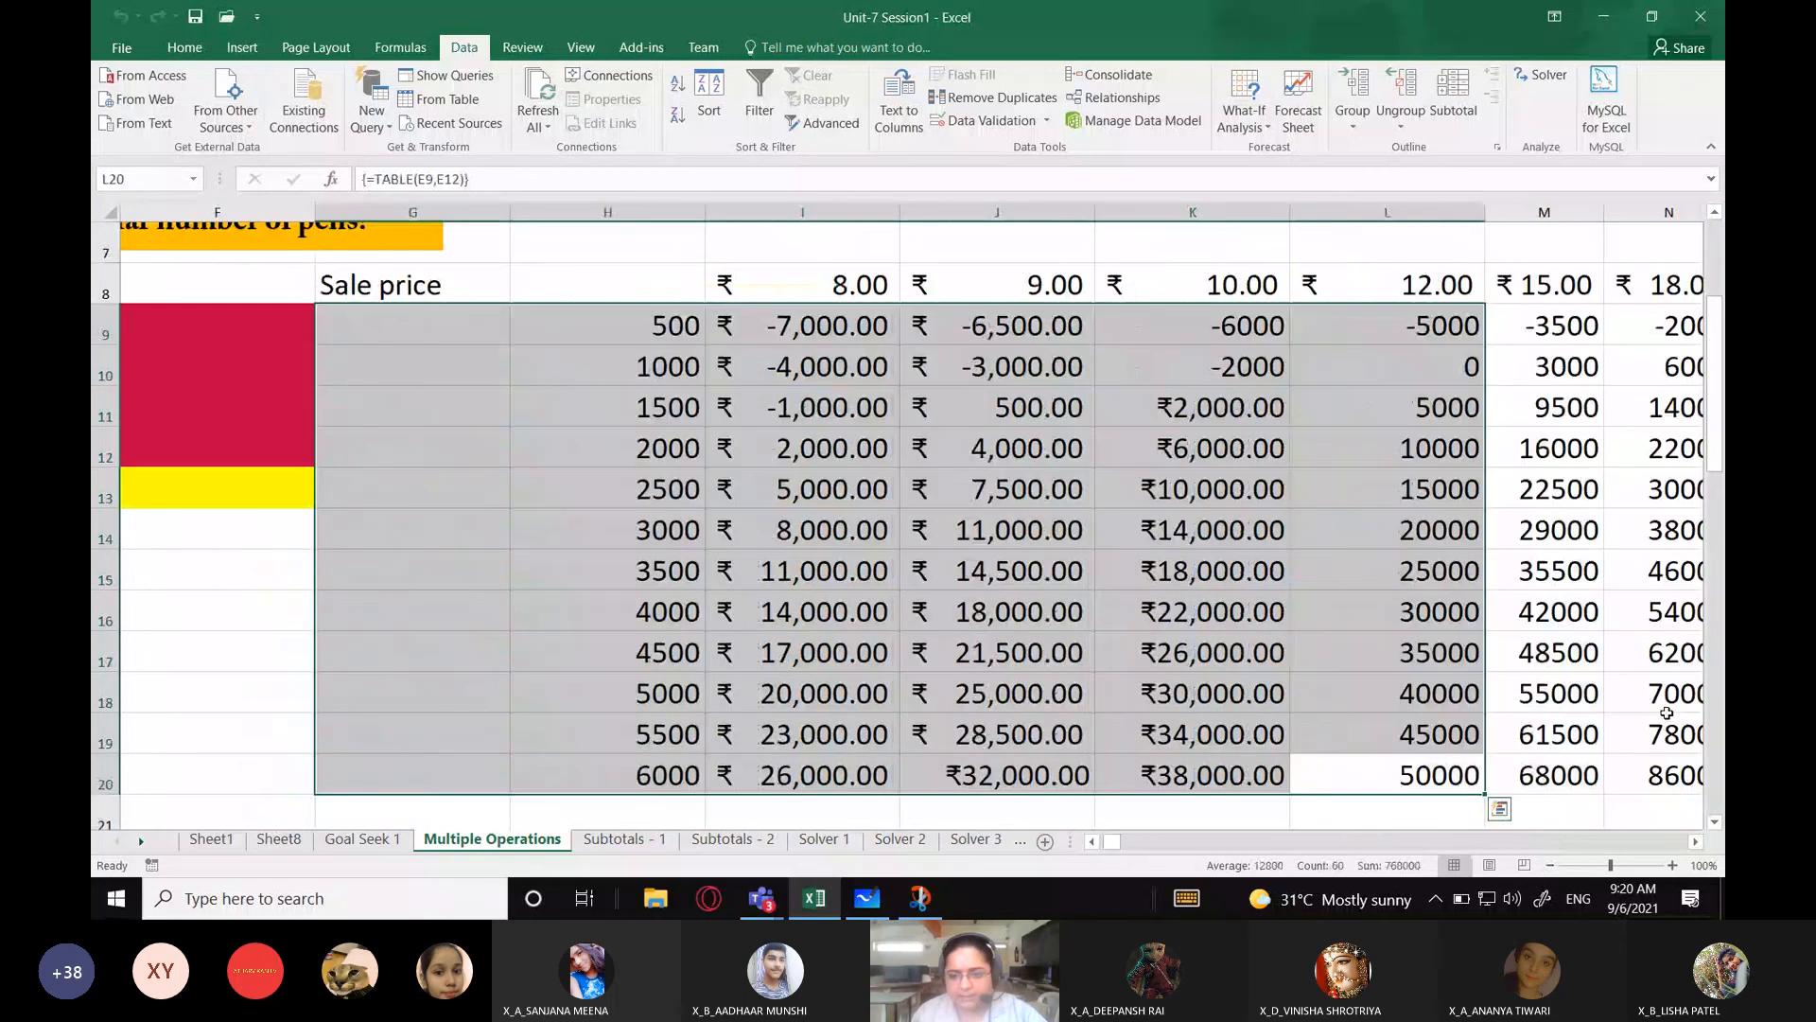
pyautogui.moveTo(757, 325); pyautogui.dragTo(1565, 763)
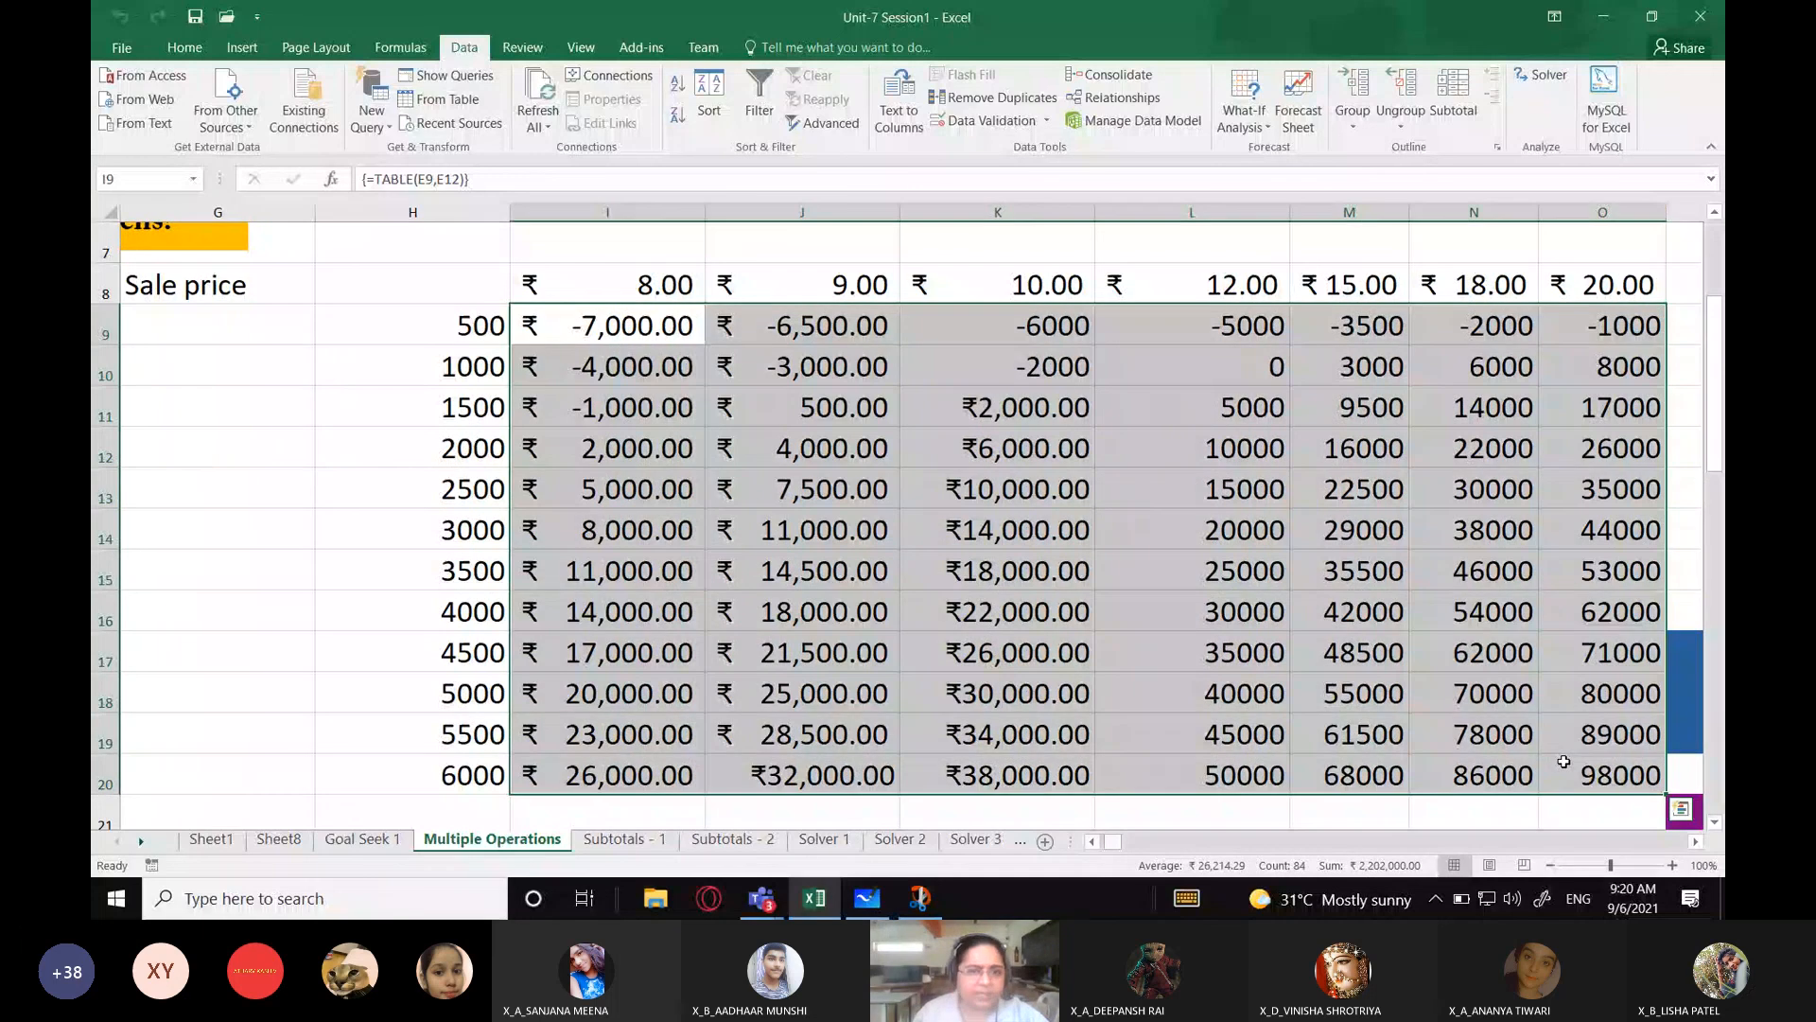
pyautogui.click(185, 47)
pyautogui.click(746, 115)
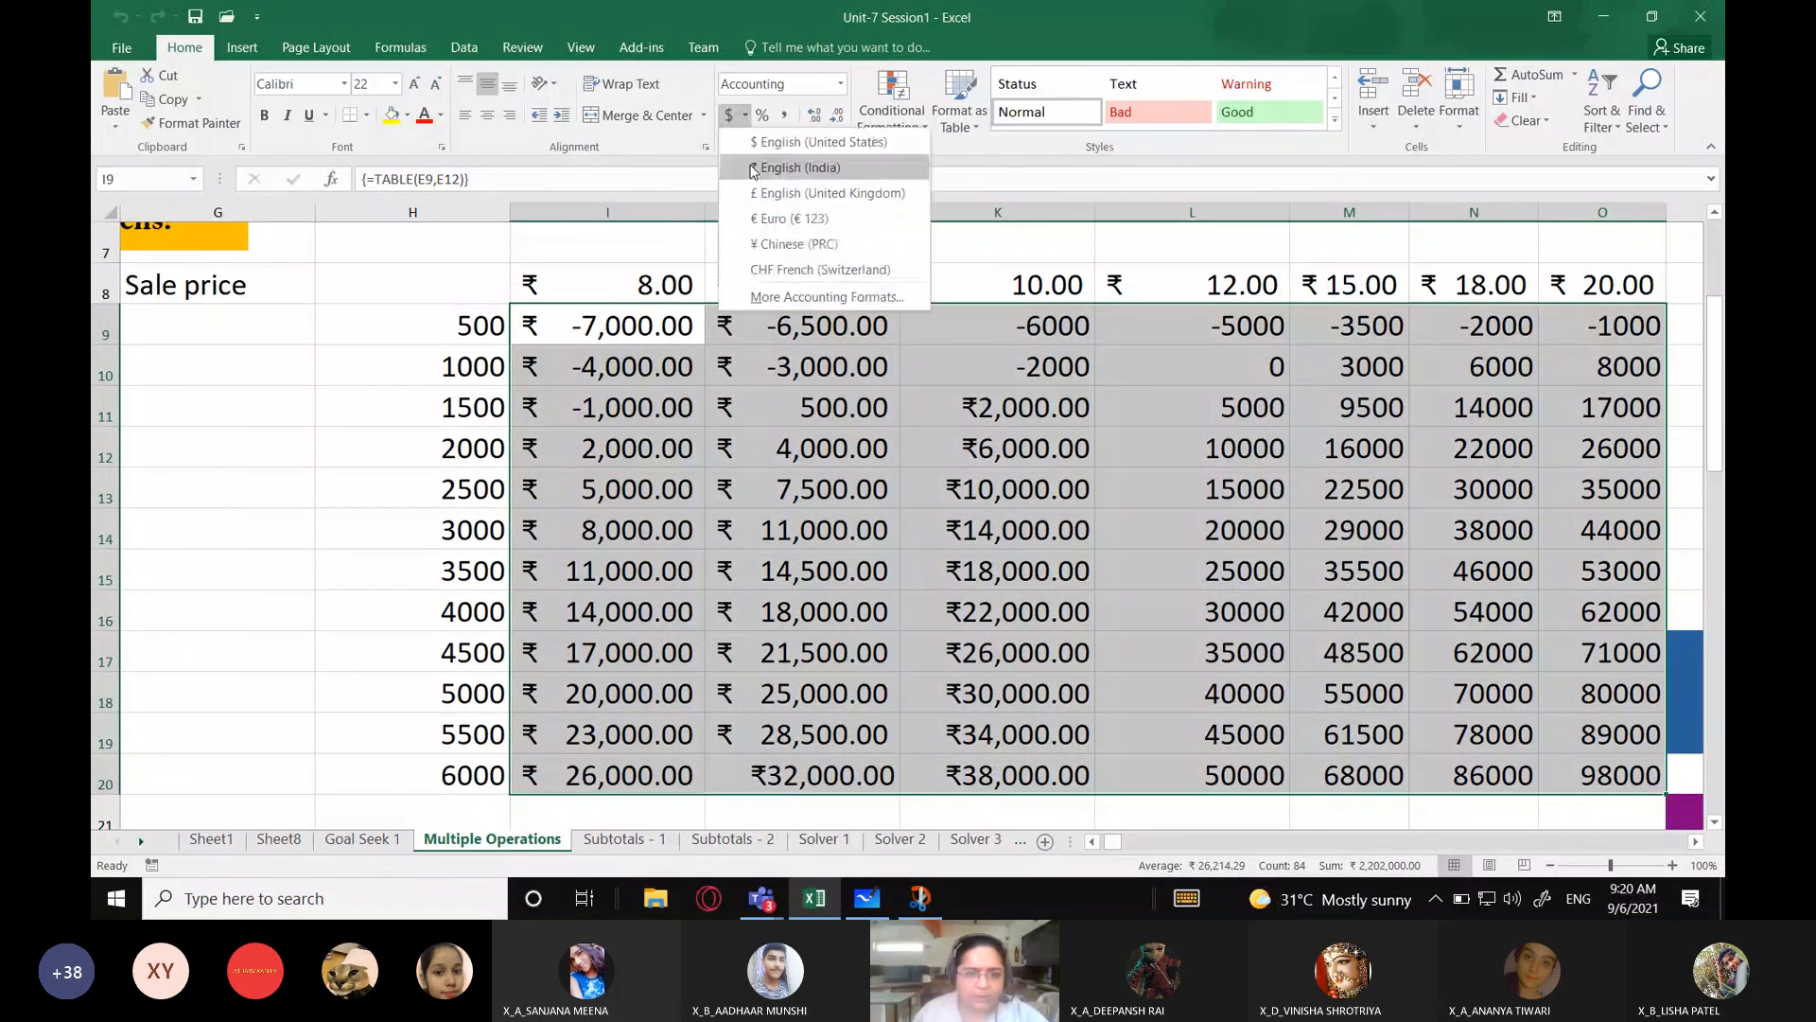
pyautogui.click(799, 168)
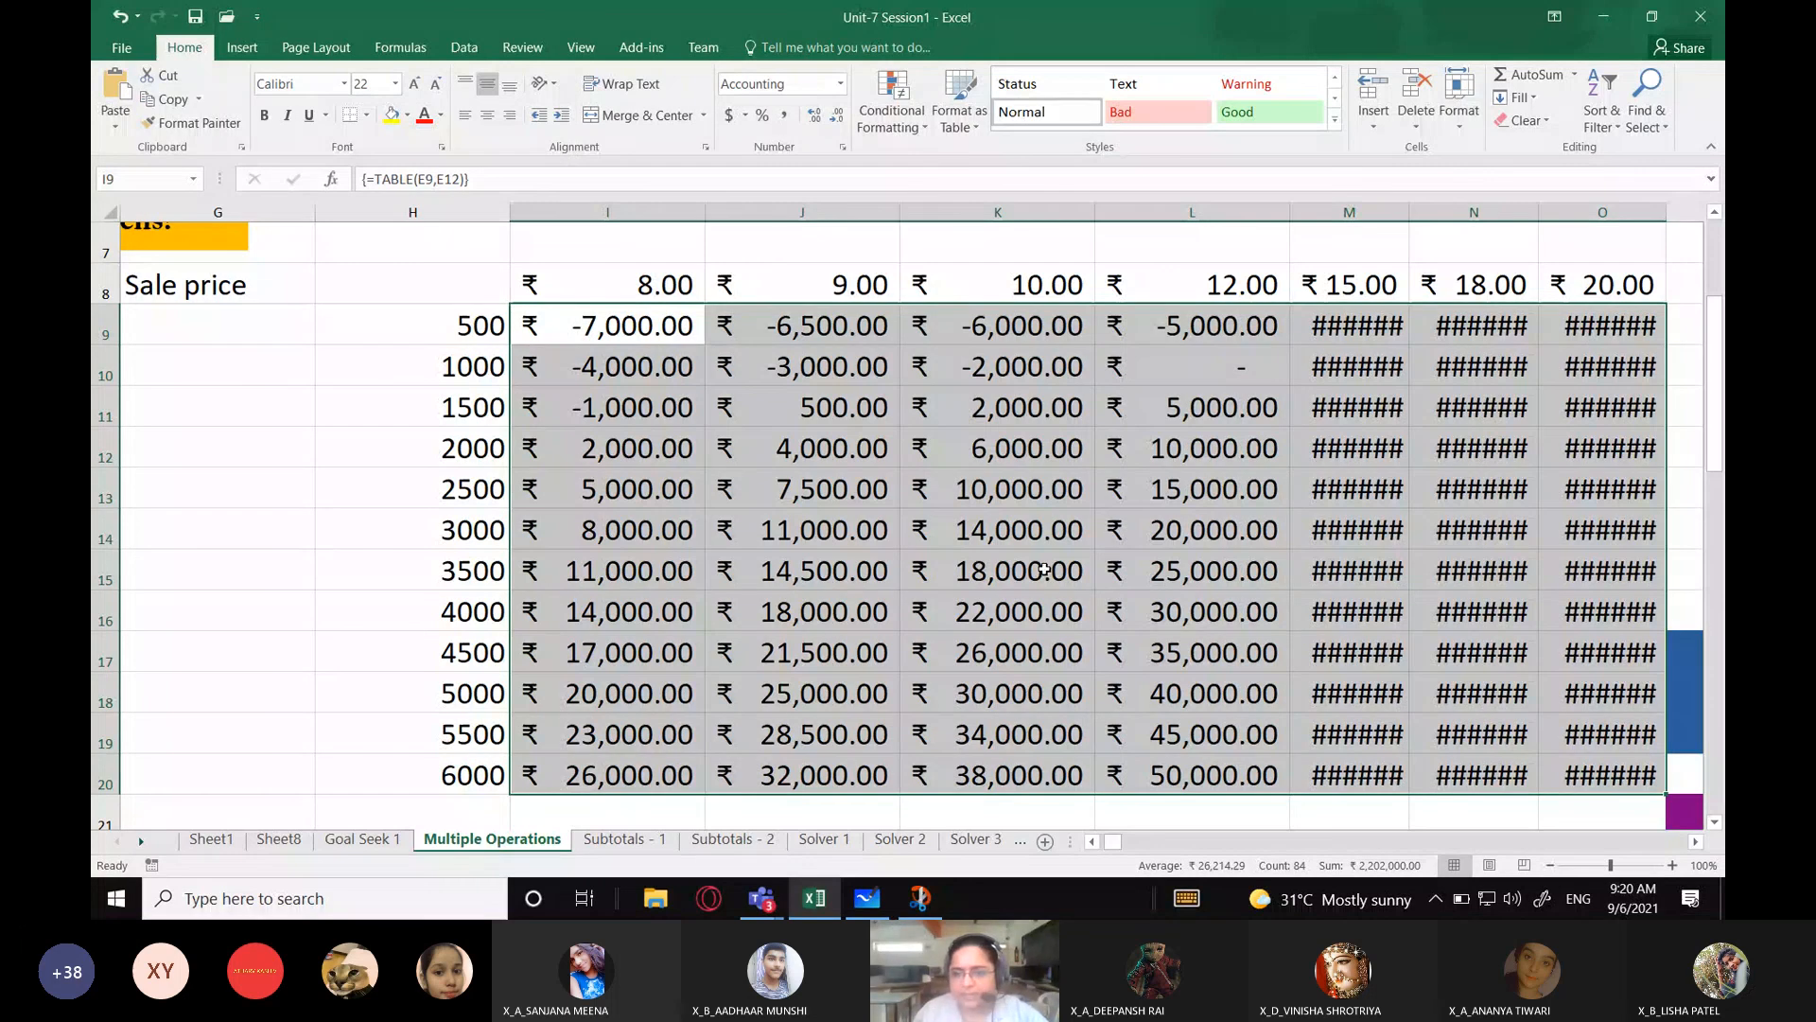
# Step: Widen columns M, N and O to fit the rupee-formatted profits
pyautogui.click(1398, 248)
pyautogui.moveTo(1409, 212); pyautogui.dragTo(1494, 210)
pyautogui.hscroll(3, 1199, 350)
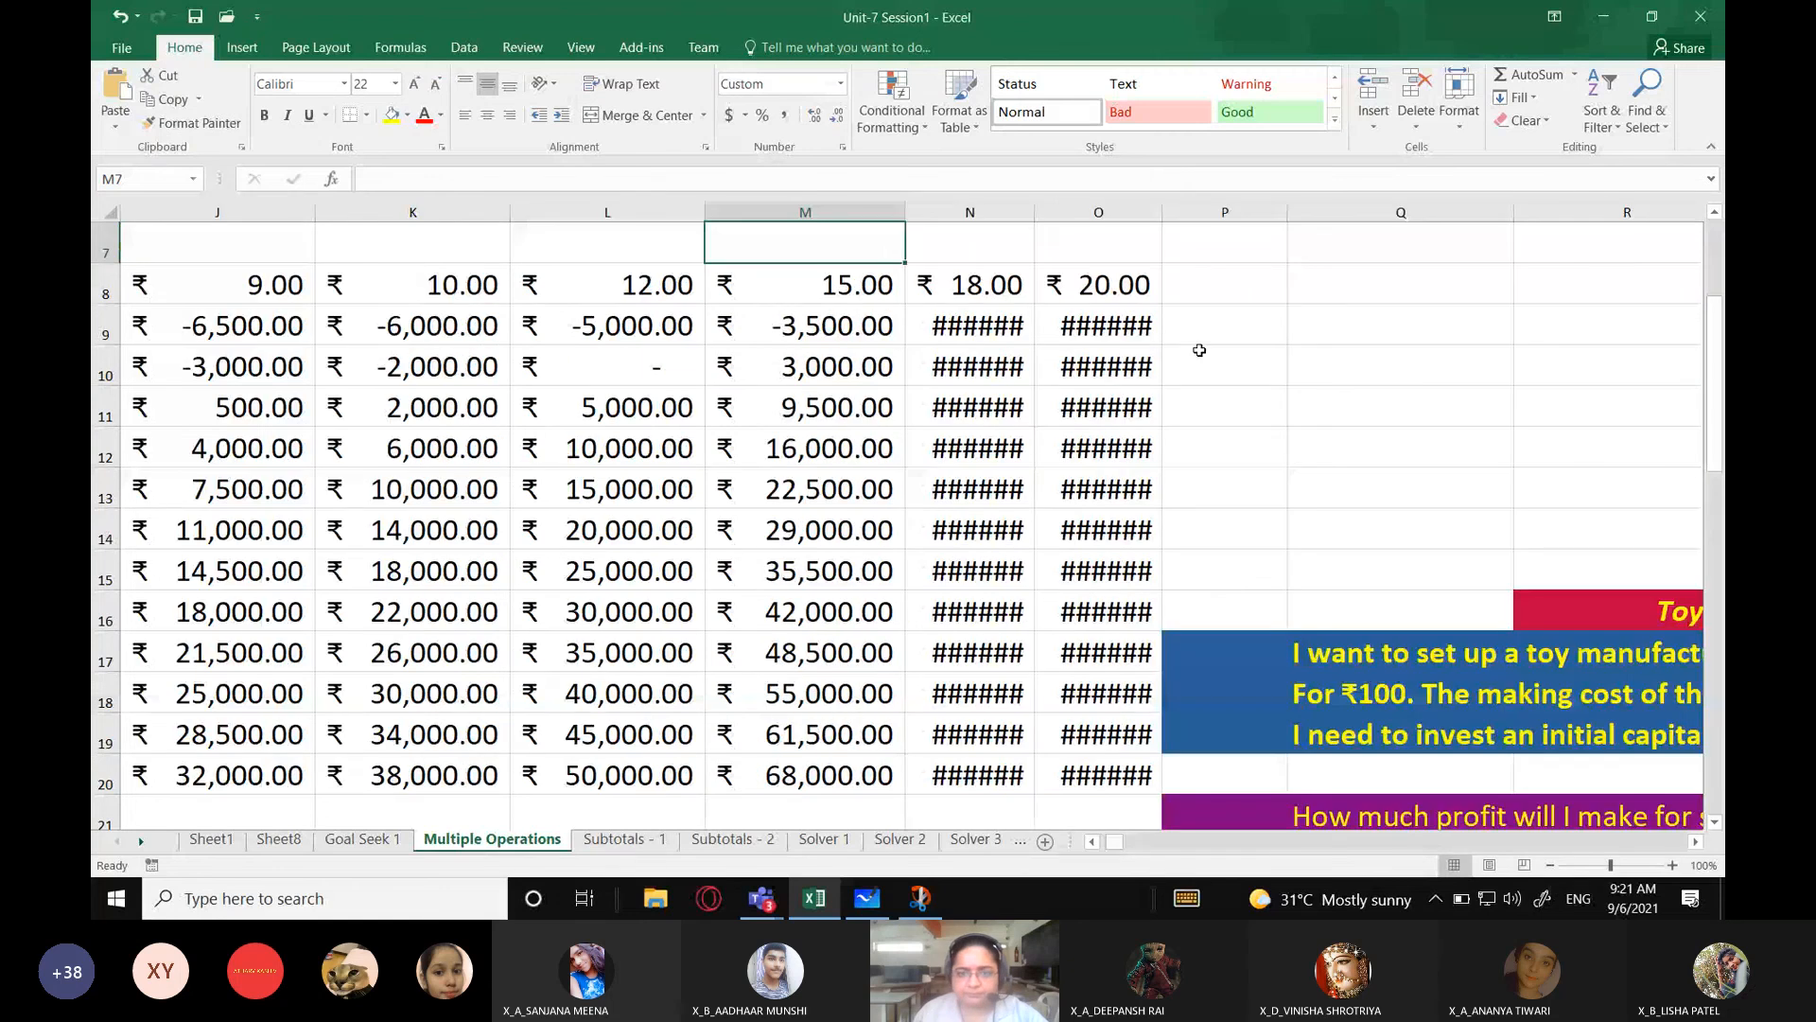
pyautogui.moveTo(1035, 210); pyautogui.dragTo(1104, 208)
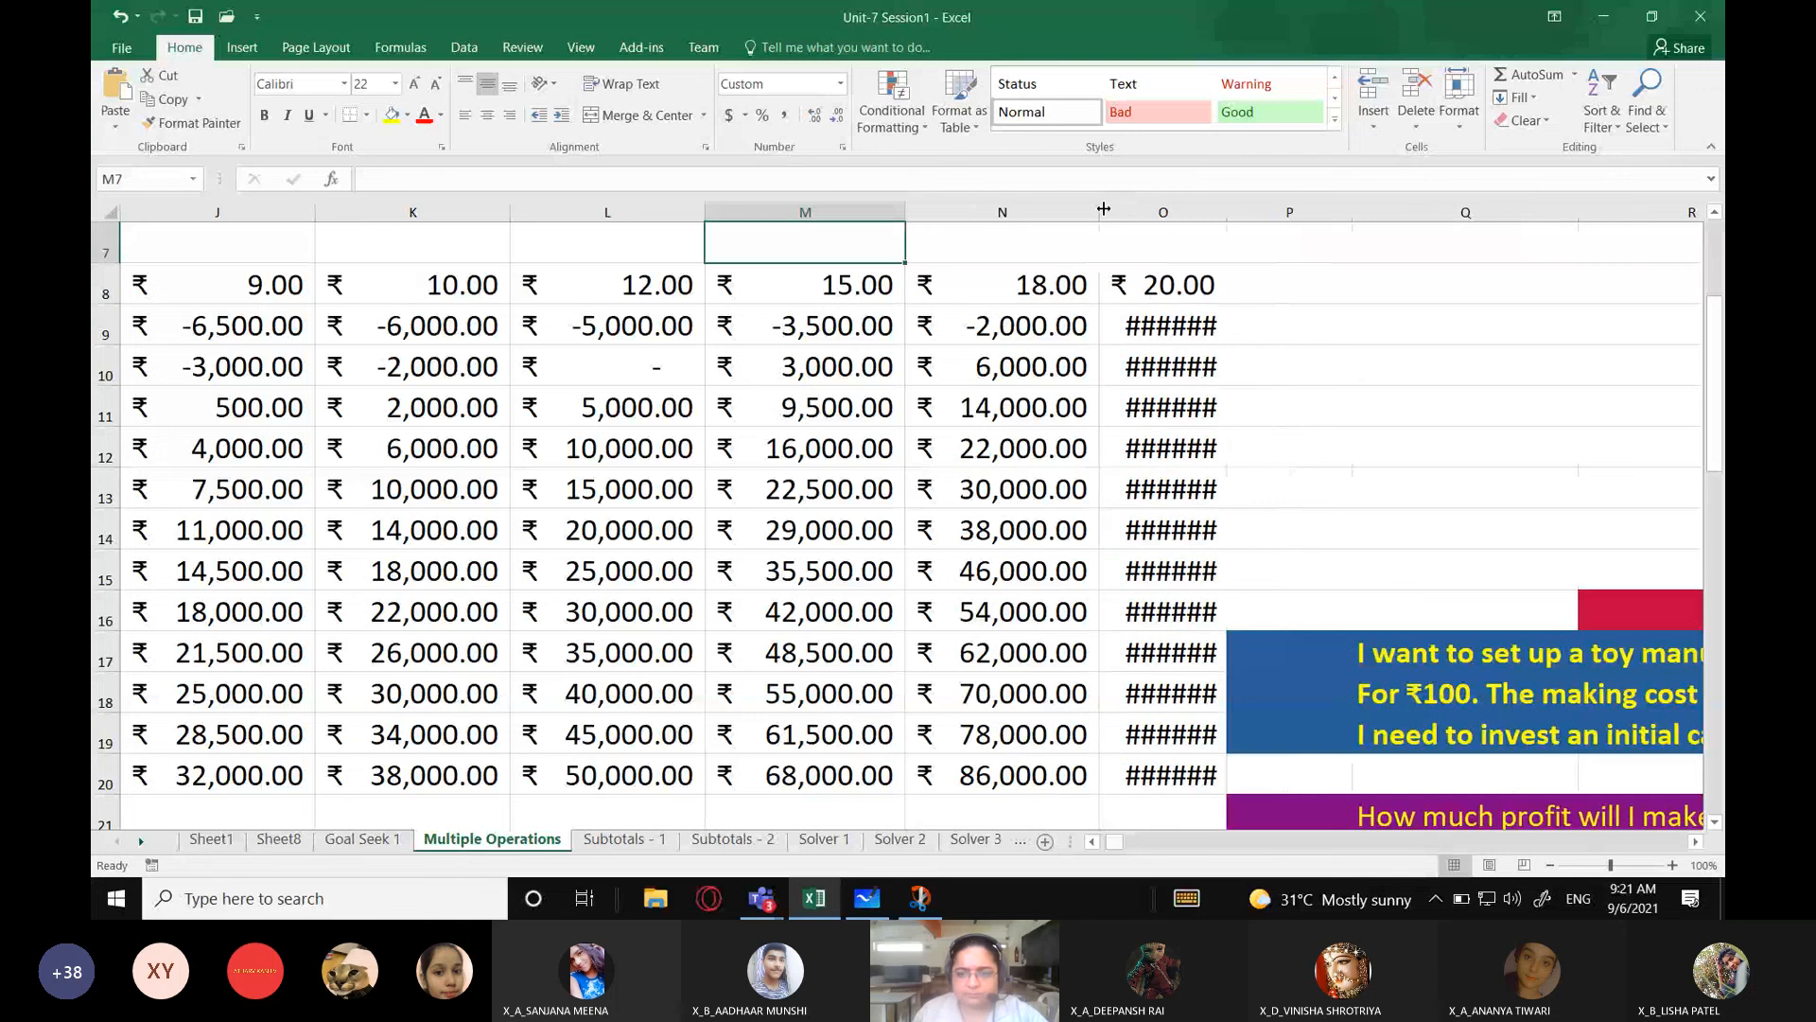
pyautogui.moveTo(1227, 209); pyautogui.dragTo(1289, 209)
pyautogui.click(1348, 367)
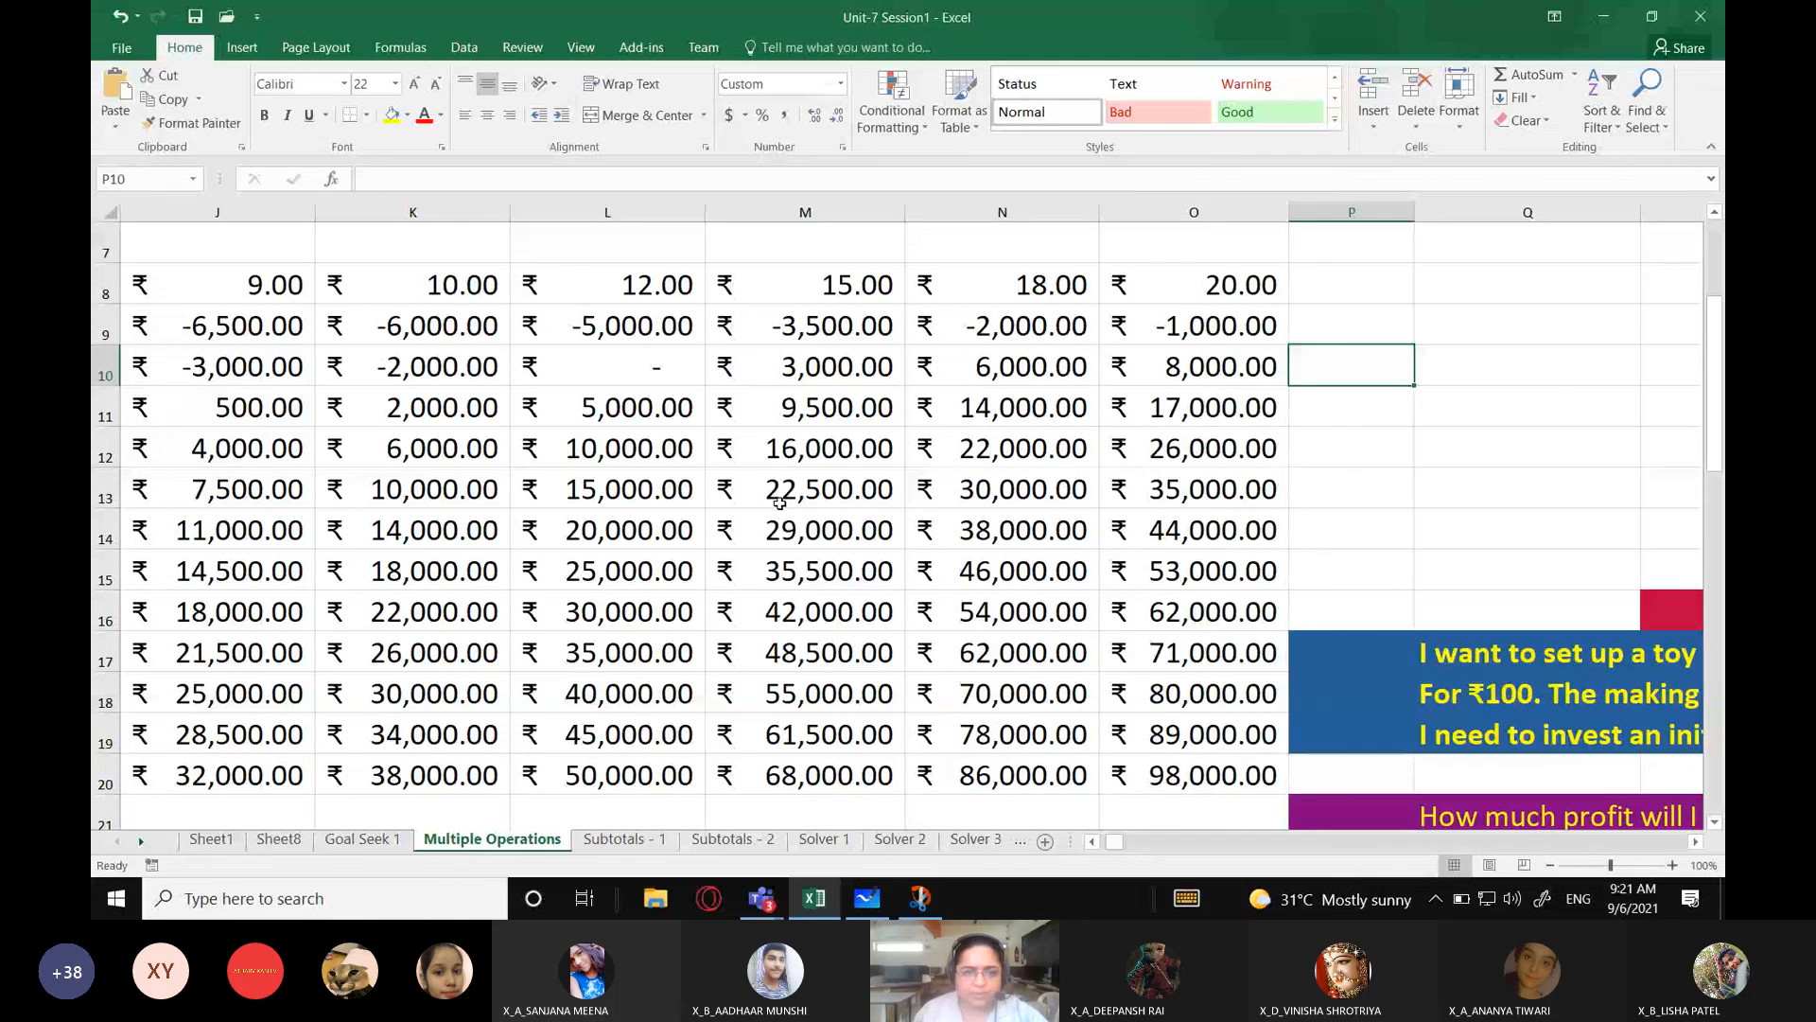
# Step: Examine the profit in L10, where 1000 units sold meets the sale price of 12.00
pyautogui.click(1092, 841)
pyautogui.click(1092, 841)
pyautogui.click(1044, 360)
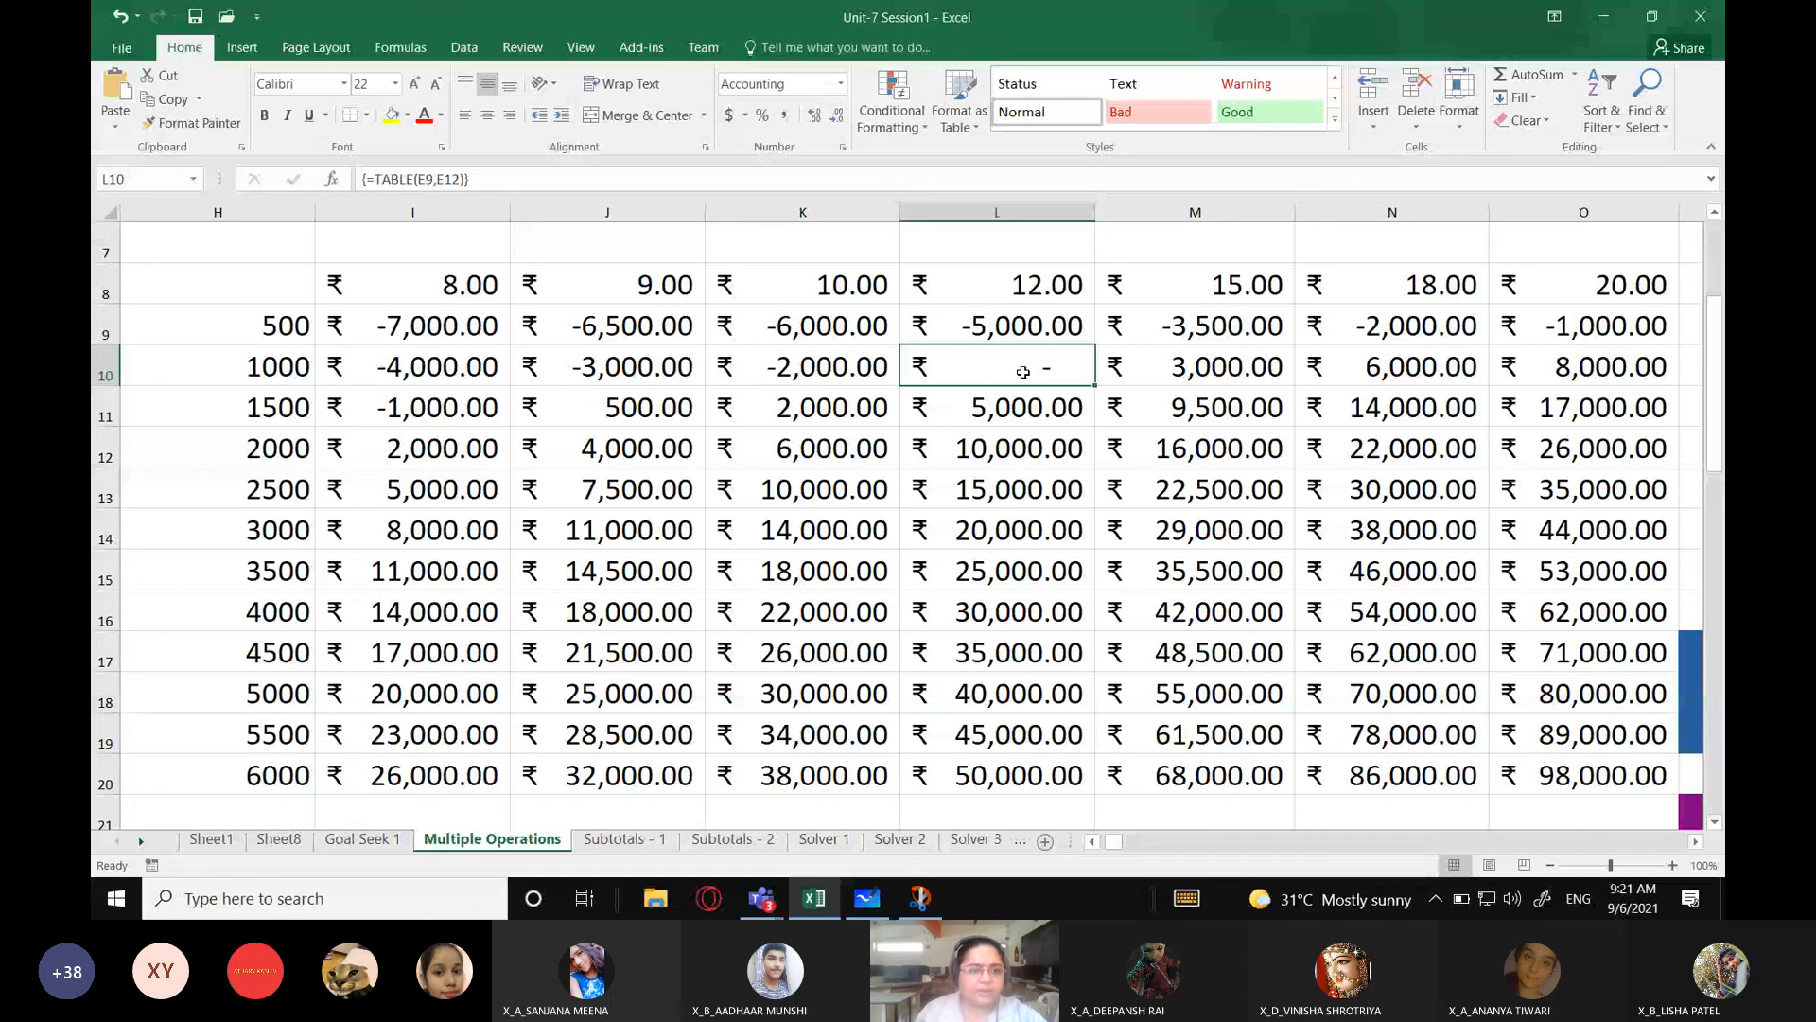
pyautogui.click(211, 366)
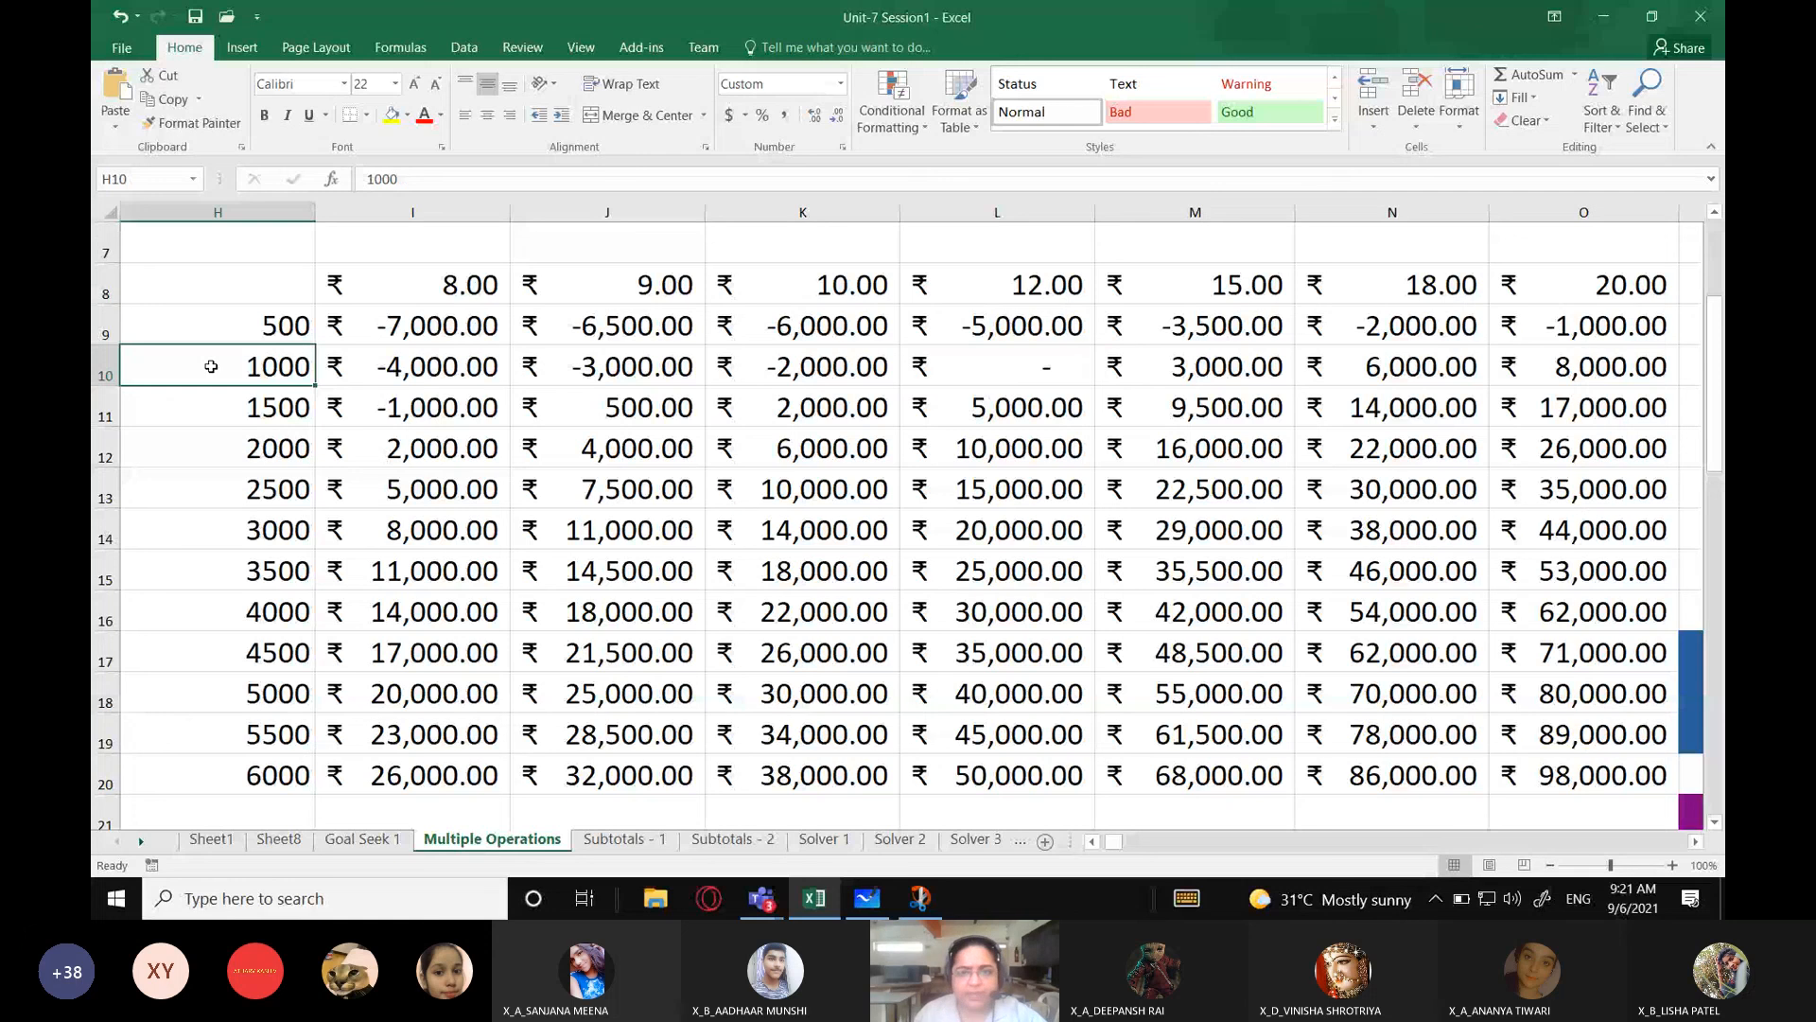
pyautogui.click(1023, 369)
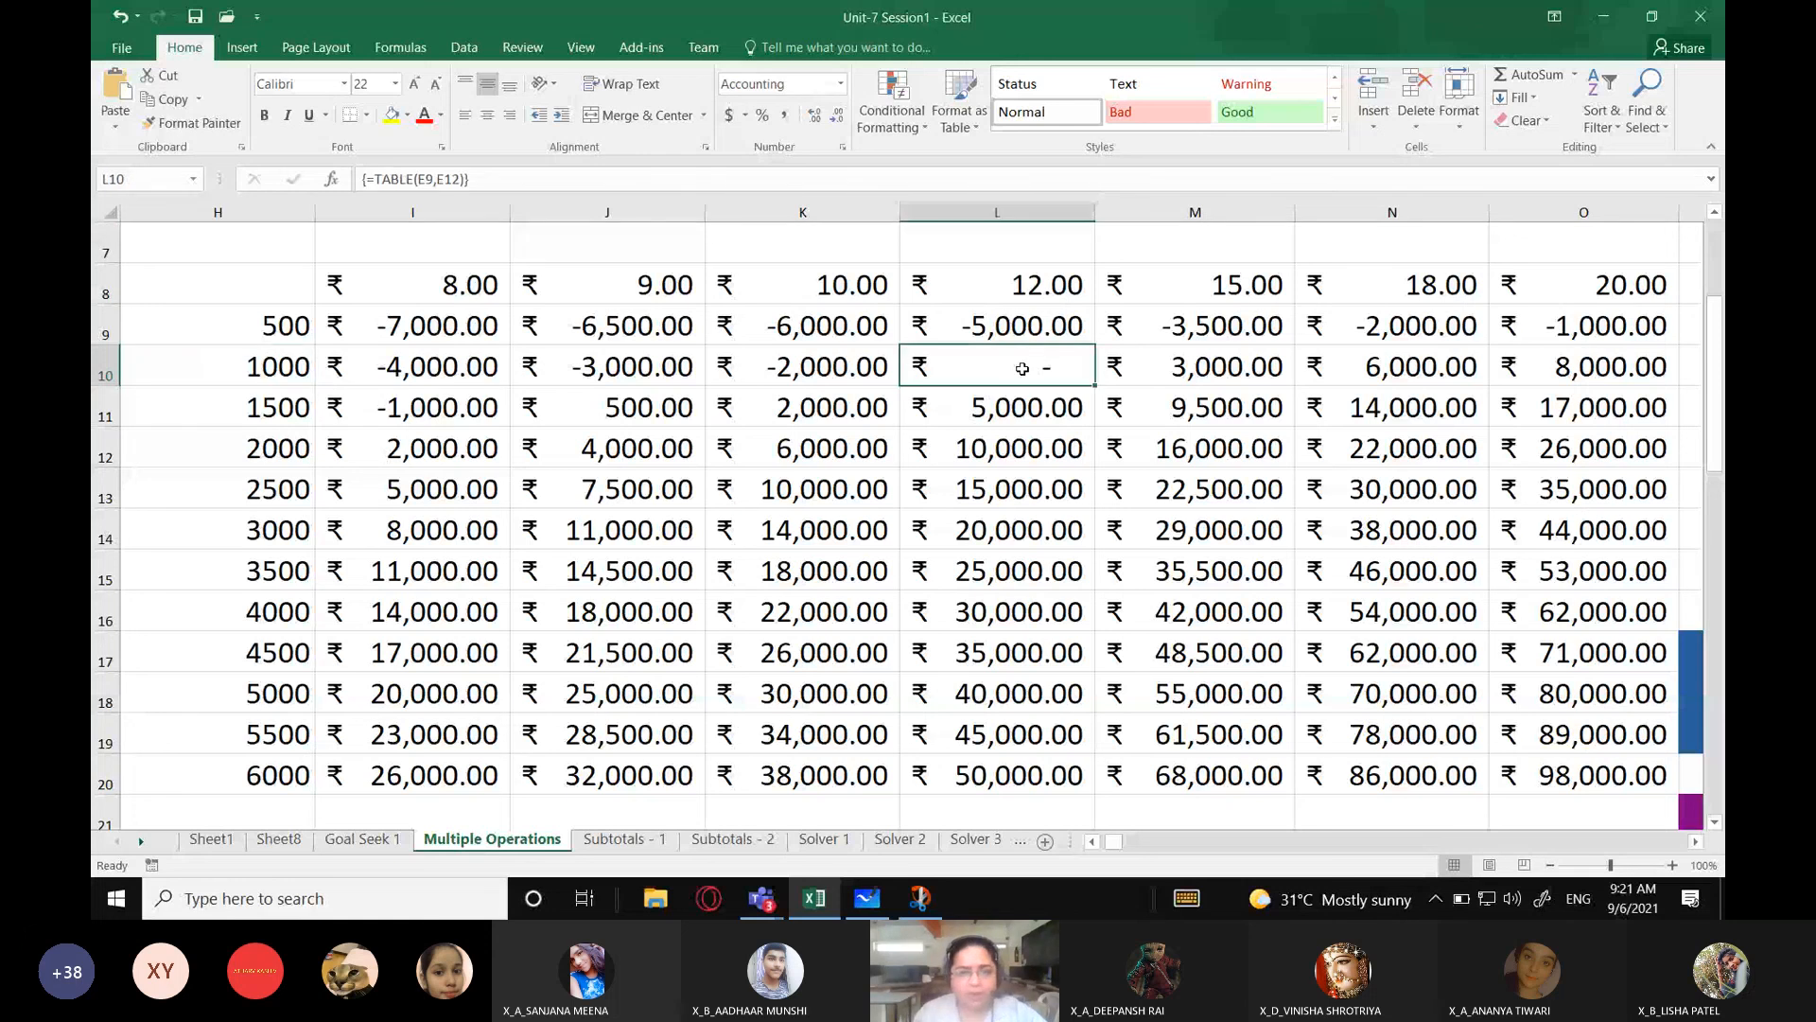
# Step: Examine the profits and losses for 500, 1000 and 1500 units sold across the sale prices in rows 9 to 11
pyautogui.moveTo(454, 328); pyautogui.dragTo(1590, 328)
pyautogui.keyDown('ctrl'); pyautogui.click(478, 372); pyautogui.keyUp('ctrl')
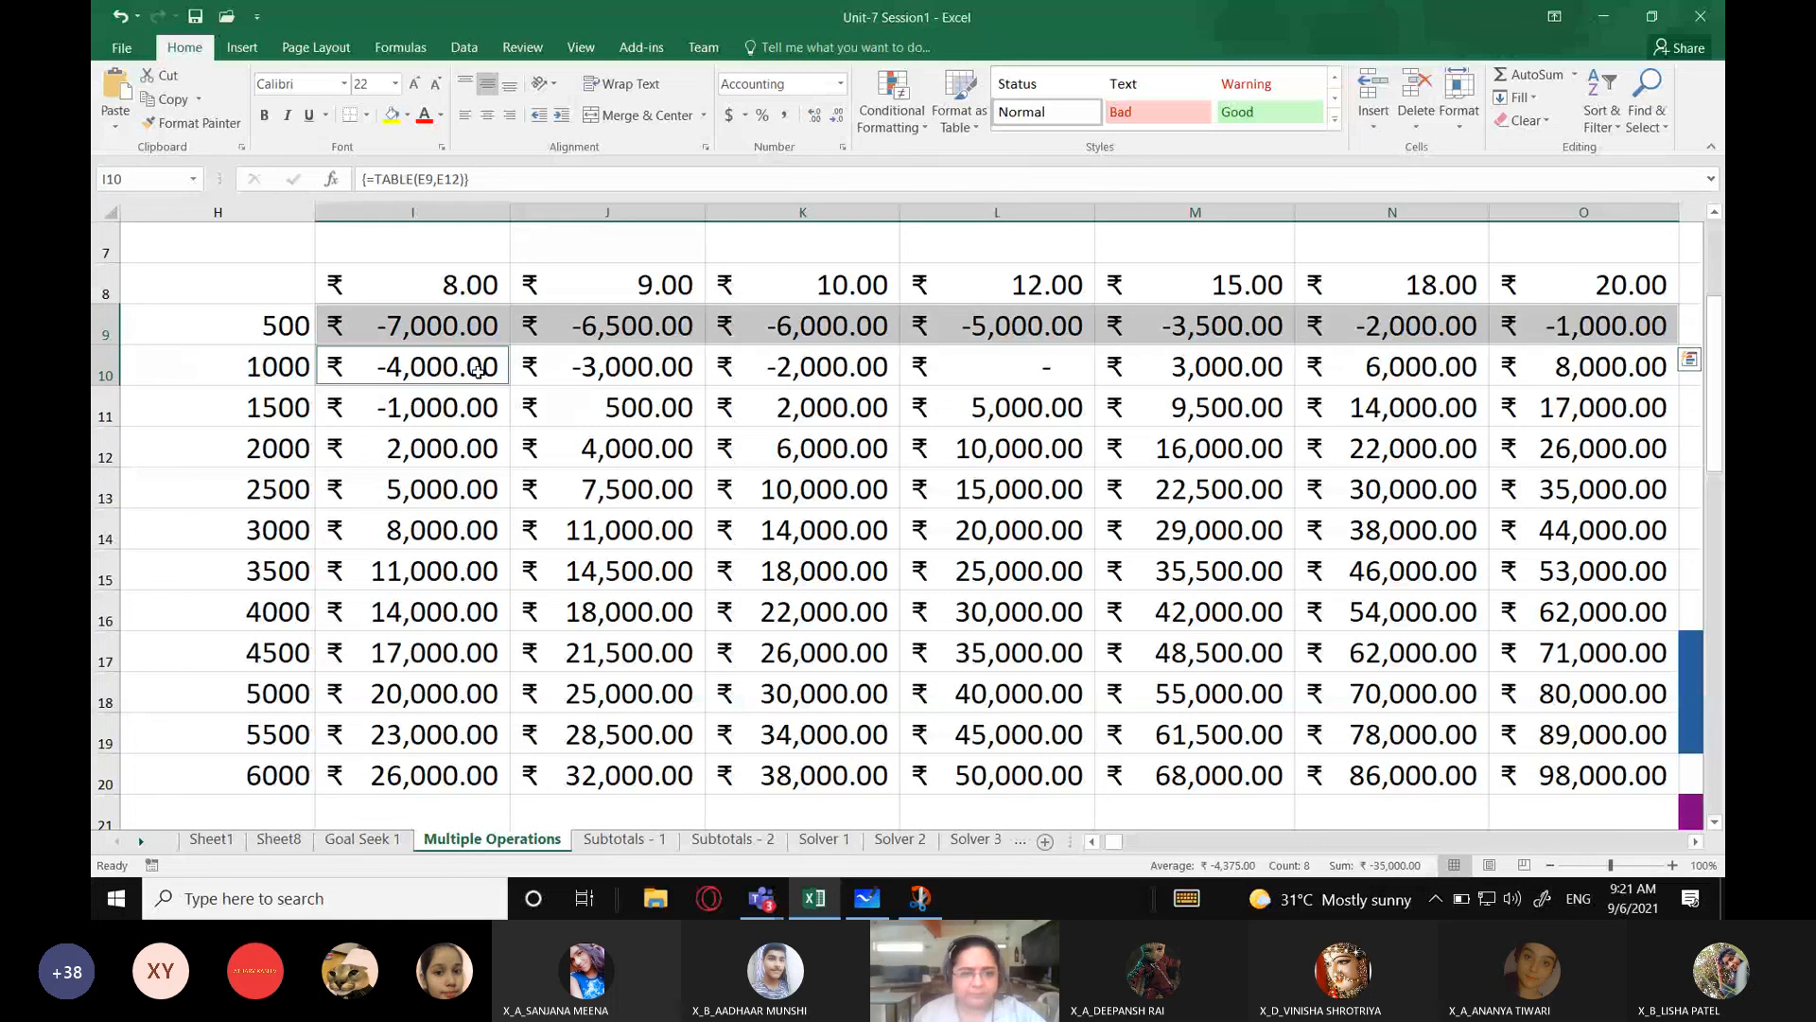
pyautogui.moveTo(477, 371); pyautogui.dragTo(814, 369)
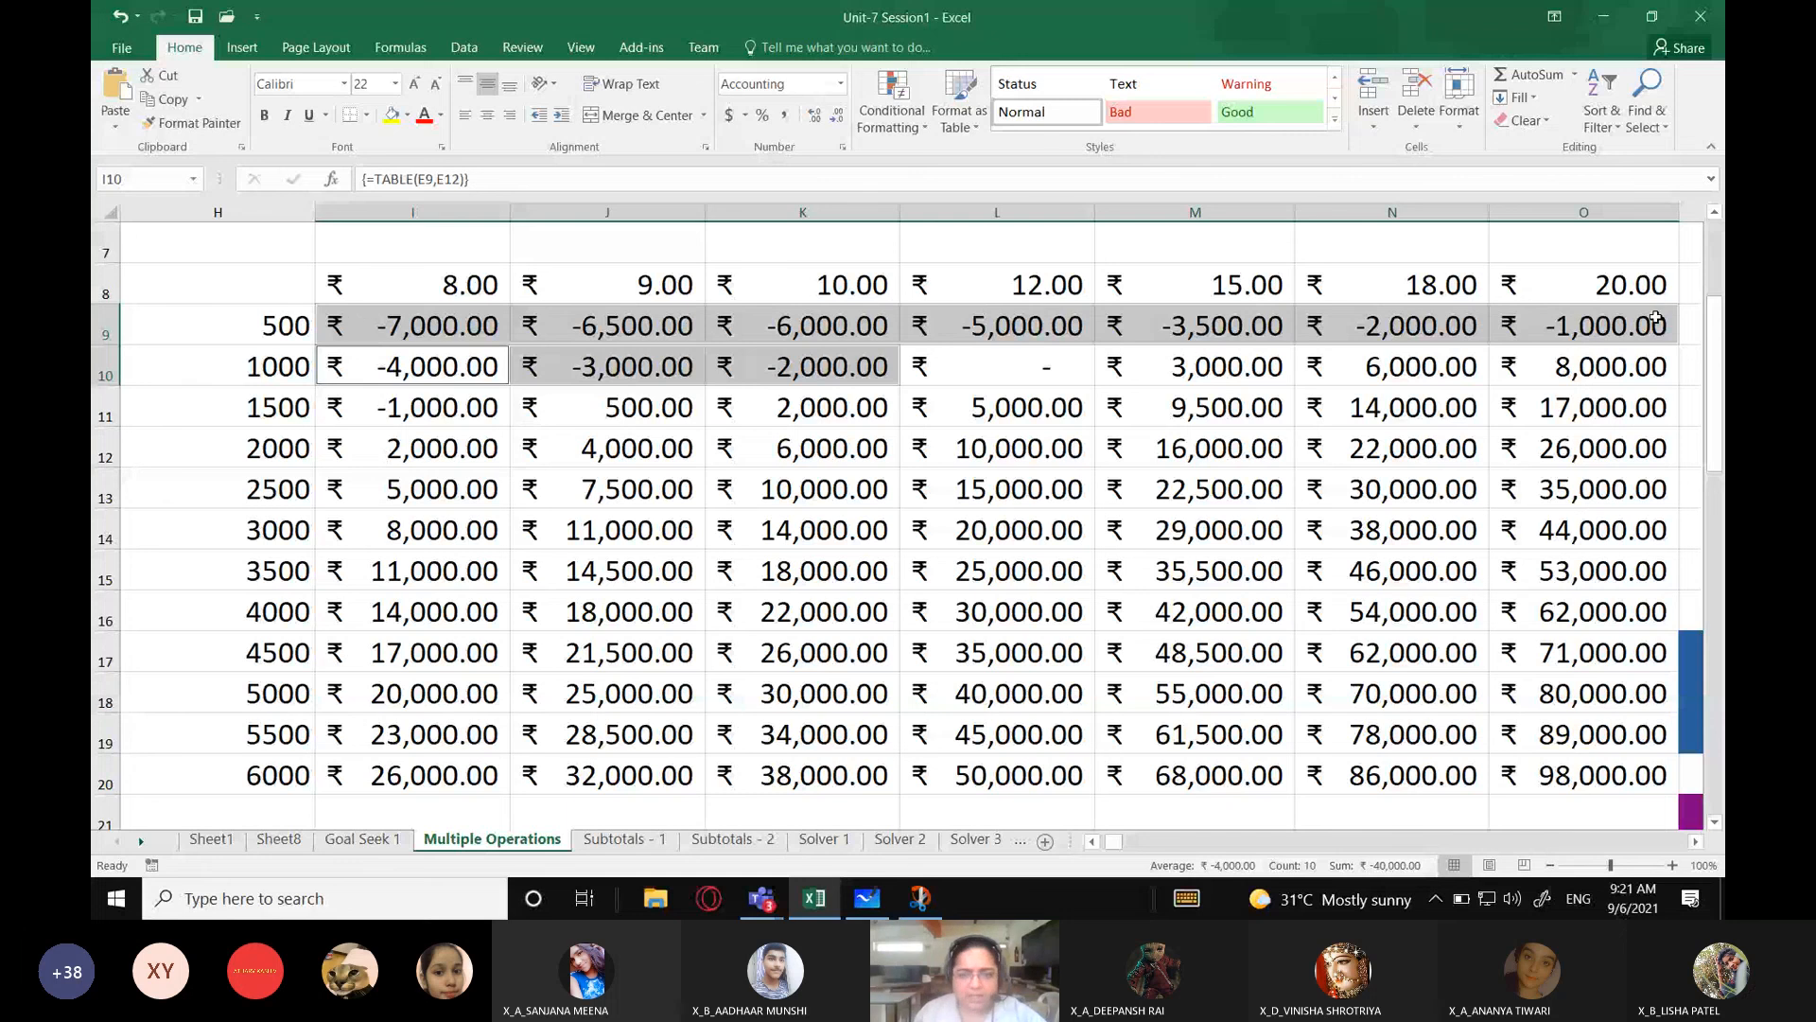
pyautogui.click(1066, 371)
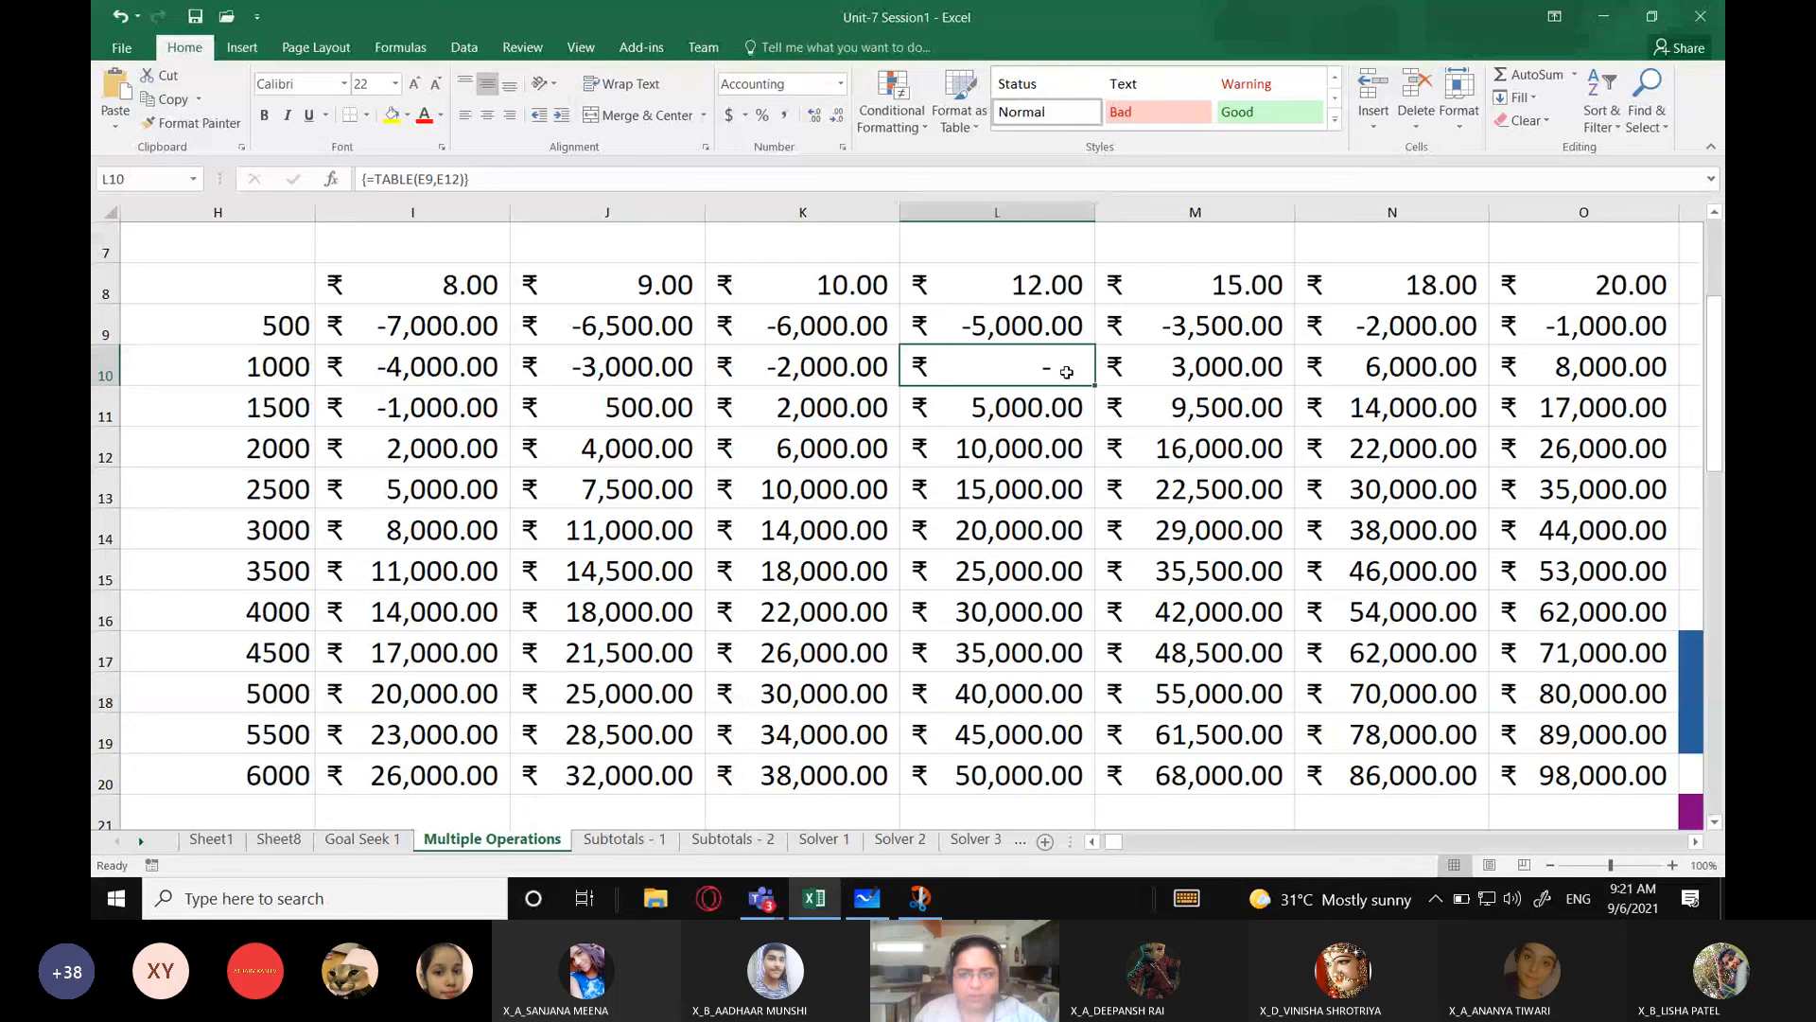
pyautogui.moveTo(1173, 366); pyautogui.dragTo(1578, 369)
pyautogui.click(407, 412)
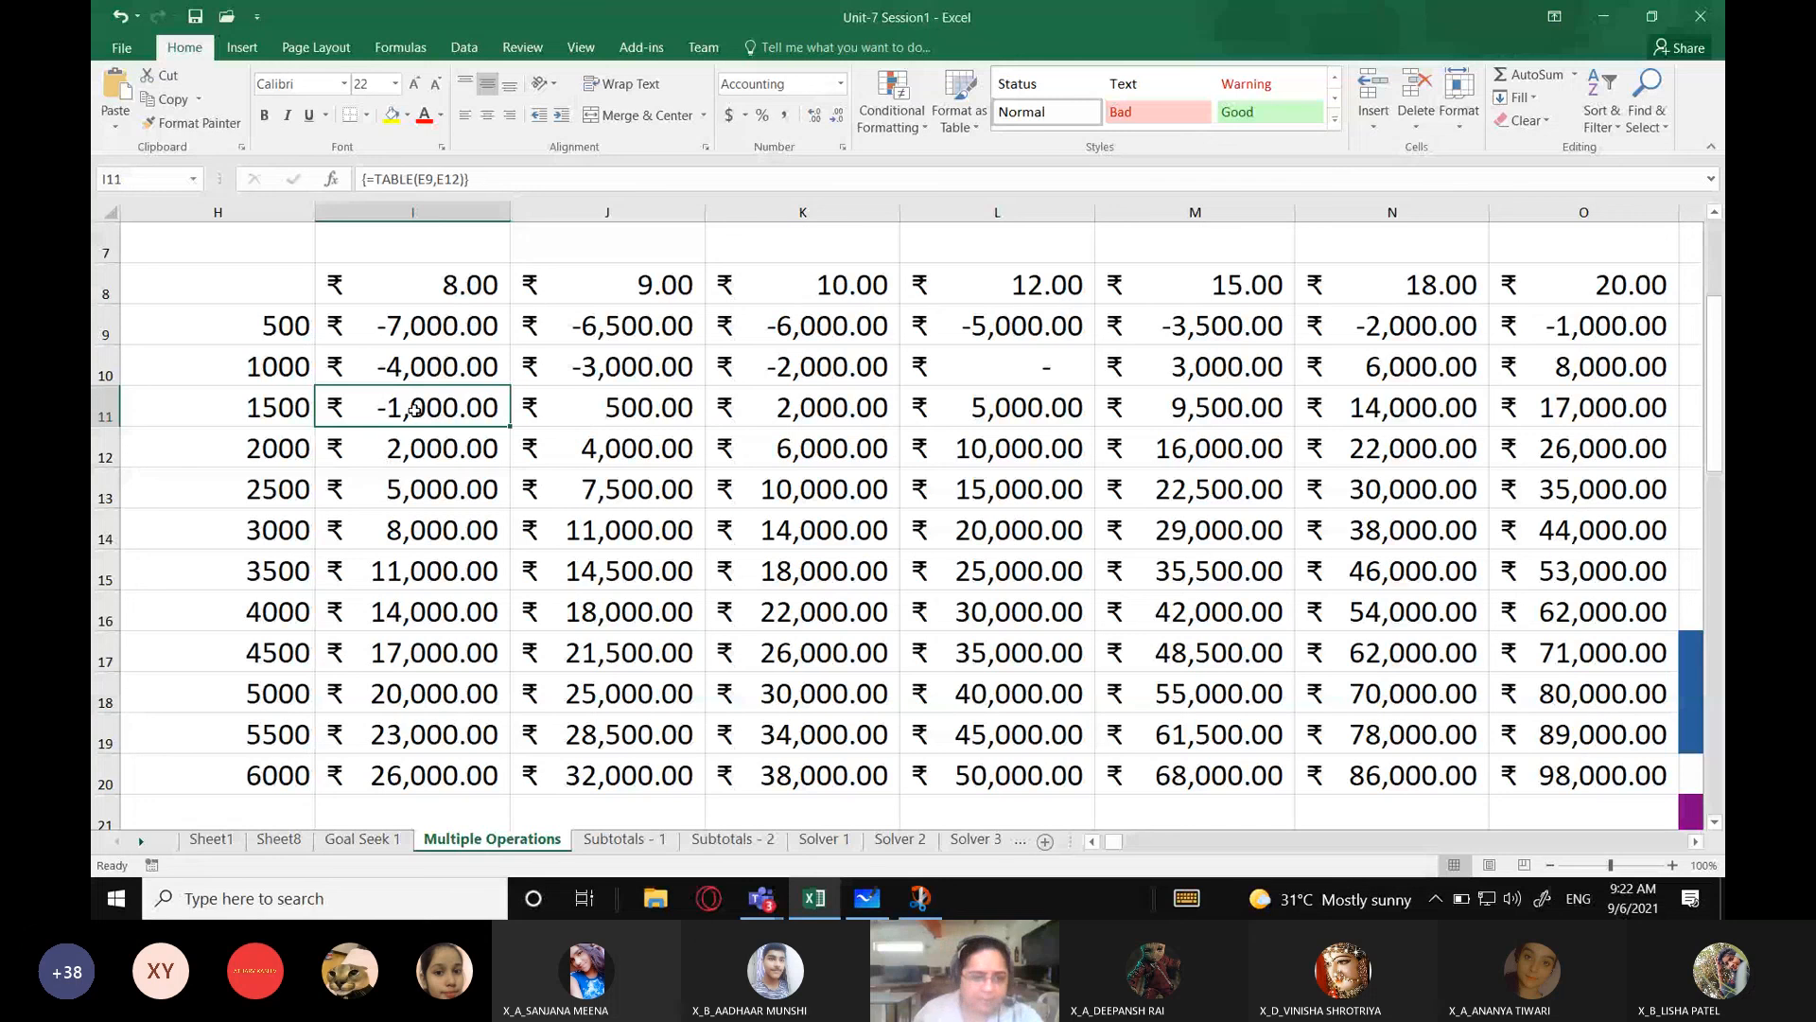
pyautogui.click(615, 406)
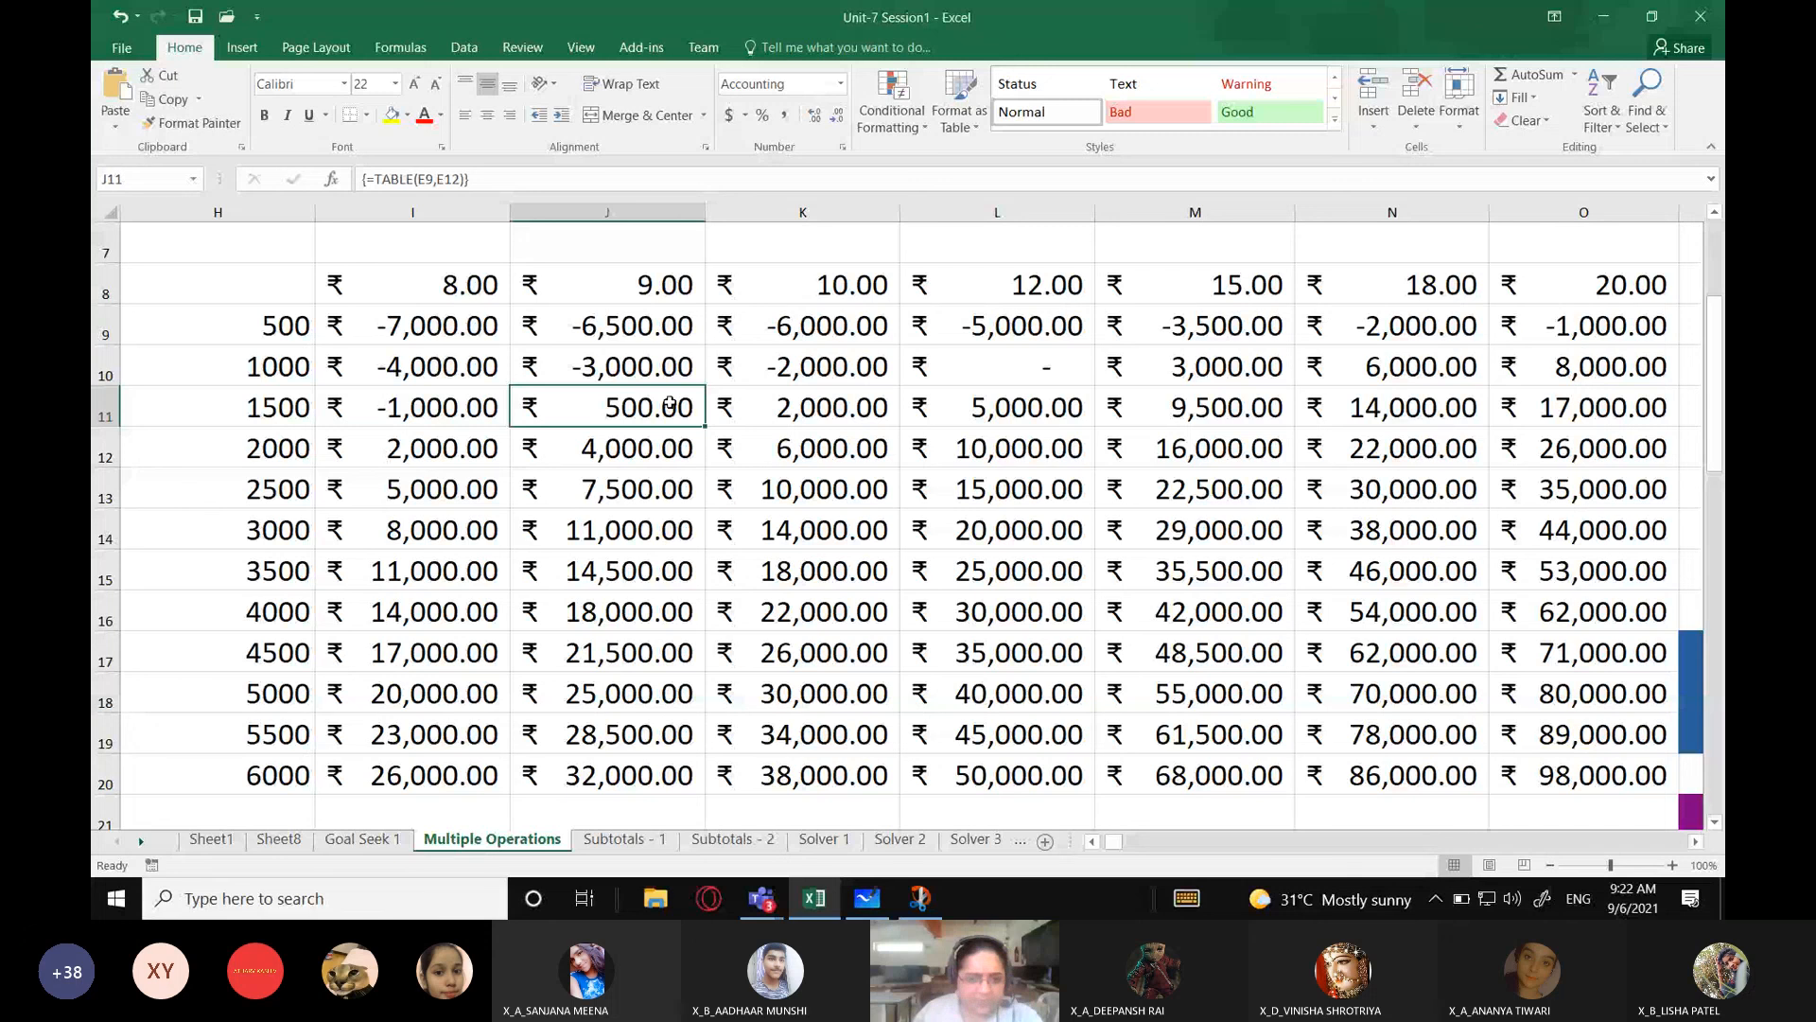
# Step: Trace the profit in M15 to its 3500 units sold in H15 and its 15.00 sale price in M8
pyautogui.click(1230, 574)
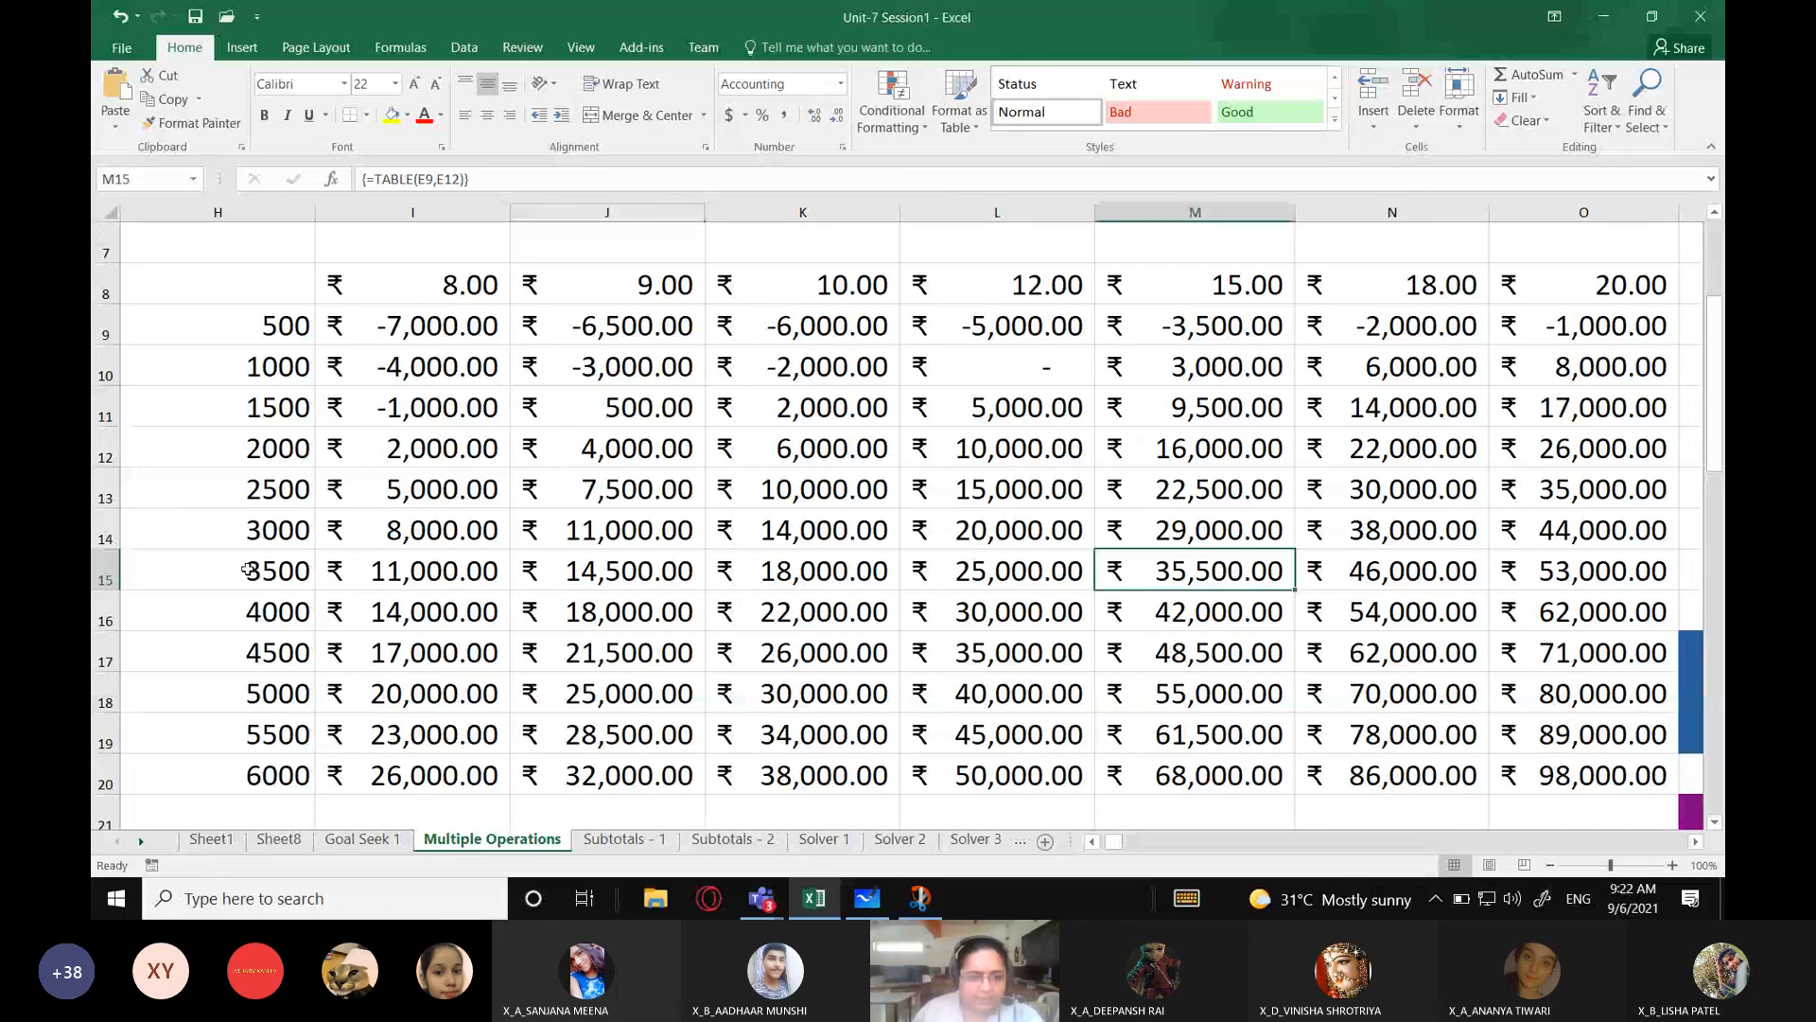
pyautogui.click(248, 570)
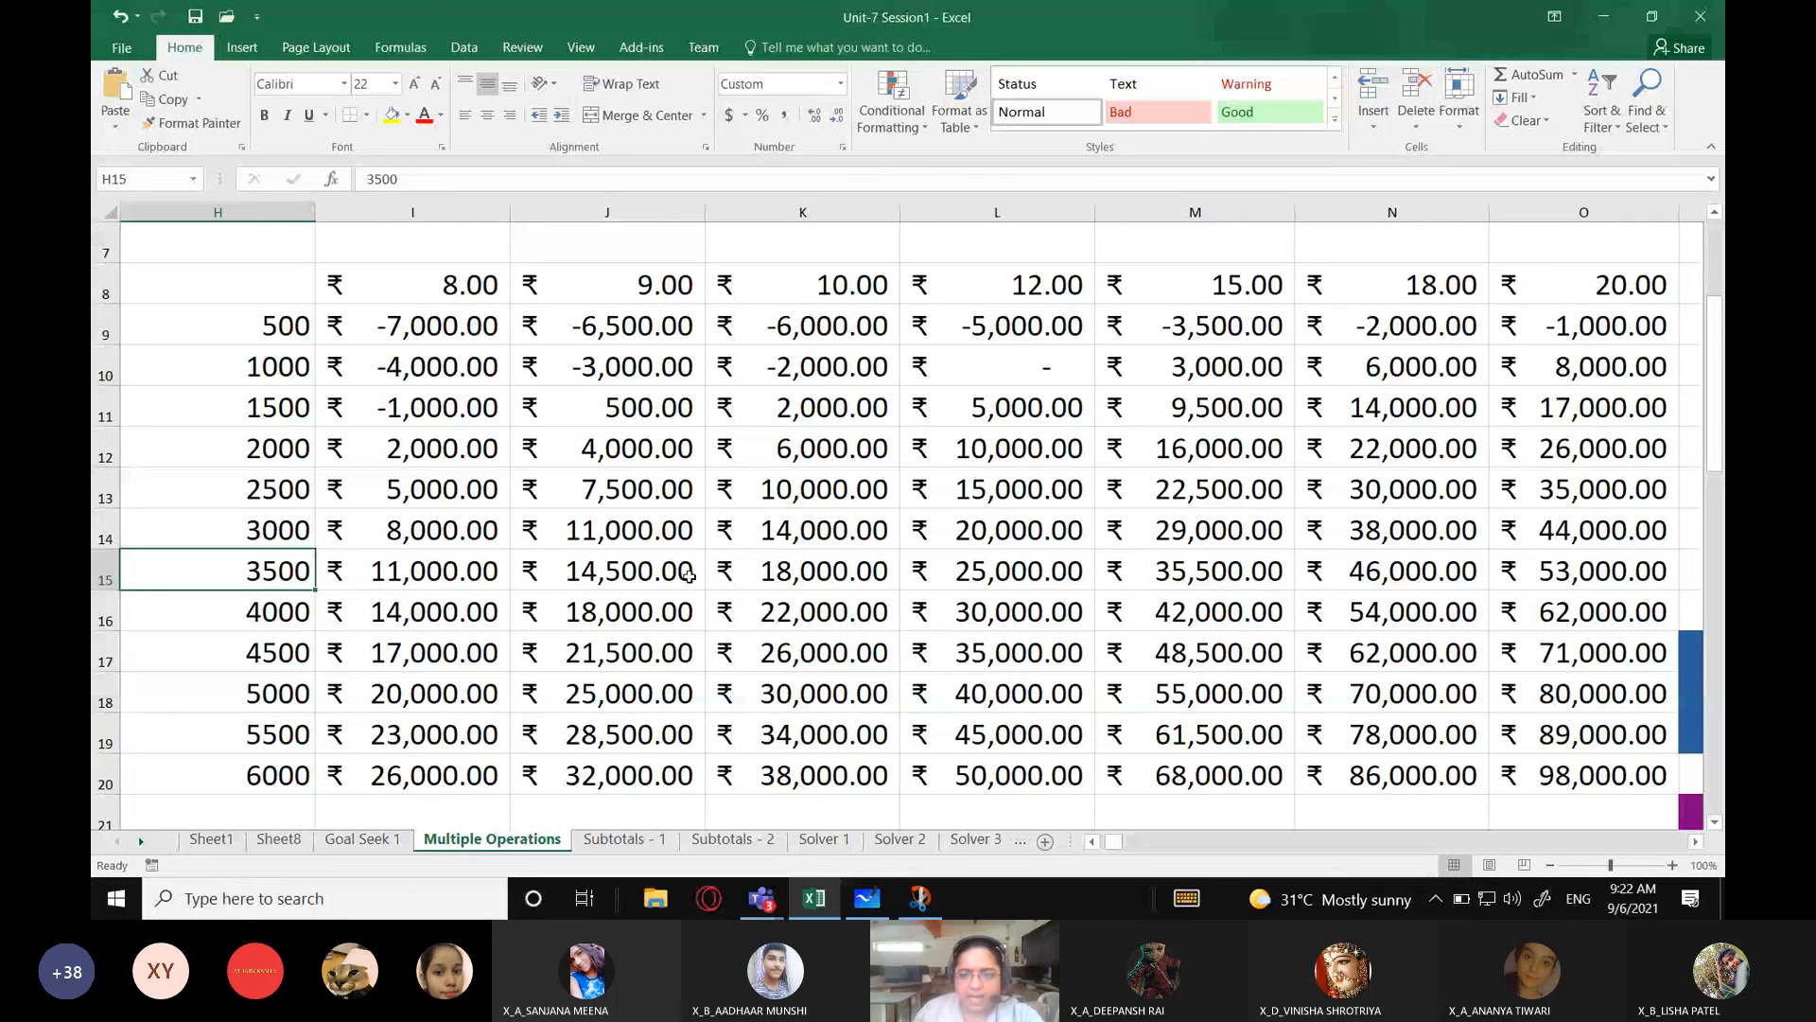
pyautogui.click(1217, 285)
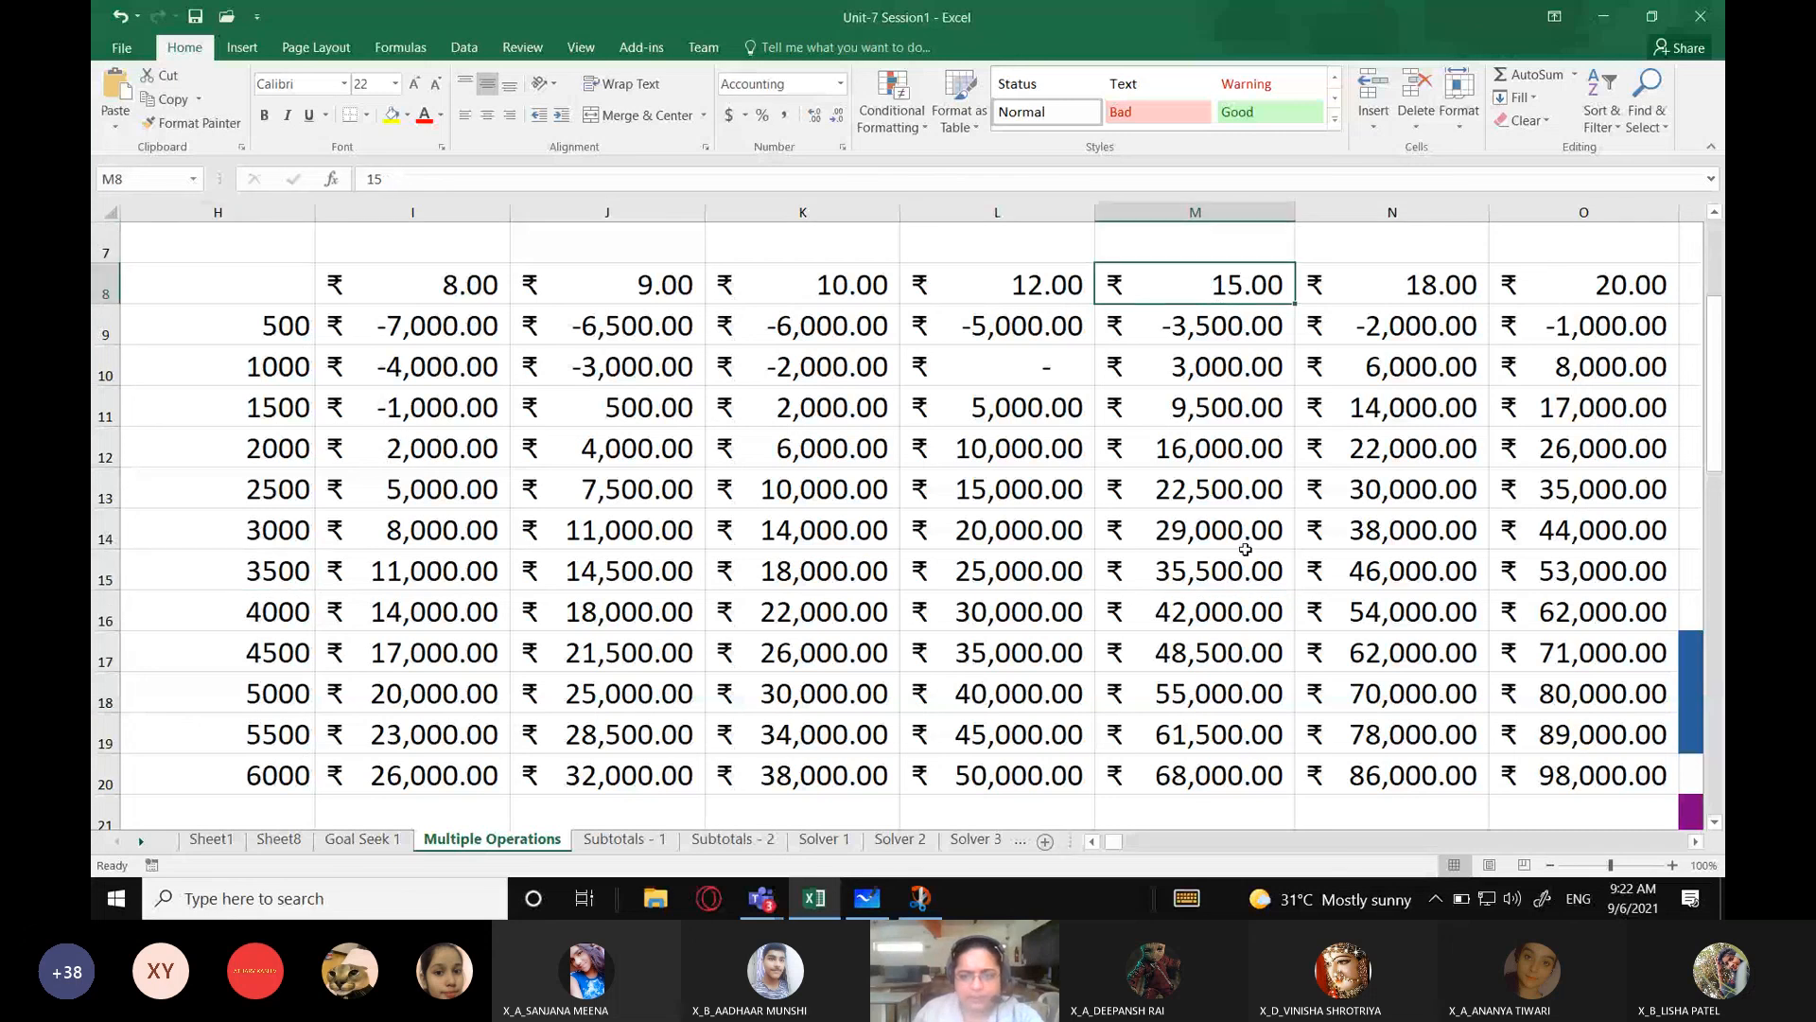
pyautogui.click(1245, 565)
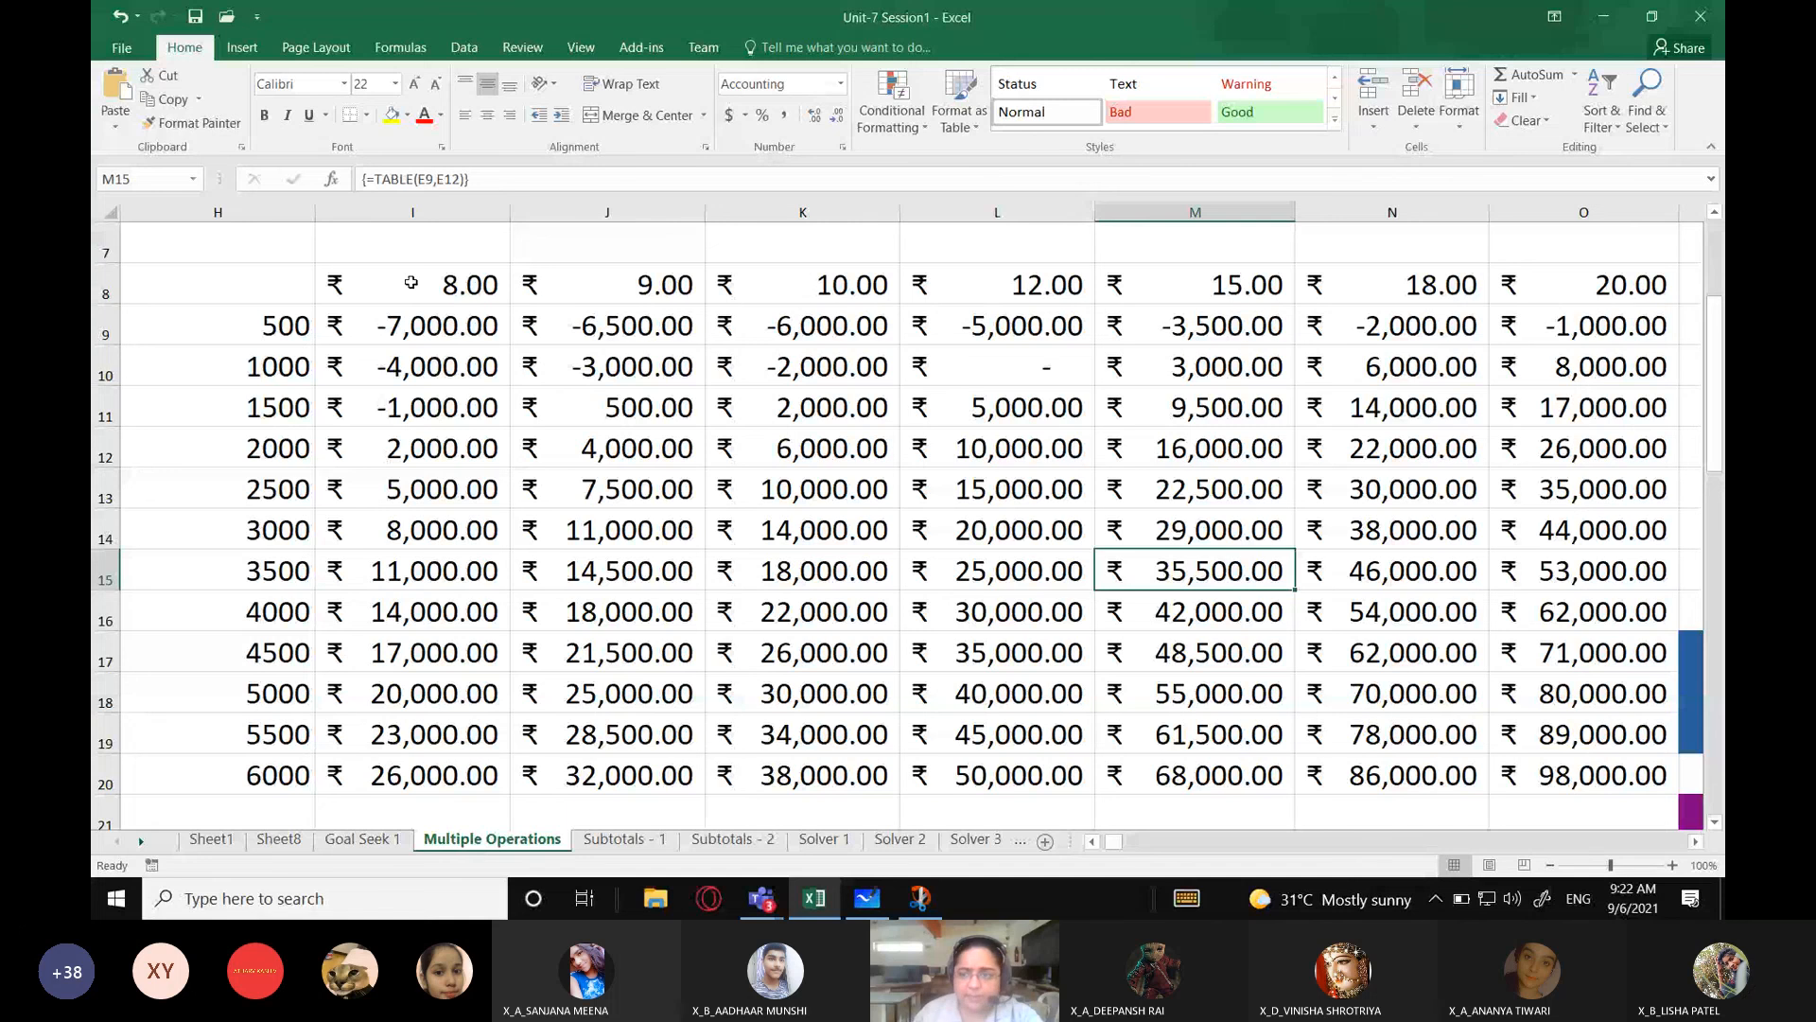
# Step: Review the sale prices along row 8, the units sold in H9:H20 and the full two-variable table H8:O20
pyautogui.moveTo(412, 282); pyautogui.dragTo(1590, 325)
pyautogui.moveTo(237, 325); pyautogui.dragTo(235, 777)
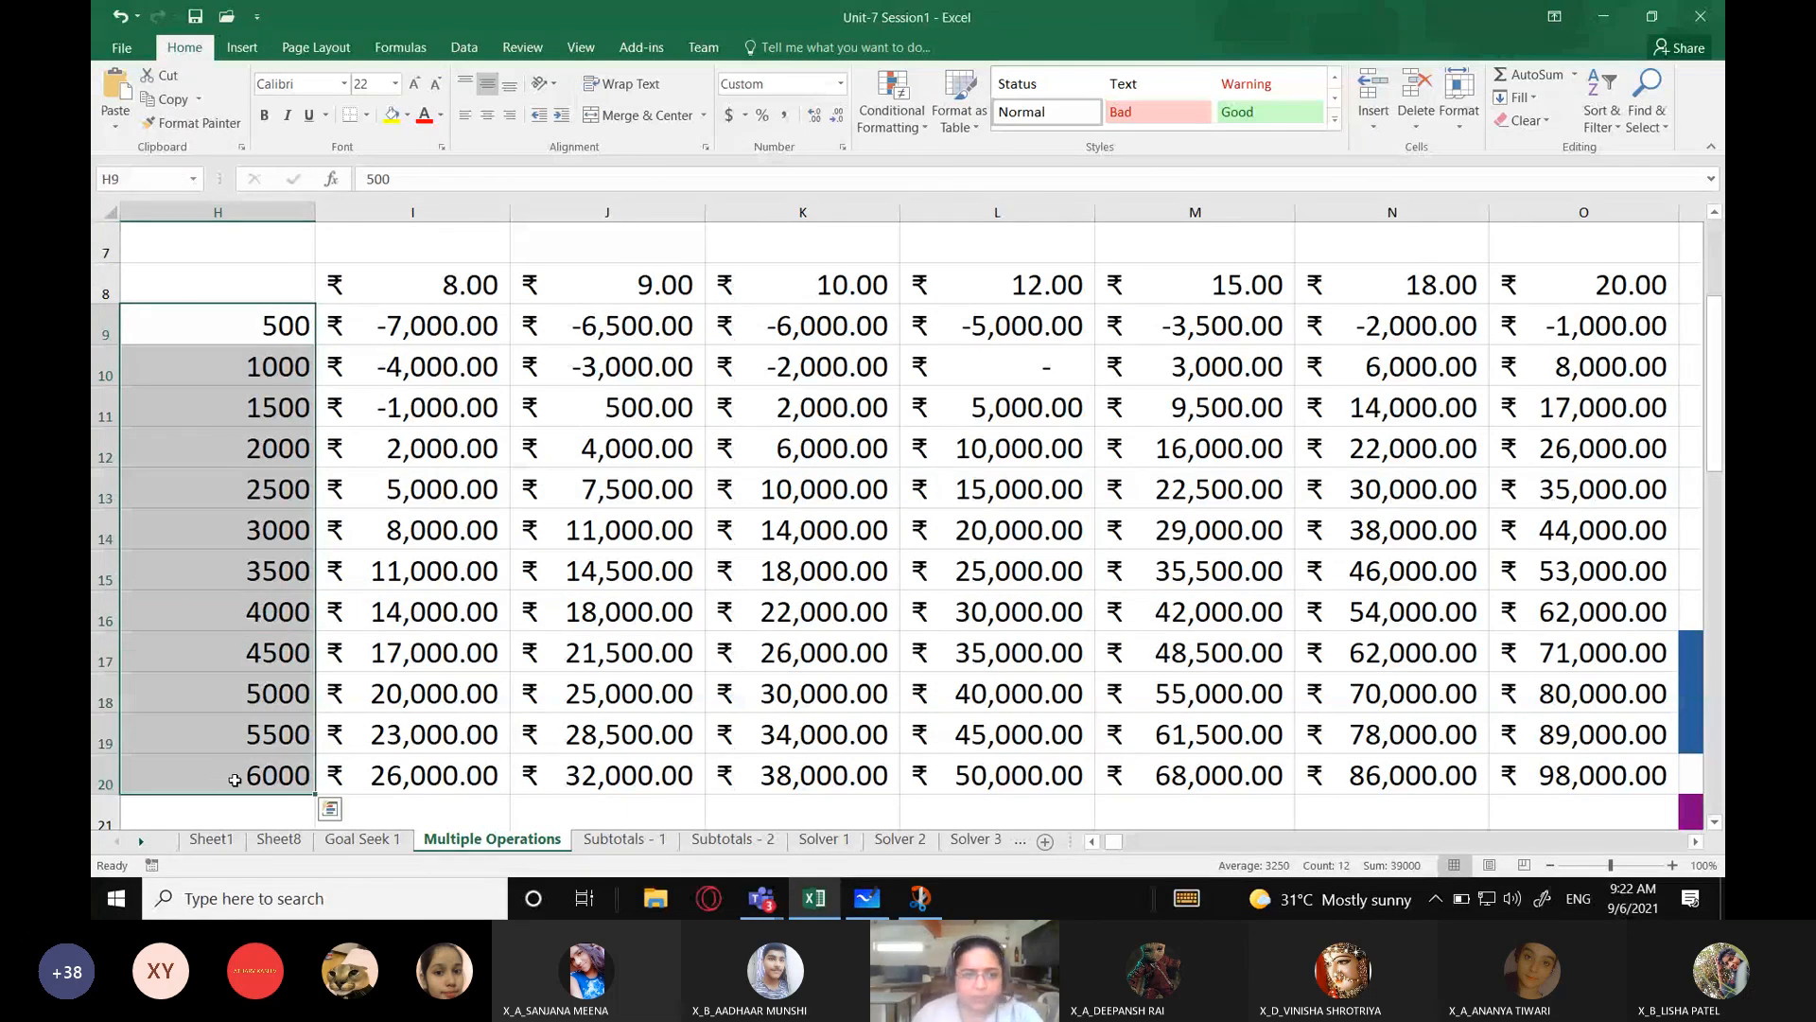
pyautogui.moveTo(231, 286); pyautogui.dragTo(1527, 778)
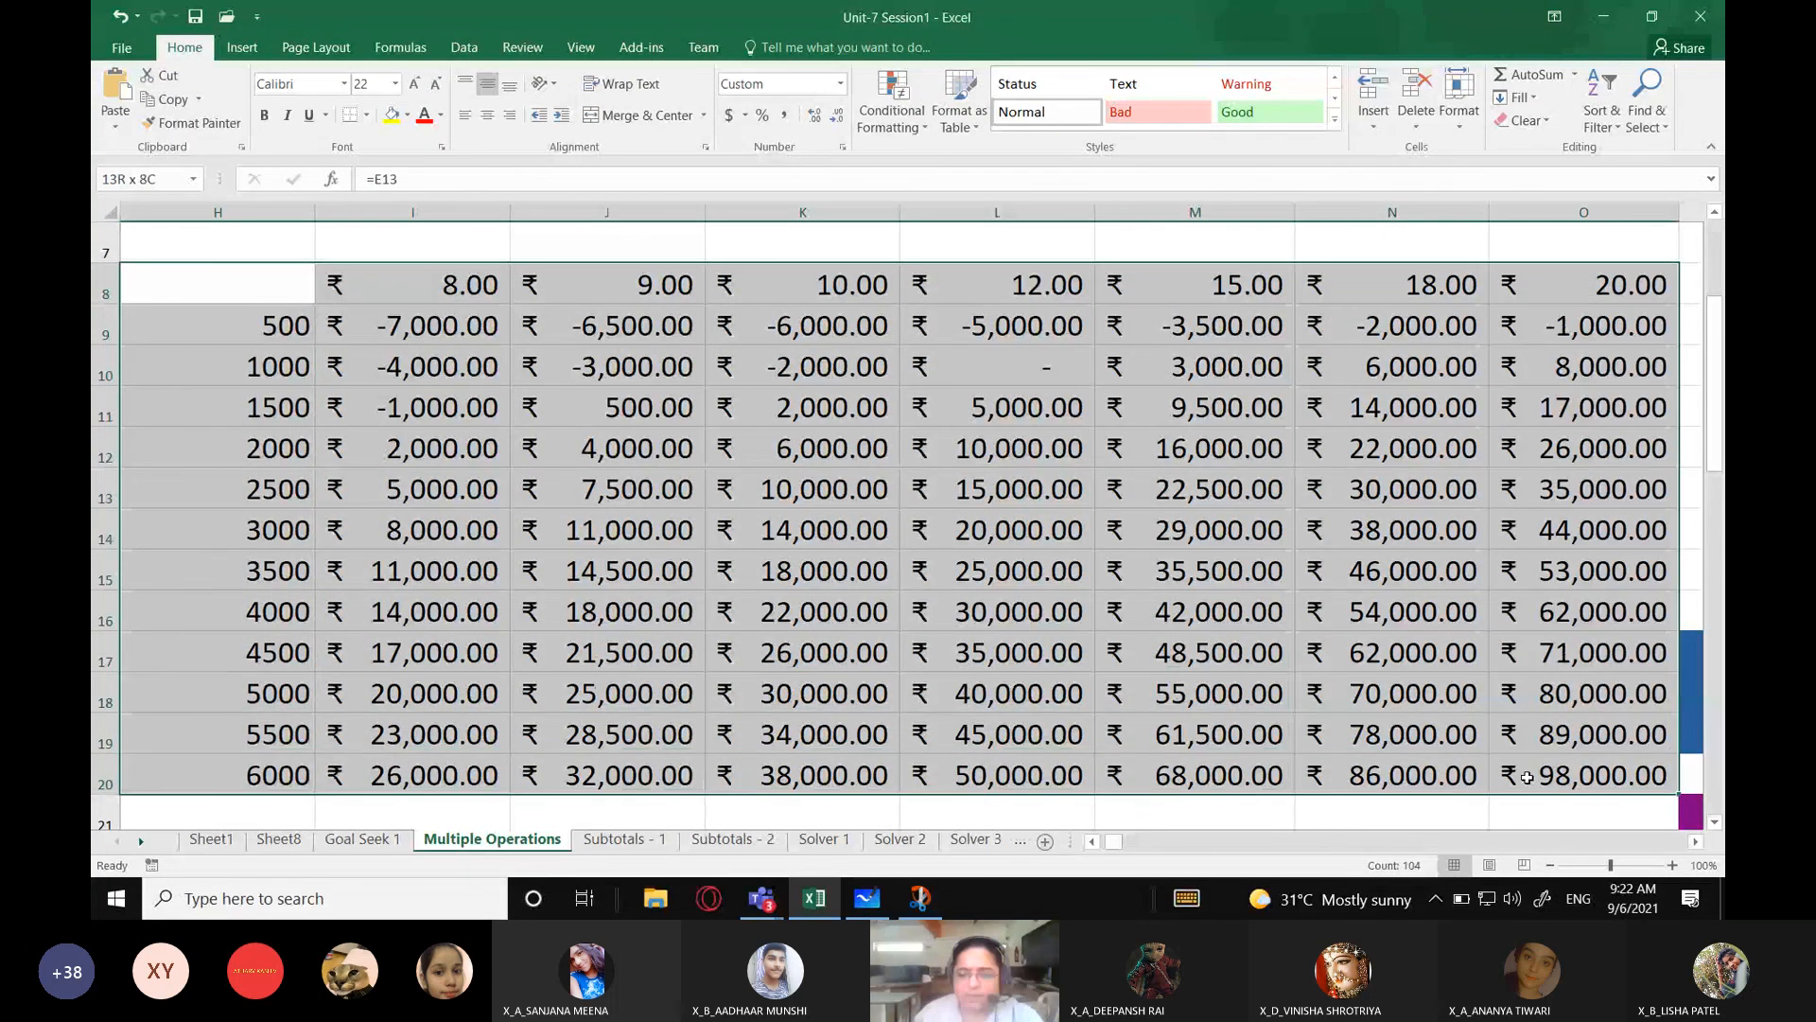
pyautogui.click(803, 530)
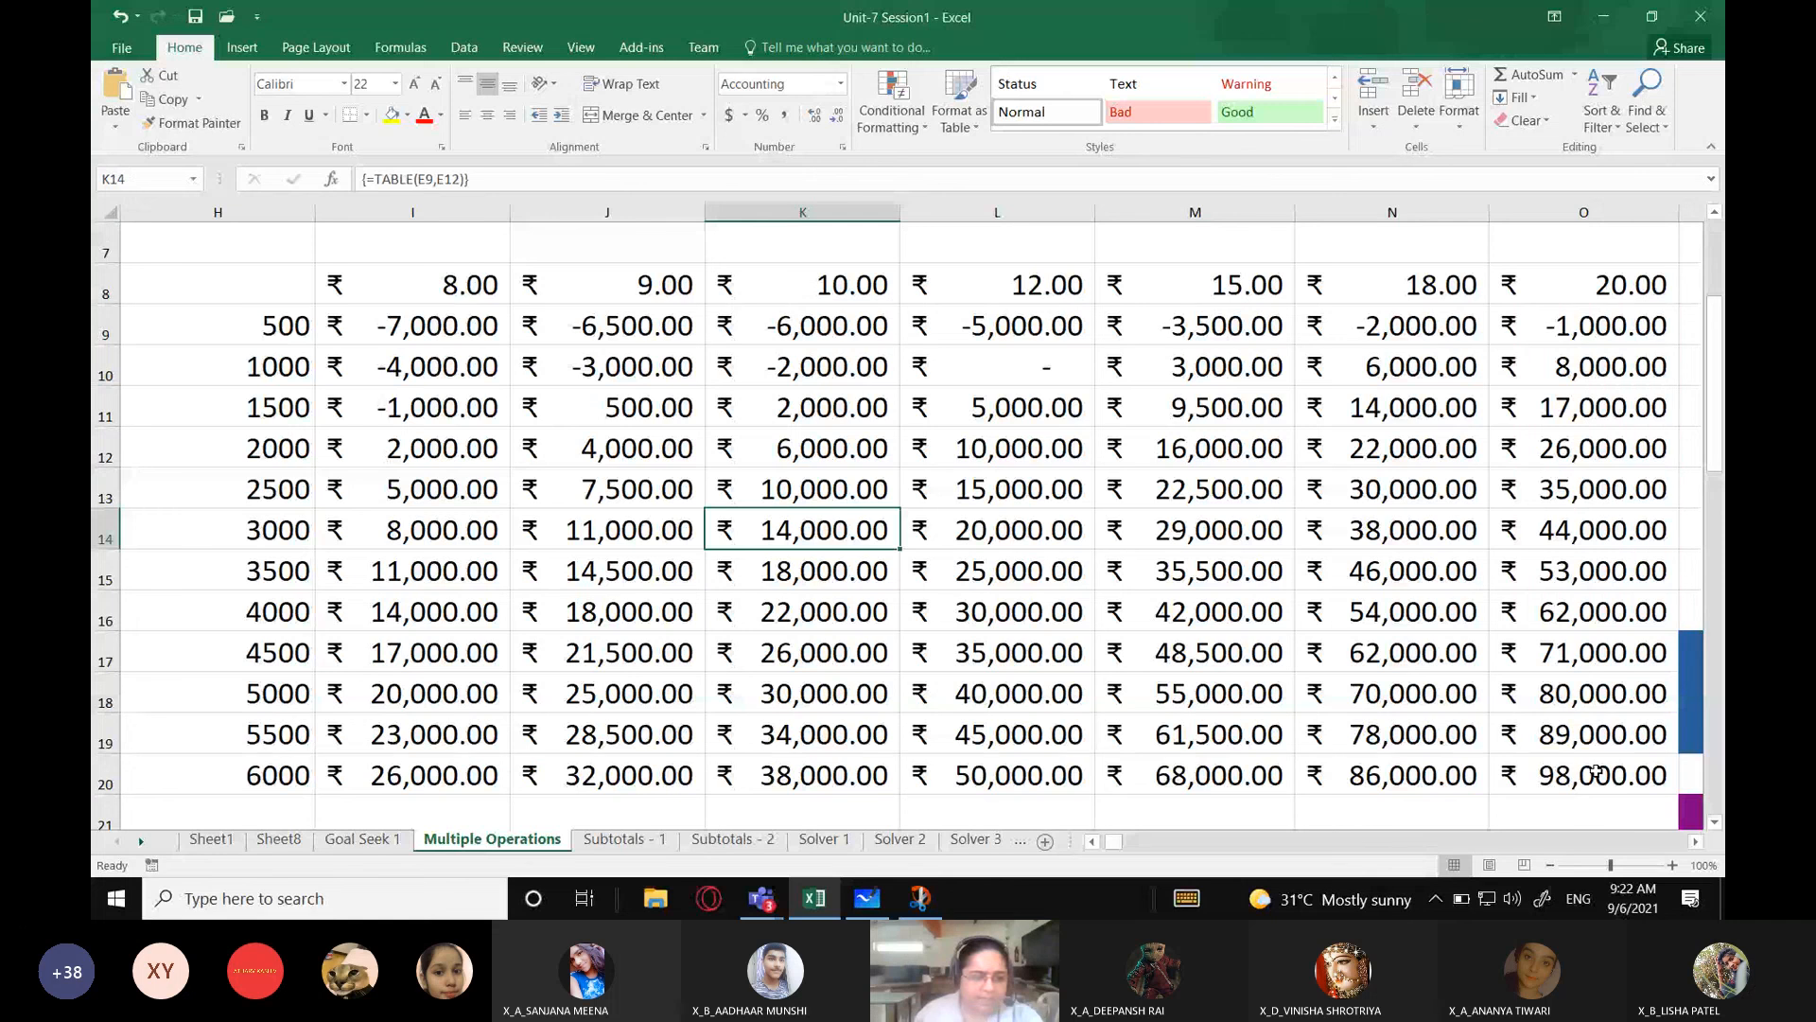
# Step: Examine the profit in O20 against the 6000 units sold in H20
pyautogui.click(1597, 771)
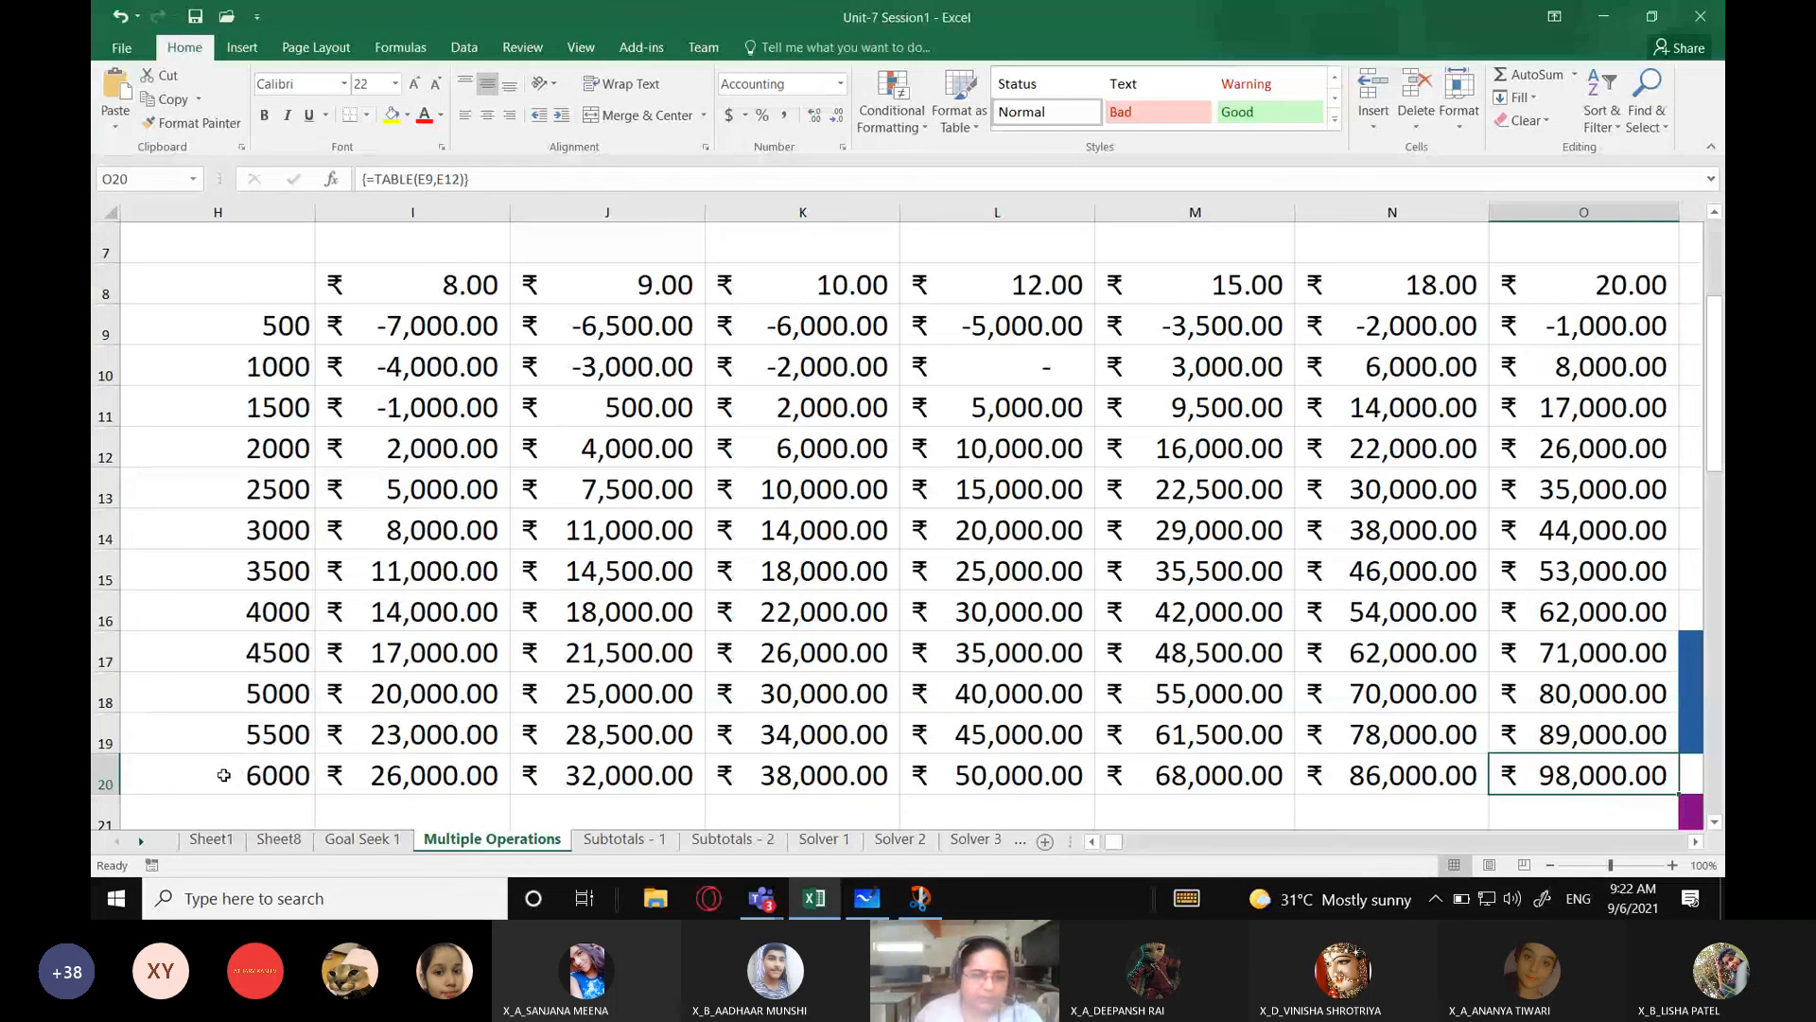
pyautogui.click(224, 775)
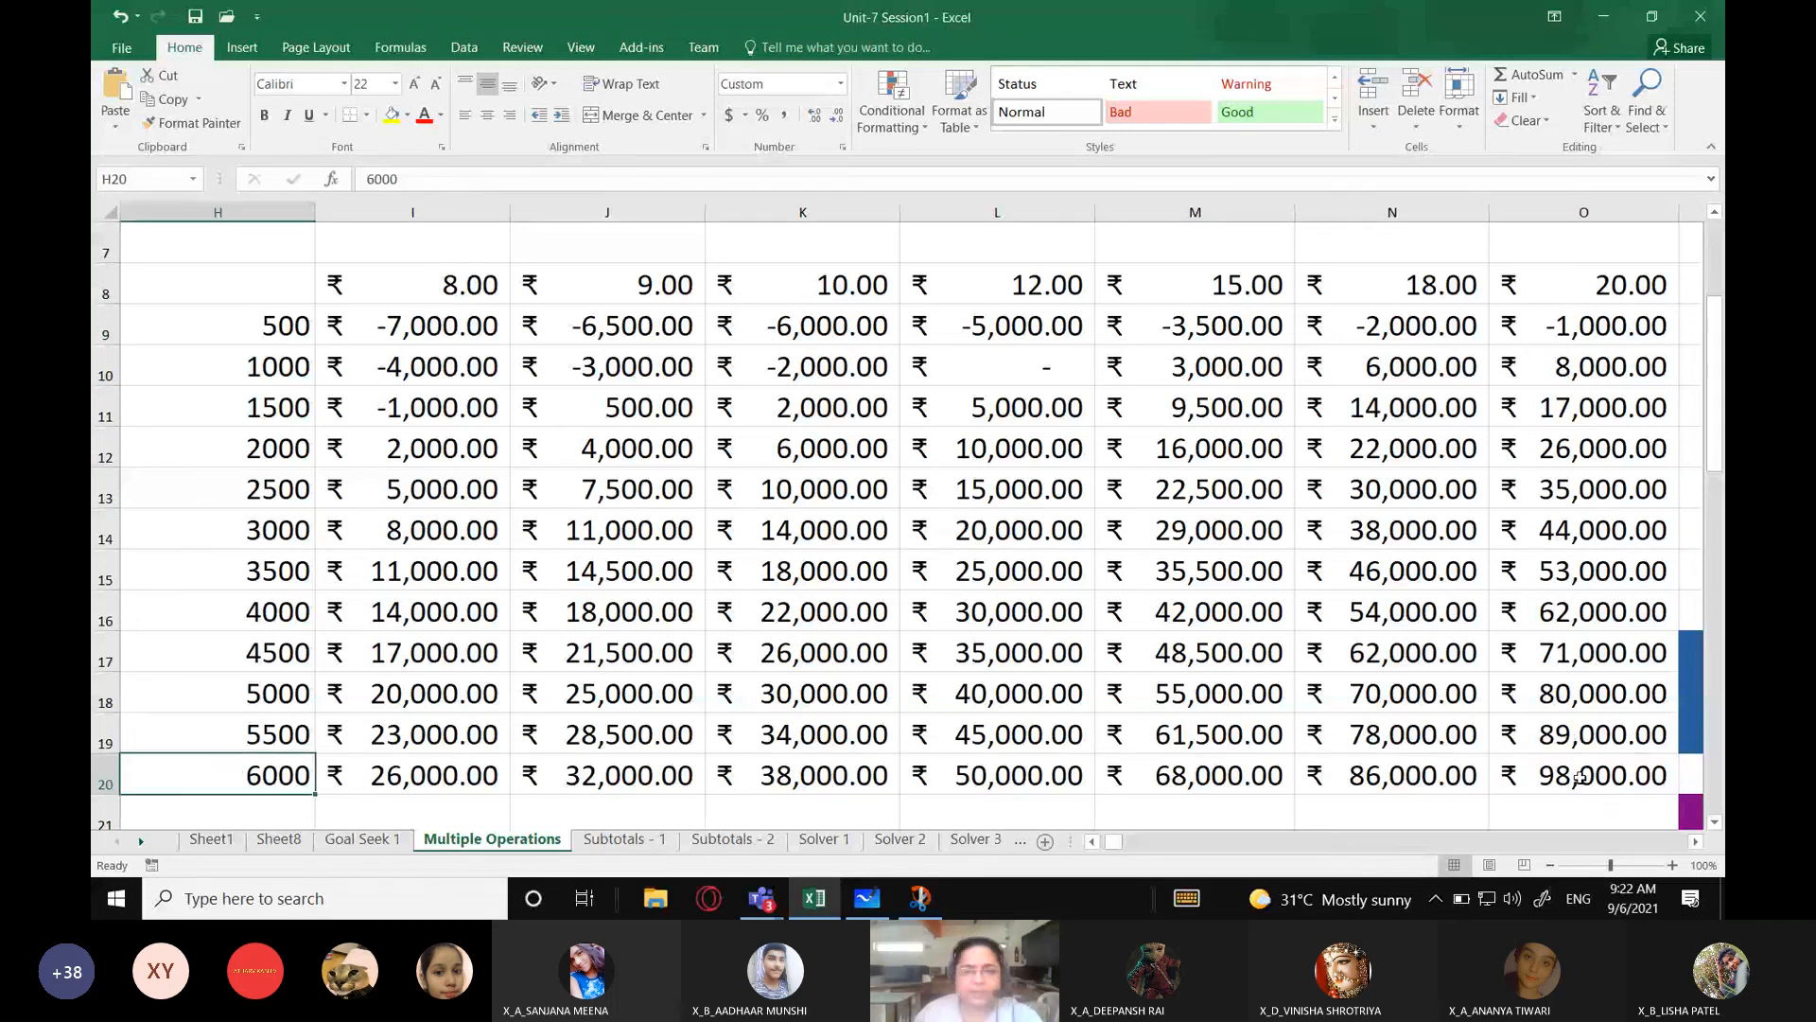
pyautogui.click(1578, 778)
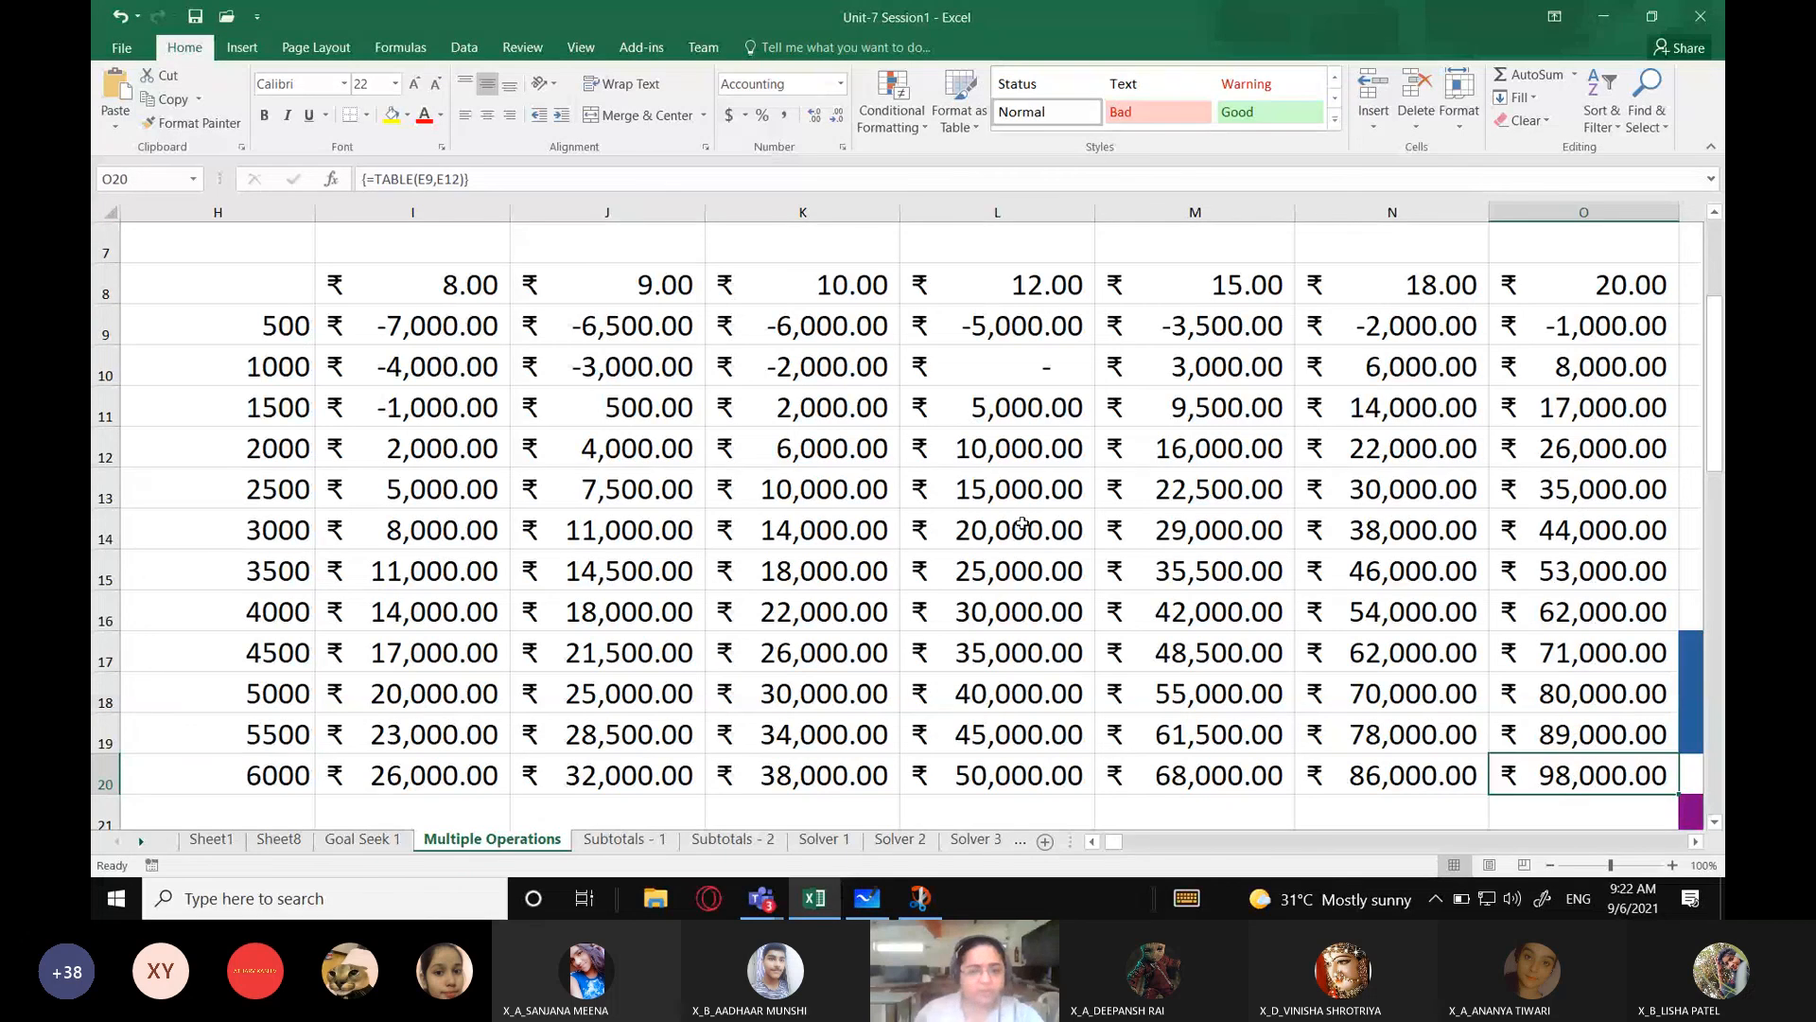